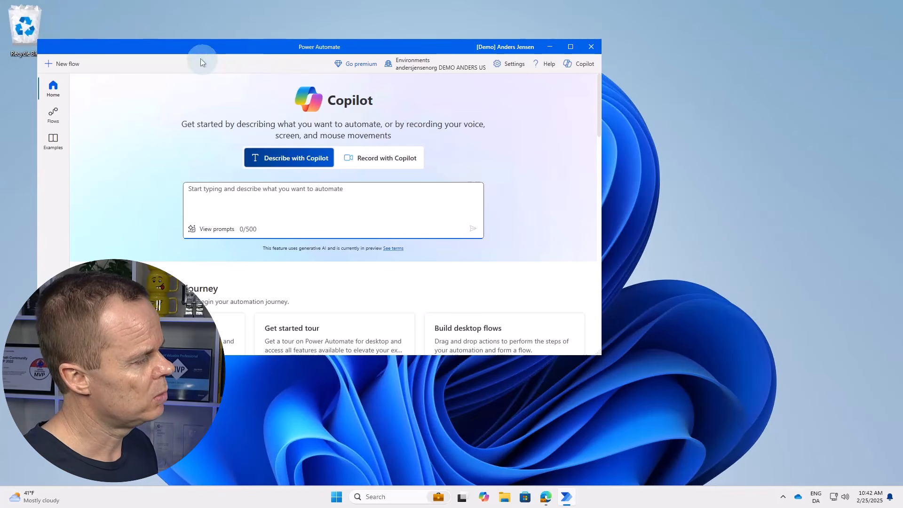
Start a new desktop flow named GetStartedPAD.
{"action": "left_click", "coordinate": [74, 65]}
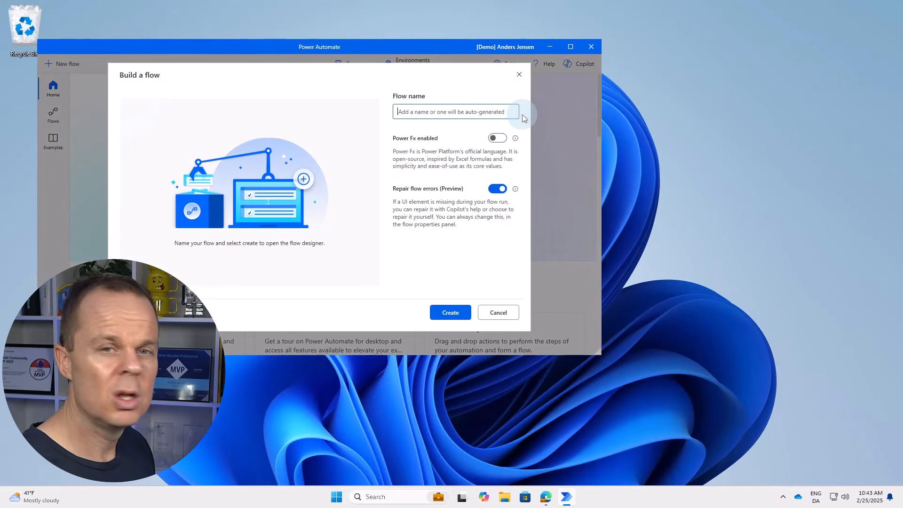
{"action": "type", "text": "GetSt"}
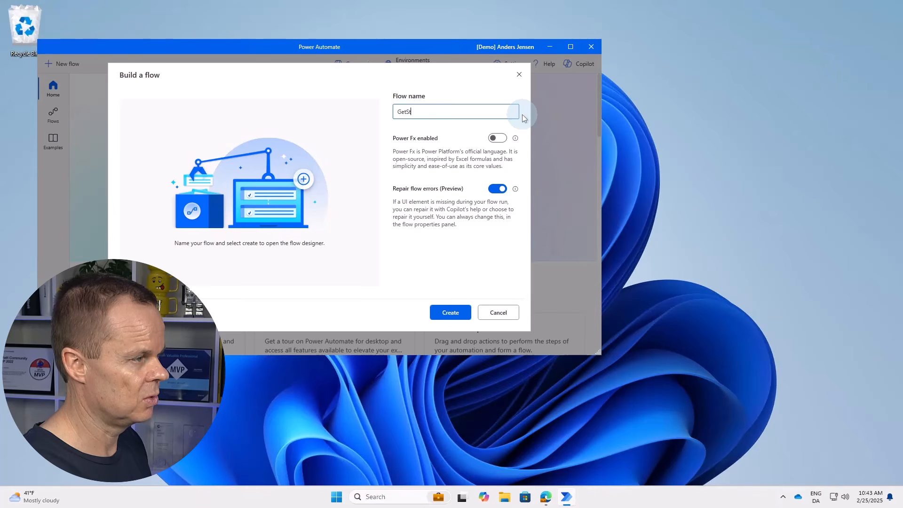
{"action": "type", "text": "artedPAD"}
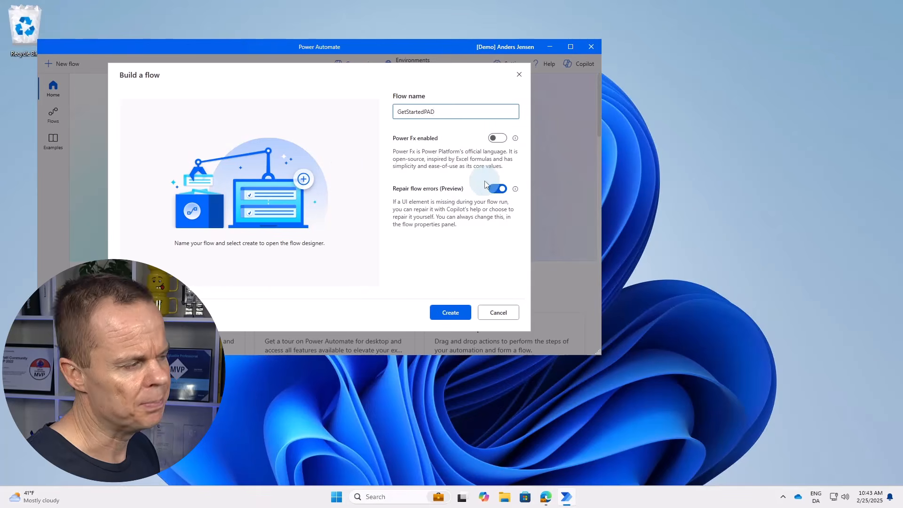
Create the GetStartedPAD flow, then bring the HeatWise login page in Edge forward.
{"action": "left_click", "coordinate": [458, 313]}
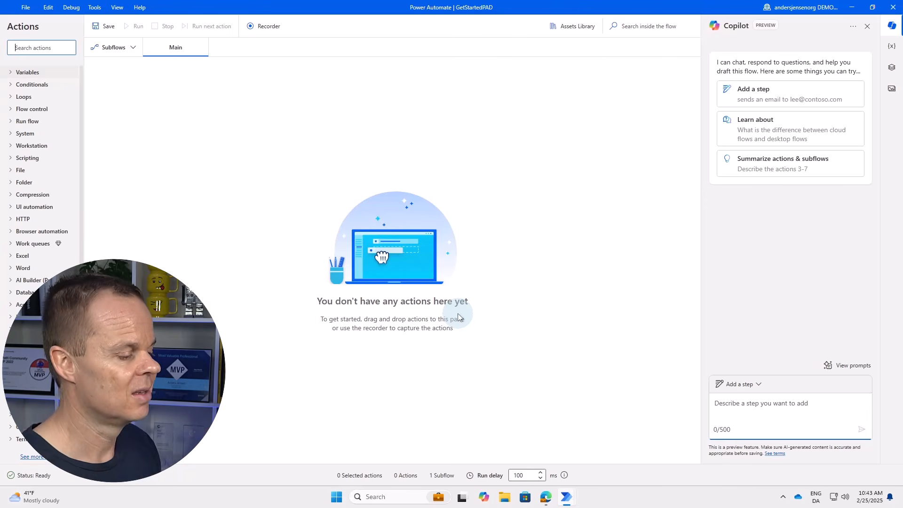
{"action": "mouse_move", "coordinate": [545, 497]}
{"action": "left_click", "coordinate": [527, 437]}
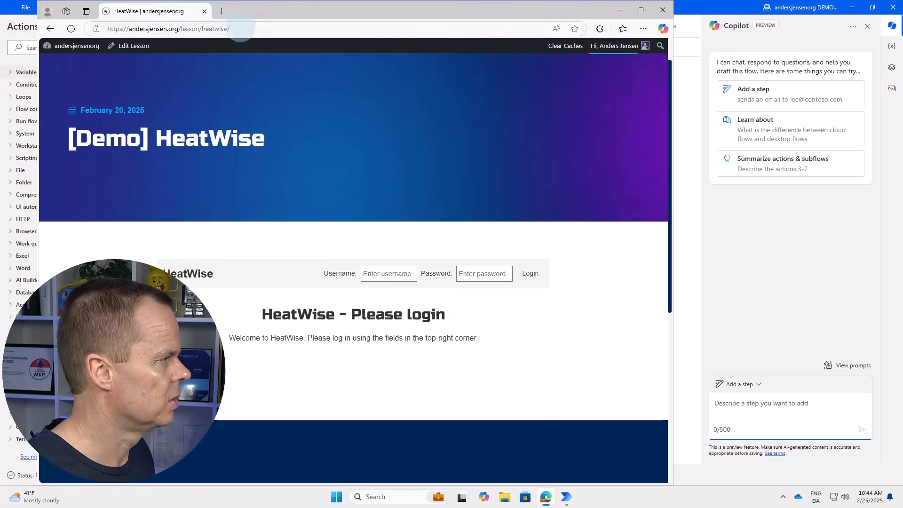
Copy the HeatWise page URL from Edge's address bar and return to the flow designer.
{"action": "left_click", "coordinate": [242, 29]}
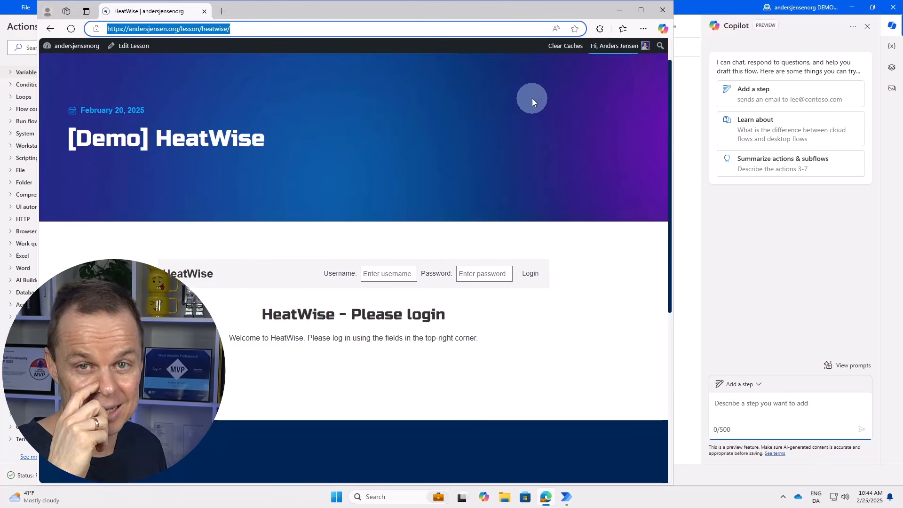
{"action": "left_click", "coordinate": [690, 7]}
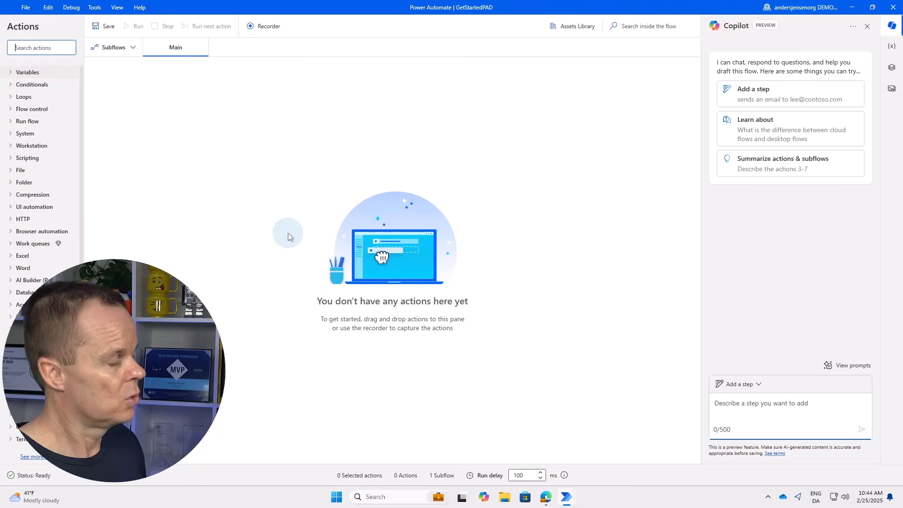
Widen the Actions pane and expand the Browser automation category.
{"action": "left_click", "coordinate": [224, 124]}
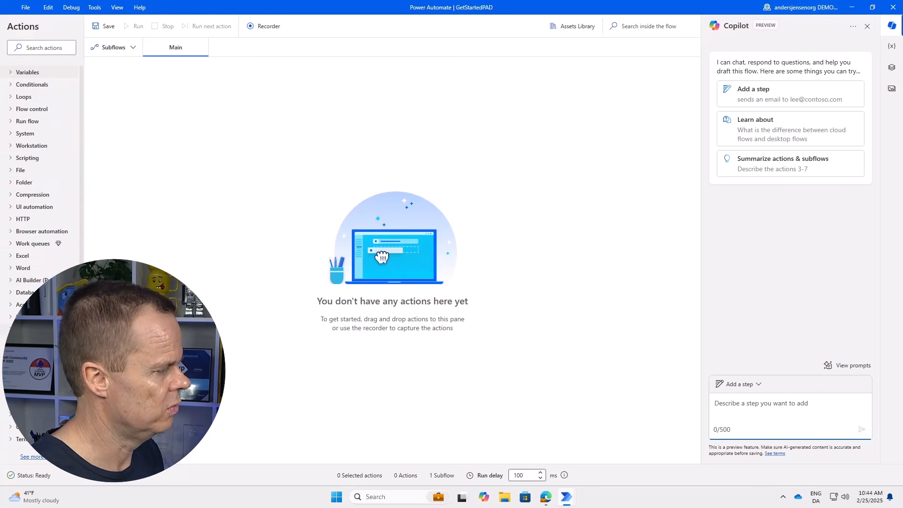
{"action": "left_click_drag", "start_coordinate": [84, 230], "coordinate": [114, 230]}
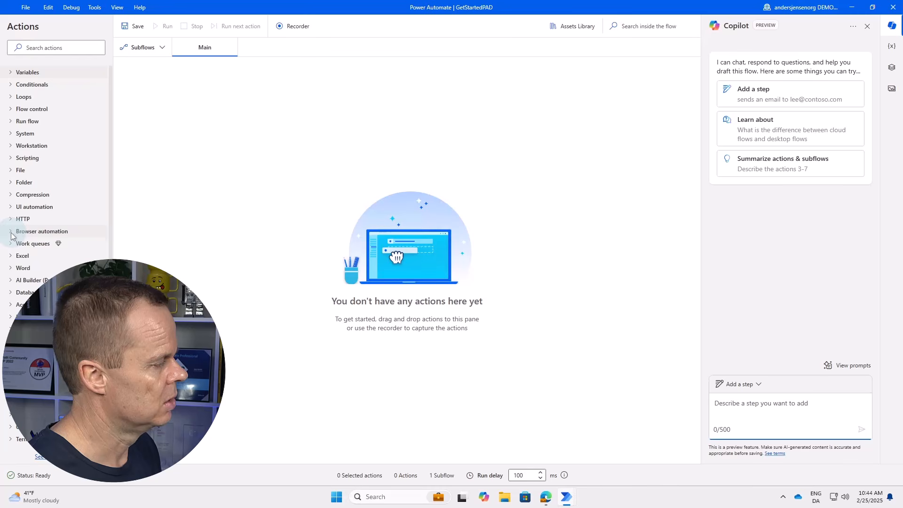
{"action": "left_click", "coordinate": [53, 232]}
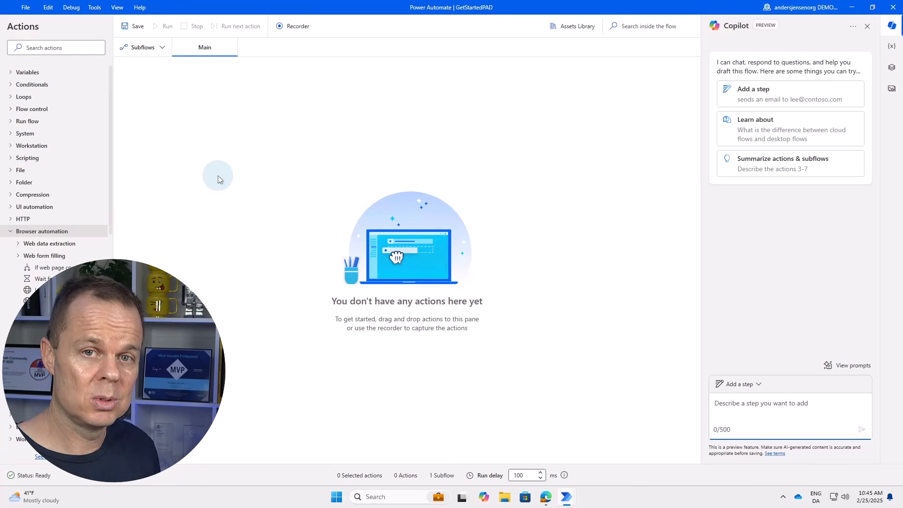
Add a new subflow named Initialization.
{"action": "left_click", "coordinate": [147, 49]}
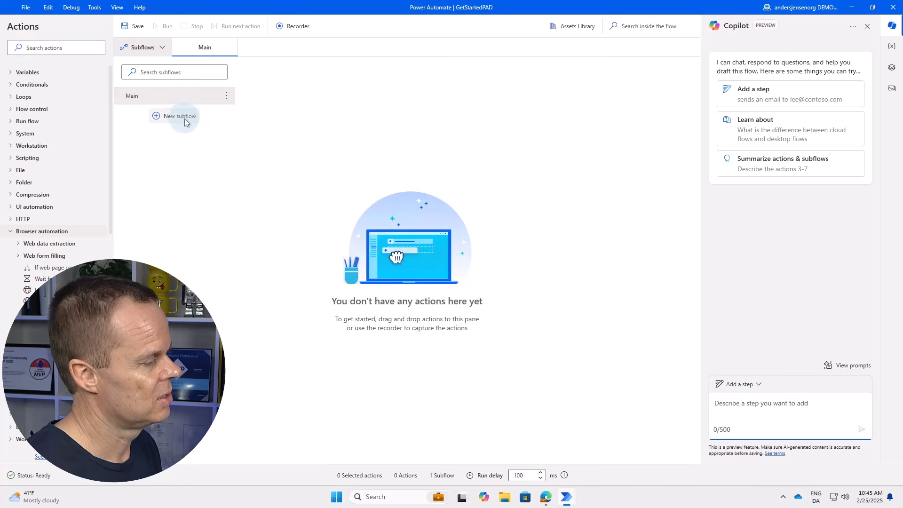
{"action": "left_click", "coordinate": [222, 131]}
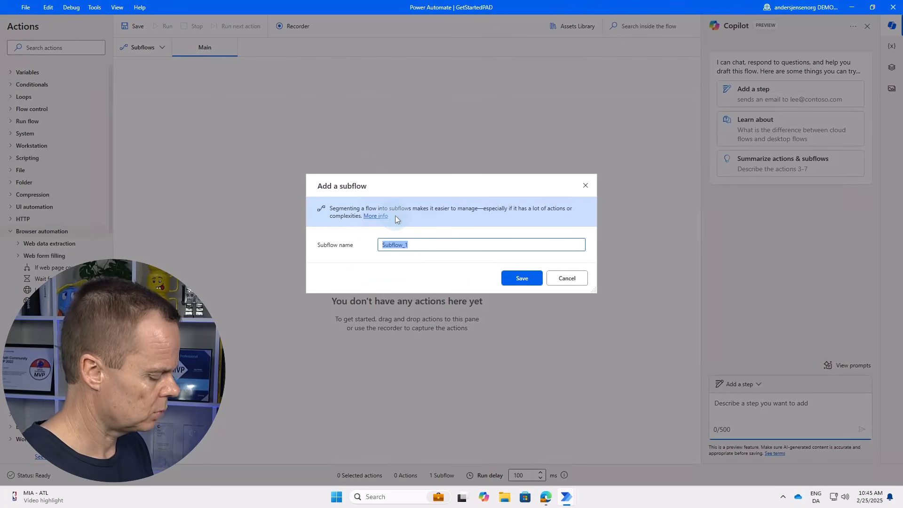
{"action": "key", "text": "BackSpace"}
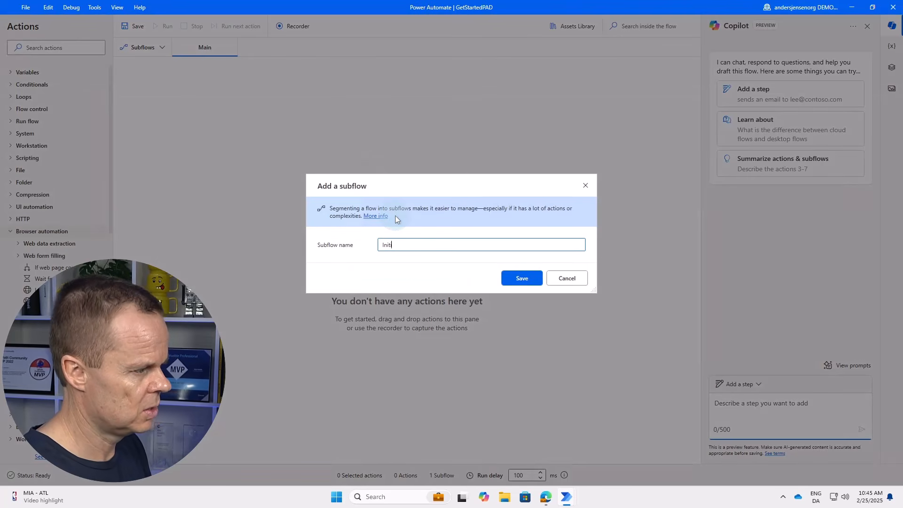
{"action": "type", "text": "Initialization"}
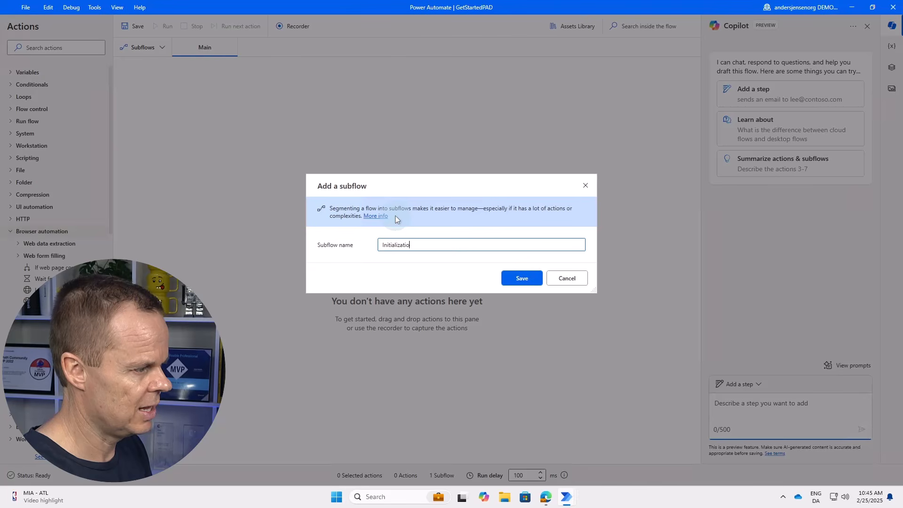
{"action": "left_click", "coordinate": [536, 277]}
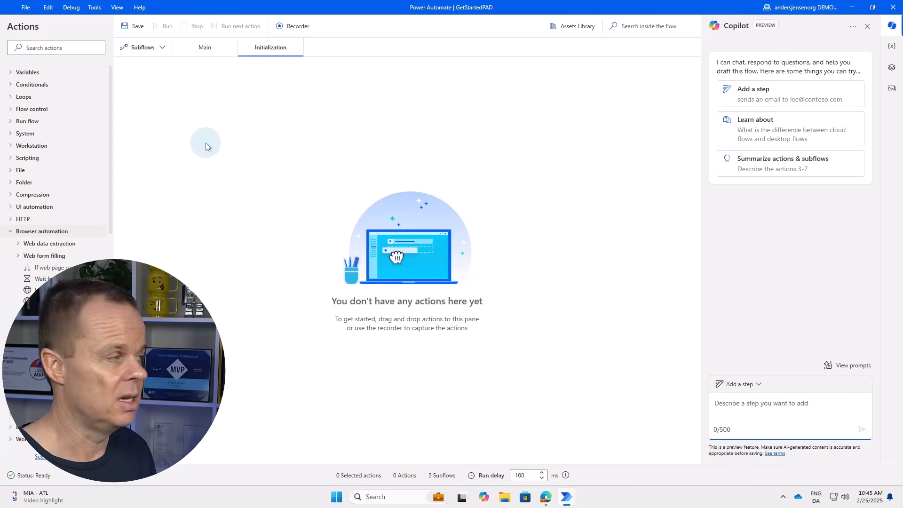
{"action": "left_click", "coordinate": [34, 48]}
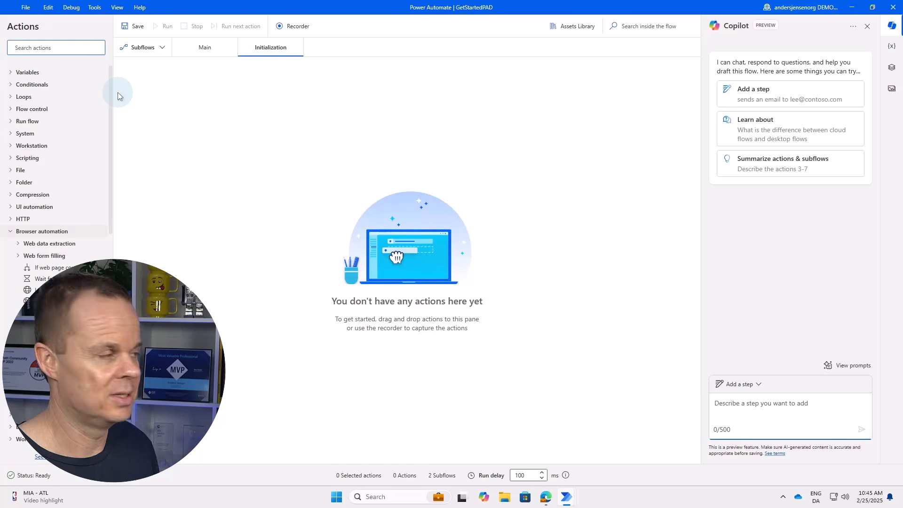
{"action": "type", "text": "set var"}
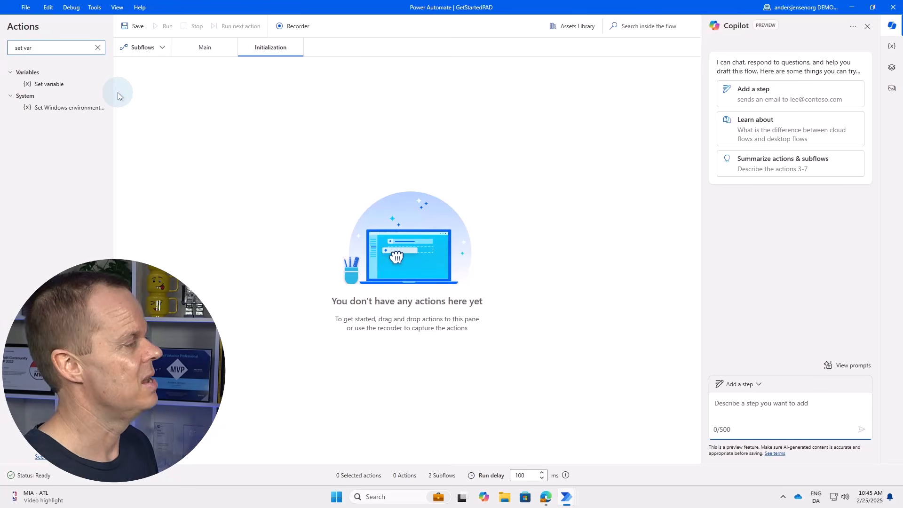
{"action": "left_click", "coordinate": [91, 70]}
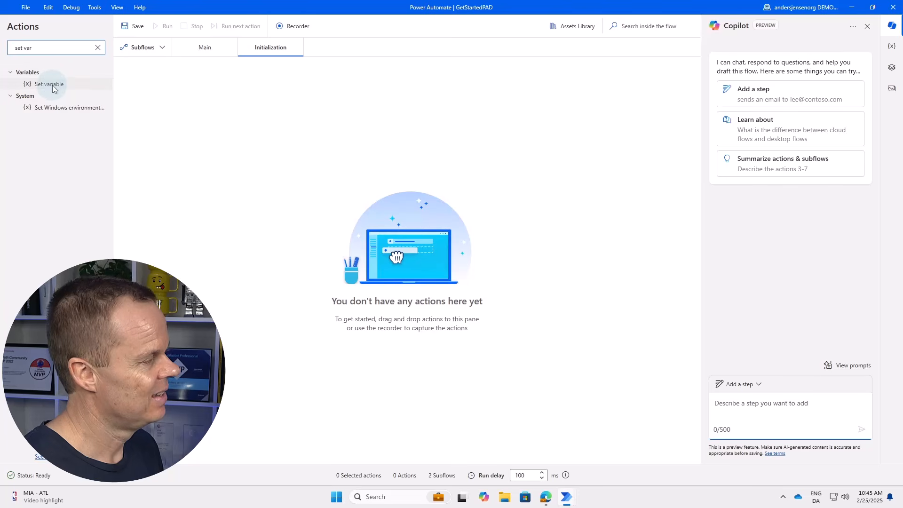
{"action": "left_click_drag", "start_coordinate": [53, 83], "coordinate": [208, 91]}
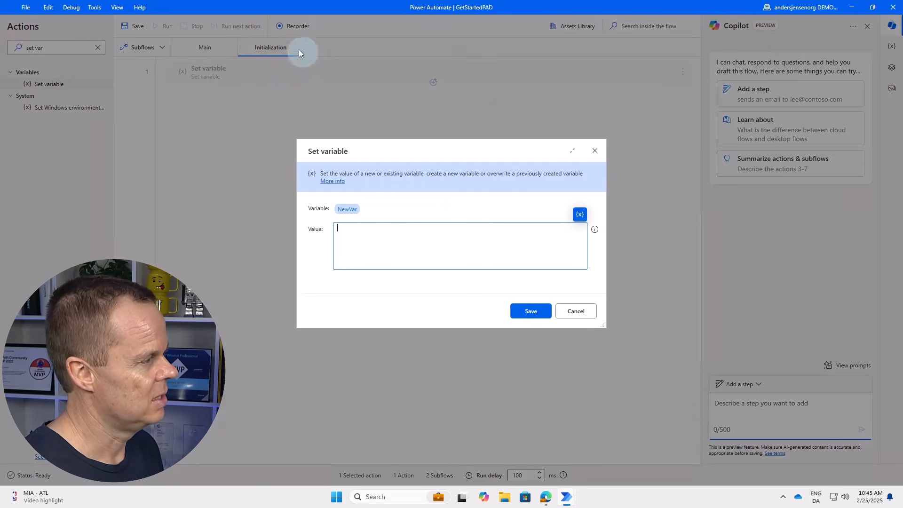
{"action": "left_click", "coordinate": [348, 208]}
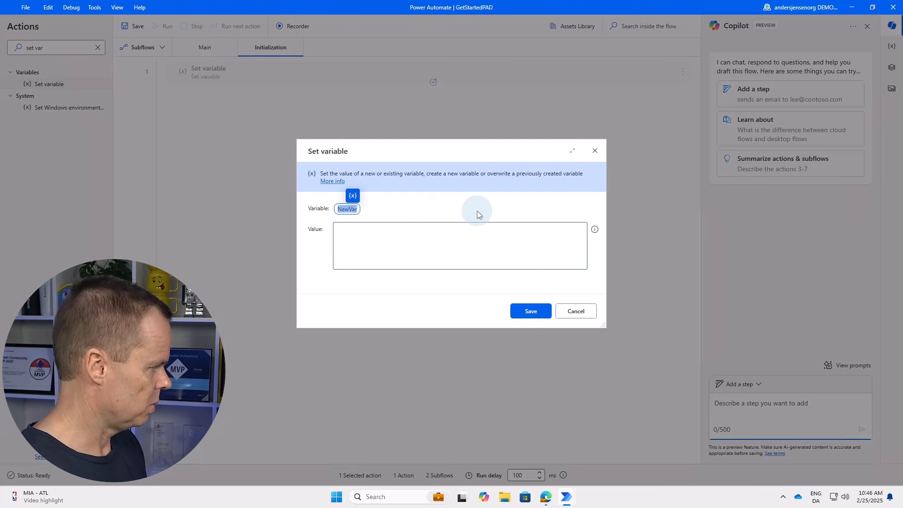
{"action": "type", "text": "HeatWise"}
{"action": "type", "text": "U"}
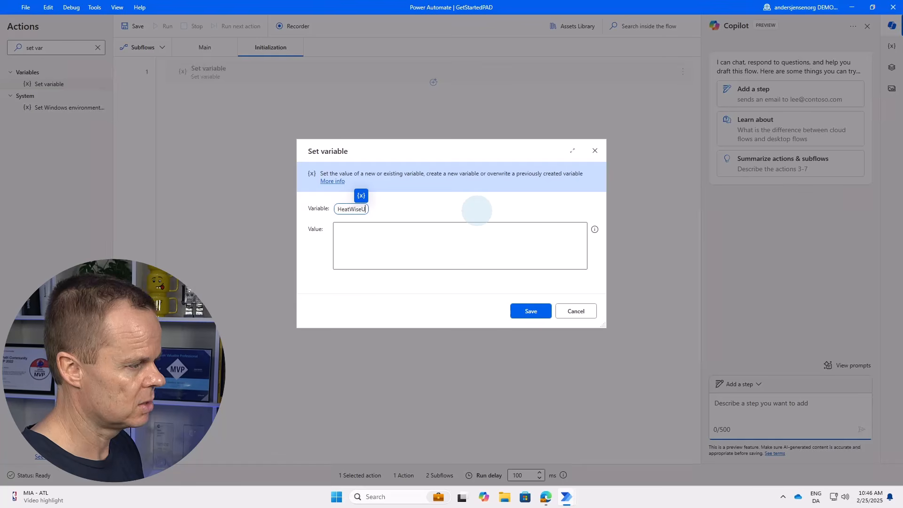
{"action": "type", "text": "n"}
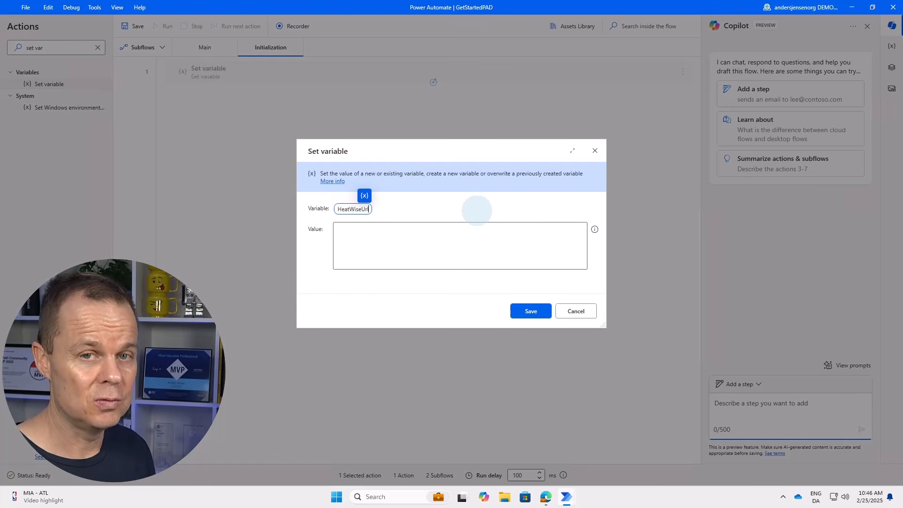
{"action": "type", "text": "l"}
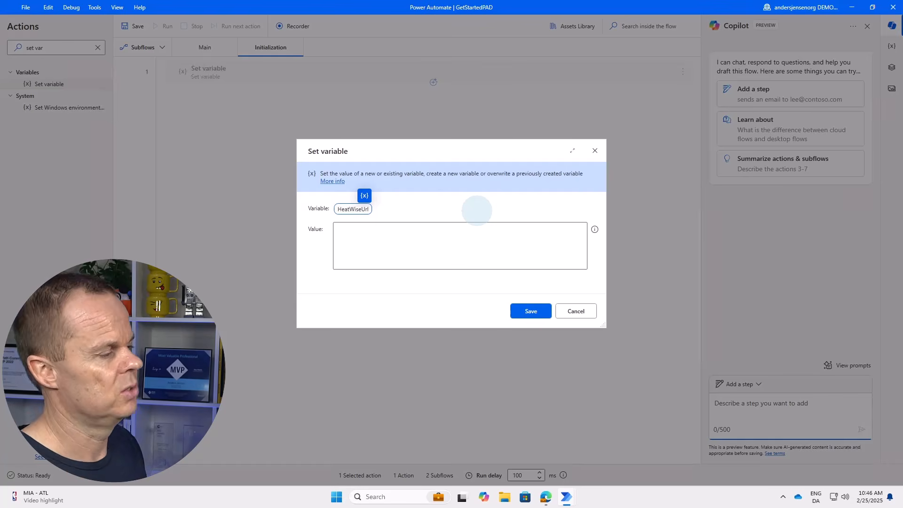
{"action": "left_click", "coordinate": [388, 240]}
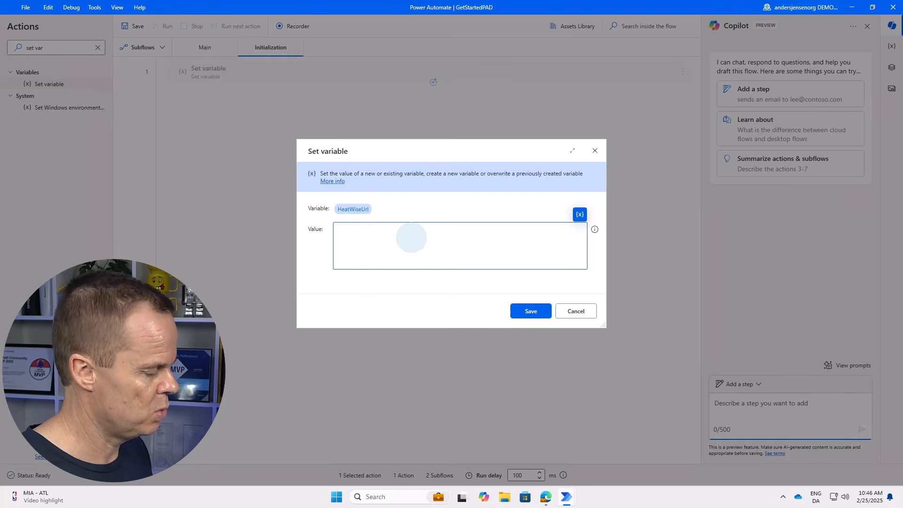
{"action": "type", "text": "https://andersjensen.org/lesson/heatwise/"}
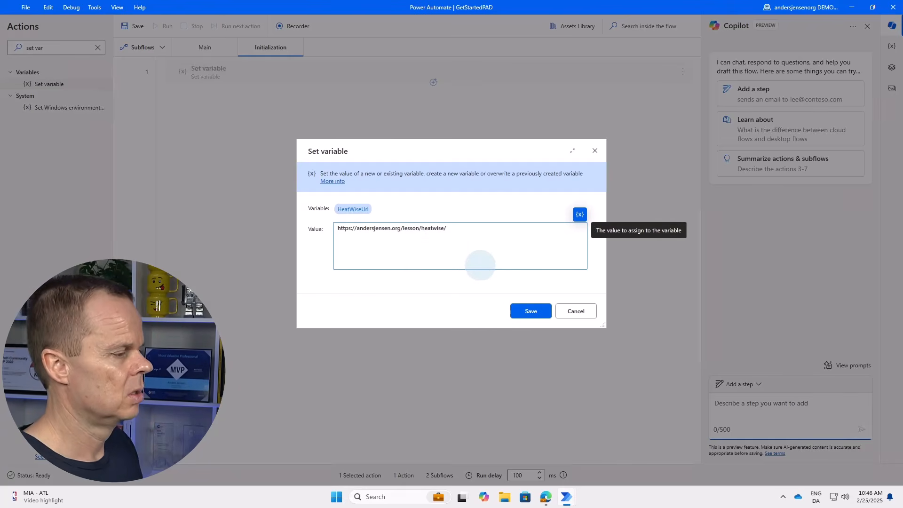
{"action": "left_click", "coordinate": [541, 310]}
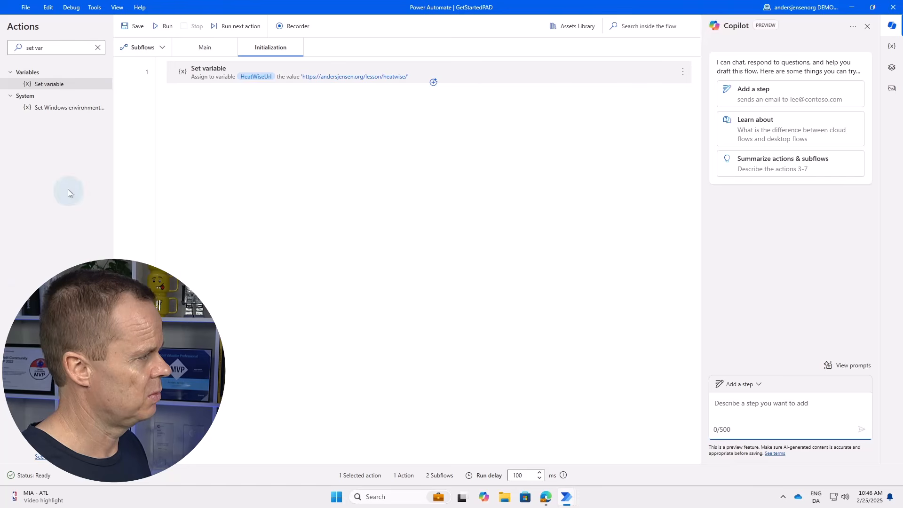
Add a Launch new Microsoft Edge step opening %HeatWiseUrl% maximized, stored as Browser.
{"action": "left_click", "coordinate": [98, 47]}
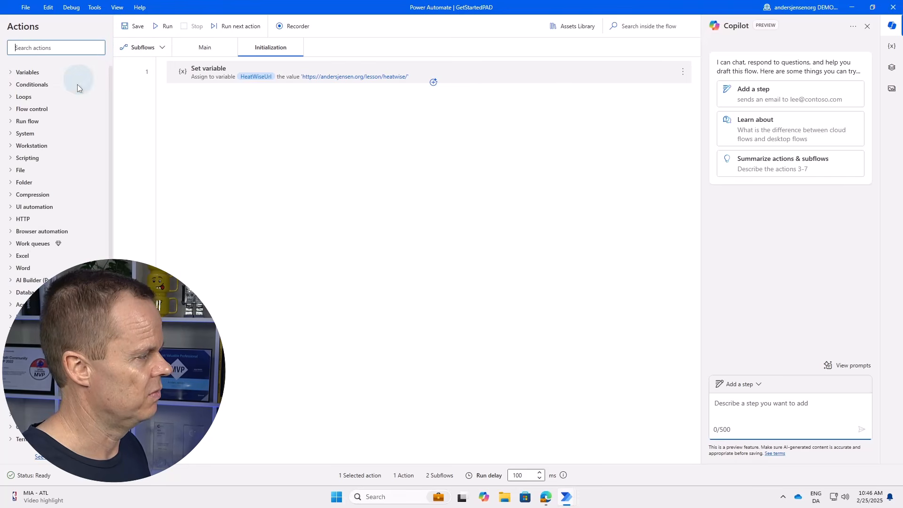
{"action": "left_click", "coordinate": [34, 49]}
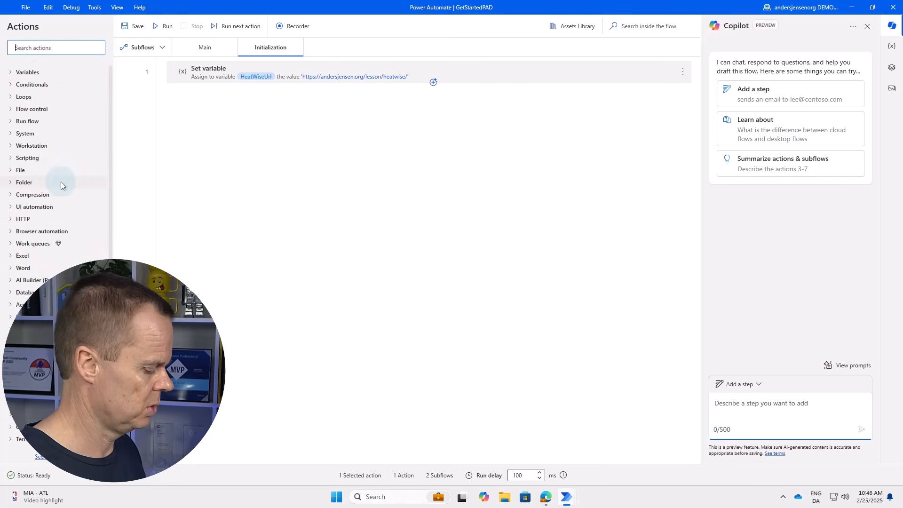
{"action": "type", "text": "launch"}
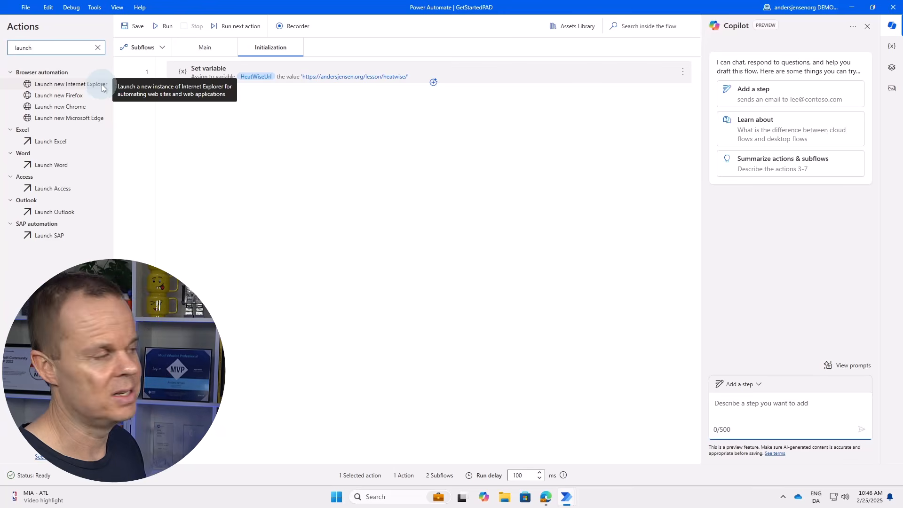
{"action": "left_click_drag", "start_coordinate": [89, 117], "coordinate": [272, 109]}
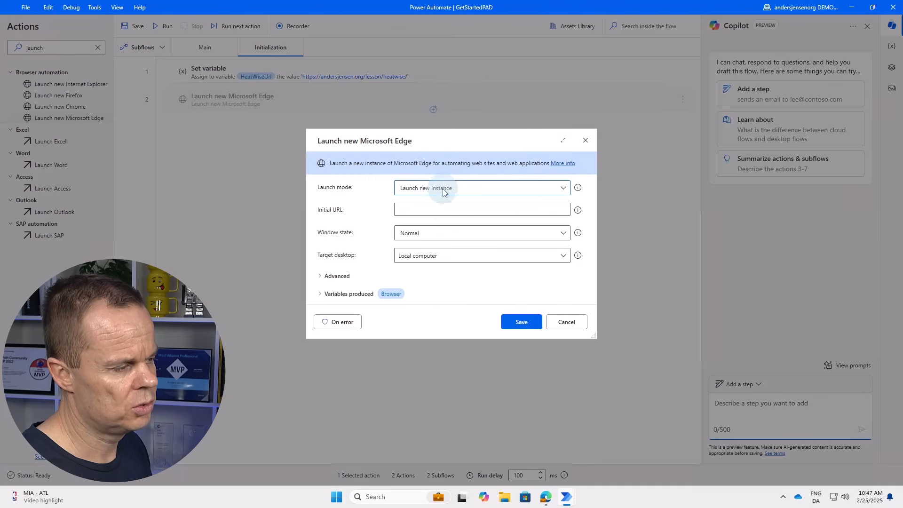
{"action": "left_click", "coordinate": [407, 206]}
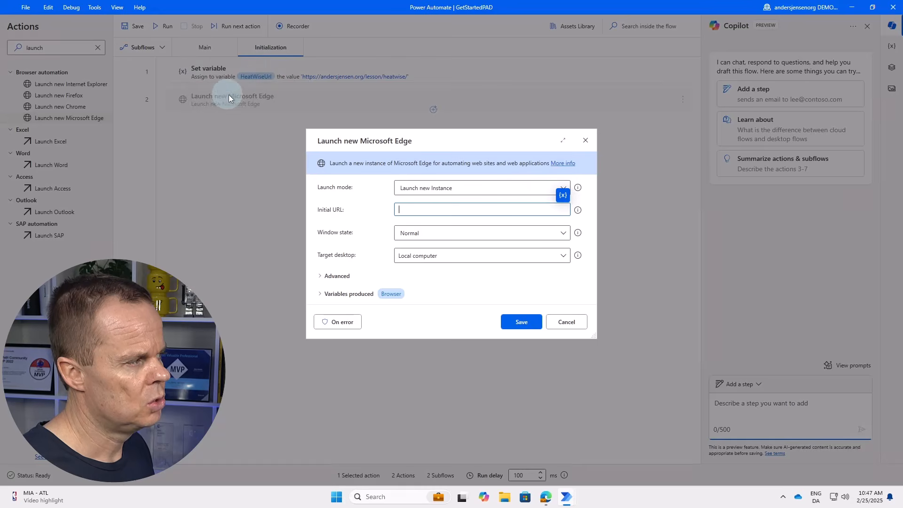
{"action": "left_click", "coordinate": [567, 199]}
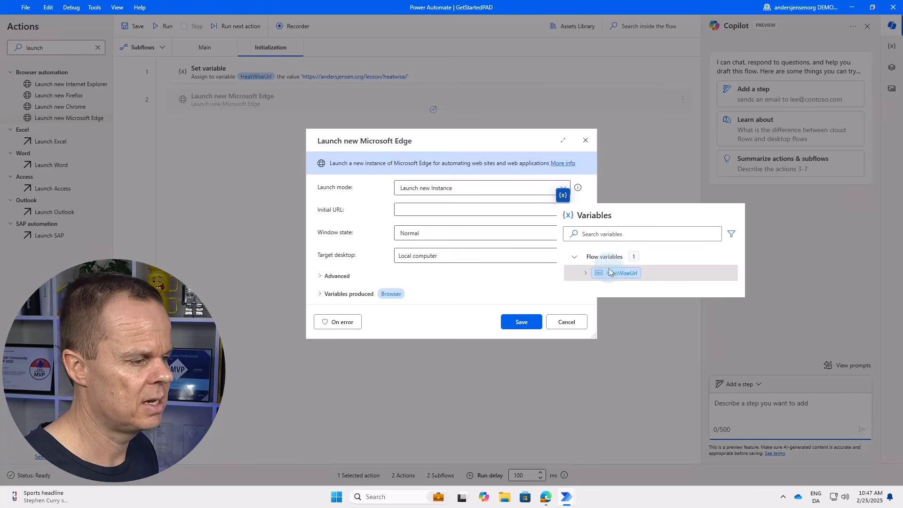
{"action": "left_click", "coordinate": [615, 273]}
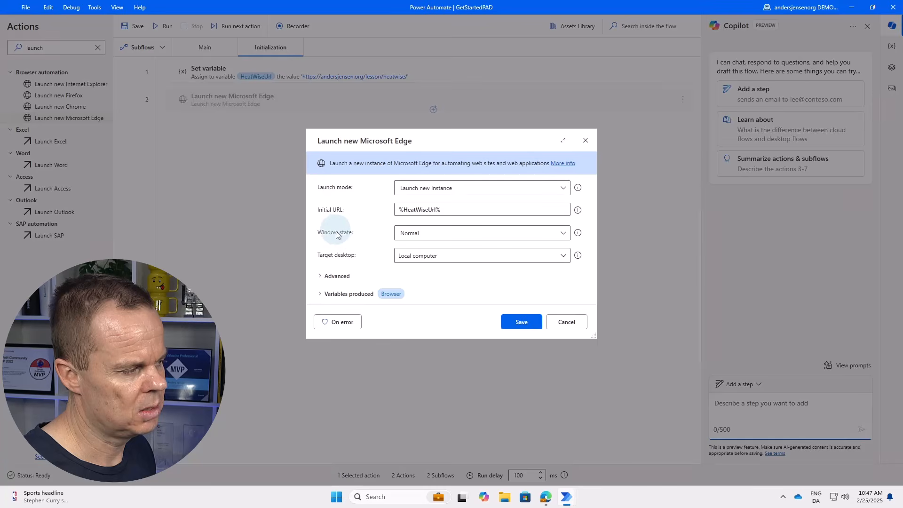
{"action": "left_click", "coordinate": [418, 237]}
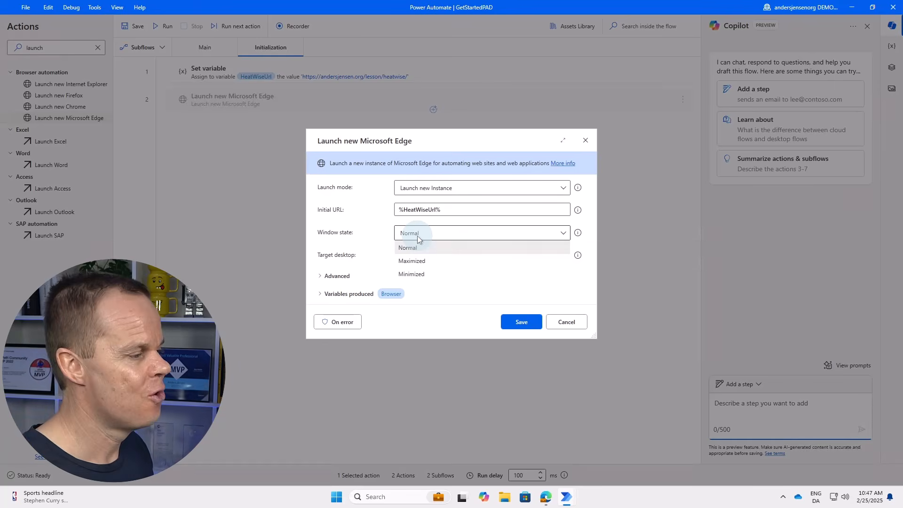
{"action": "left_click", "coordinate": [425, 261]}
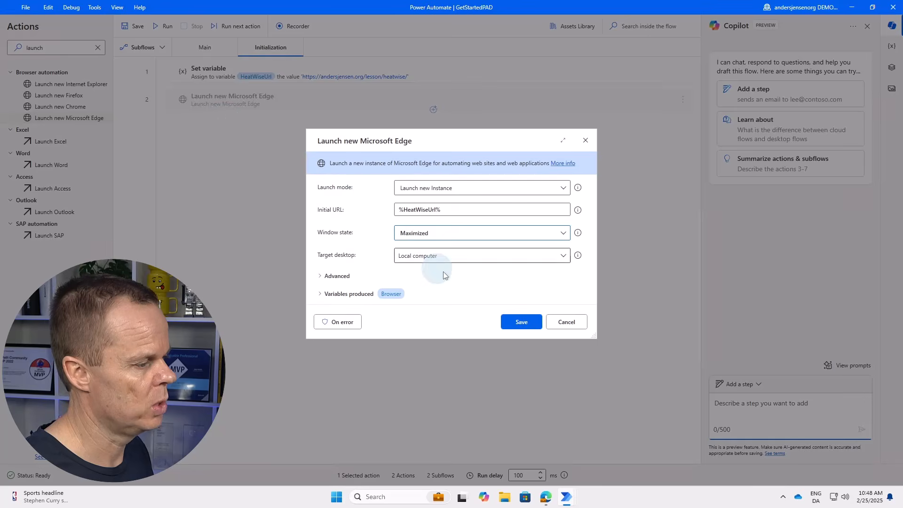
{"action": "left_click", "coordinate": [514, 323]}
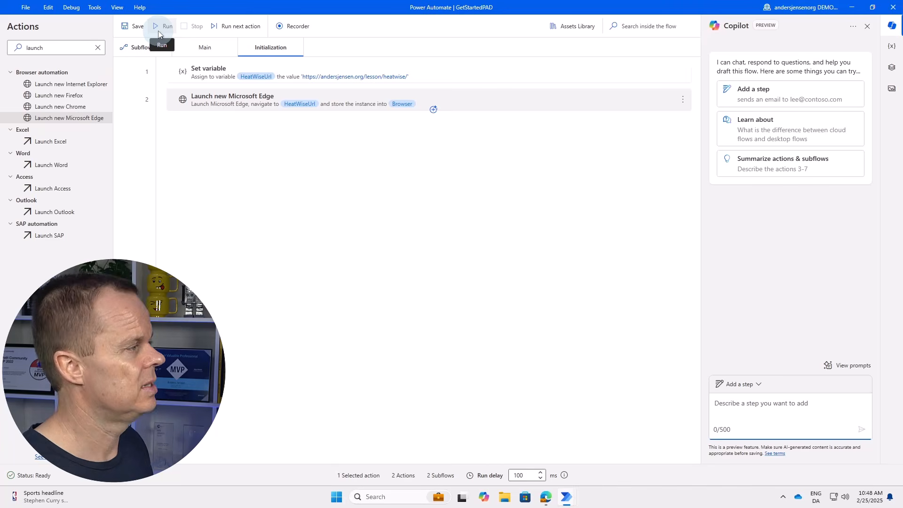
Add a Run subflow step calling Initialization to the Main flow.
{"action": "left_click", "coordinate": [205, 49]}
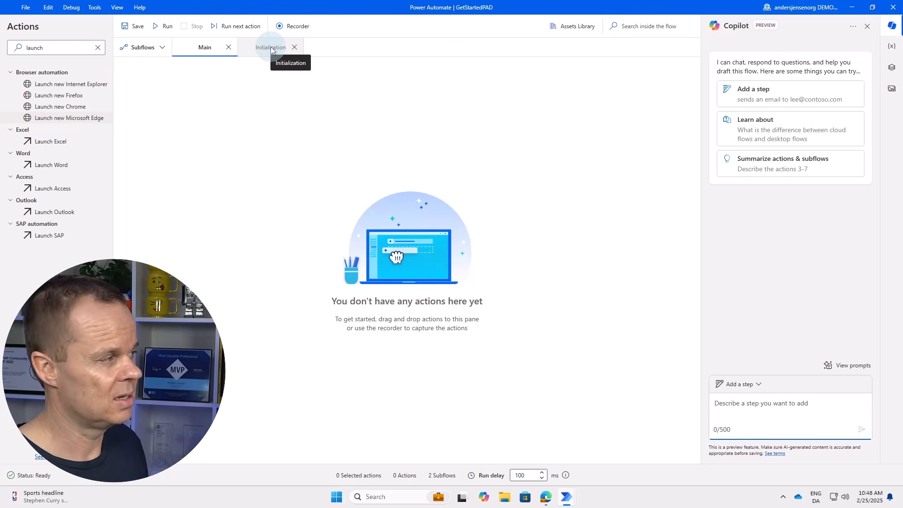
{"action": "double_click", "coordinate": [23, 47]}
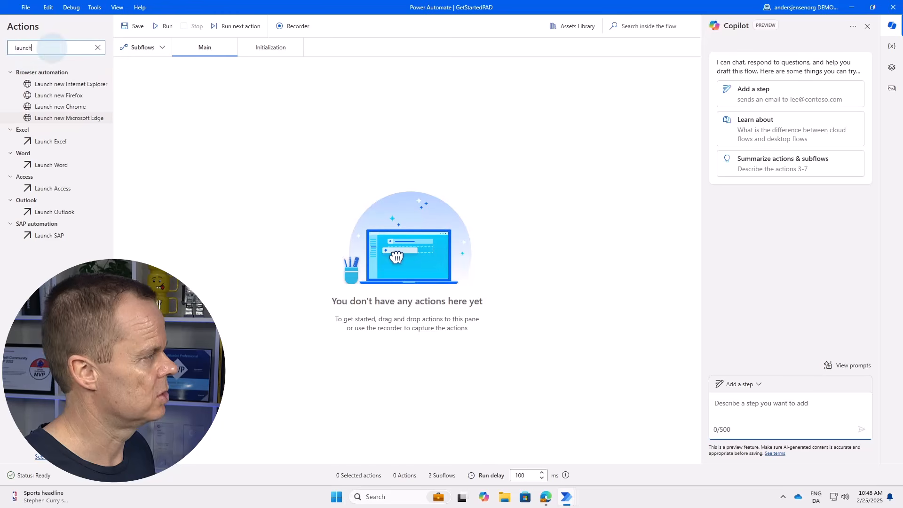
{"action": "type", "text": "run sub"}
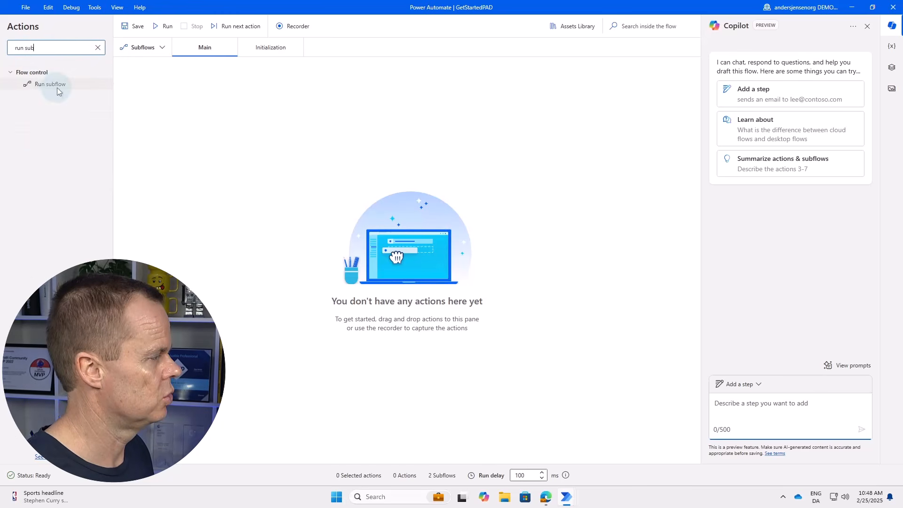
{"action": "left_click_drag", "start_coordinate": [57, 88], "coordinate": [285, 103]}
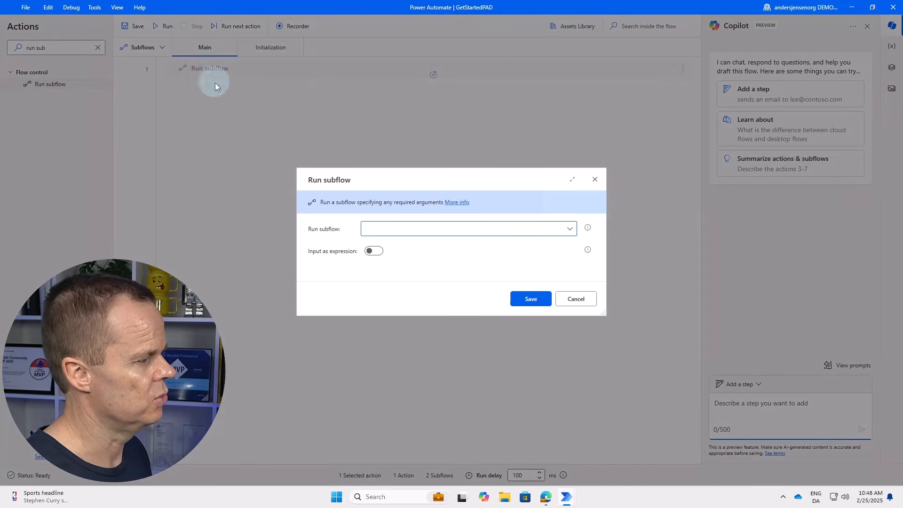
{"action": "left_click", "coordinate": [391, 226]}
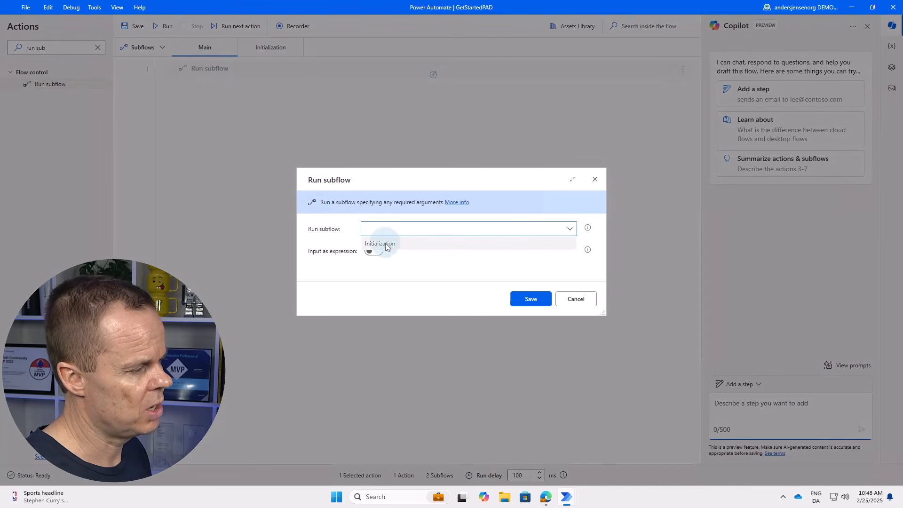
{"action": "left_click", "coordinate": [393, 244]}
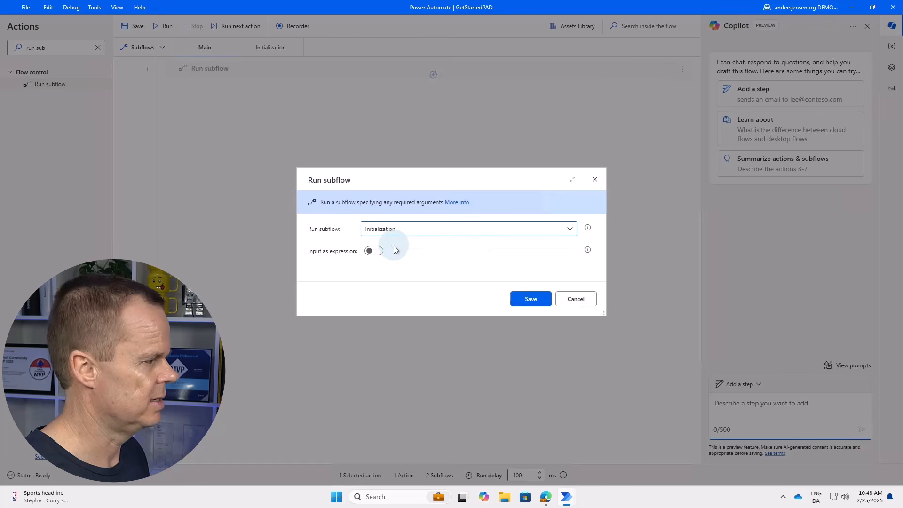
{"action": "left_click", "coordinate": [532, 296]}
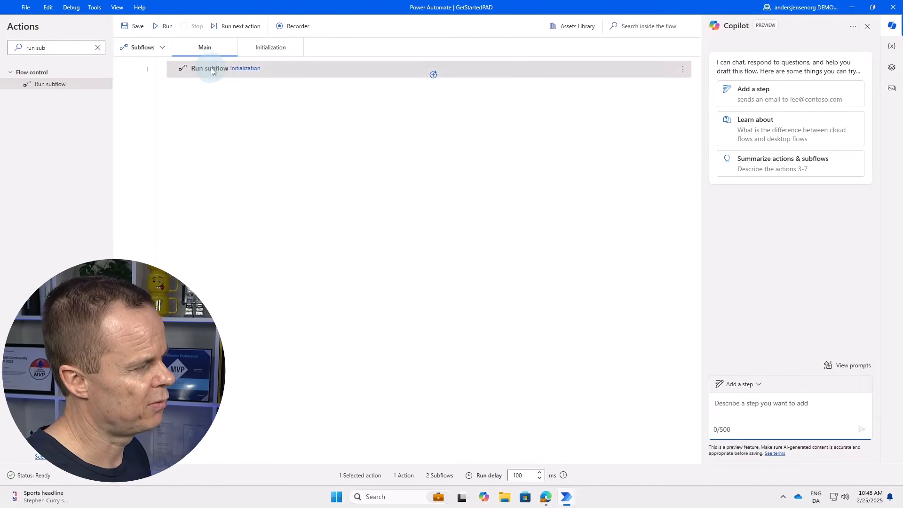
Check the Initialization subflow, then run the flow from Main to test it.
{"action": "left_click", "coordinate": [261, 46]}
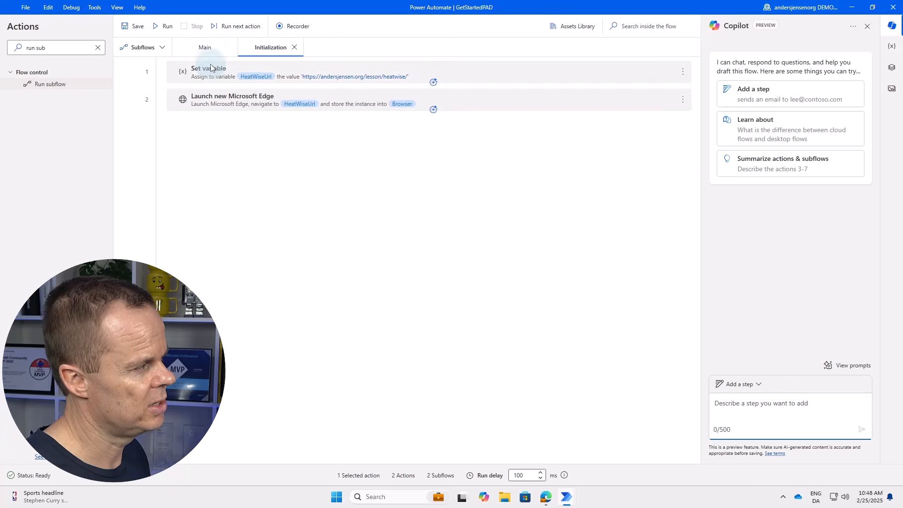
{"action": "left_click", "coordinate": [205, 47]}
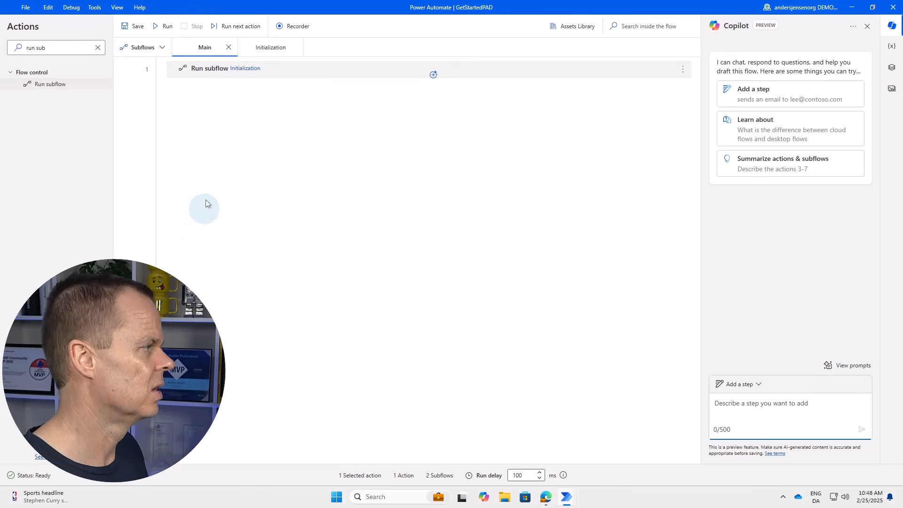
{"action": "left_click", "coordinate": [168, 27]}
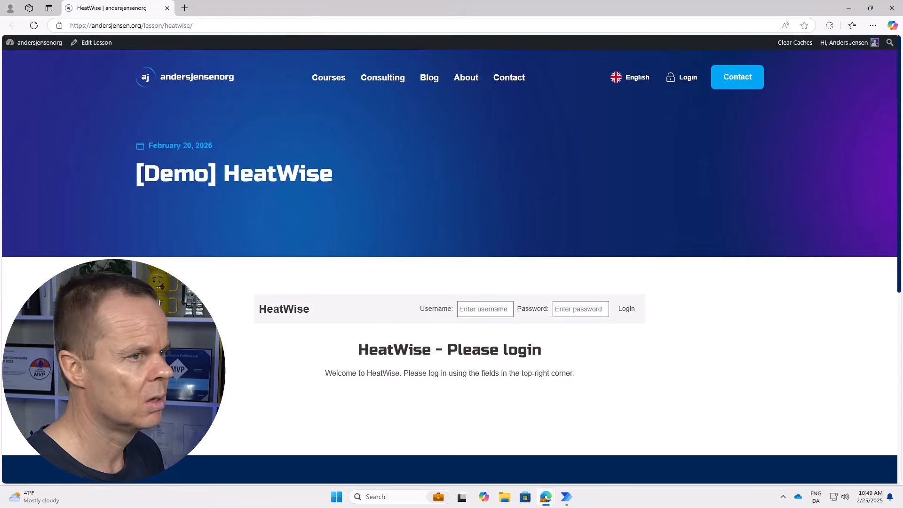
Close the duplicate HeatWise Edge window and go back to Power Automate Desktop.
{"action": "left_click", "coordinate": [706, 35]}
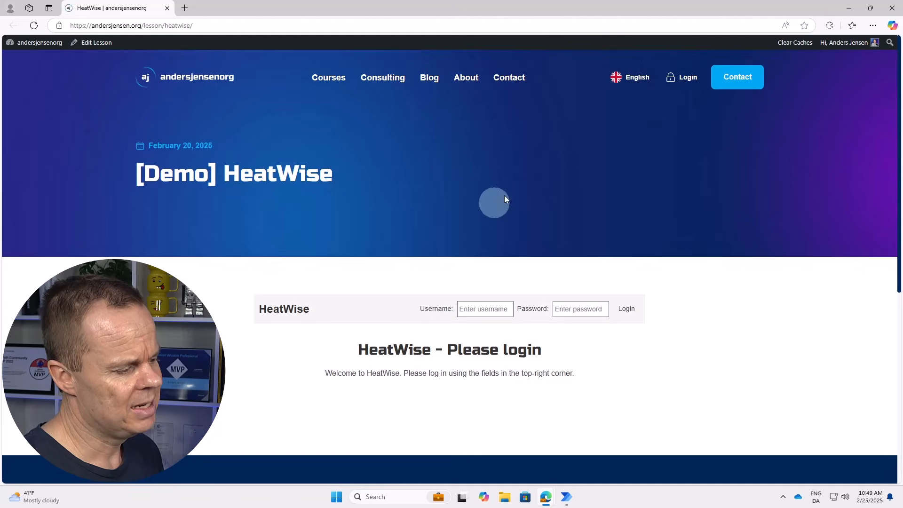
{"action": "mouse_move", "coordinate": [545, 497]}
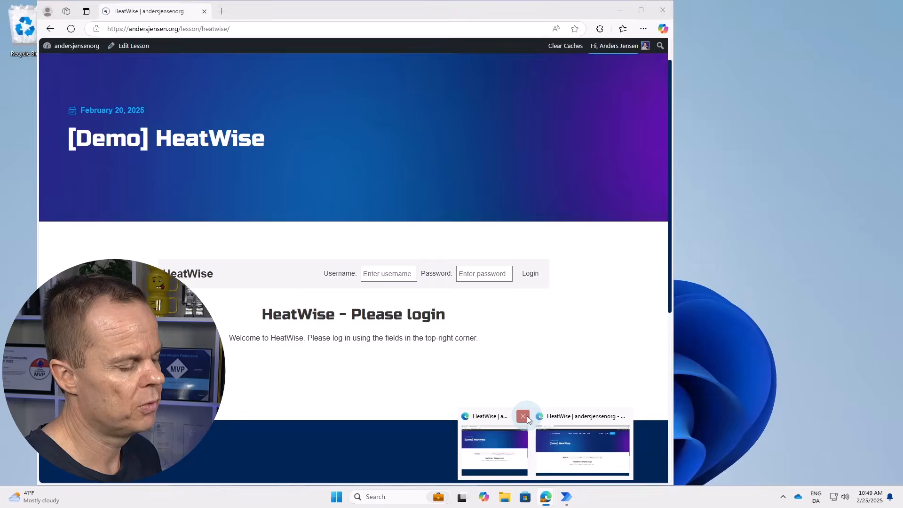
{"action": "left_click", "coordinate": [527, 416]}
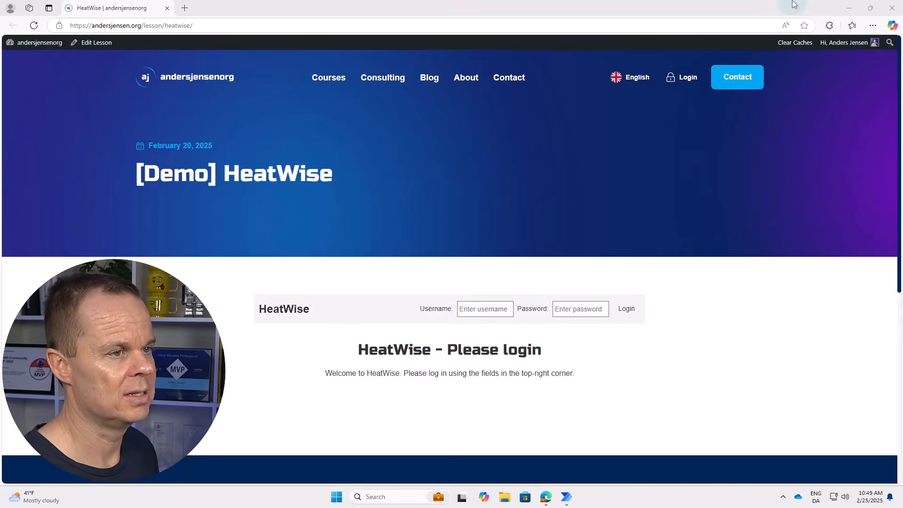
{"action": "left_click", "coordinate": [848, 8]}
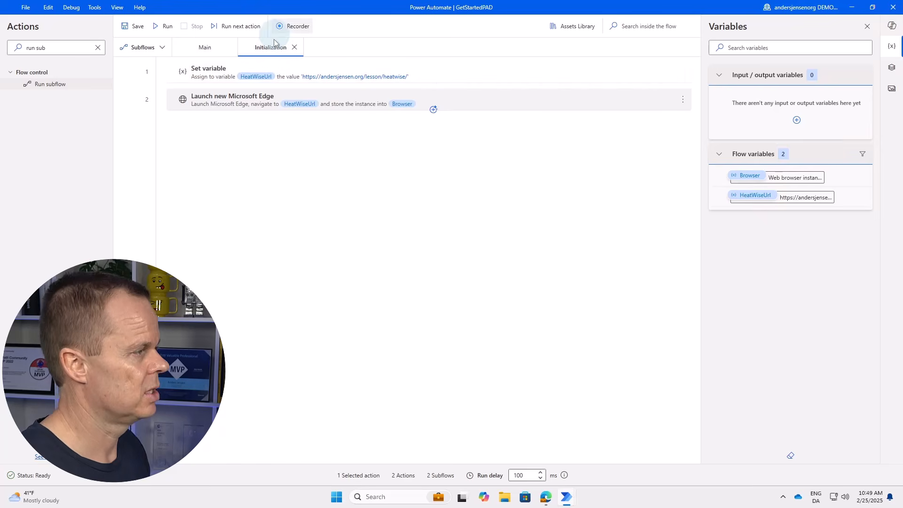
Add an empty subflow named End and search the actions for 'display'.
{"action": "left_click", "coordinate": [137, 49]}
{"action": "left_click", "coordinate": [178, 134]}
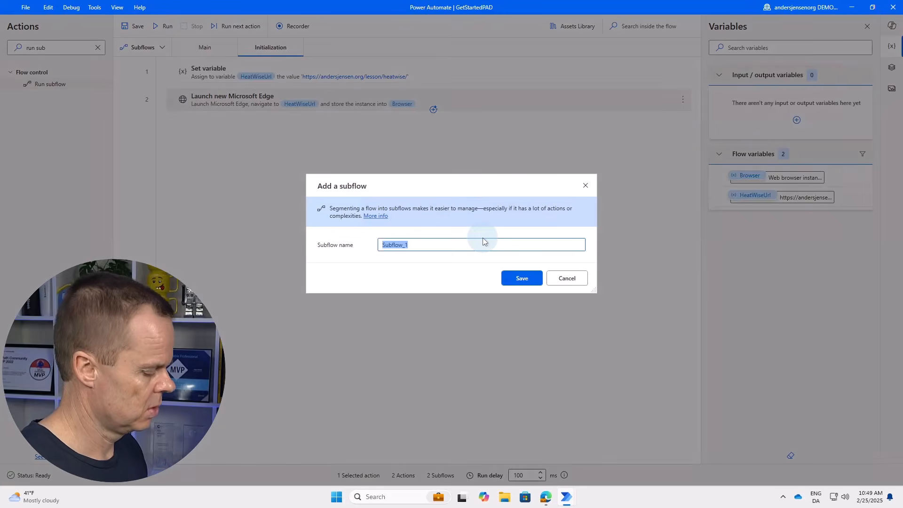
{"action": "type", "text": "End"}
{"action": "left_click", "coordinate": [520, 278]}
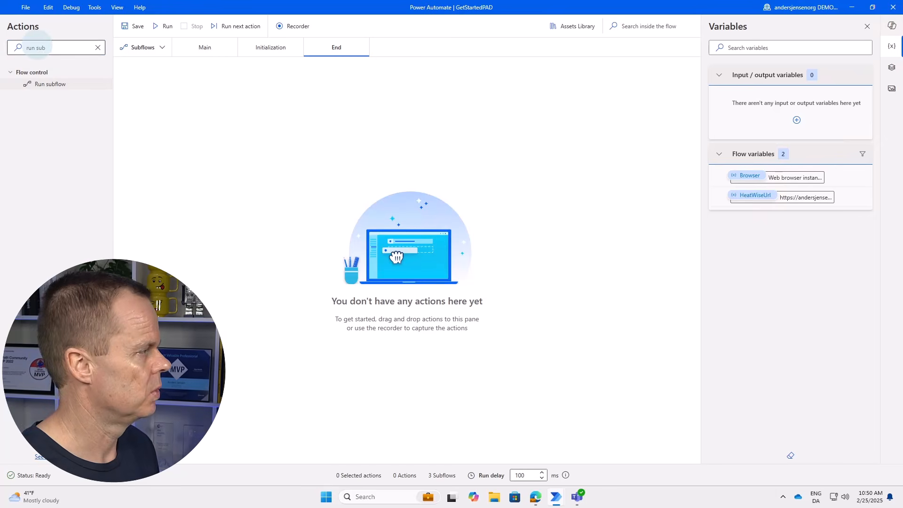
{"action": "left_click_drag", "start_coordinate": [51, 47], "coordinate": [6, 48]}
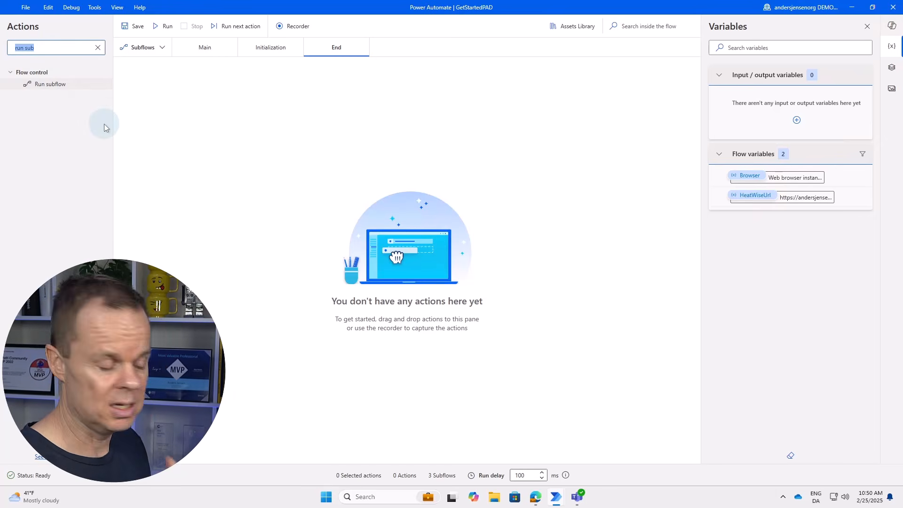
{"action": "type", "text": "display"}
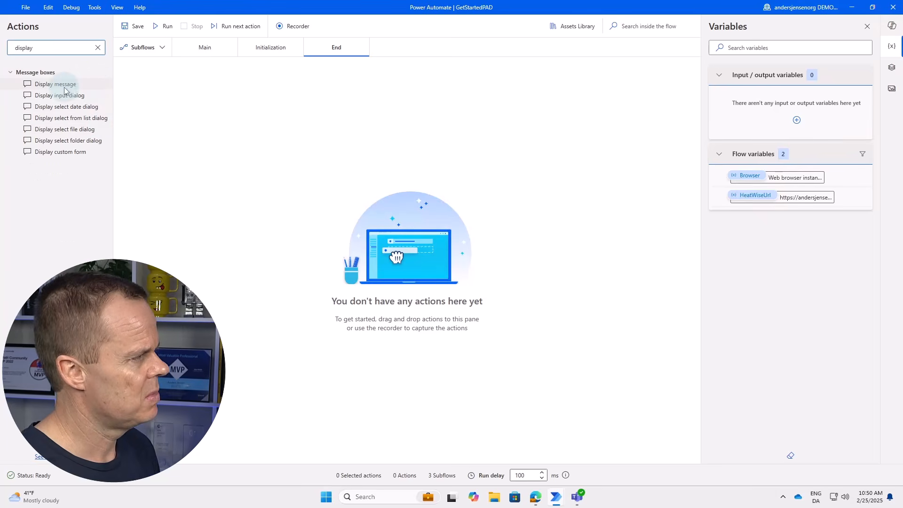
Add an always-on-top Display message titled 'Flow status' with a success text to End, with ButtonPressed turned off.
{"action": "left_click_drag", "start_coordinate": [66, 84], "coordinate": [326, 117]}
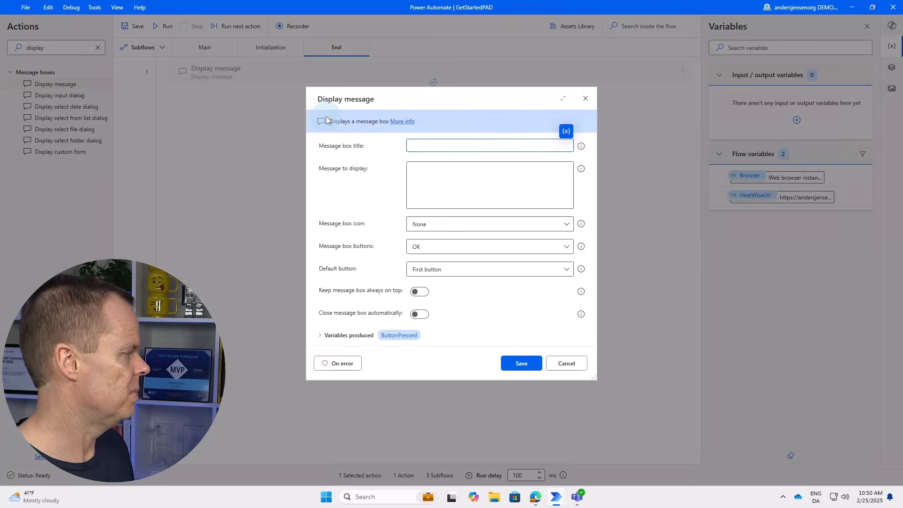
{"action": "type", "text": "F"}
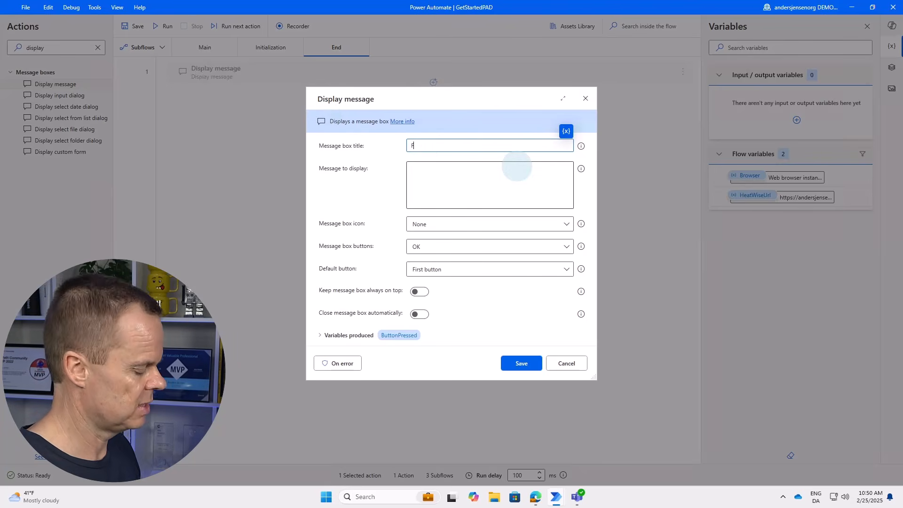
{"action": "type", "text": "low status"}
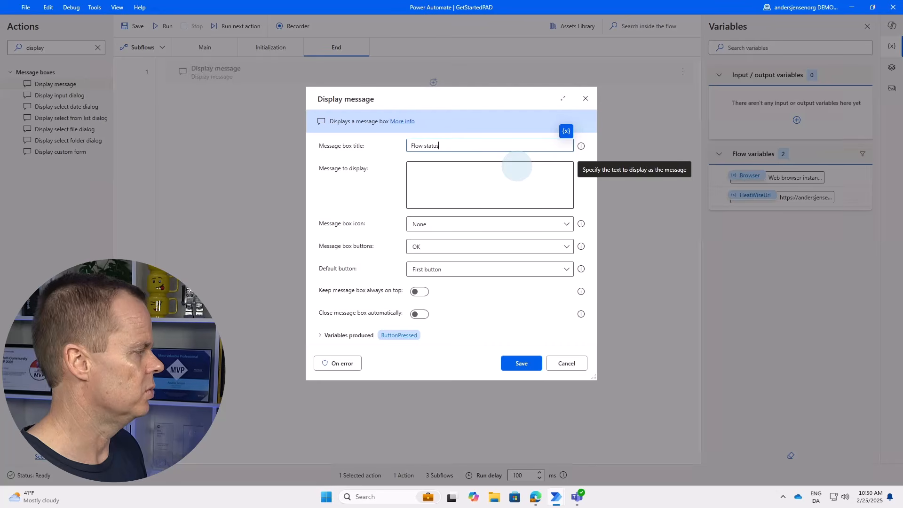
{"action": "left_click", "coordinate": [562, 168]}
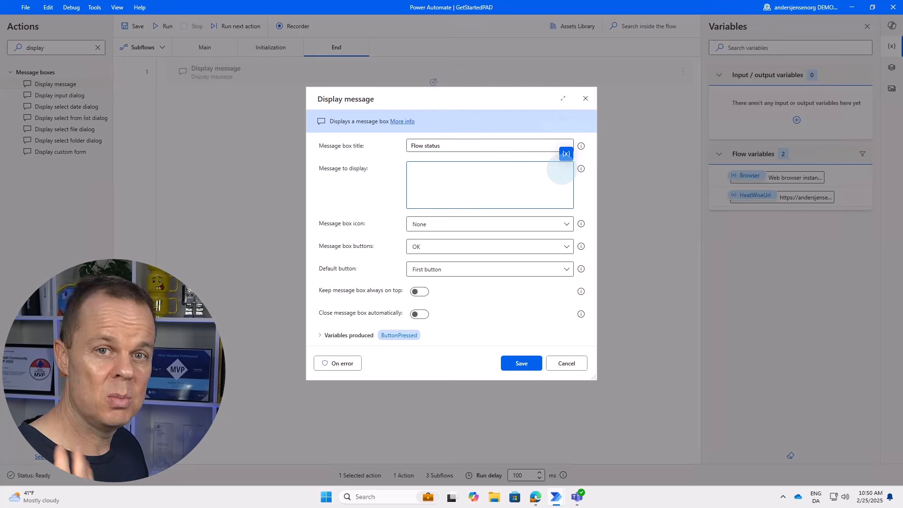
{"action": "type", "text": "Your "}
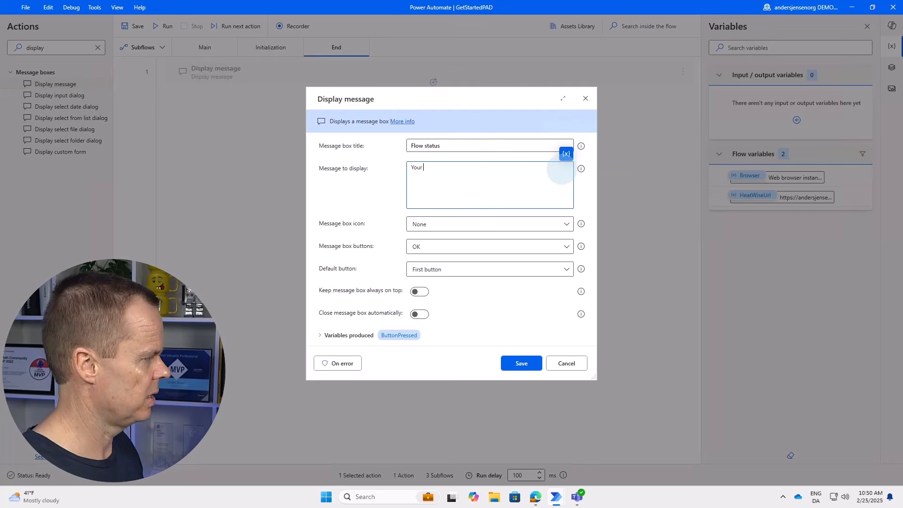
{"action": "type", "text": "flow ran successfully, click"}
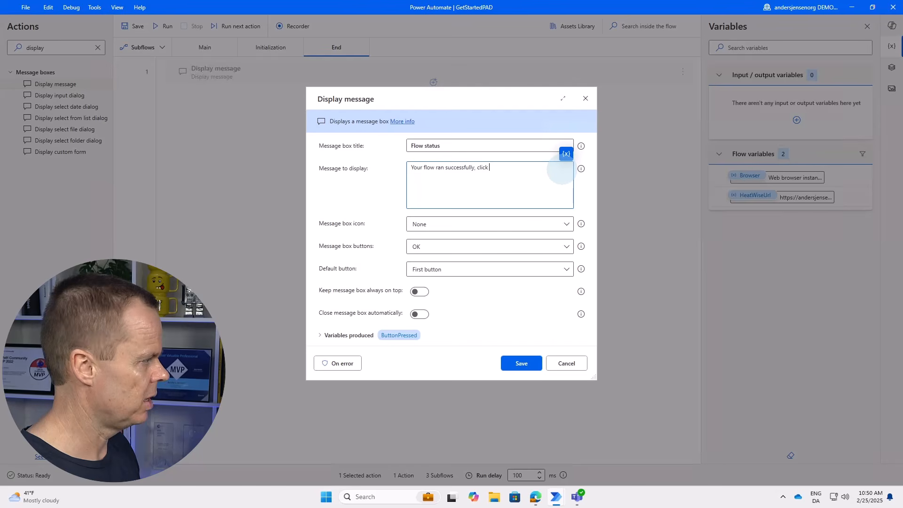
{"action": "type", "text": "OK to close the browser"}
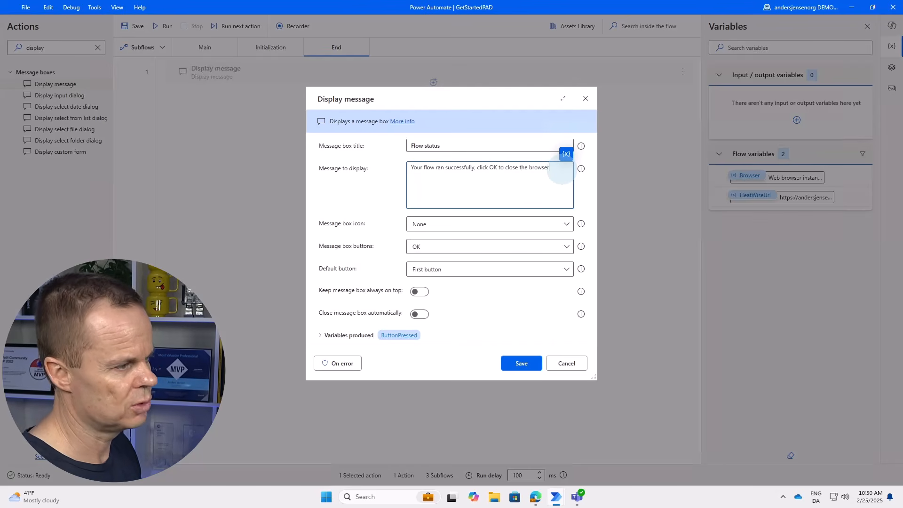
{"action": "left_click", "coordinate": [419, 293]}
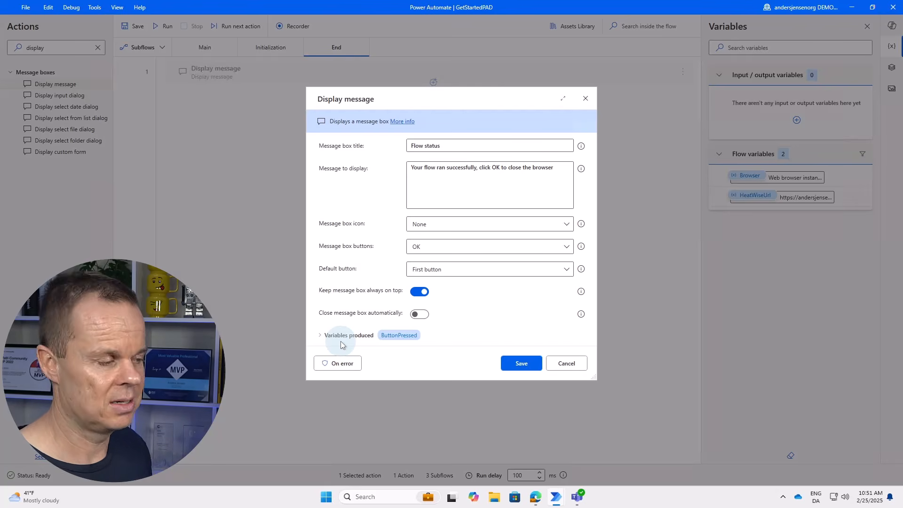
{"action": "left_click", "coordinate": [328, 342]}
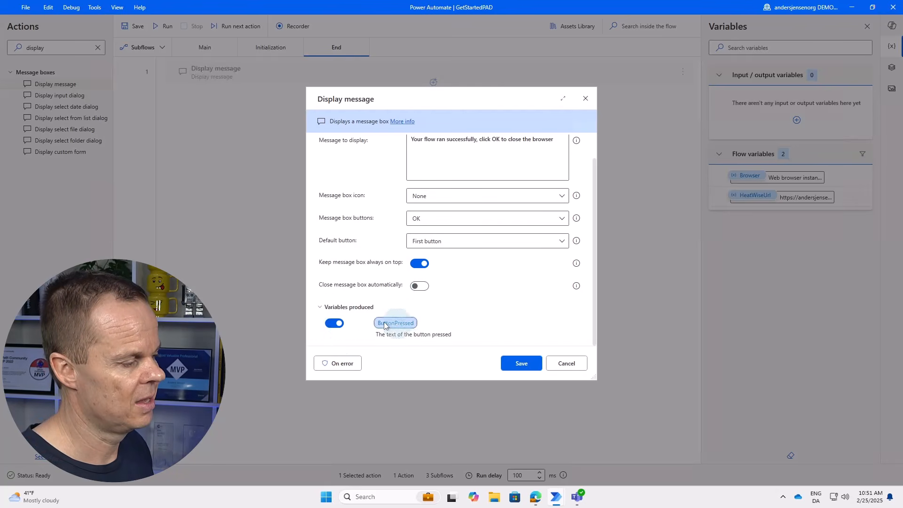
{"action": "left_click", "coordinate": [333, 324]}
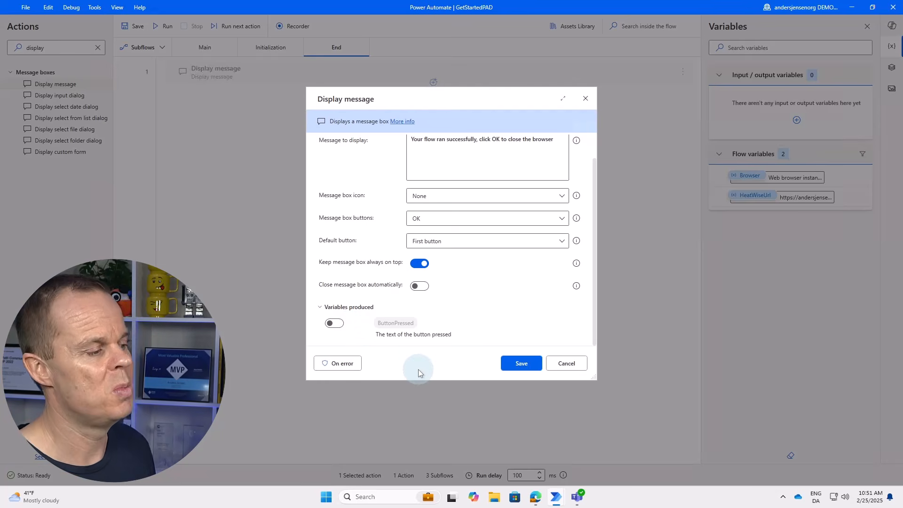
{"action": "left_click", "coordinate": [522, 363]}
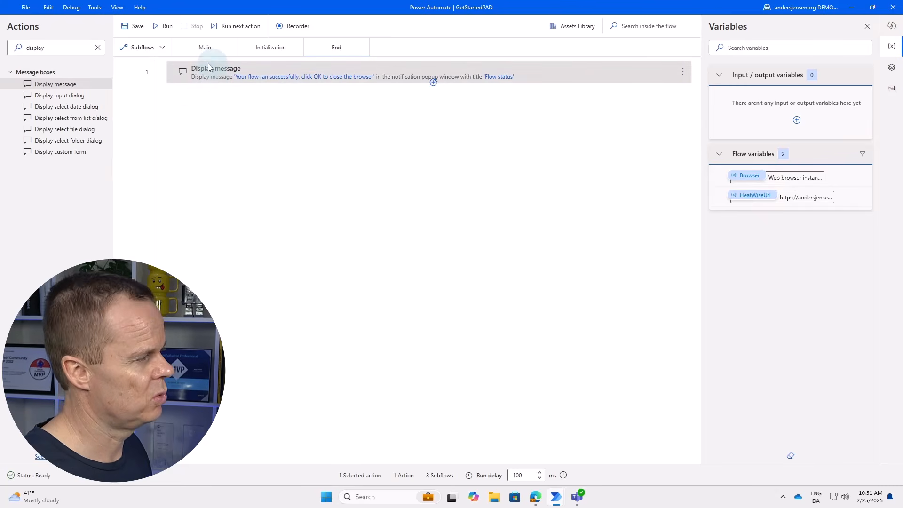
Add a Close web browser step for %Browser% as End's second step, then return to Main.
{"action": "double_click", "coordinate": [23, 48]}
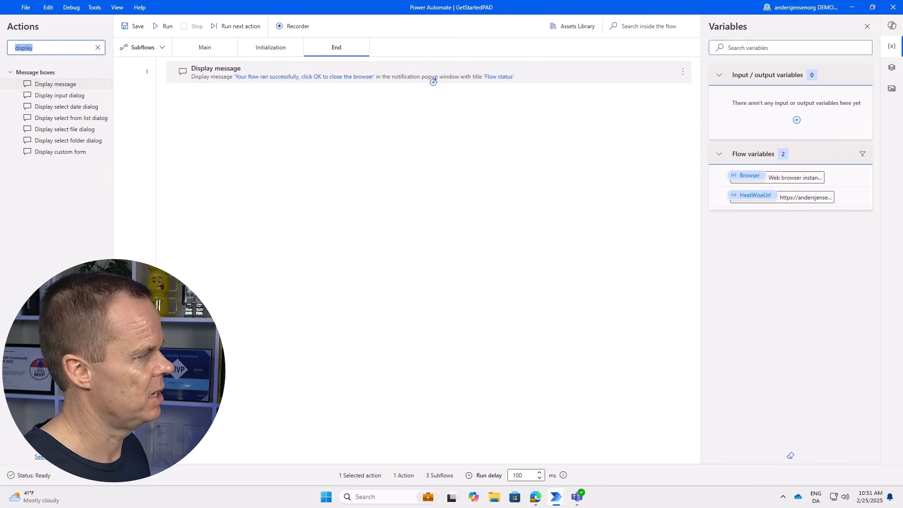
{"action": "type", "text": "close"}
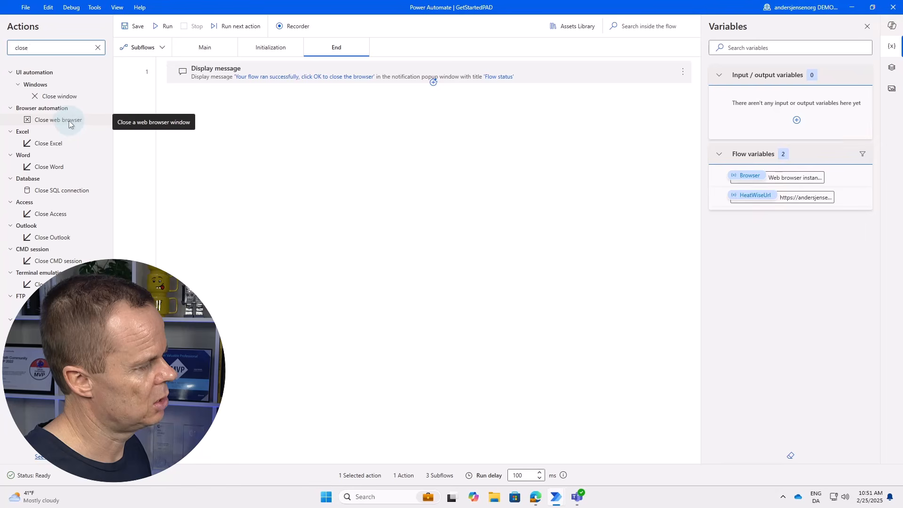
{"action": "left_click_drag", "start_coordinate": [65, 124], "coordinate": [292, 142]}
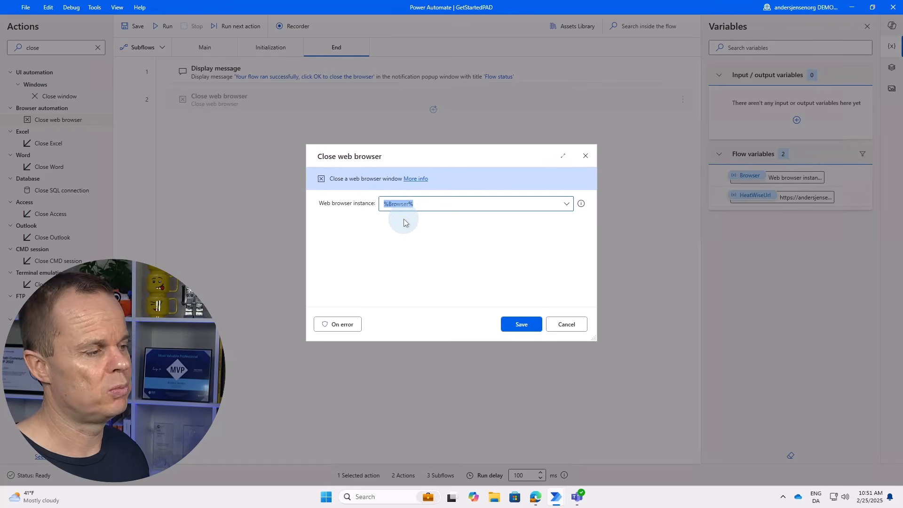
{"action": "left_click", "coordinate": [566, 204]}
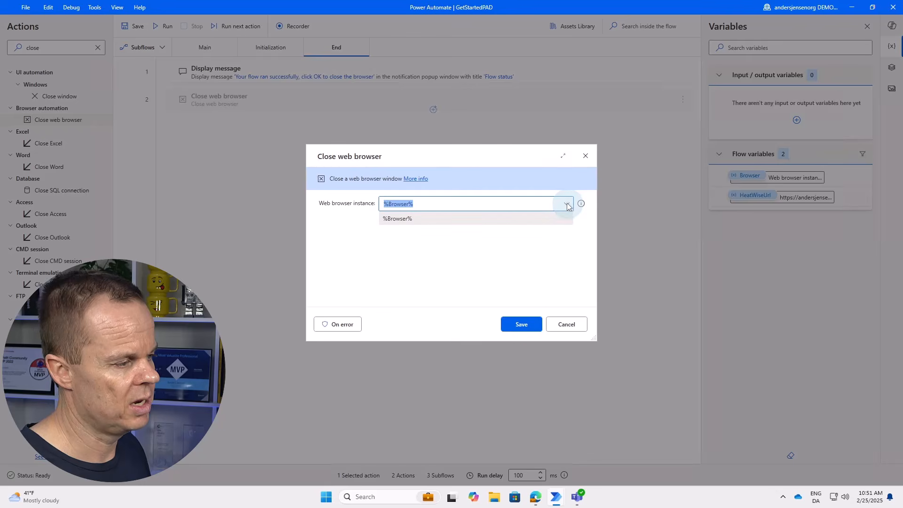
{"action": "left_click", "coordinate": [551, 245]}
{"action": "left_click", "coordinate": [527, 326]}
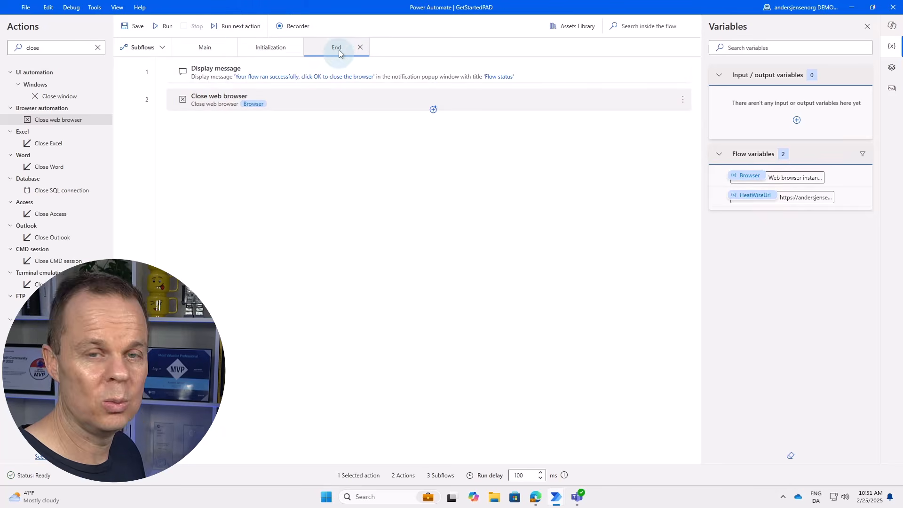
{"action": "left_click", "coordinate": [209, 49]}
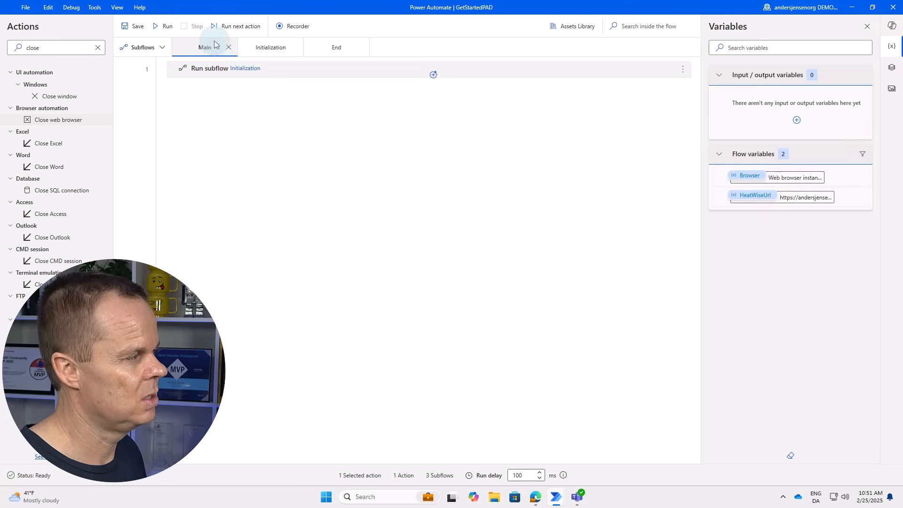
Add a Run subflow step calling End as Main's second step, after Initialization.
{"action": "left_click", "coordinate": [240, 75]}
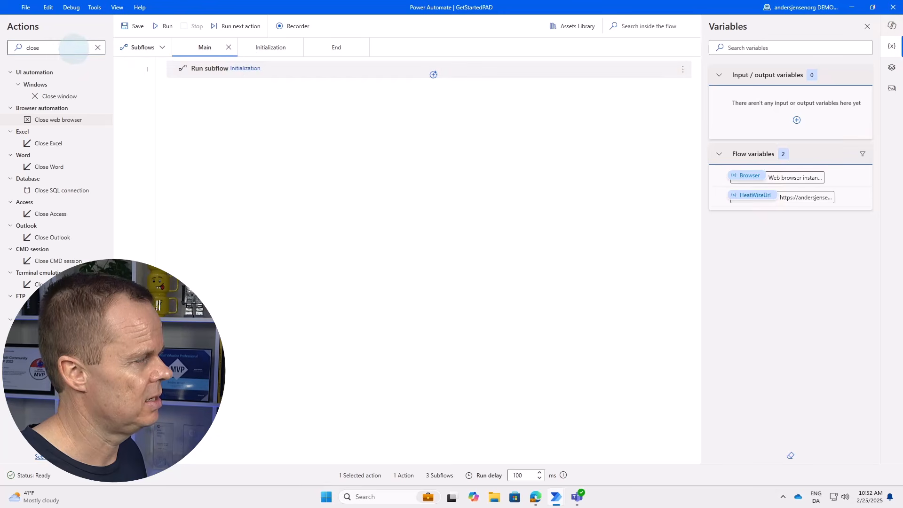
{"action": "left_click_drag", "start_coordinate": [73, 49], "coordinate": [12, 50]}
{"action": "type", "text": "ru"}
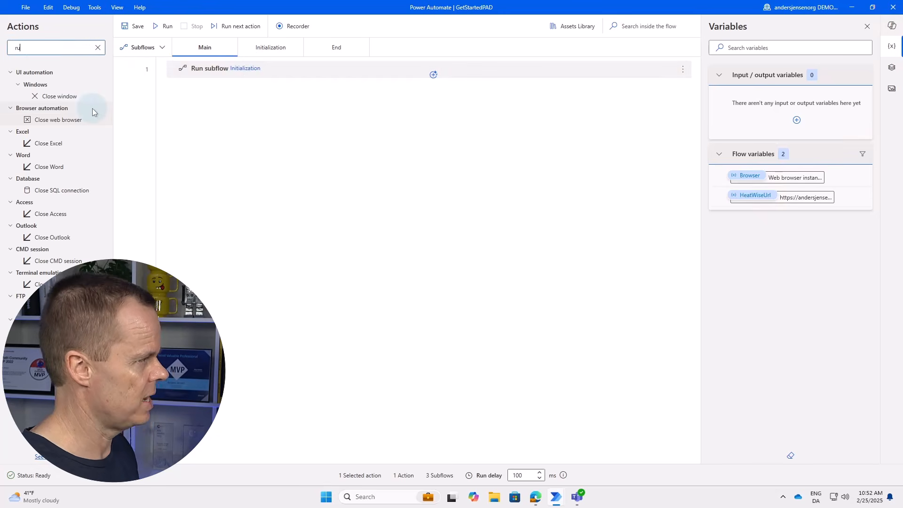
{"action": "type", "text": "n"}
{"action": "left_click_drag", "start_coordinate": [52, 107], "coordinate": [372, 69]}
{"action": "left_click", "coordinate": [376, 229]}
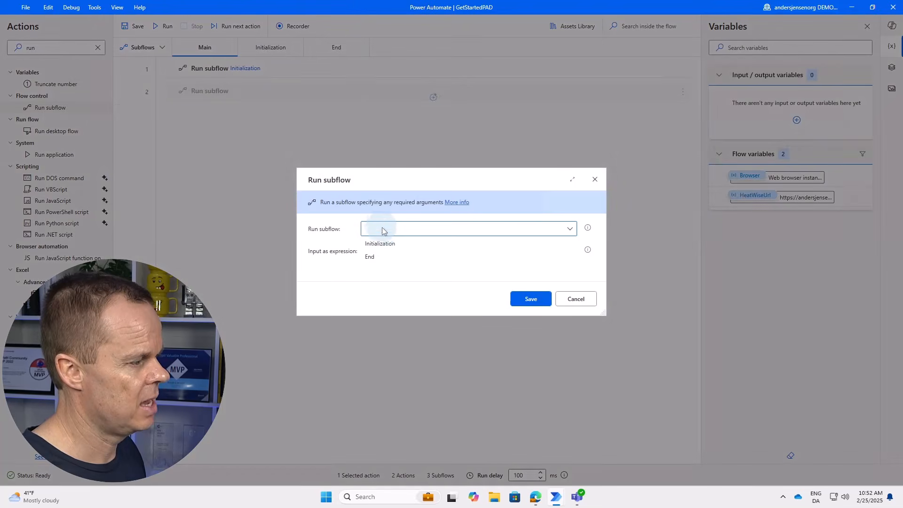
{"action": "left_click", "coordinate": [379, 256]}
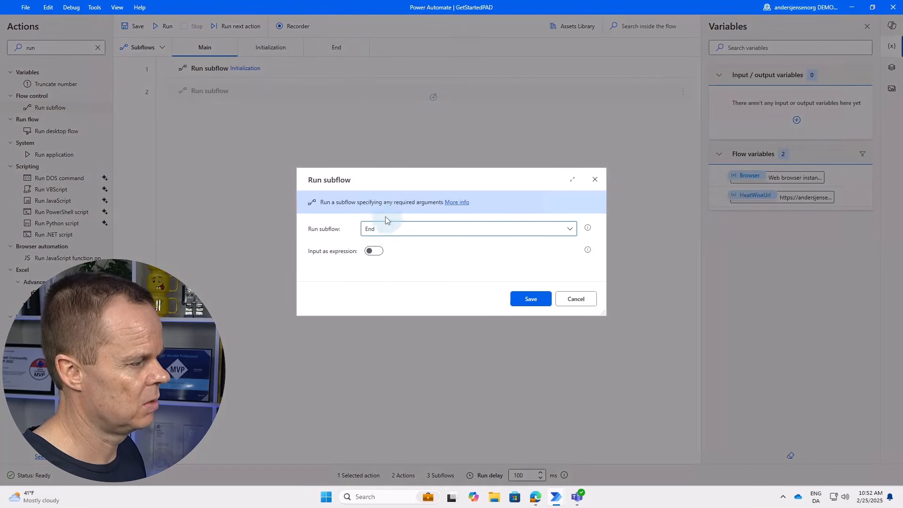
{"action": "left_click", "coordinate": [532, 299]}
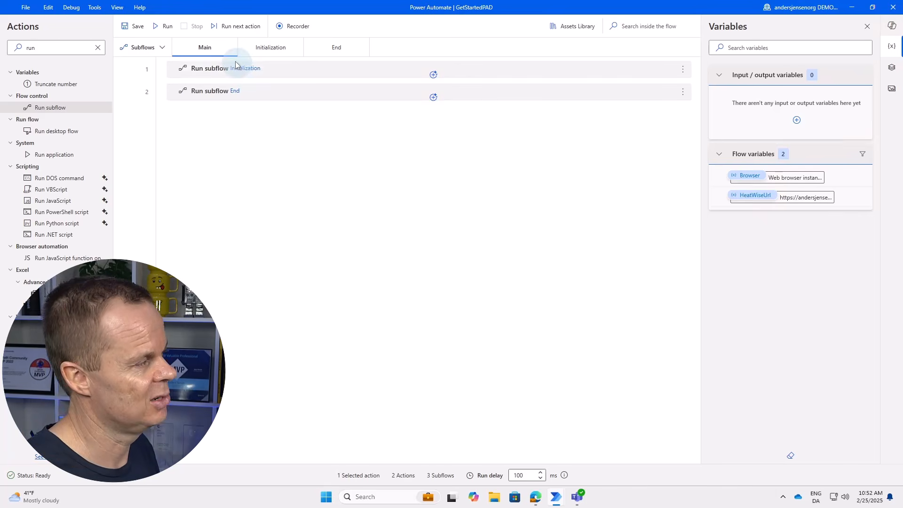
Run the whole flow, then acknowledge the 'Flow status' message with OK so the browser closes.
{"action": "left_click", "coordinate": [167, 28]}
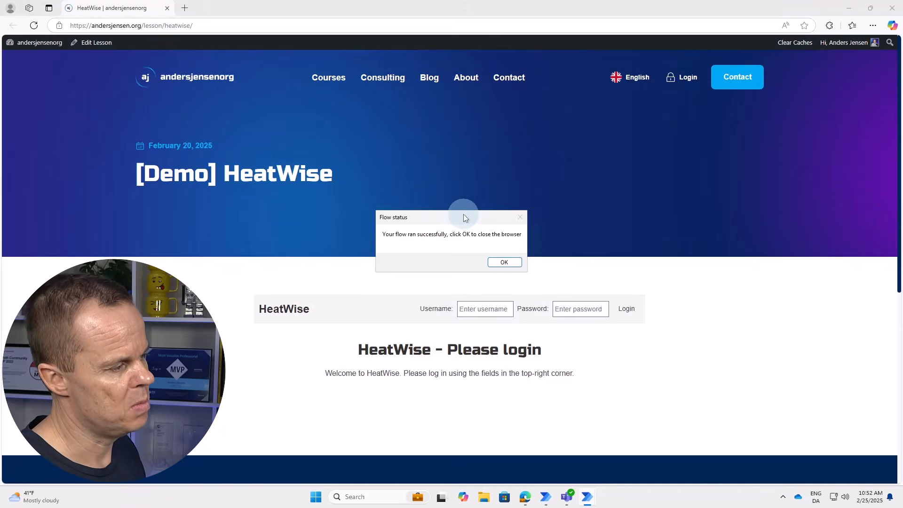
{"action": "left_click_drag", "start_coordinate": [464, 214], "coordinate": [452, 229]}
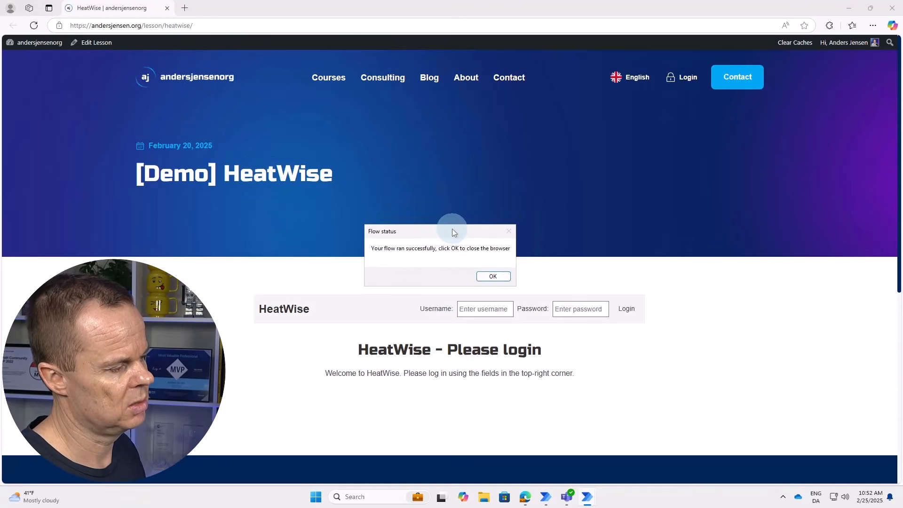
{"action": "left_click", "coordinate": [488, 278]}
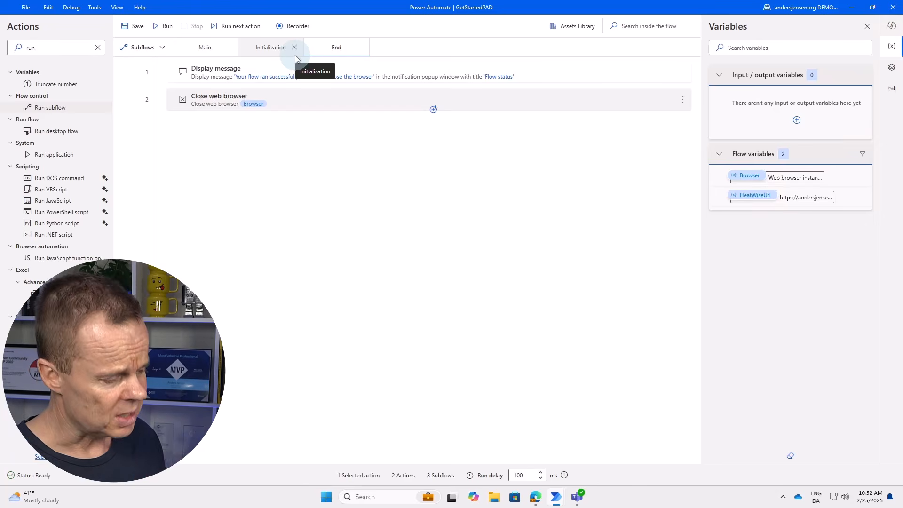
Go from Main to the Initialization subflow and select its Launch new Microsoft Edge step.
{"action": "left_click", "coordinate": [221, 51]}
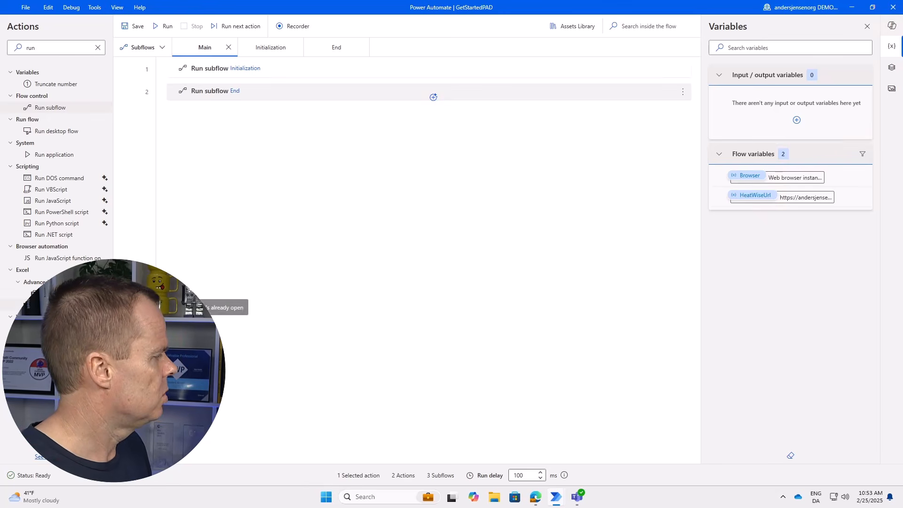
{"action": "left_click", "coordinate": [274, 47]}
{"action": "left_click", "coordinate": [195, 97]}
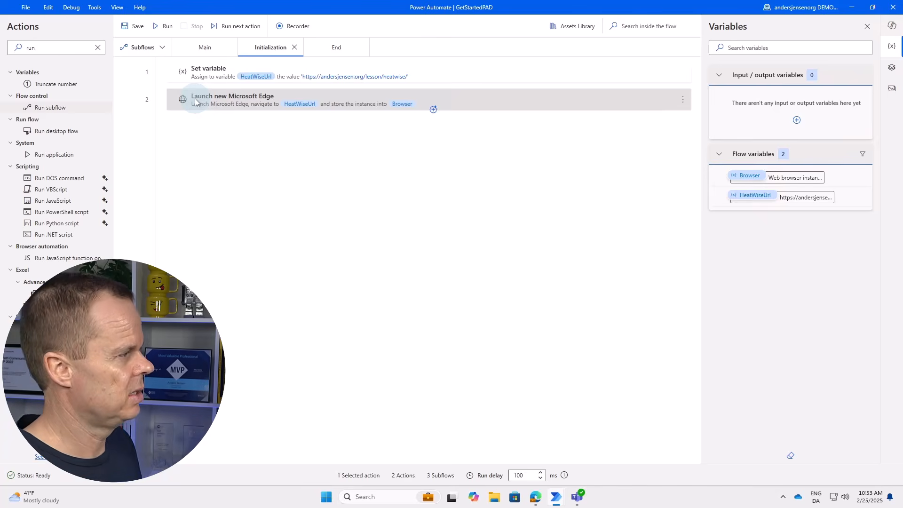
Insert a Set variable step named User, holding the account username, before the Edge launch.
{"action": "left_click", "coordinate": [55, 45]}
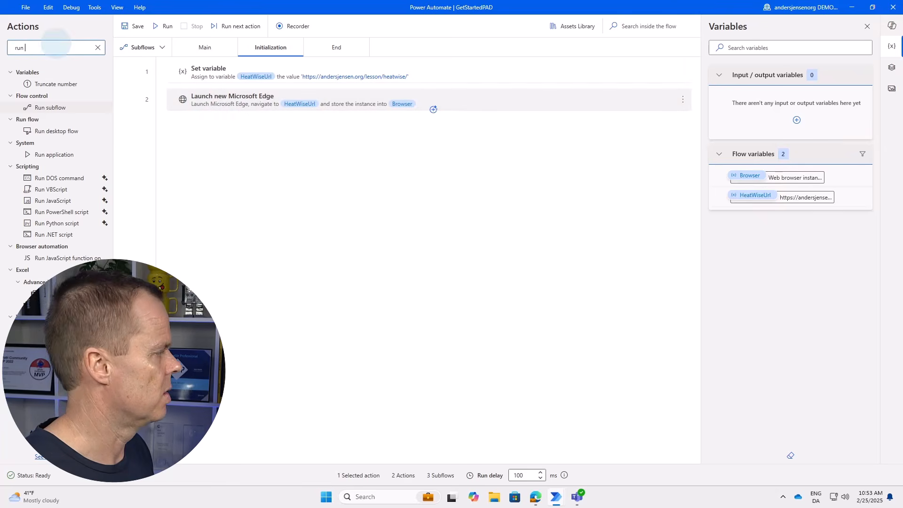
{"action": "key", "text": "ctrl+a"}
{"action": "type", "text": "set var"}
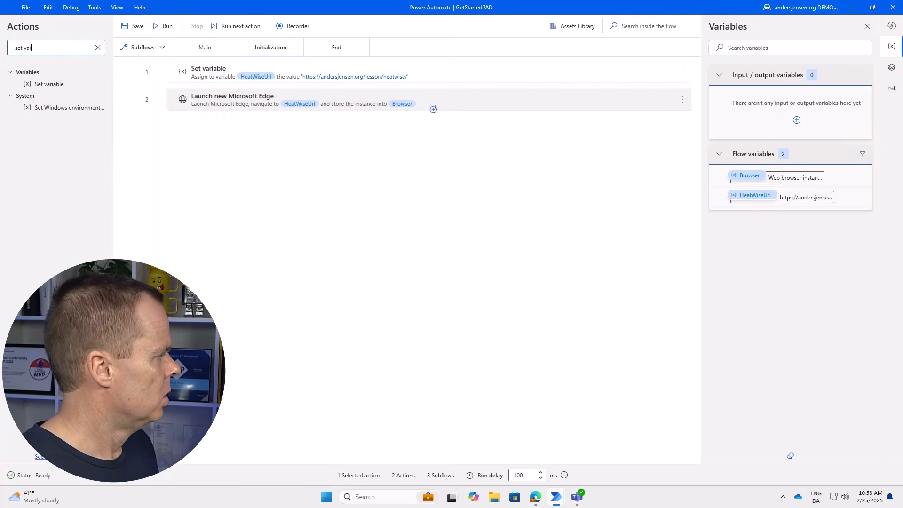
{"action": "left_click", "coordinate": [52, 85]}
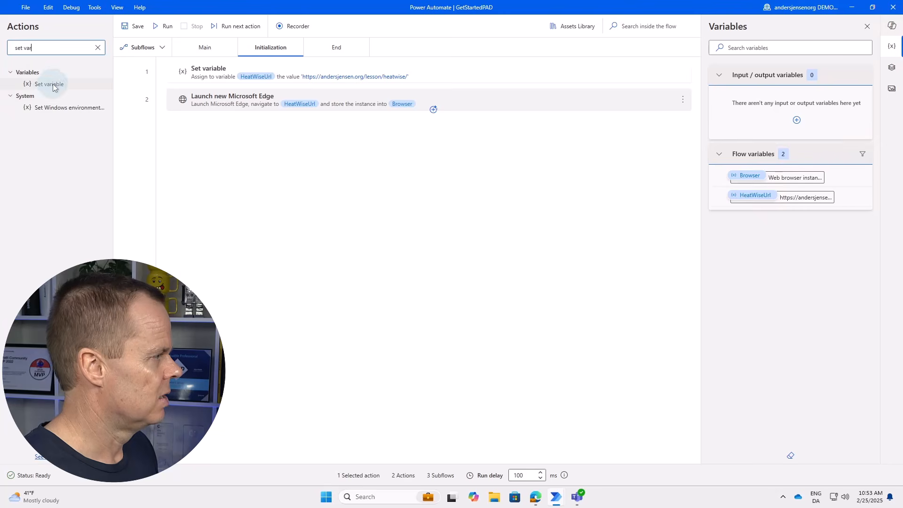
{"action": "left_click_drag", "start_coordinate": [52, 84], "coordinate": [298, 94]}
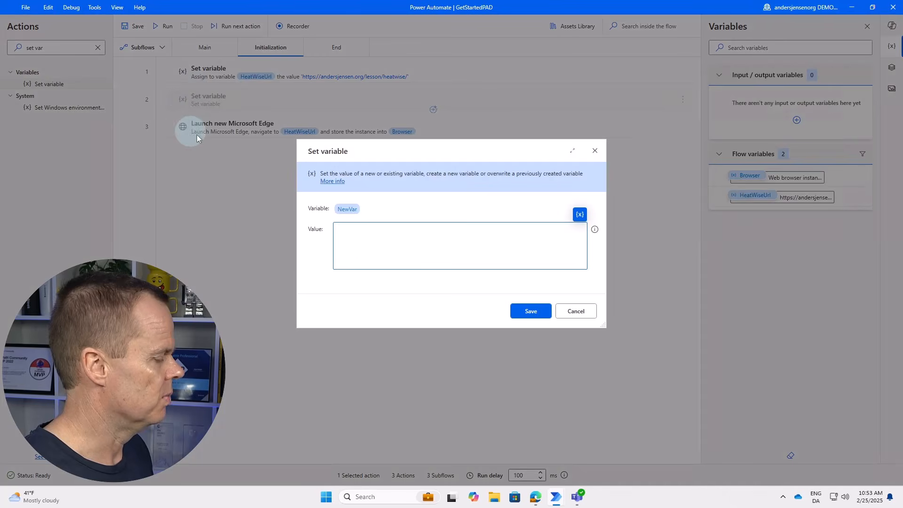
{"action": "type", "text": "User"}
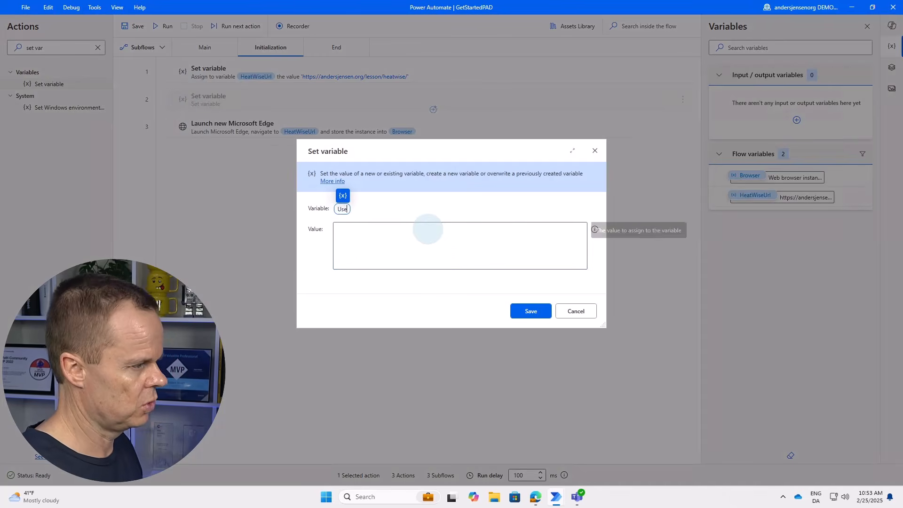
{"action": "left_click", "coordinate": [374, 235]}
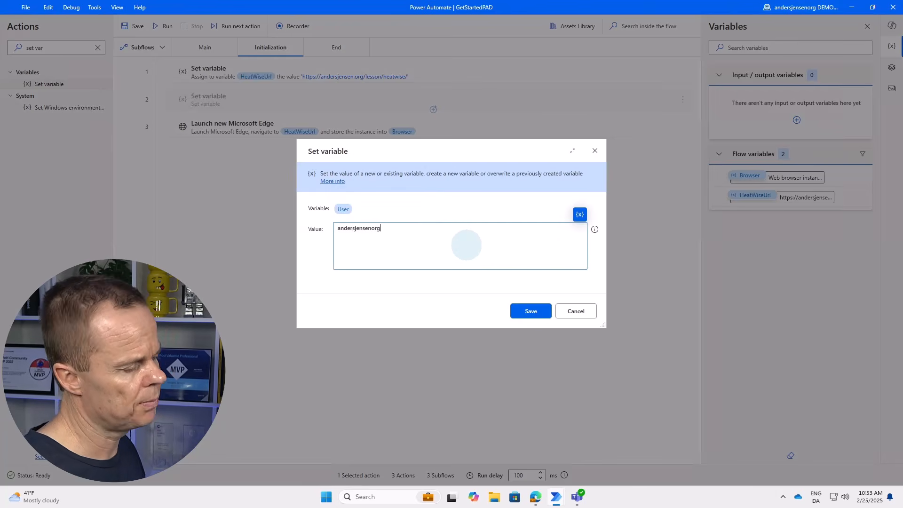
{"action": "left_click", "coordinate": [527, 311]}
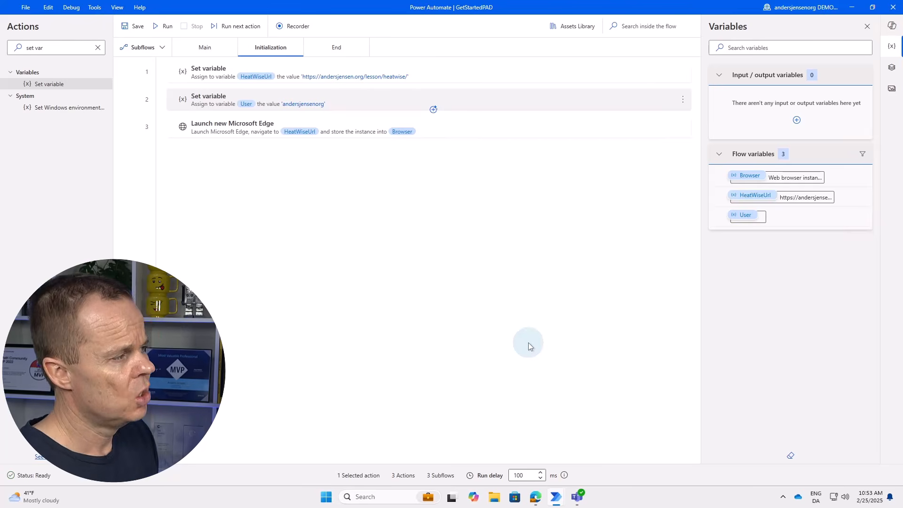
{"action": "left_click", "coordinate": [266, 97]}
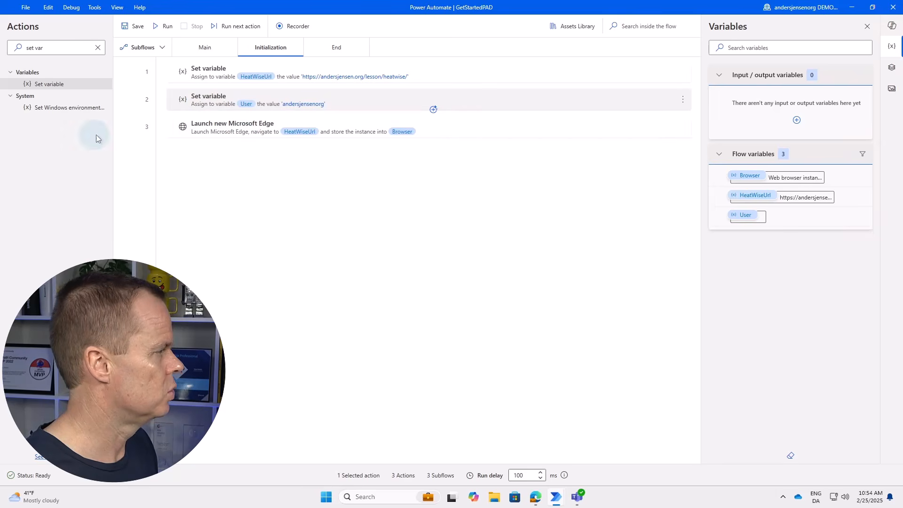
{"action": "left_click", "coordinate": [156, 47]}
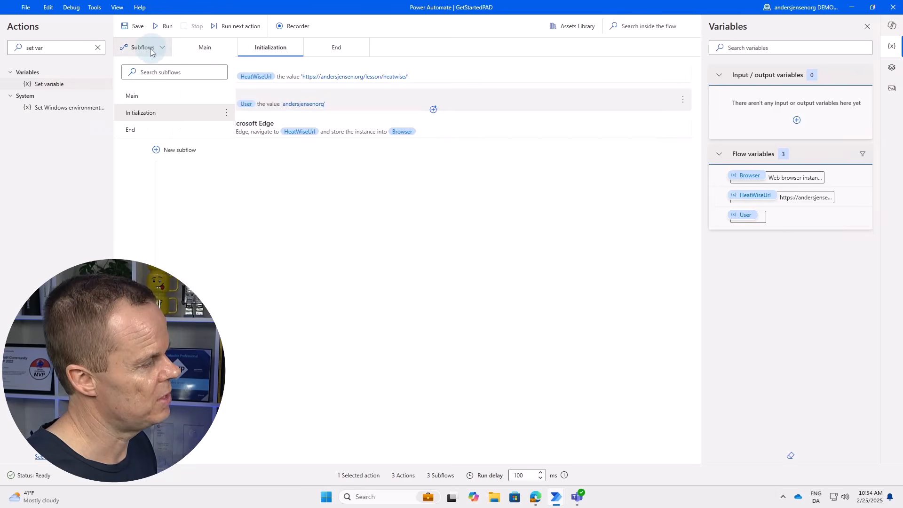
Create a new subflow named Login and move the End tab after it.
{"action": "left_click", "coordinate": [172, 150]}
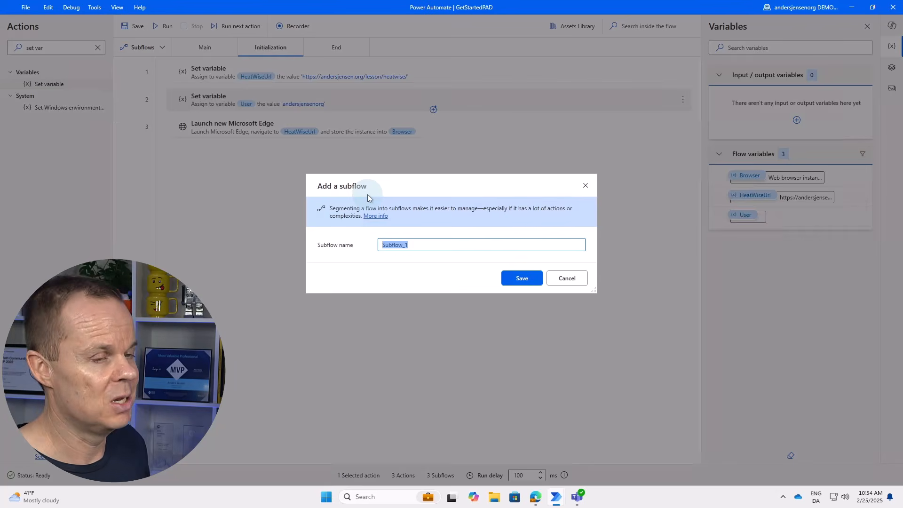
{"action": "type", "text": "Login"}
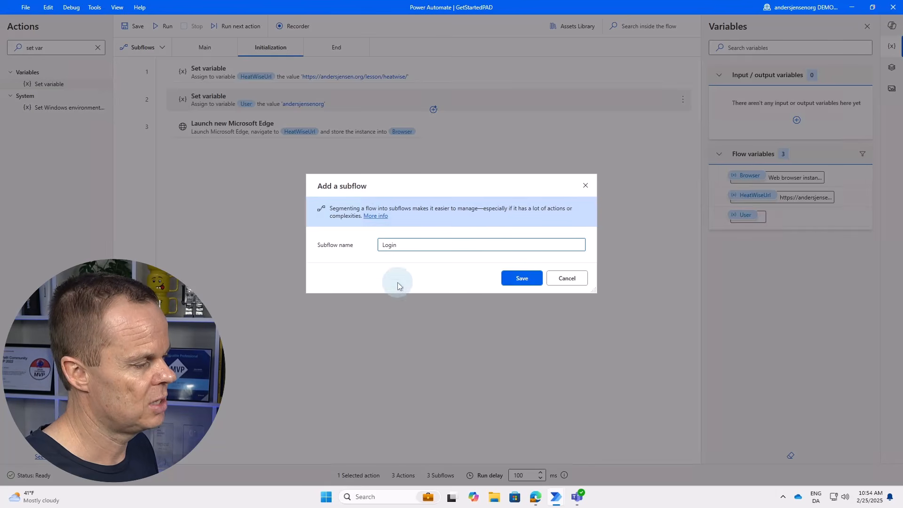
{"action": "left_click", "coordinate": [522, 279]}
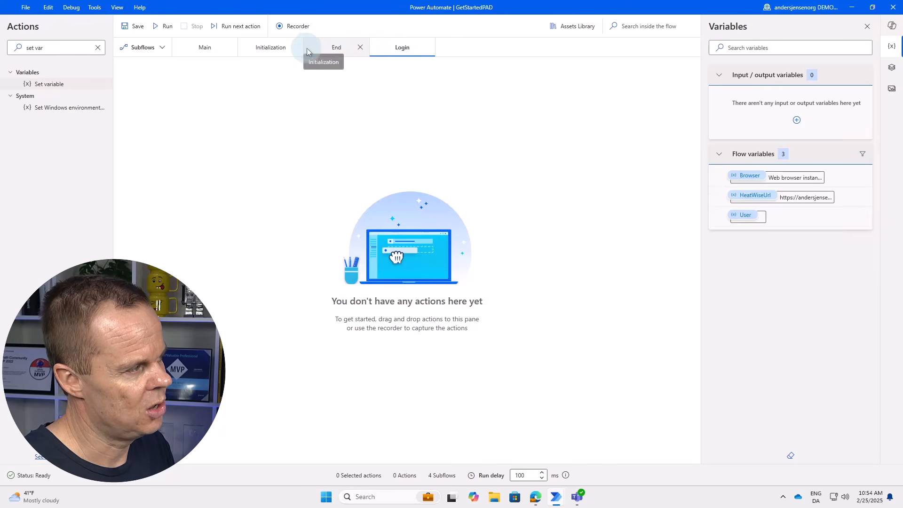
{"action": "left_click_drag", "start_coordinate": [376, 47], "coordinate": [316, 48]}
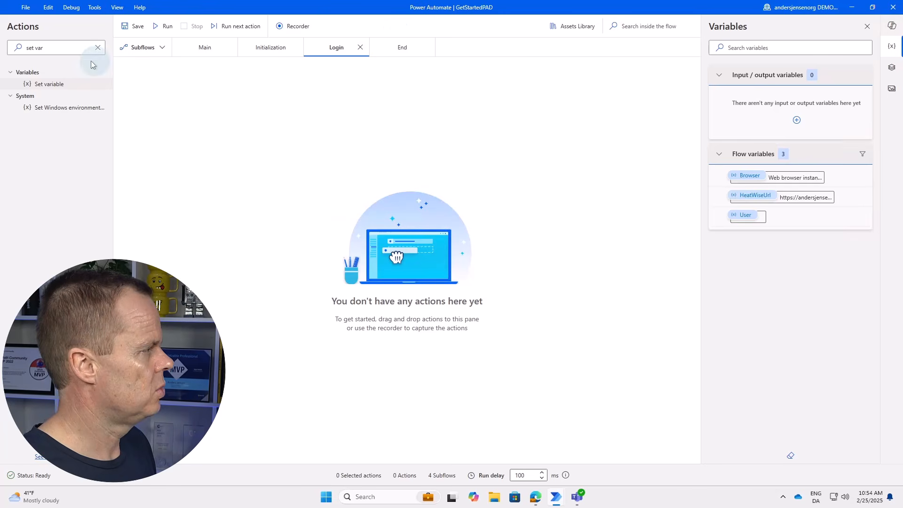
Add a Populate text field on web page step filling the captured HeatWise Username input with %User%.
{"action": "triple_click", "coordinate": [84, 47]}
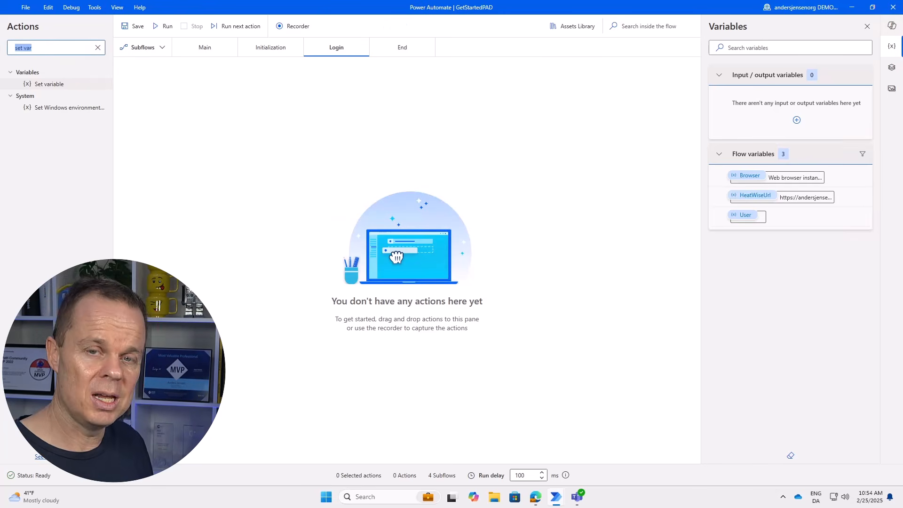
{"action": "type", "text": "populate"}
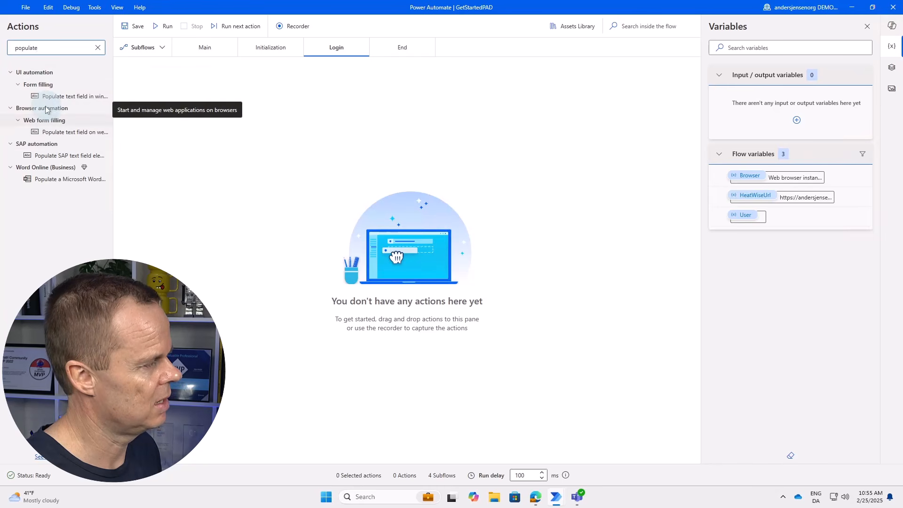
{"action": "left_click_drag", "start_coordinate": [54, 132], "coordinate": [235, 114]}
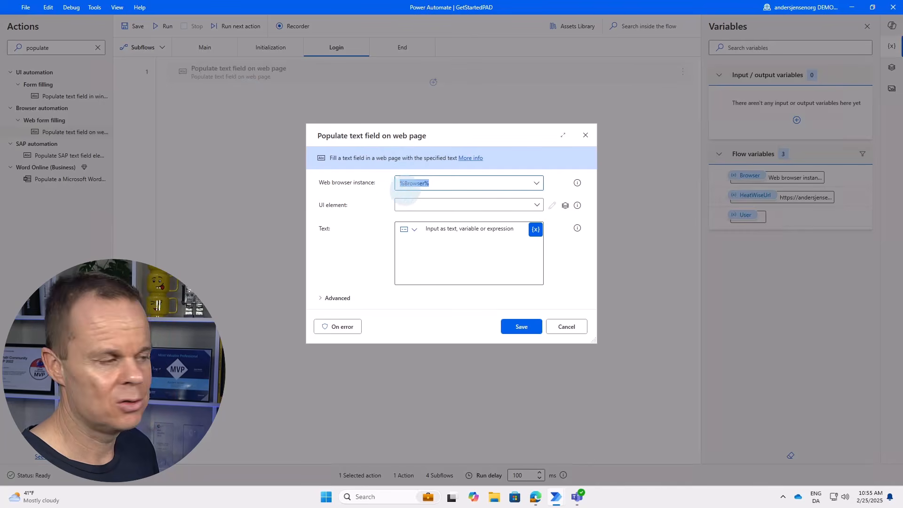
{"action": "left_click", "coordinate": [418, 207]}
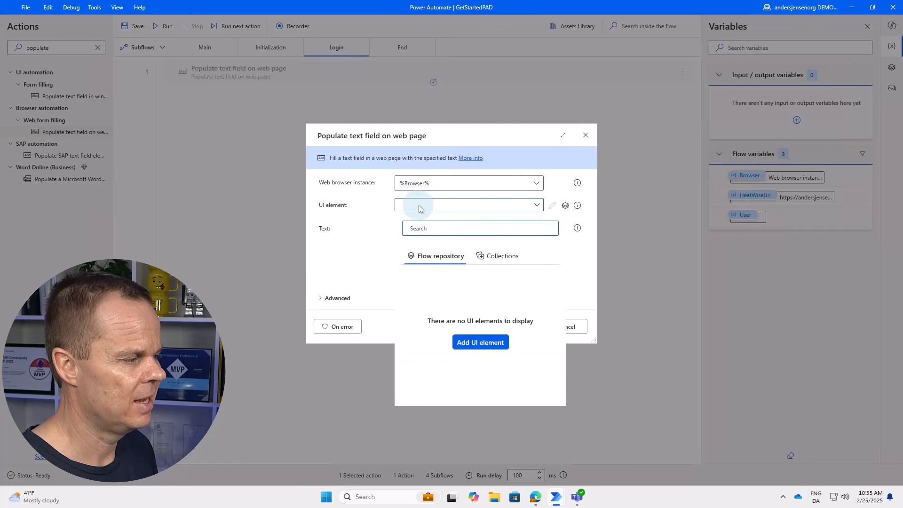
{"action": "left_click", "coordinate": [478, 342]}
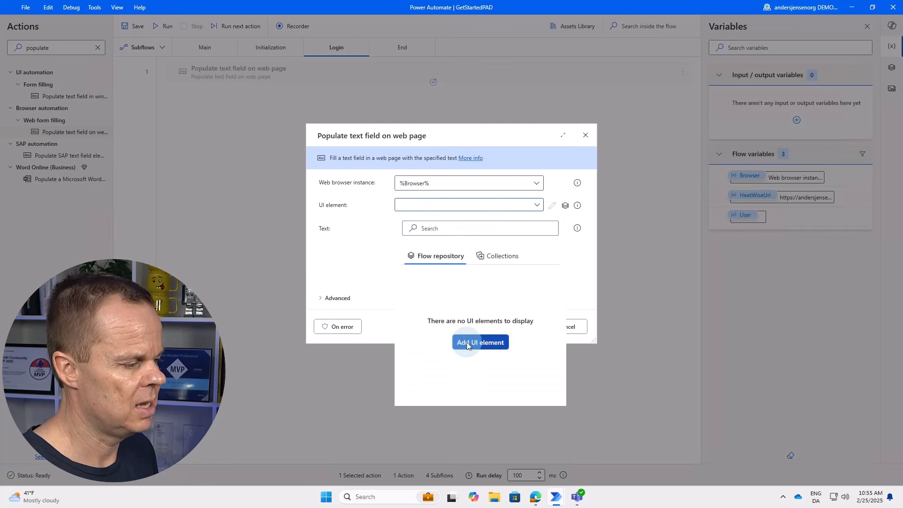
{"action": "left_click", "coordinate": [537, 501]}
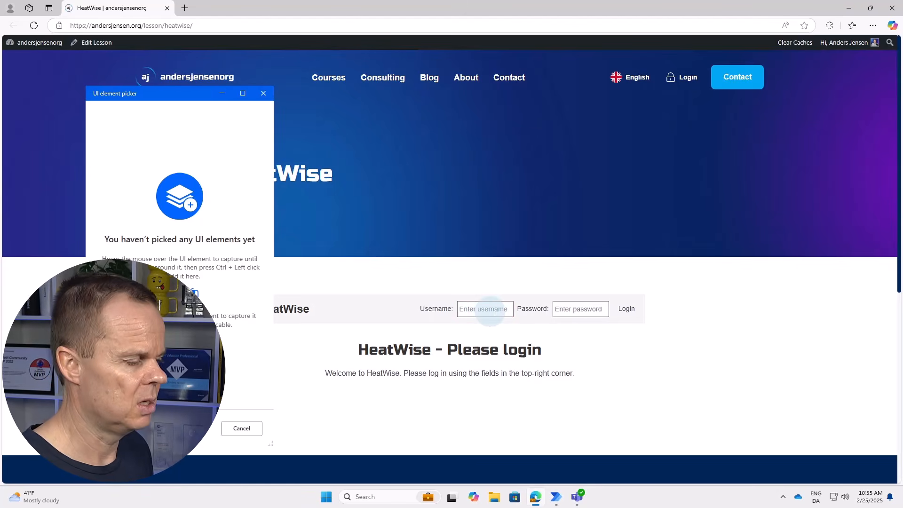
{"action": "left_click", "coordinate": [490, 309], "text": "ctrl"}
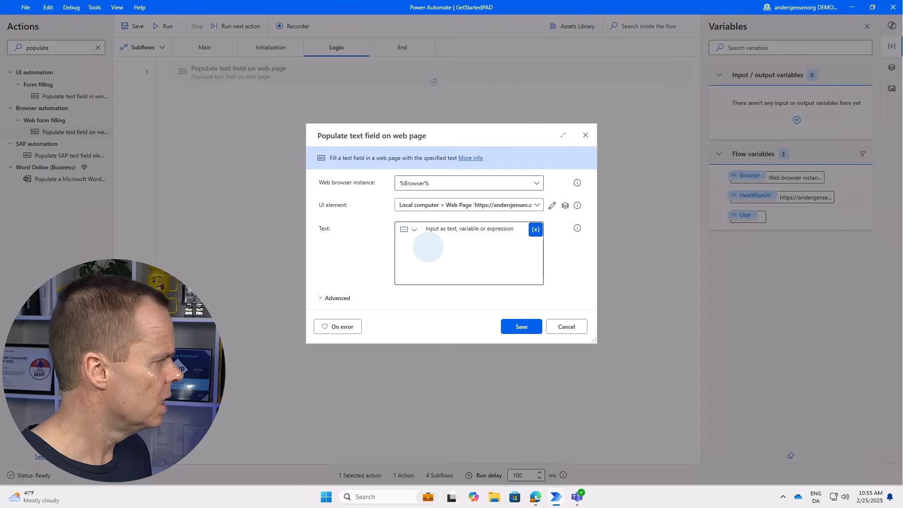
{"action": "left_click", "coordinate": [429, 247]}
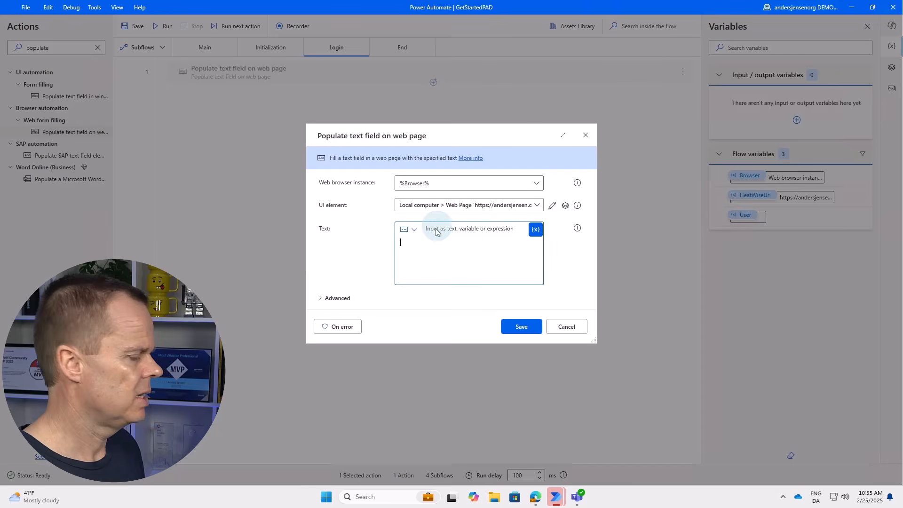
{"action": "left_click", "coordinate": [540, 234]}
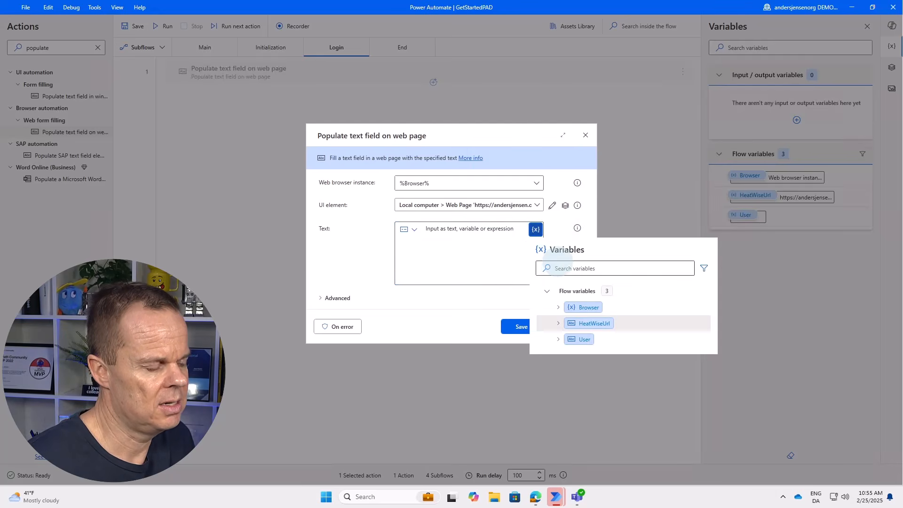
{"action": "left_click", "coordinate": [580, 341]}
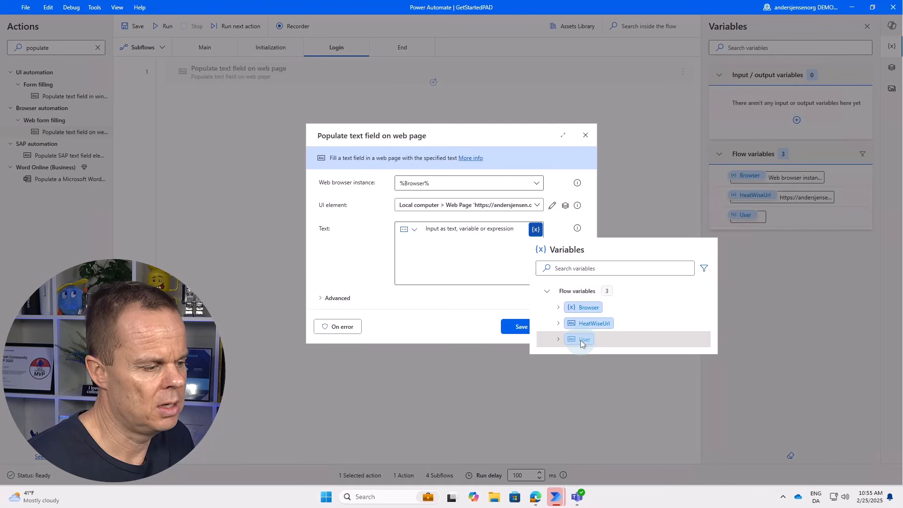
{"action": "left_click", "coordinate": [412, 250]}
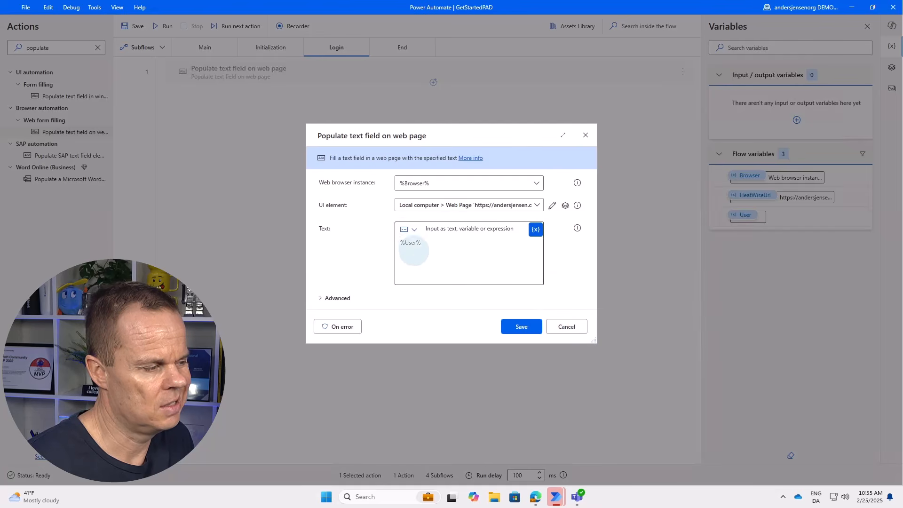
{"action": "left_click", "coordinate": [515, 327]}
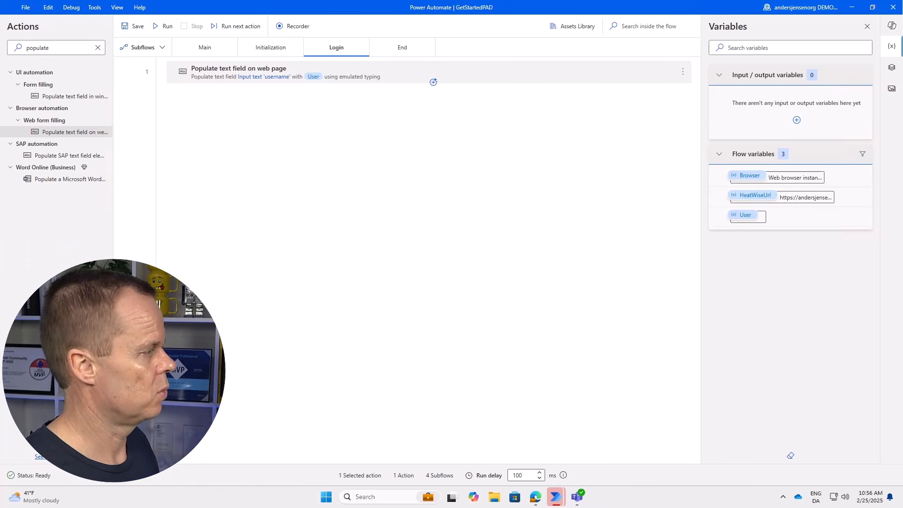
Add a second Populate text field on web page step targeting the captured HeatWise Password field.
{"action": "left_click_drag", "start_coordinate": [69, 127], "coordinate": [275, 75]}
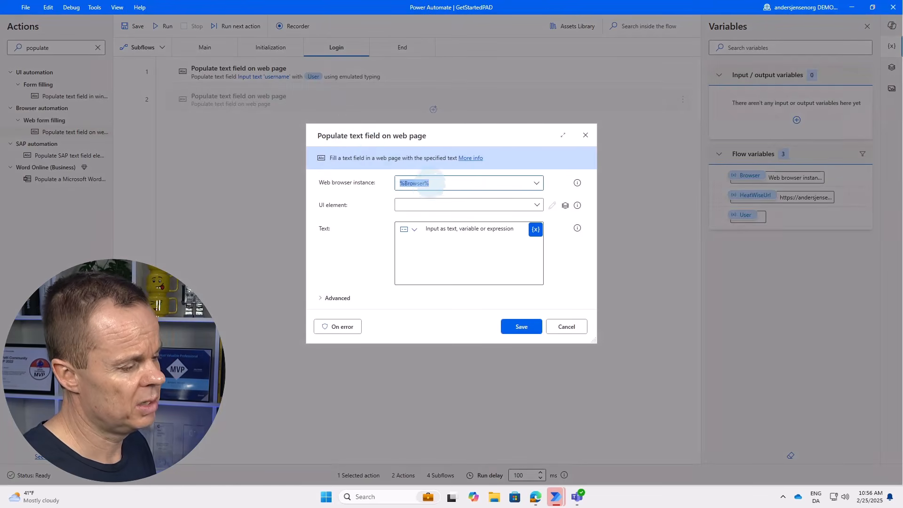
{"action": "left_click", "coordinate": [419, 206]}
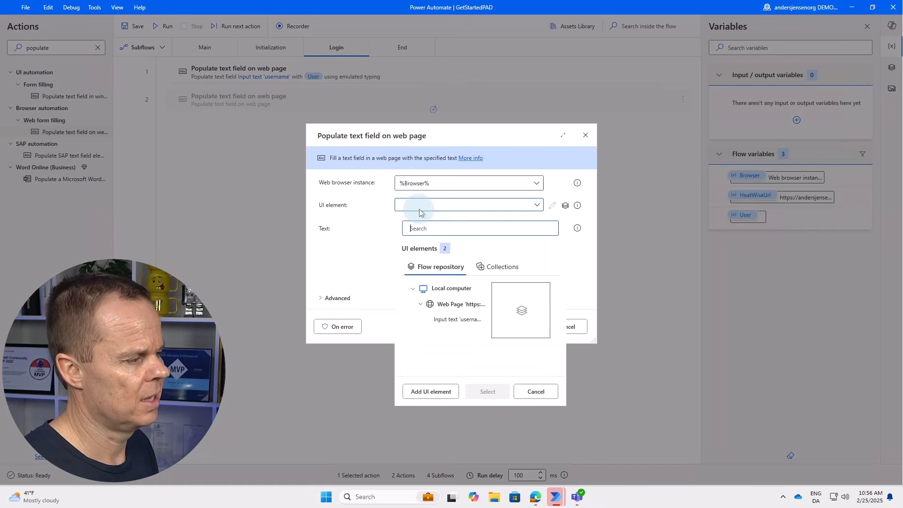
{"action": "left_click", "coordinate": [424, 391]}
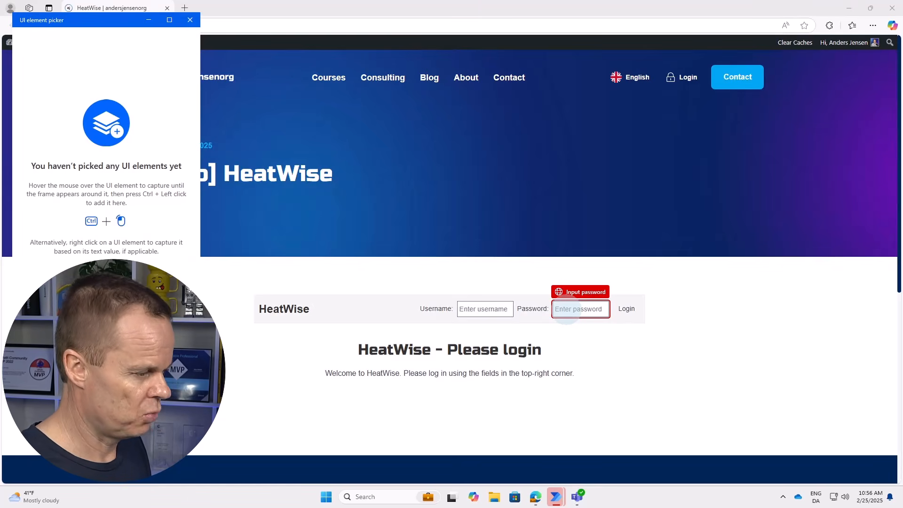
{"action": "left_click", "coordinate": [567, 308], "text": "ctrl"}
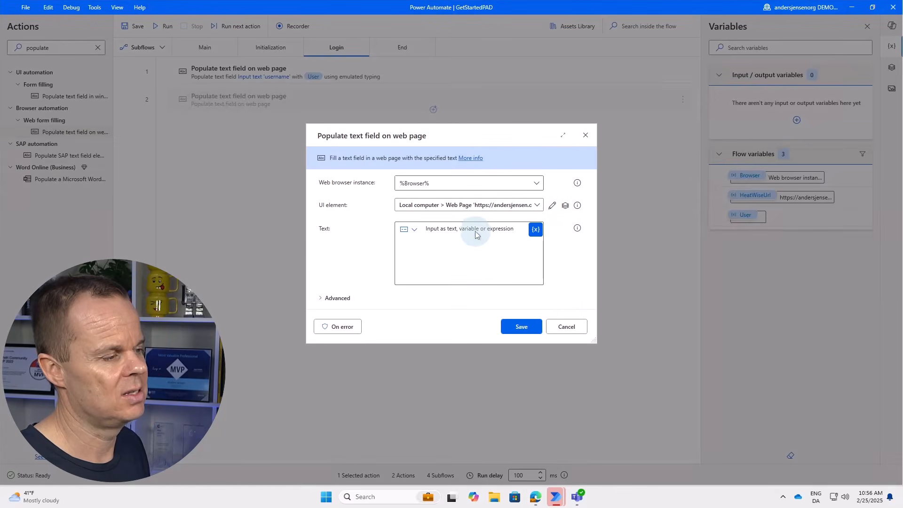
Enter the account password as direct encrypted input and save the step.
{"action": "left_click", "coordinate": [477, 246]}
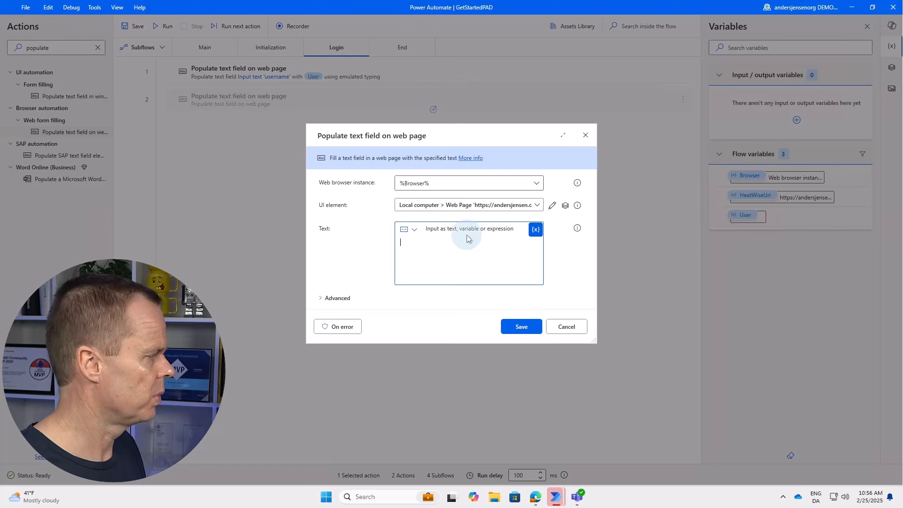
{"action": "left_click", "coordinate": [414, 234]}
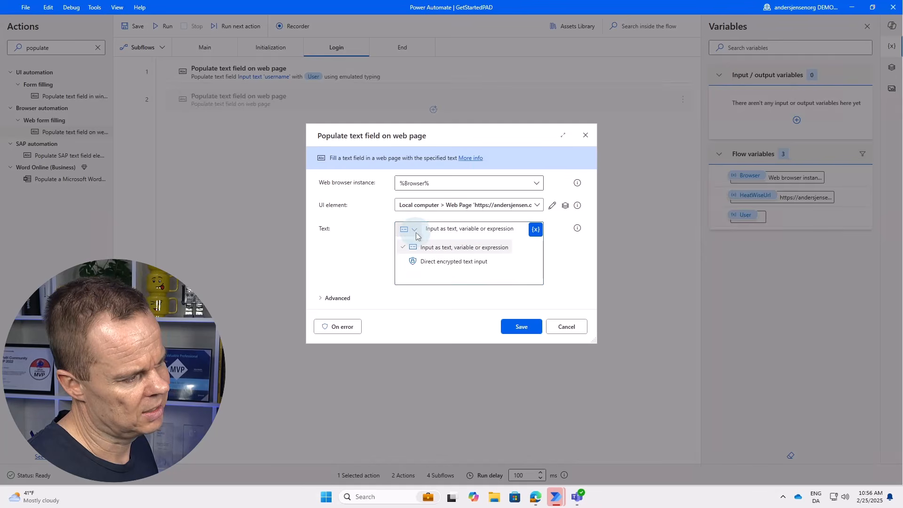
{"action": "left_click", "coordinate": [446, 263]}
{"action": "left_click", "coordinate": [444, 244]}
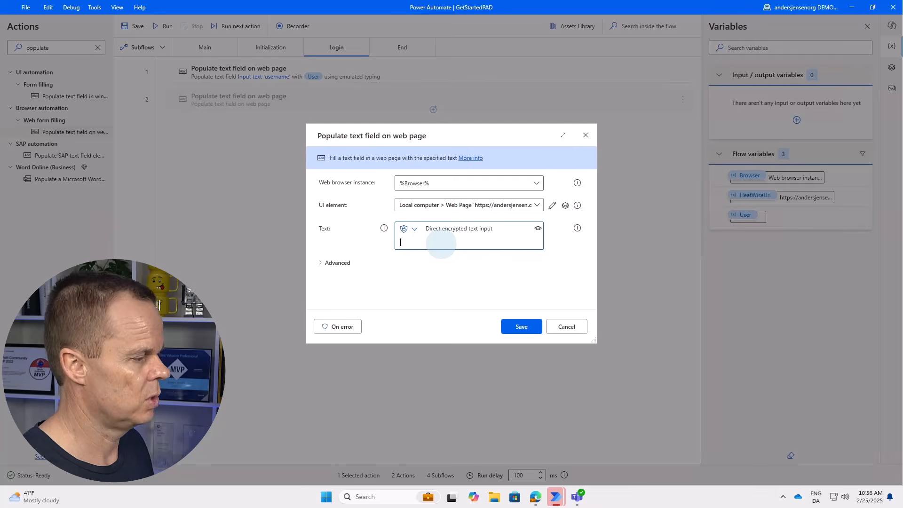
{"action": "left_click", "coordinate": [538, 229]}
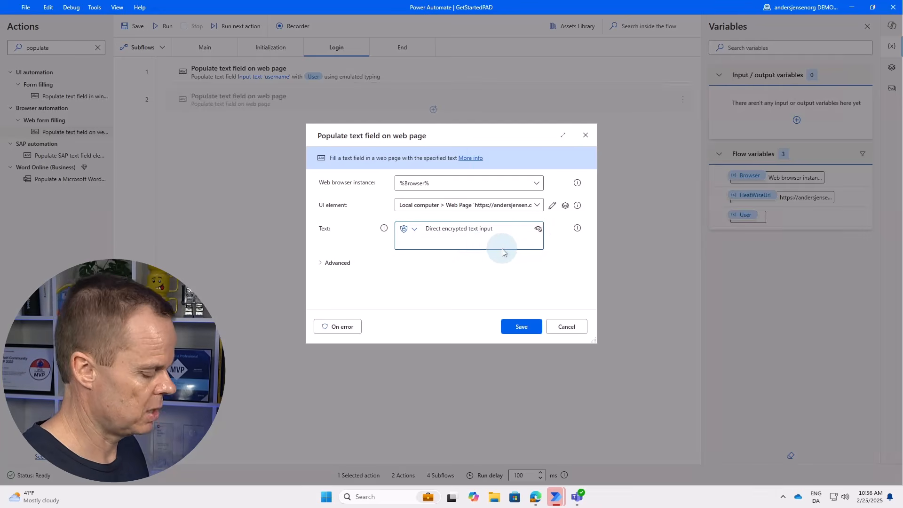
{"action": "type", "text": "Please"}
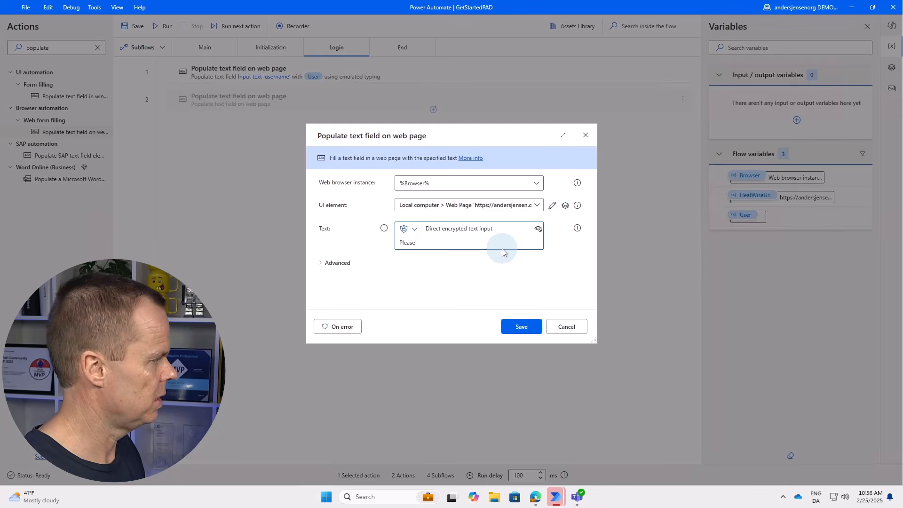
{"action": "type", "text": "GiveTheVi"}
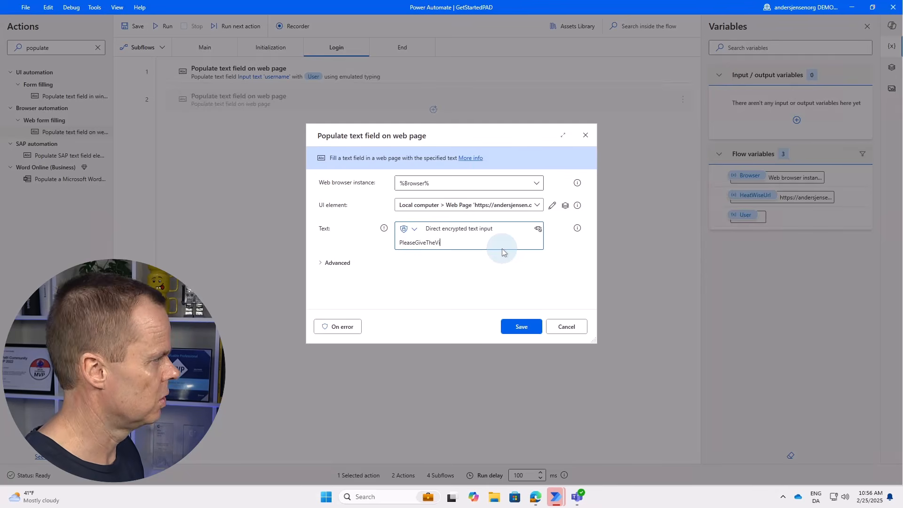
{"action": "type", "text": "deoAThumbsUp"}
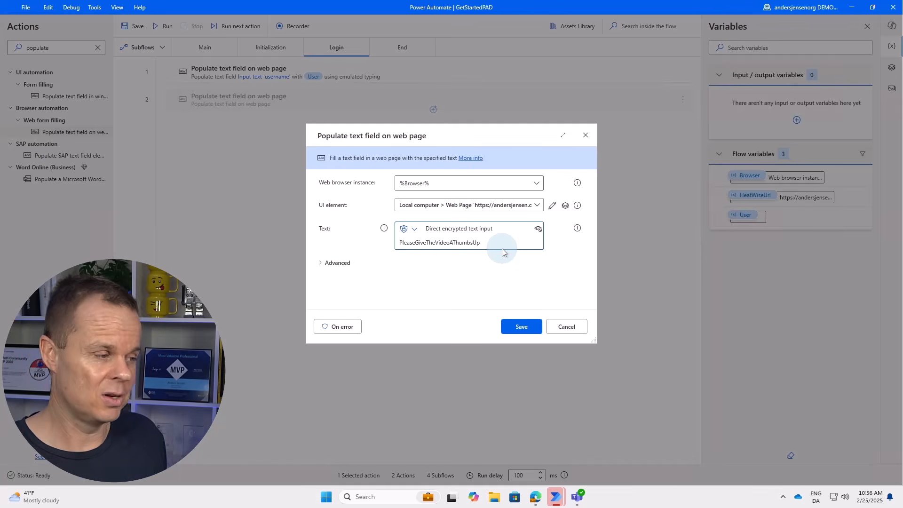
{"action": "left_click", "coordinate": [537, 229]}
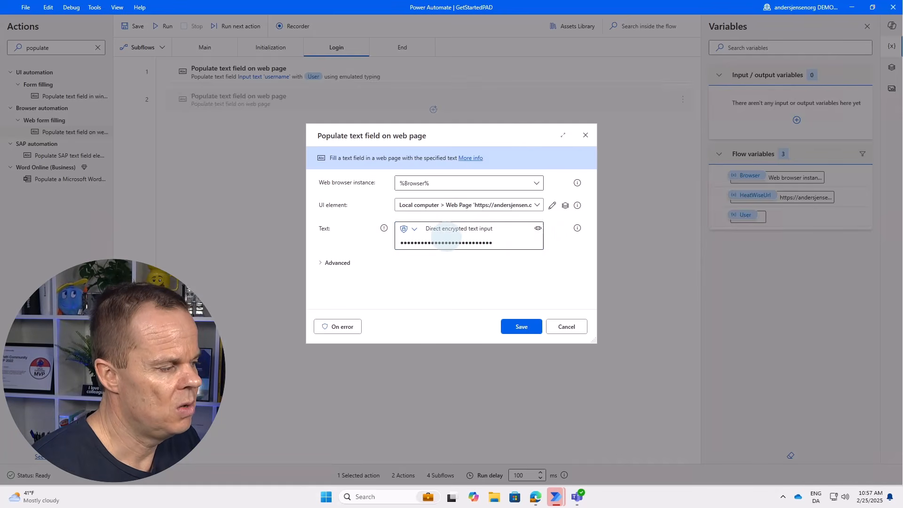
{"action": "left_click", "coordinate": [537, 230]}
{"action": "left_click", "coordinate": [537, 231]}
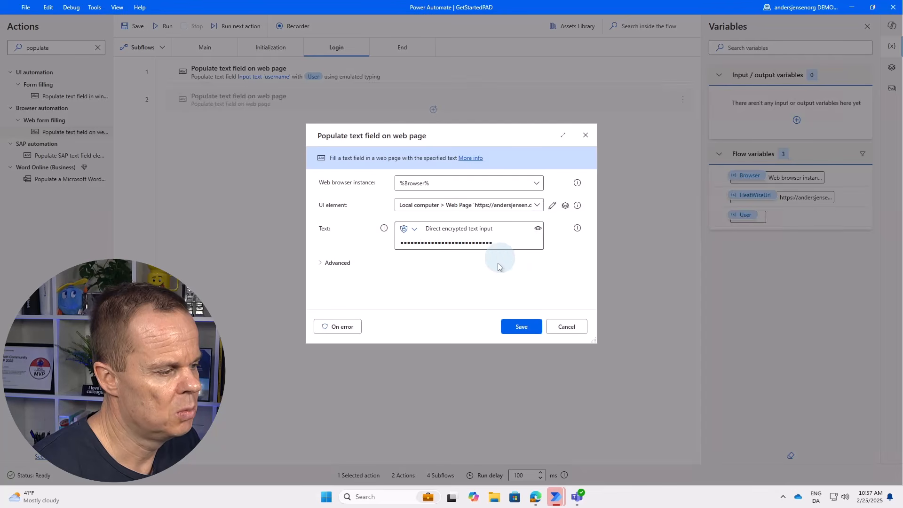
{"action": "left_click", "coordinate": [519, 326]}
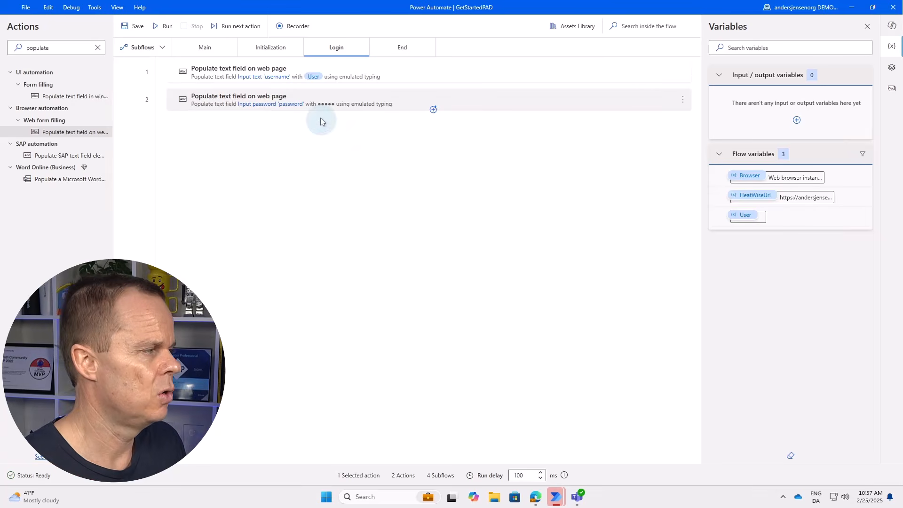
Reopen the password step to verify the encrypted value, then glance at the HeatWise login page.
{"action": "double_click", "coordinate": [314, 103]}
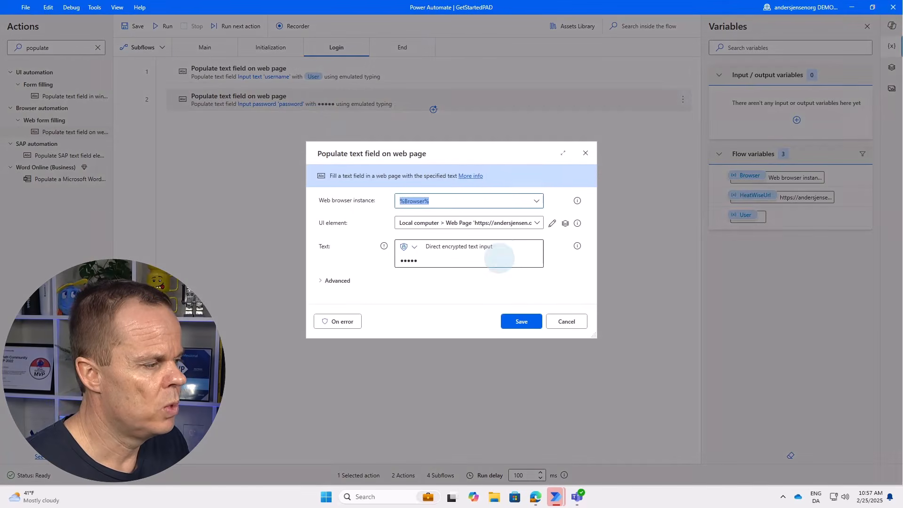
{"action": "left_click", "coordinate": [498, 258]}
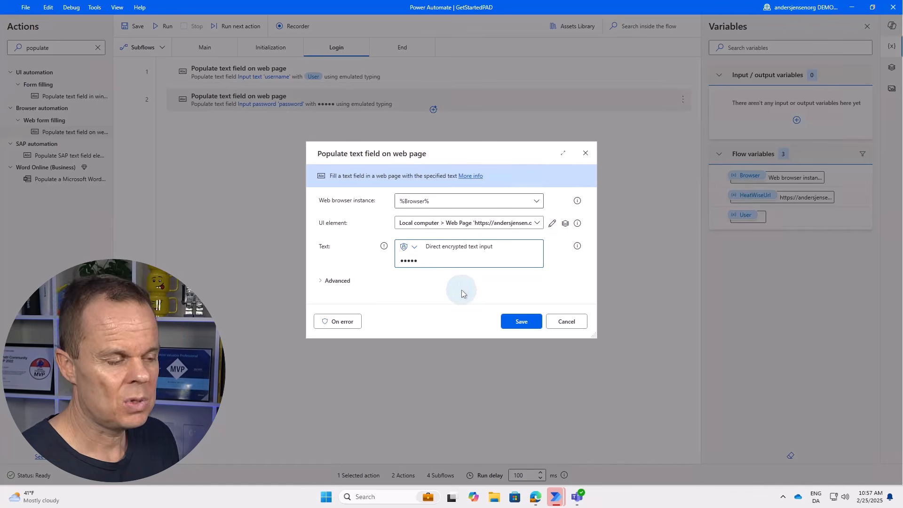
{"action": "left_click", "coordinate": [528, 324]}
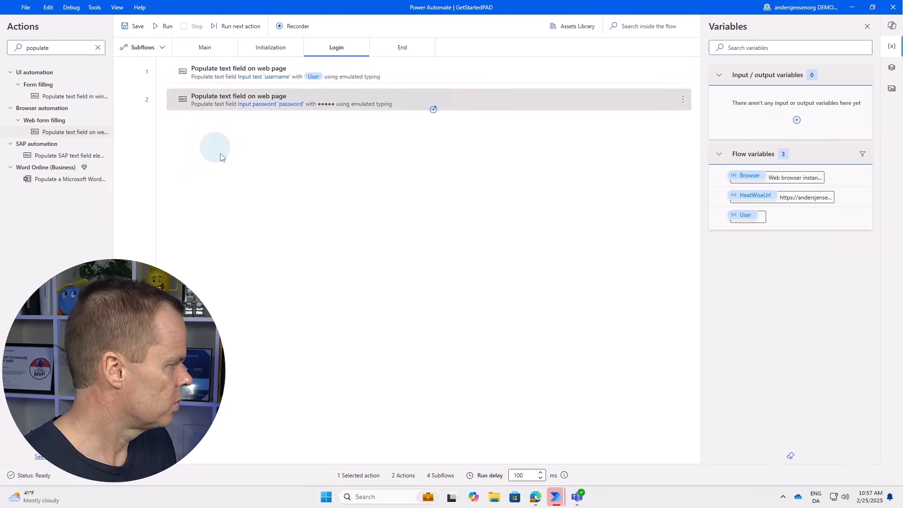
{"action": "mouse_move", "coordinate": [535, 496]}
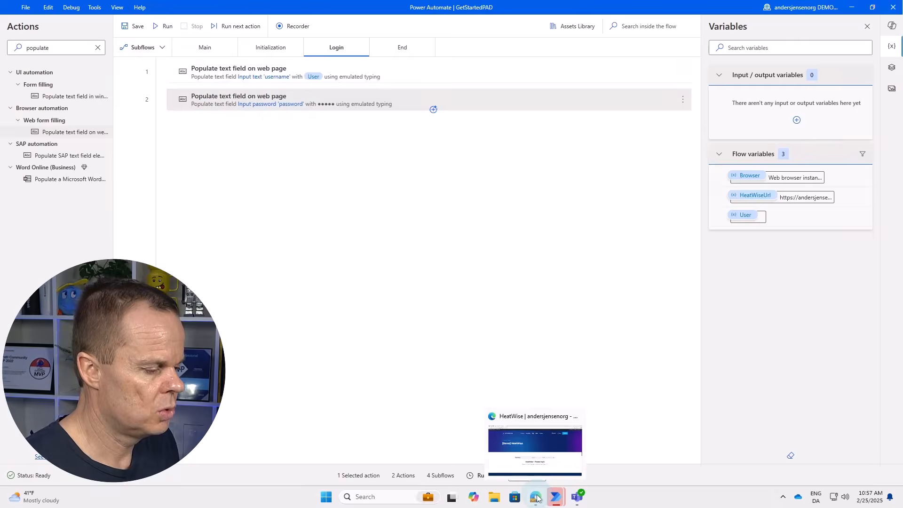
{"action": "left_click", "coordinate": [534, 449]}
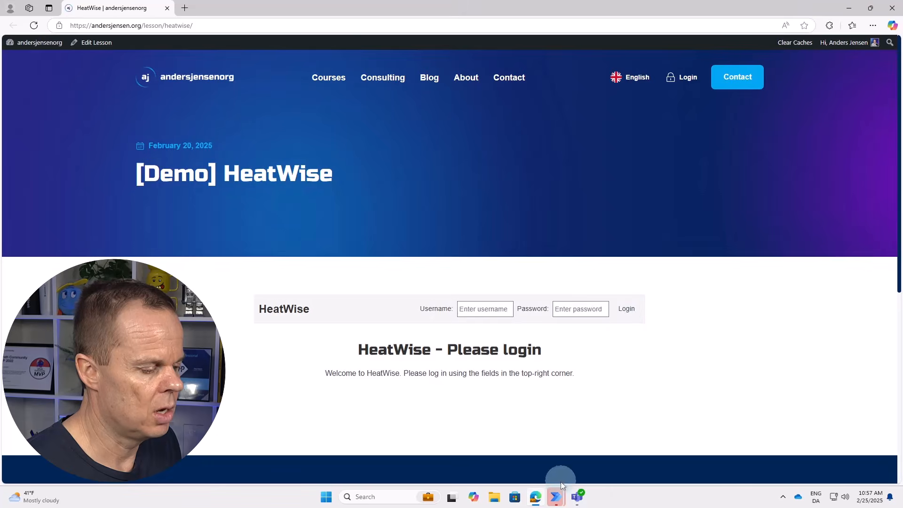
{"action": "left_click", "coordinate": [556, 501]}
{"action": "left_click", "coordinate": [594, 459]}
{"action": "double_click", "coordinate": [26, 48]}
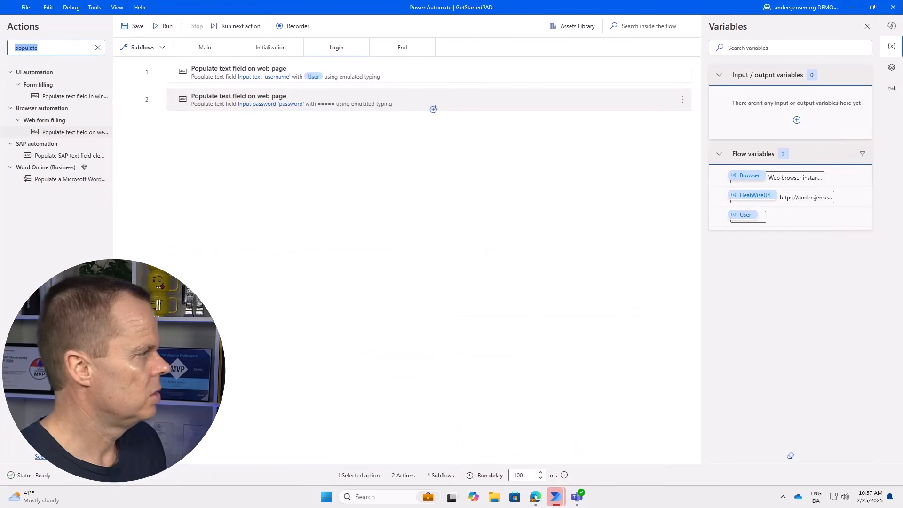
Add a Click link on web page step on the captured HeatWise Login button as Login's third step, then return to Main.
{"action": "type", "text": "click"}
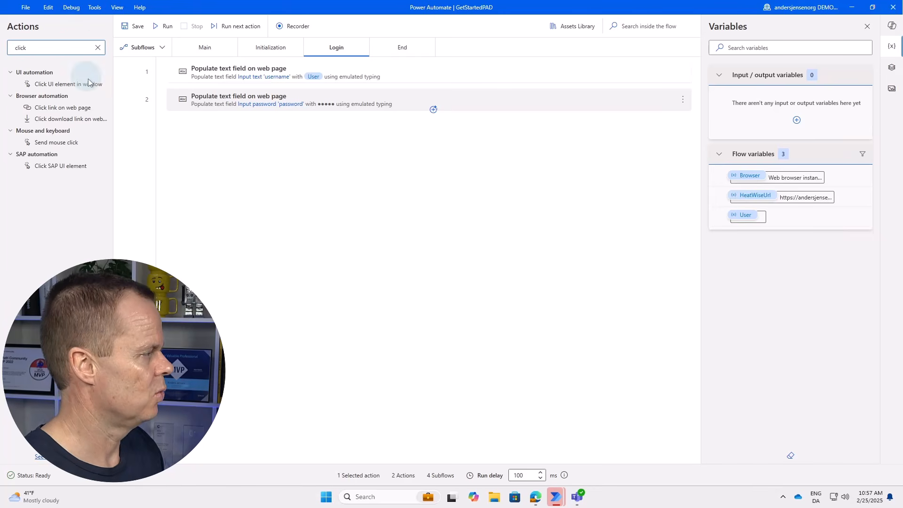
{"action": "left_click_drag", "start_coordinate": [91, 105], "coordinate": [264, 139]}
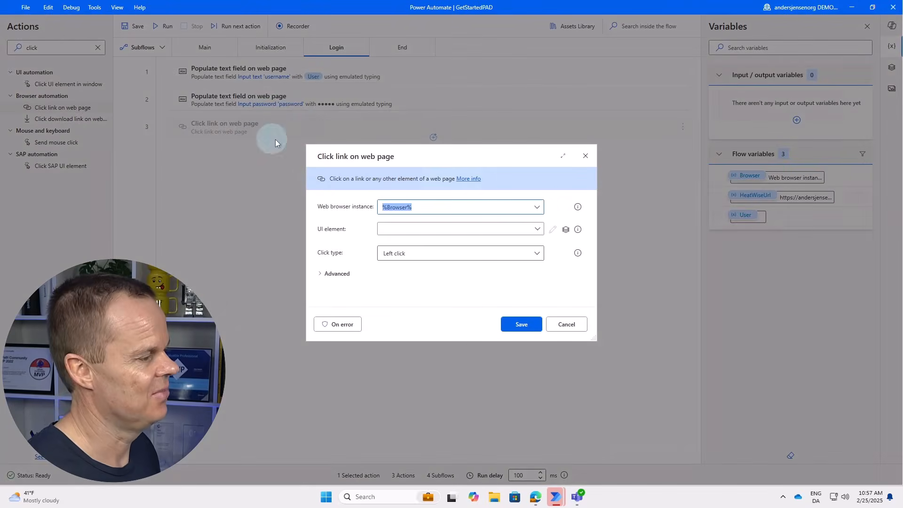
{"action": "left_click", "coordinate": [400, 232]}
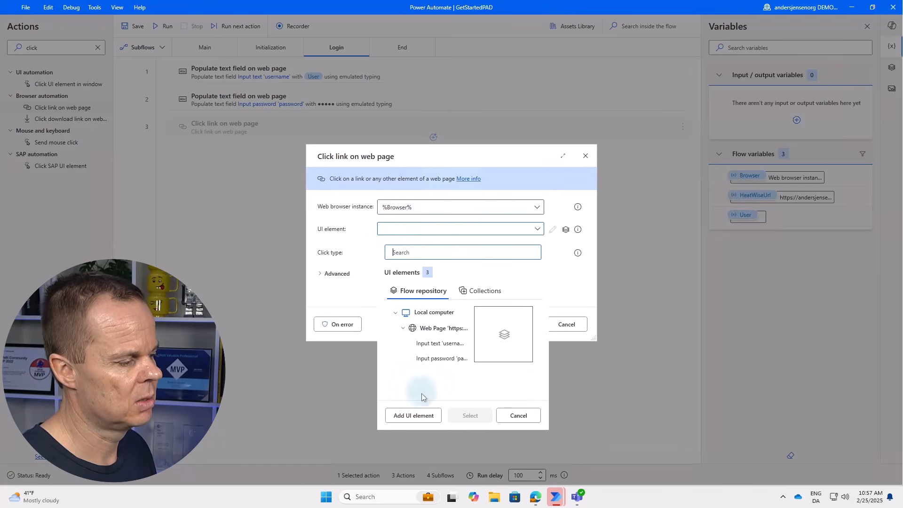
{"action": "left_click", "coordinate": [416, 416]}
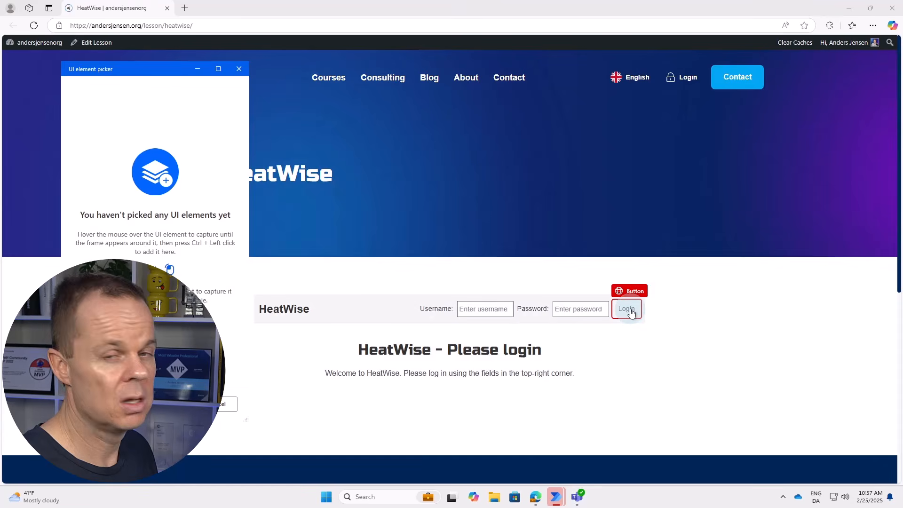
{"action": "left_click", "coordinate": [631, 310], "text": "ctrl"}
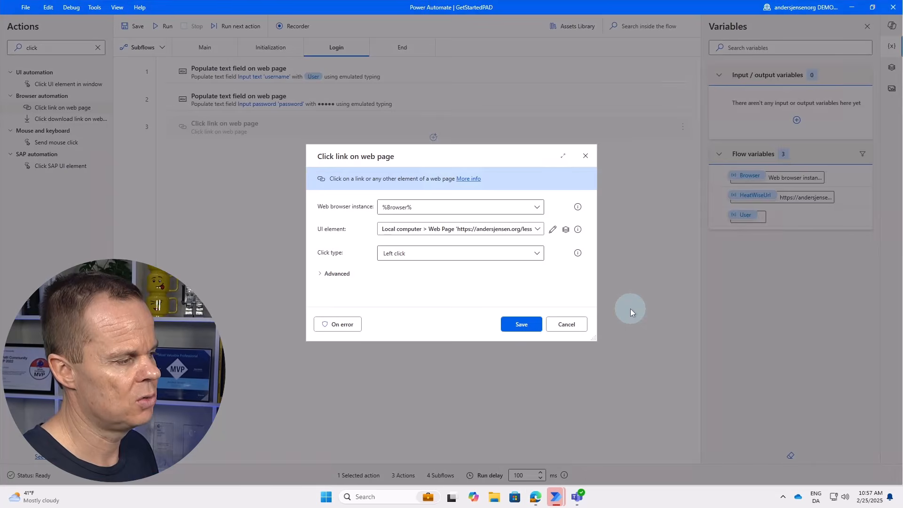
{"action": "left_click", "coordinate": [518, 326]}
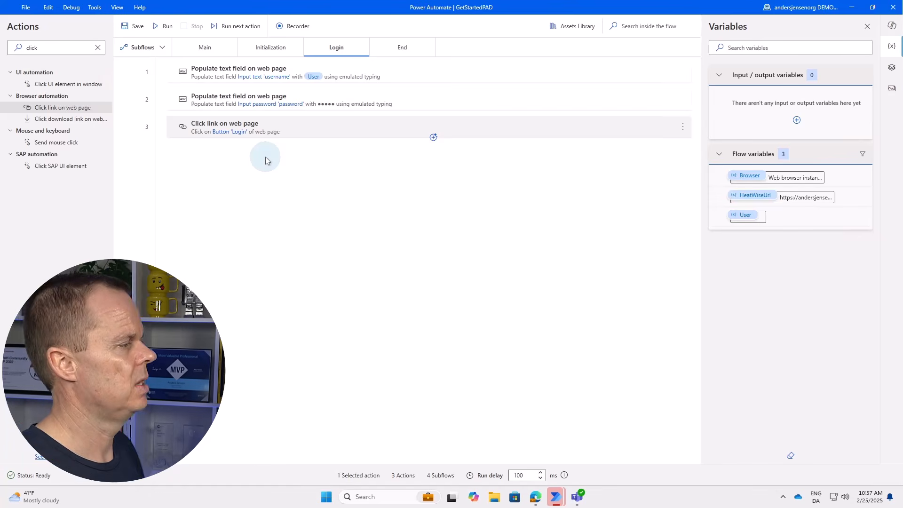
{"action": "left_click", "coordinate": [205, 48]}
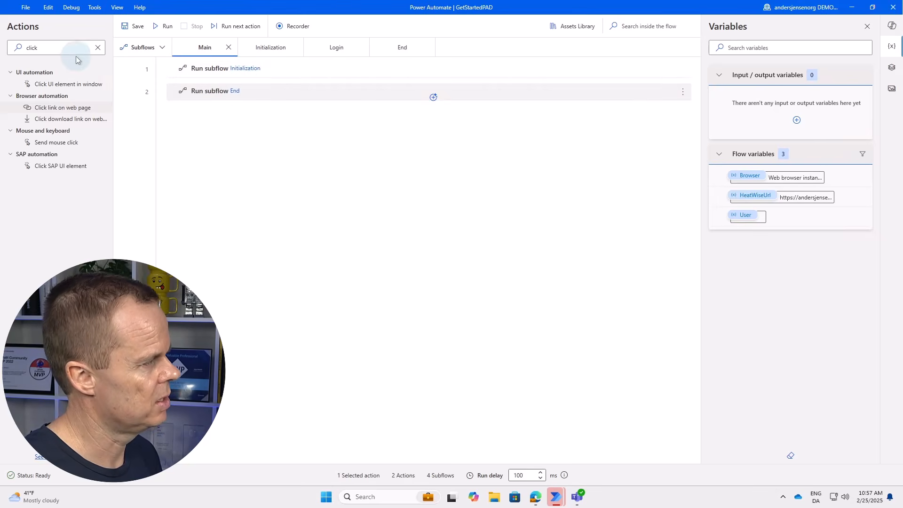
Insert a Run subflow step calling Login as step 2 of Main, between Initialization and End.
{"action": "left_click", "coordinate": [67, 48]}
{"action": "key", "text": "ctrl+a"}
{"action": "type", "text": "run sub"}
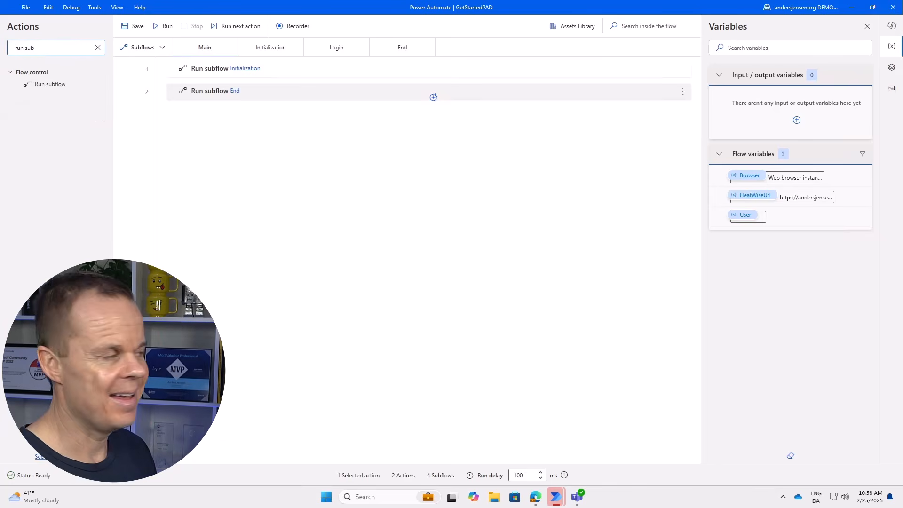
{"action": "left_click_drag", "start_coordinate": [49, 88], "coordinate": [295, 84]}
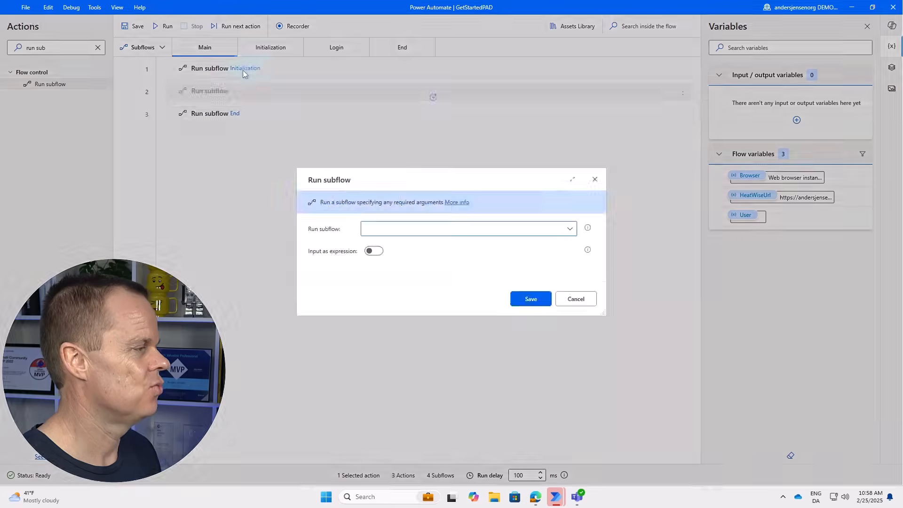
{"action": "left_click", "coordinate": [380, 234]}
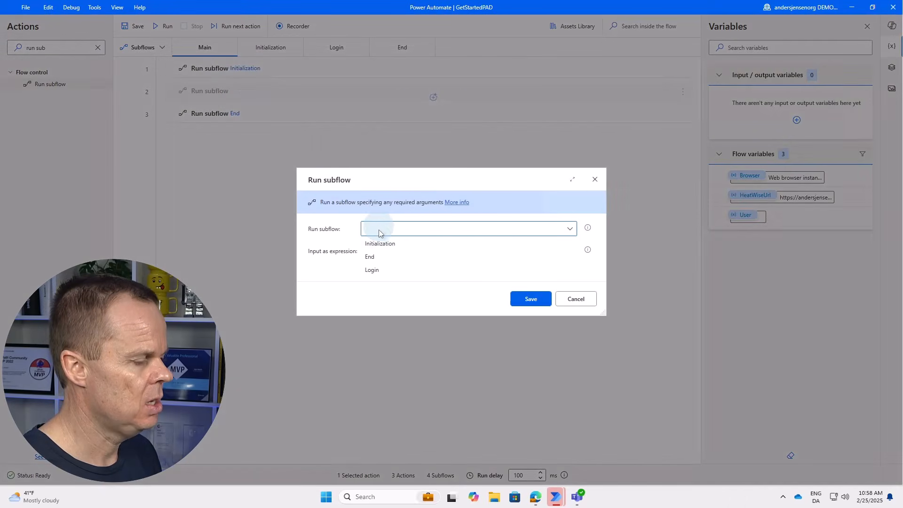
{"action": "left_click", "coordinate": [388, 269]}
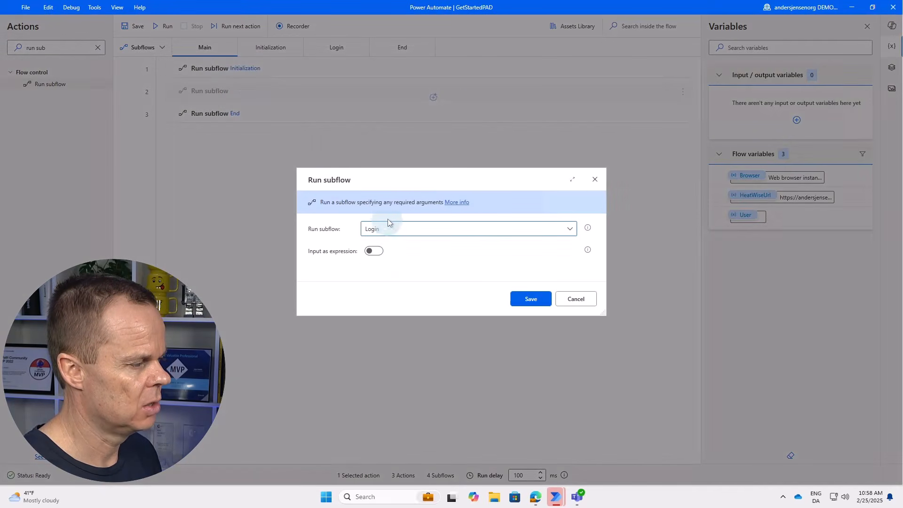
{"action": "left_click", "coordinate": [533, 299]}
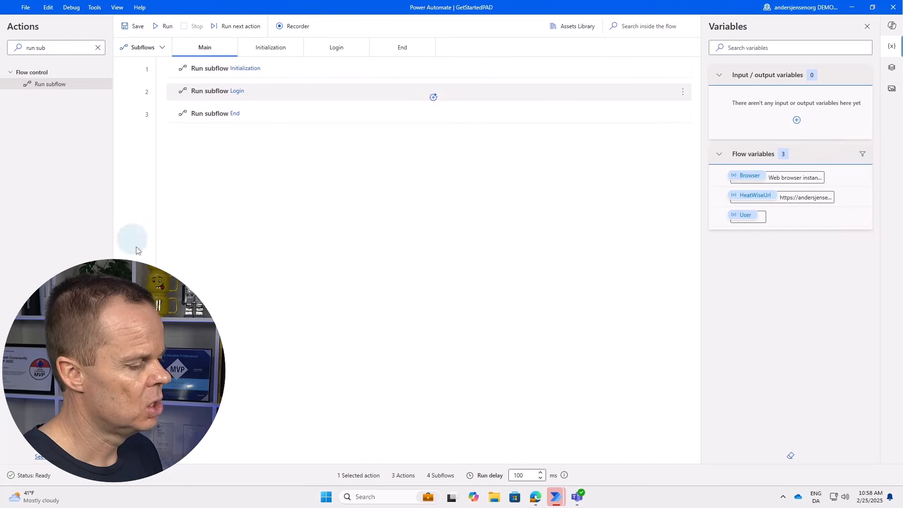
Run the whole flow, accept the success message, and confirm HeatWise login reaches Search by Tenant ID.
{"action": "left_click", "coordinate": [167, 28]}
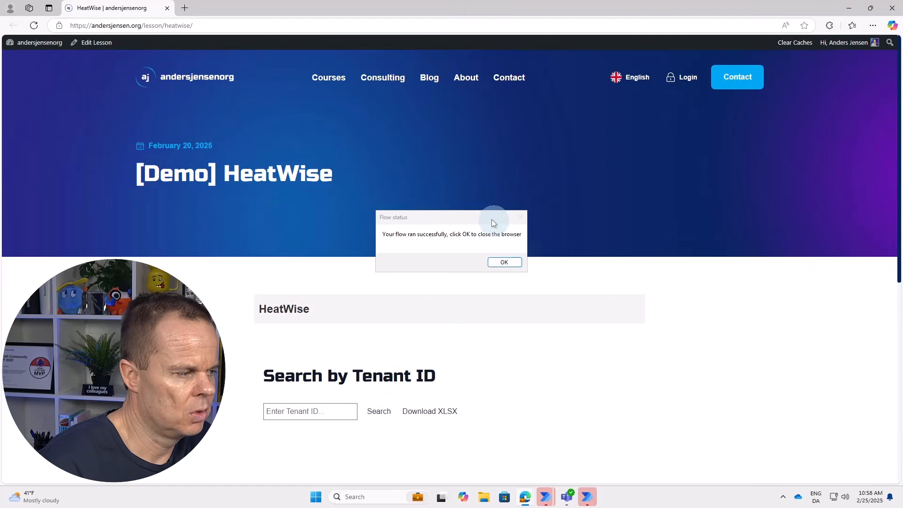
{"action": "left_click", "coordinate": [505, 264]}
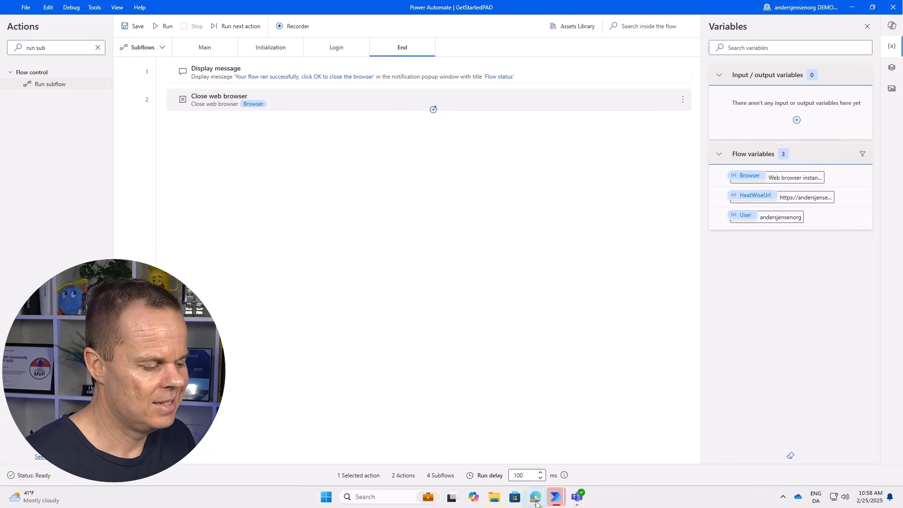
{"action": "mouse_move", "coordinate": [536, 496]}
{"action": "left_click", "coordinate": [538, 454]}
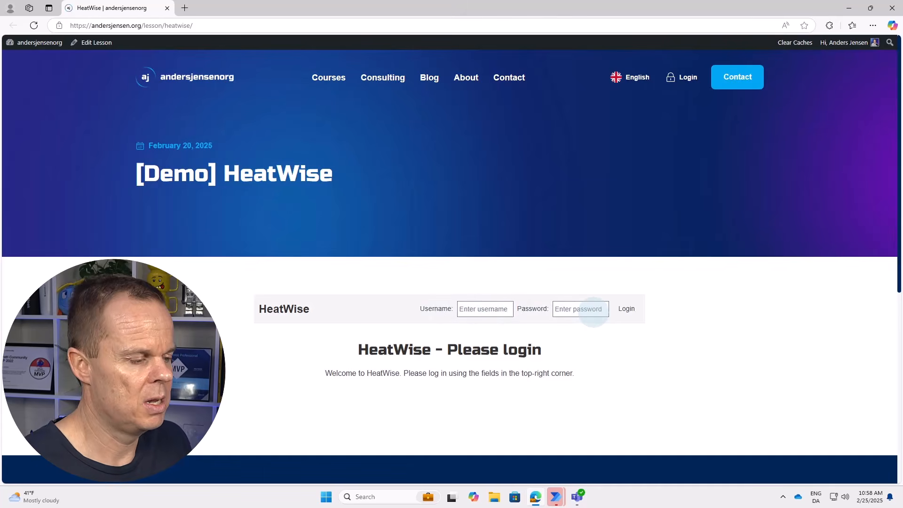
{"action": "left_click", "coordinate": [626, 309]}
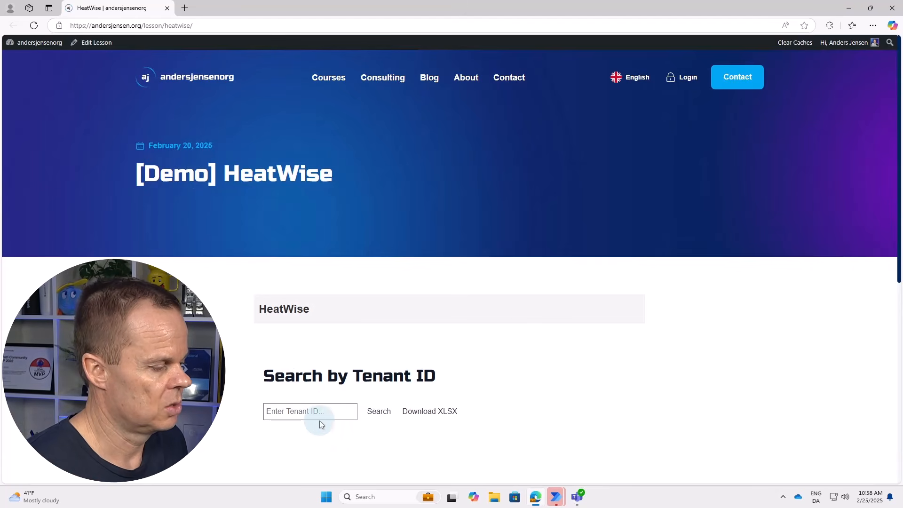
{"action": "mouse_move", "coordinate": [555, 501]}
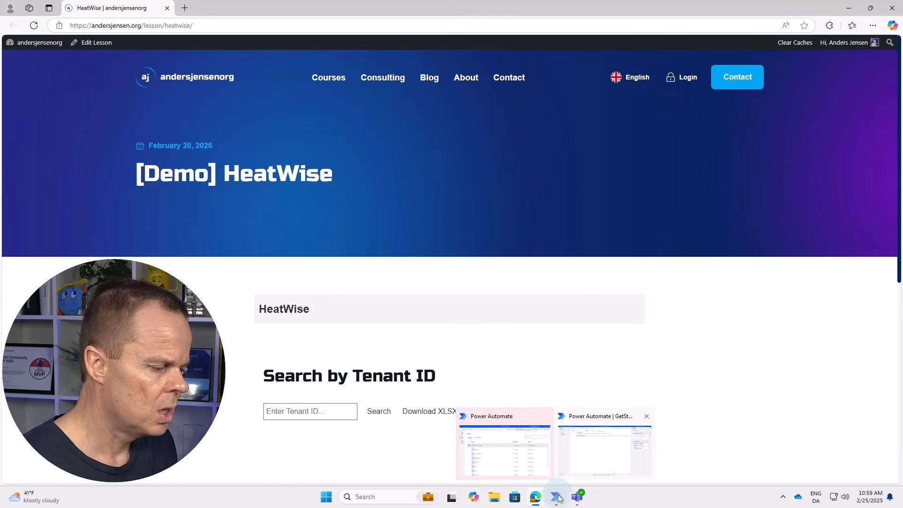
{"action": "left_click", "coordinate": [585, 446]}
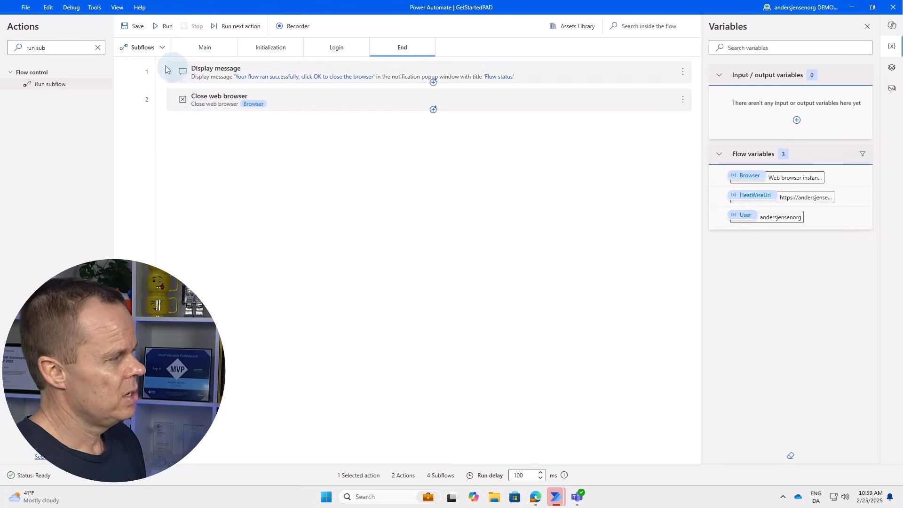
{"action": "left_click", "coordinate": [154, 52]}
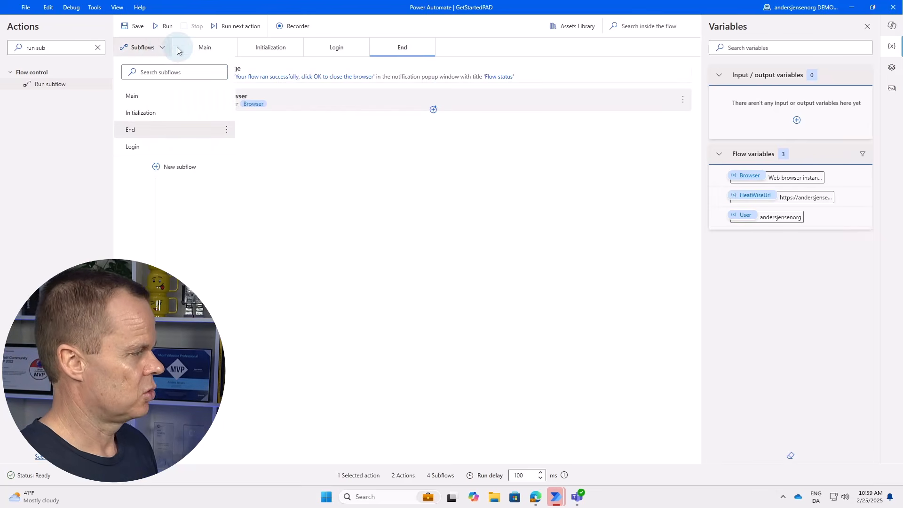
Create a new subflow named 'Search and extract data' and move its tab before End.
{"action": "left_click", "coordinate": [188, 167]}
{"action": "type", "text": "Search and ex"}
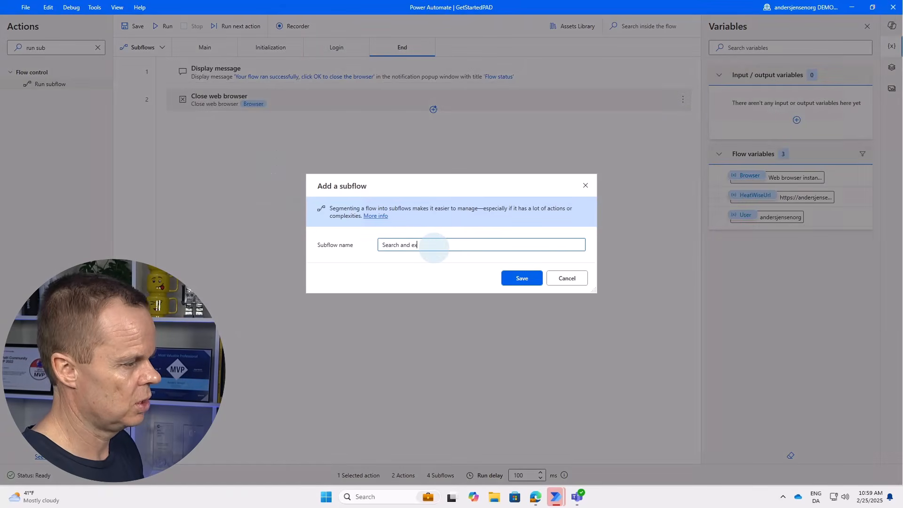
{"action": "type", "text": "tract c"}
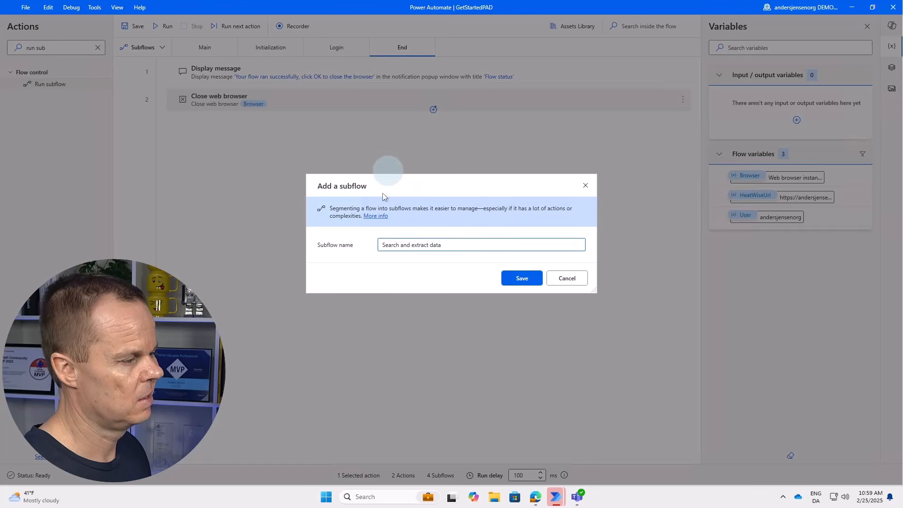
{"action": "left_click", "coordinate": [520, 278]}
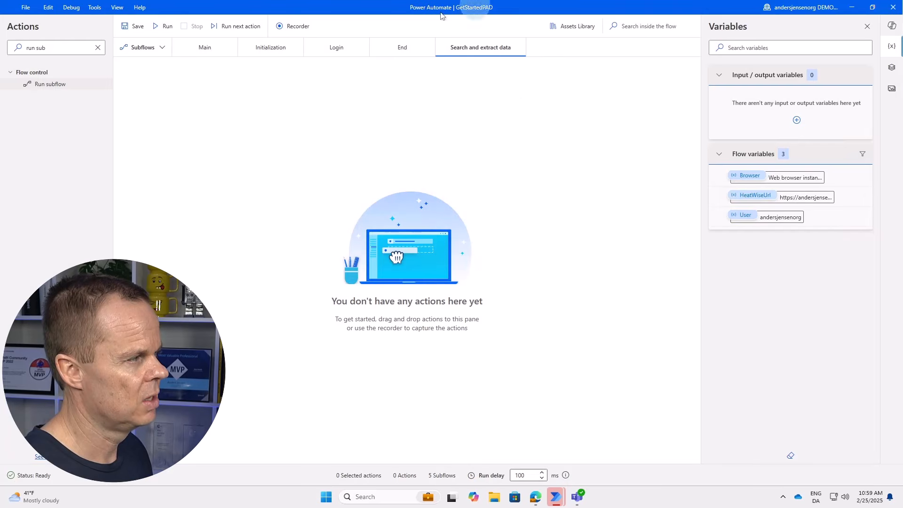
{"action": "mouse_move", "coordinate": [472, 52]}
{"action": "left_mouse_down"}
{"action": "mouse_move", "coordinate": [374, 53]}
{"action": "mouse_move", "coordinate": [385, 54]}
{"action": "left_mouse_up"}
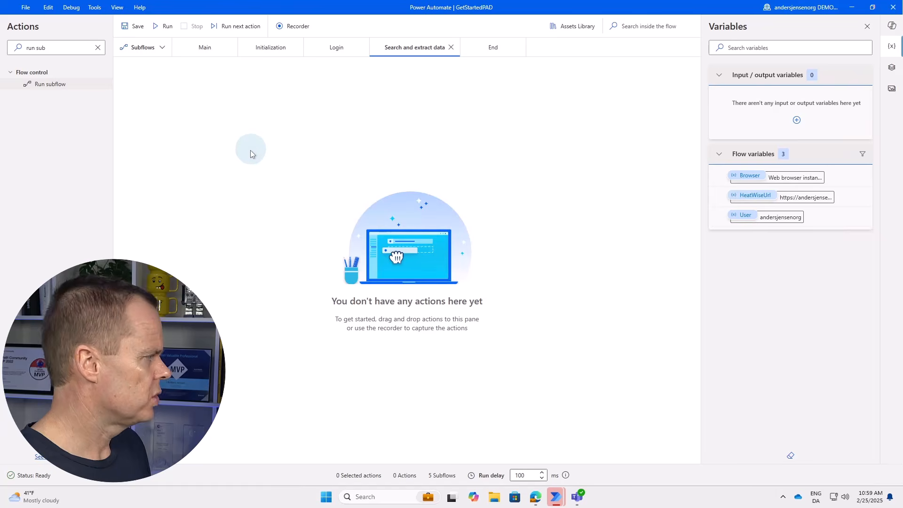
Focus the Tenant ID box on the HeatWise page, then select the old action search text.
{"action": "left_click", "coordinate": [536, 496]}
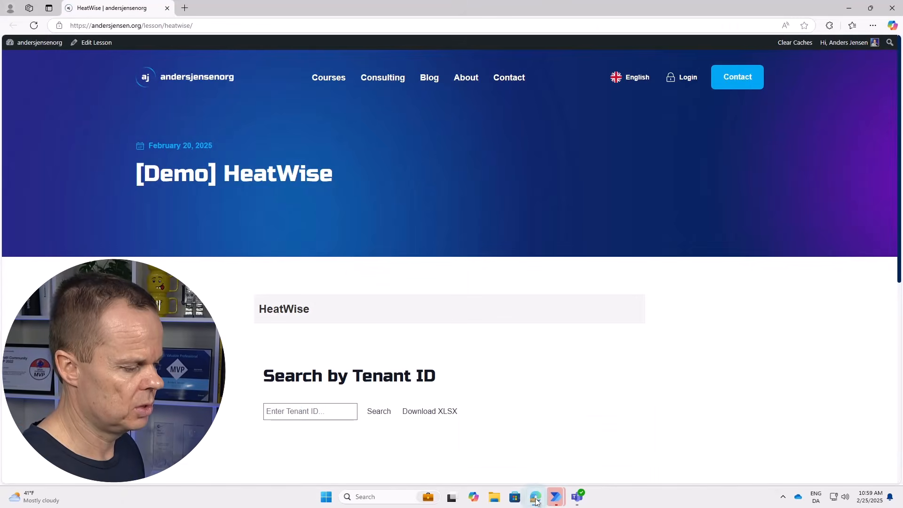
{"action": "left_click", "coordinate": [284, 410]}
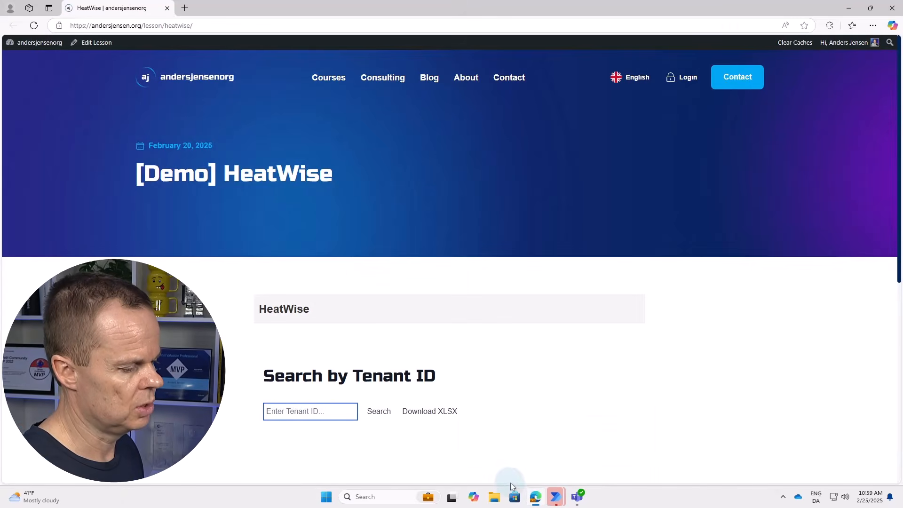
{"action": "left_click", "coordinate": [554, 501]}
{"action": "left_click", "coordinate": [600, 449]}
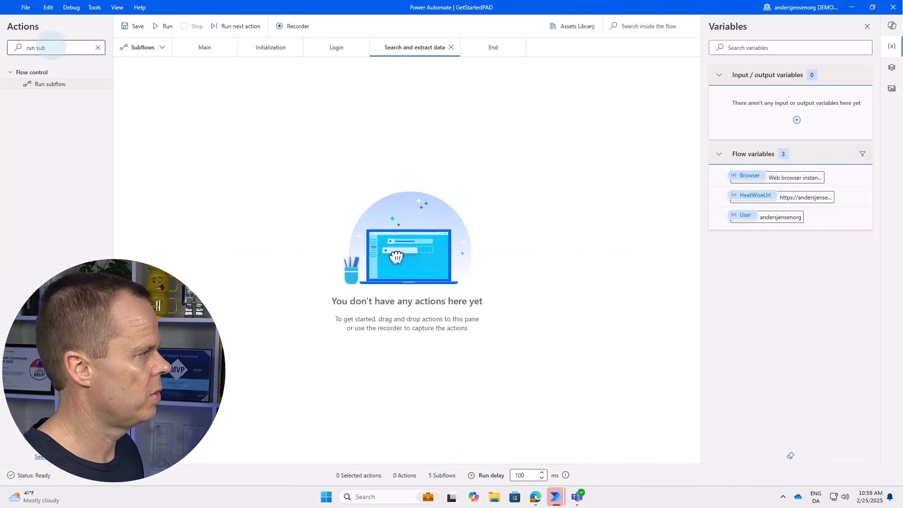
{"action": "left_click_drag", "start_coordinate": [50, 47], "coordinate": [24, 48]}
Add a Populate text field on web page step that fills the Tenant ID field with 1205.
{"action": "type", "text": "p"}
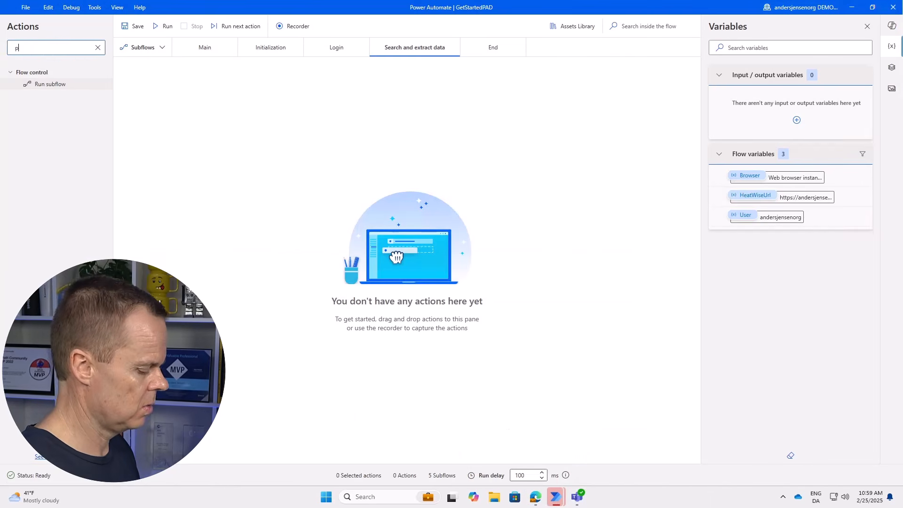
{"action": "type", "text": "opulate"}
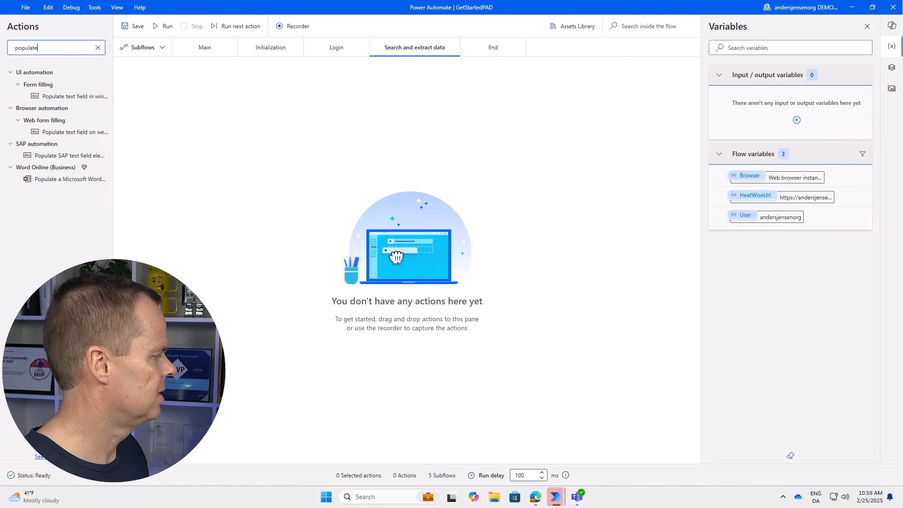
{"action": "left_click_drag", "start_coordinate": [78, 133], "coordinate": [334, 145]}
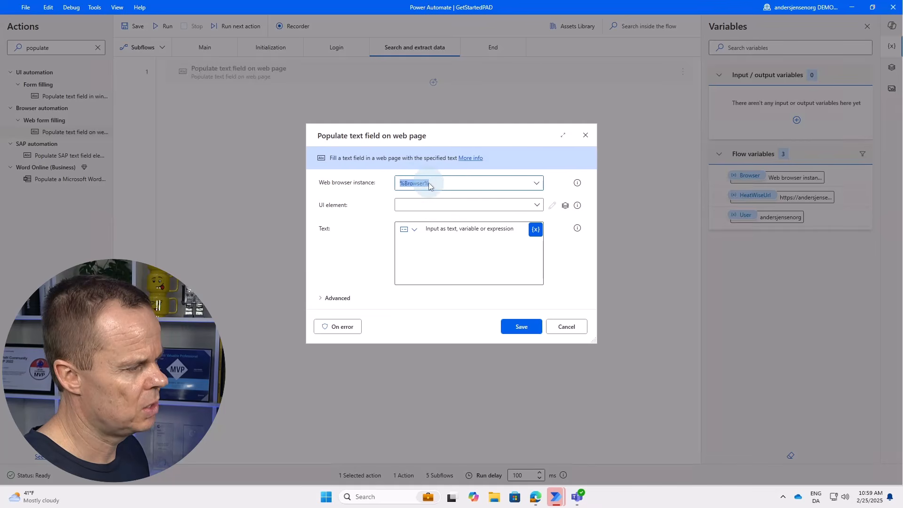
{"action": "left_click", "coordinate": [432, 206]}
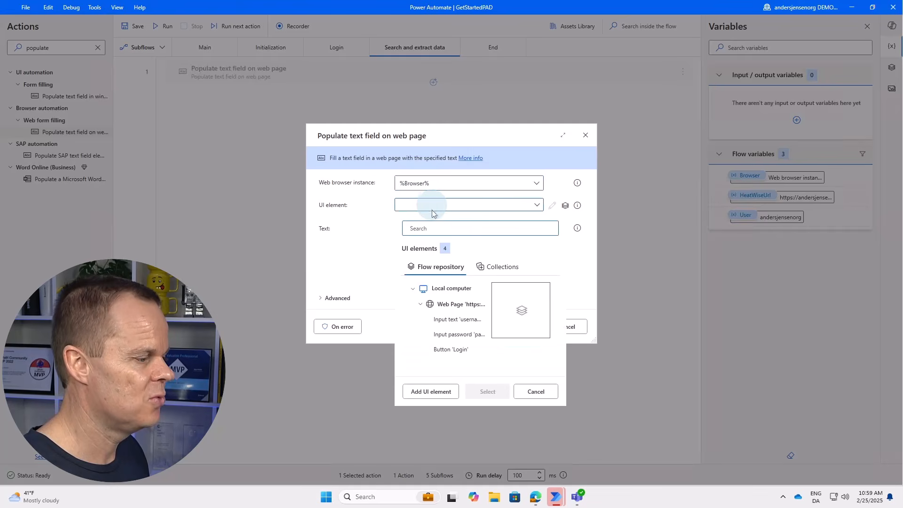
{"action": "left_click", "coordinate": [450, 390]}
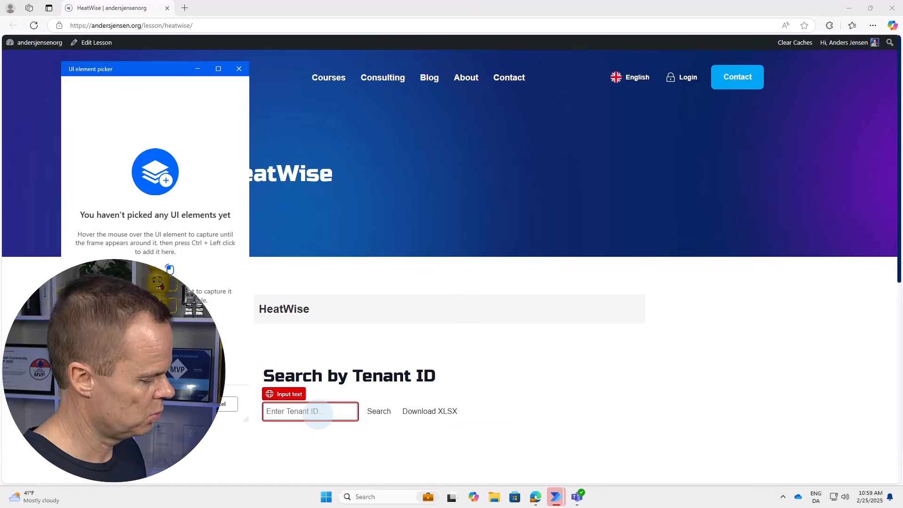
{"action": "left_click", "coordinate": [318, 412], "text": "ctrl"}
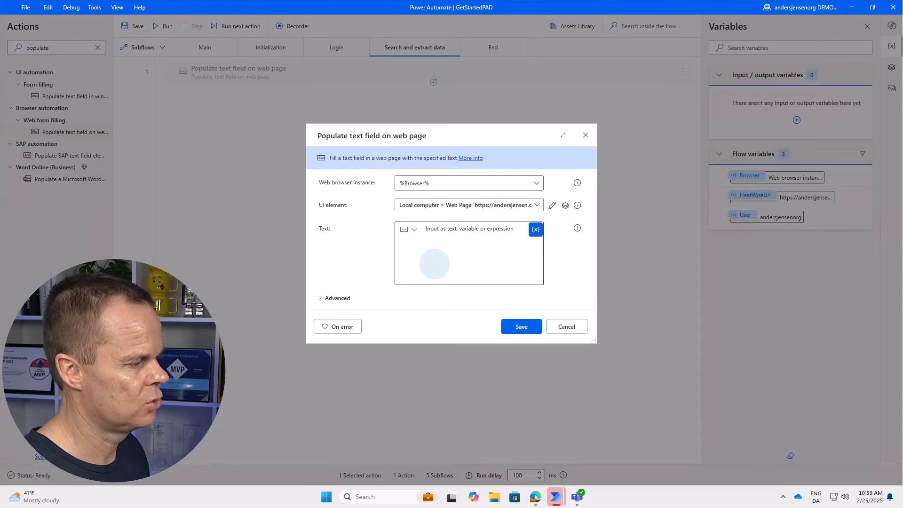
{"action": "type", "text": "1"}
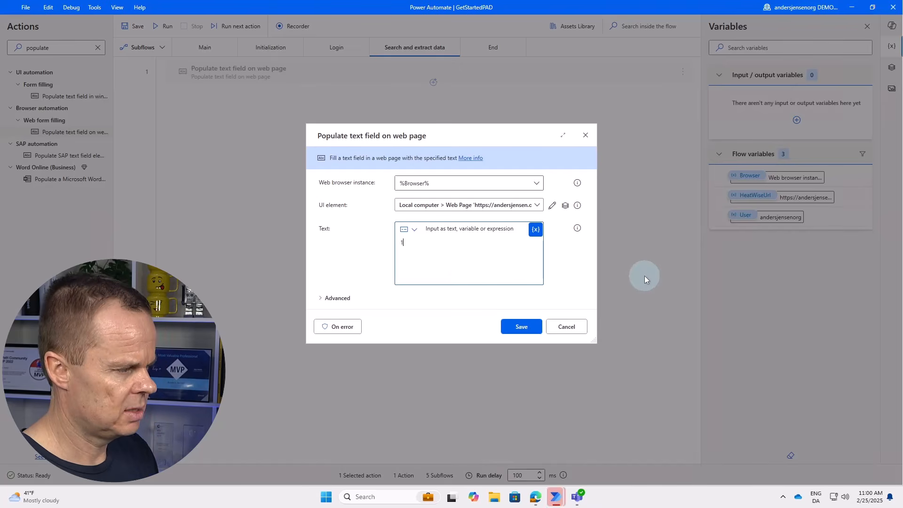
{"action": "type", "text": "205"}
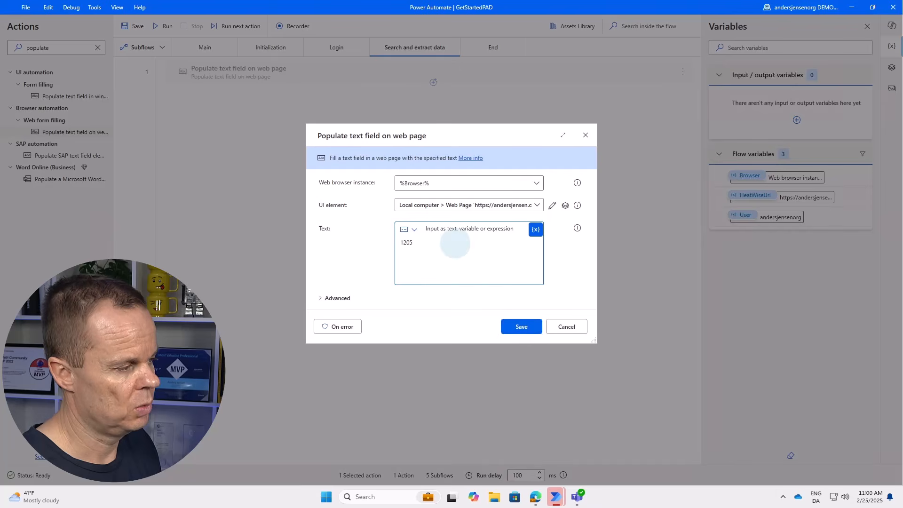
{"action": "left_click", "coordinate": [525, 327]}
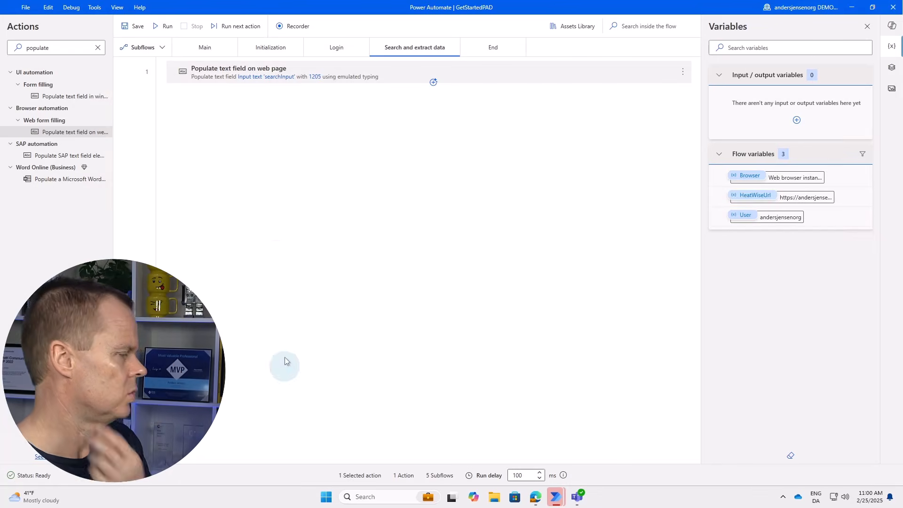
Add step 2 clicking the HeatWise Search button, then focus the Tenant ID field in Edge.
{"action": "double_click", "coordinate": [47, 49]}
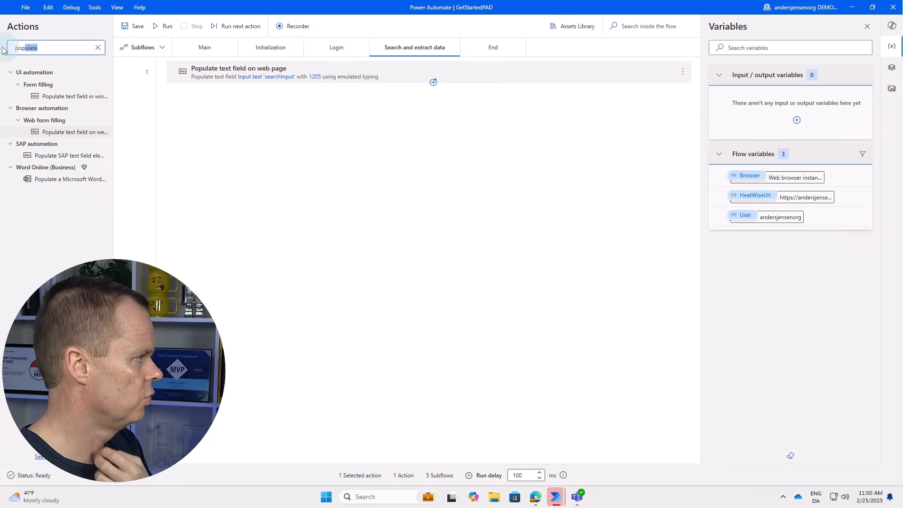
{"action": "type", "text": "click"}
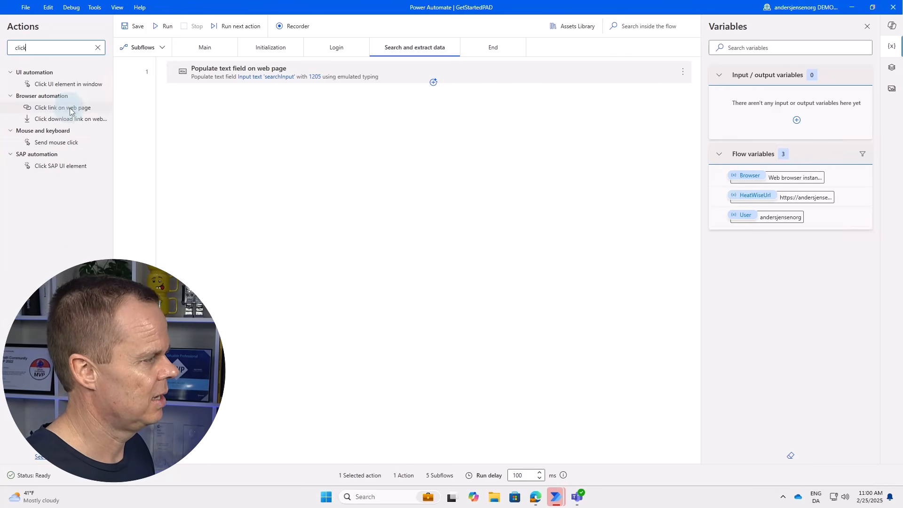
{"action": "left_click_drag", "start_coordinate": [69, 111], "coordinate": [263, 119]}
{"action": "left_click", "coordinate": [388, 205]}
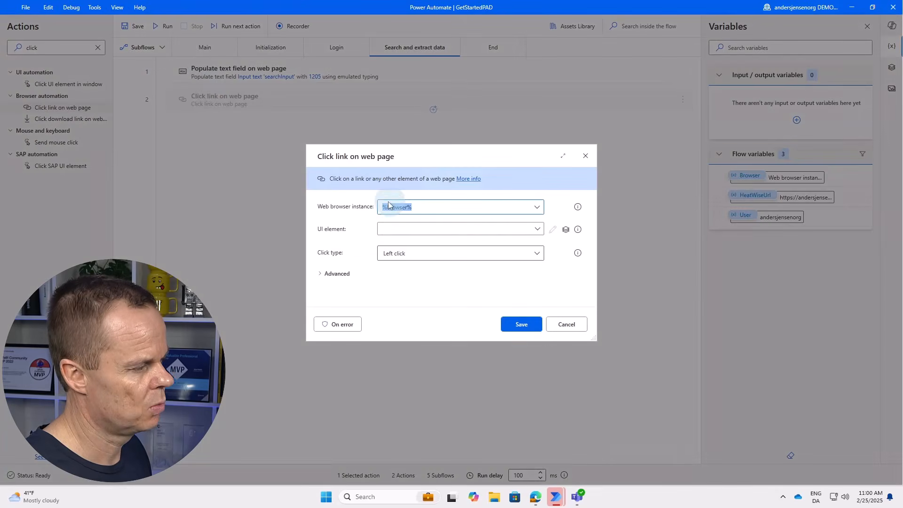
{"action": "left_click", "coordinate": [414, 230]}
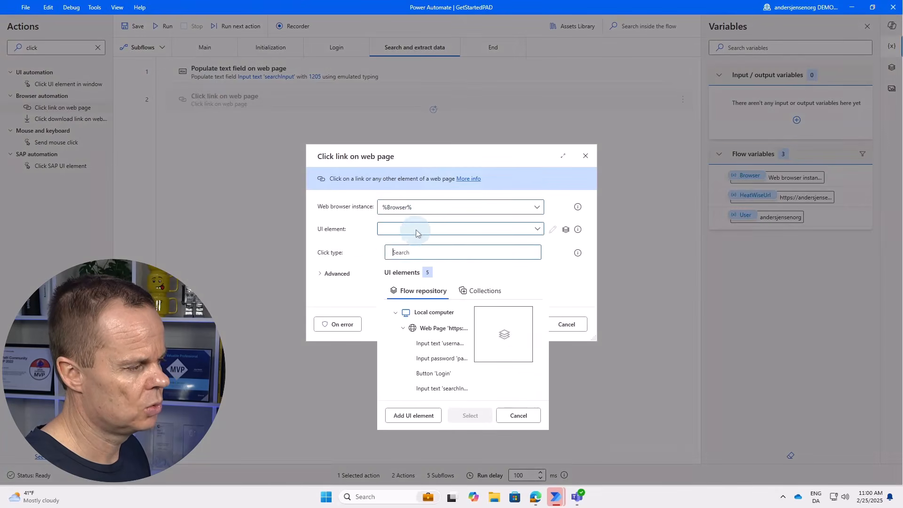
{"action": "left_click", "coordinate": [413, 415]}
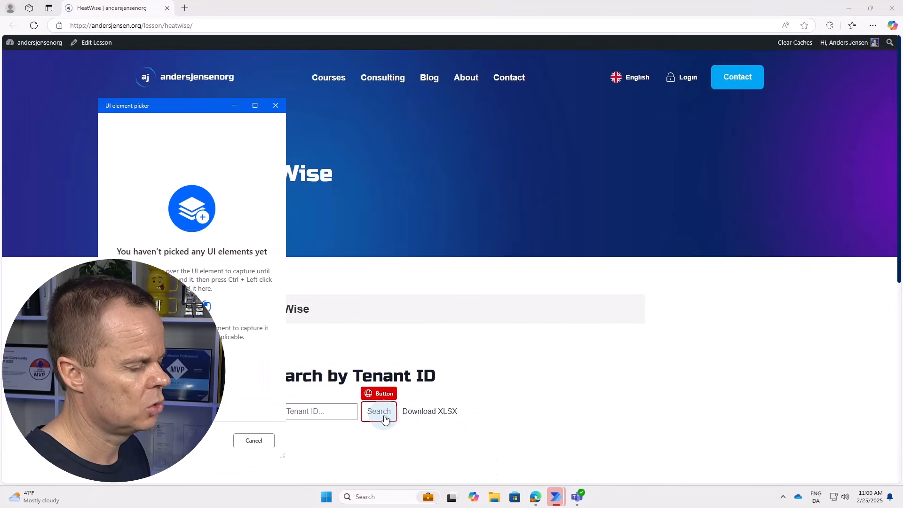
{"action": "left_click", "coordinate": [384, 417], "text": "ctrl"}
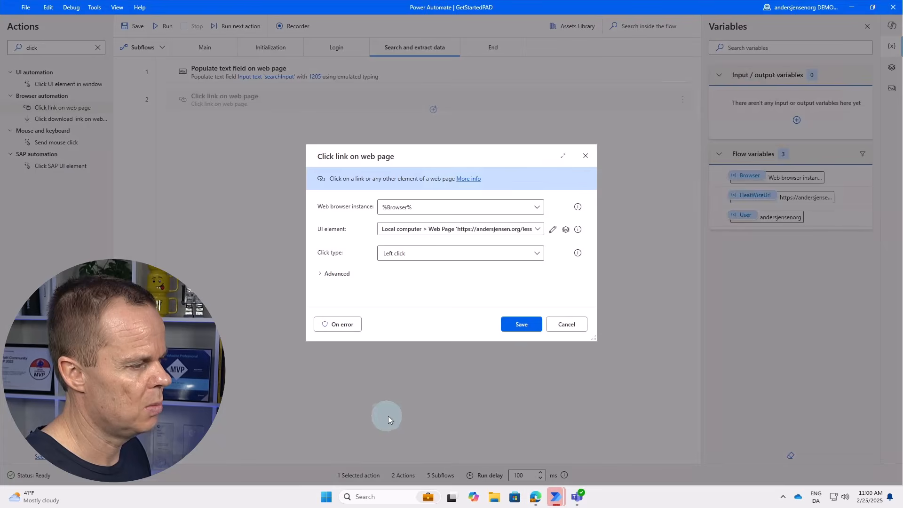
{"action": "left_click", "coordinate": [523, 325]}
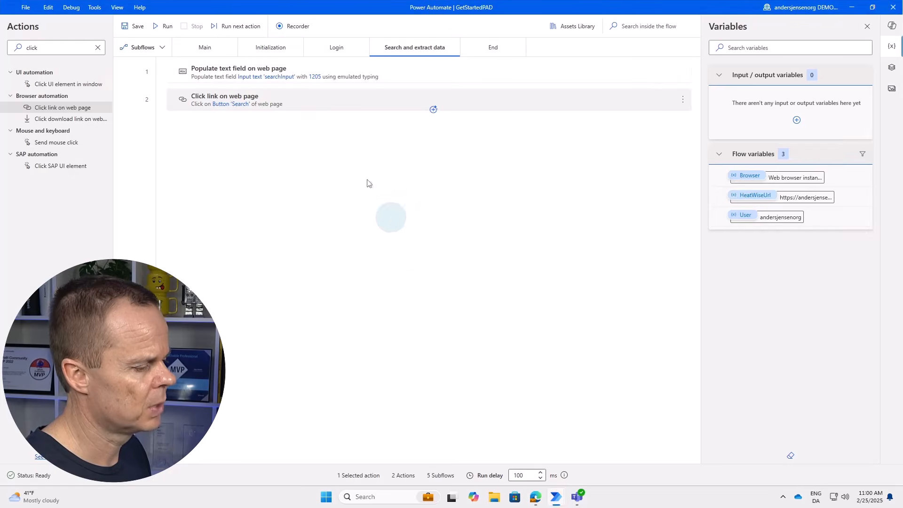
{"action": "left_click", "coordinate": [540, 500]}
{"action": "left_click", "coordinate": [328, 410]}
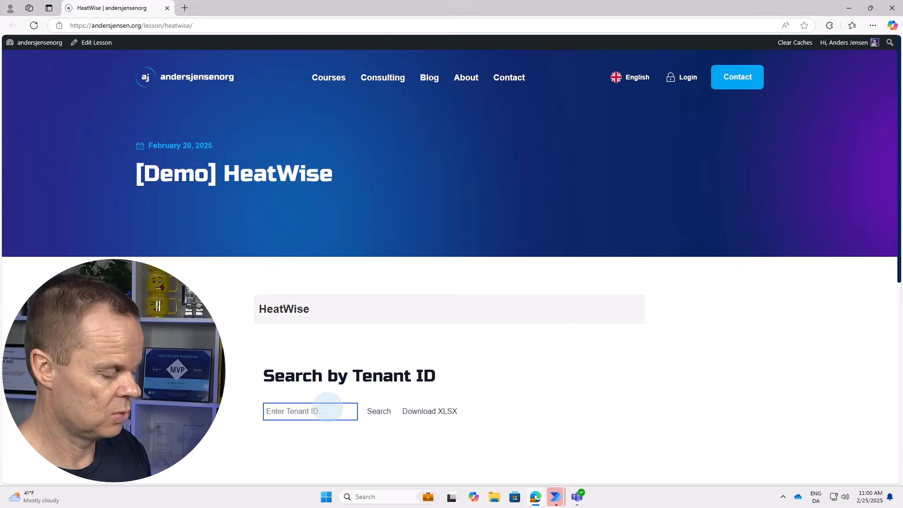
Search for tenant 1205 on the HeatWise page to show its result.
{"action": "type", "text": "1205"}
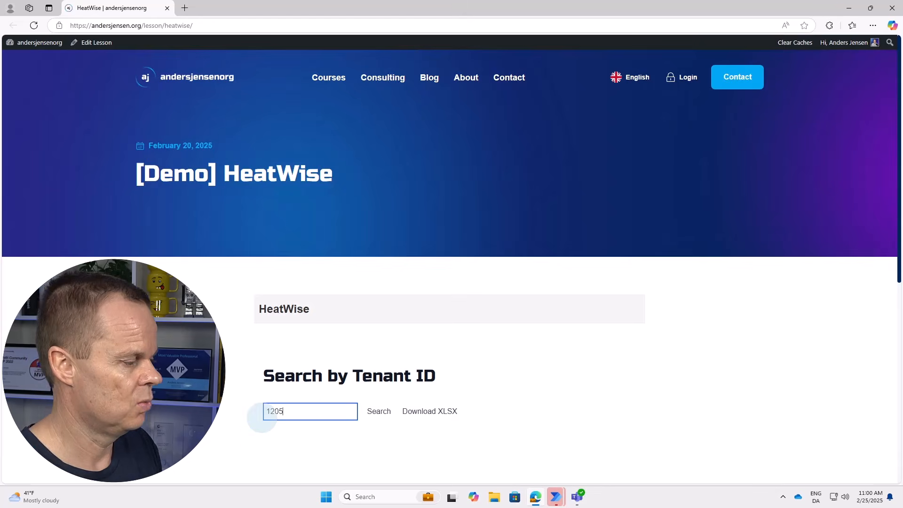
{"action": "left_click", "coordinate": [377, 410]}
{"action": "scroll", "coordinate": [399, 376], "scroll_direction": "down", "scroll_amount": 5}
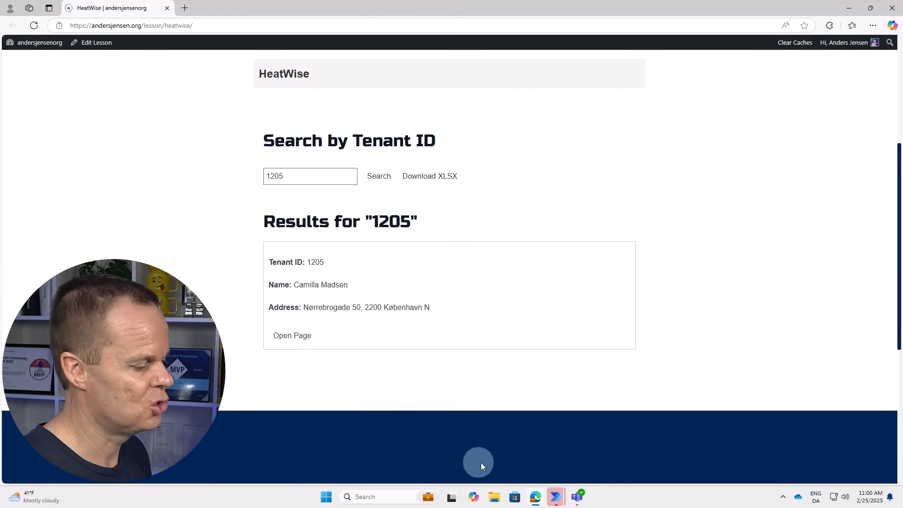
Add step 3 clicking the Open Page button on tenant 1205's search result.
{"action": "left_click", "coordinate": [556, 497]}
{"action": "left_click", "coordinate": [564, 445]}
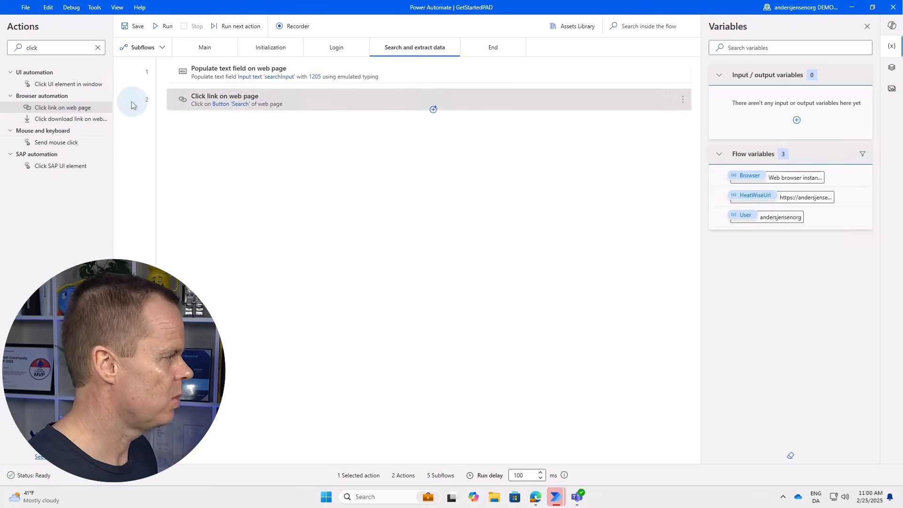
{"action": "left_click_drag", "start_coordinate": [77, 108], "coordinate": [282, 133]}
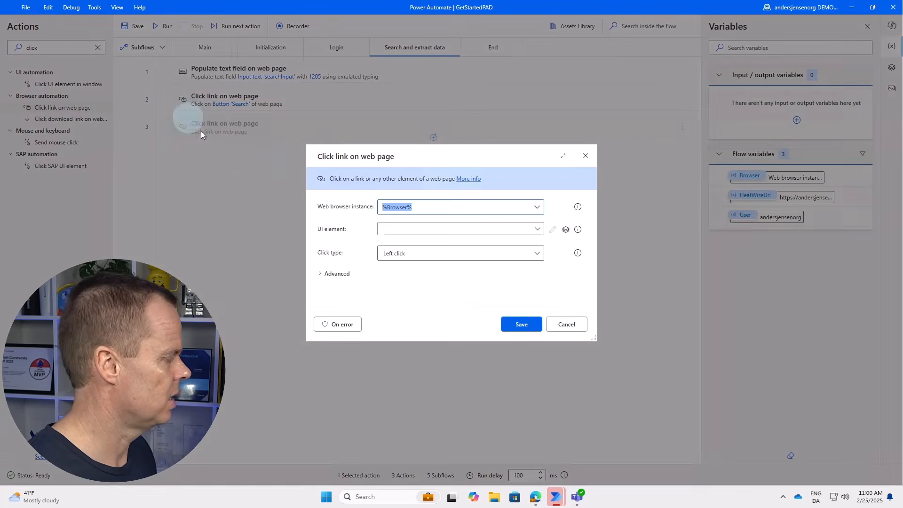
{"action": "left_click", "coordinate": [409, 229]}
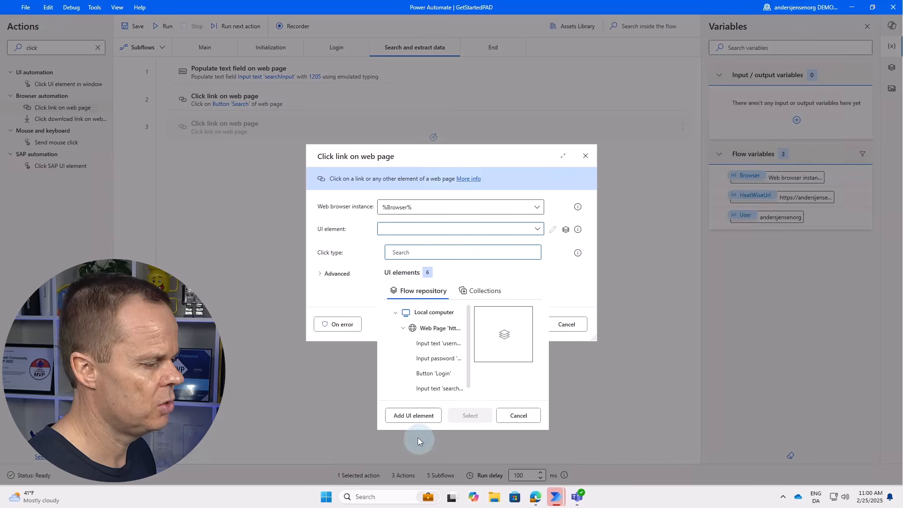
{"action": "left_click", "coordinate": [414, 415]}
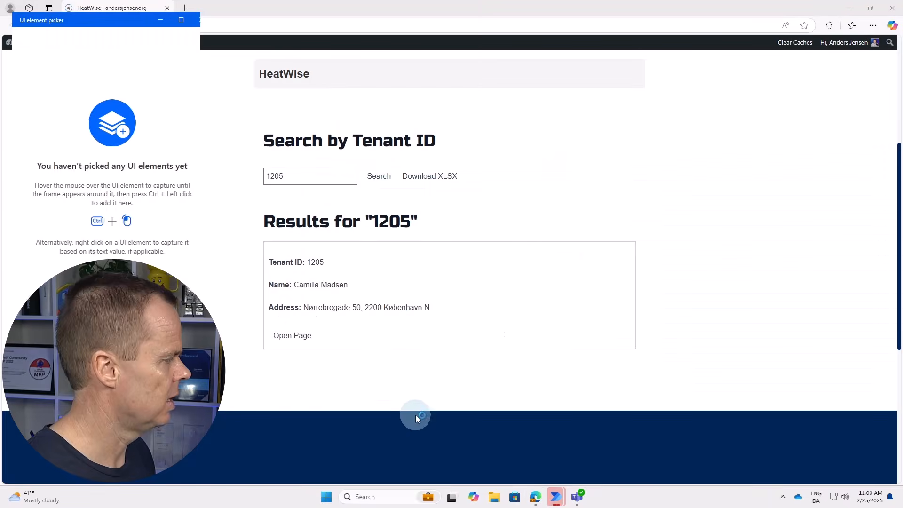
{"action": "left_click", "coordinate": [305, 341], "text": "ctrl"}
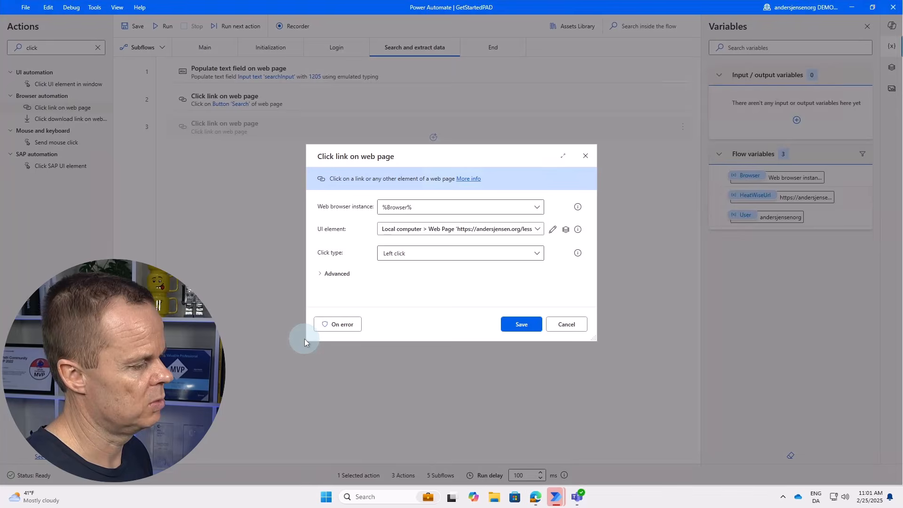
{"action": "left_click", "coordinate": [520, 324]}
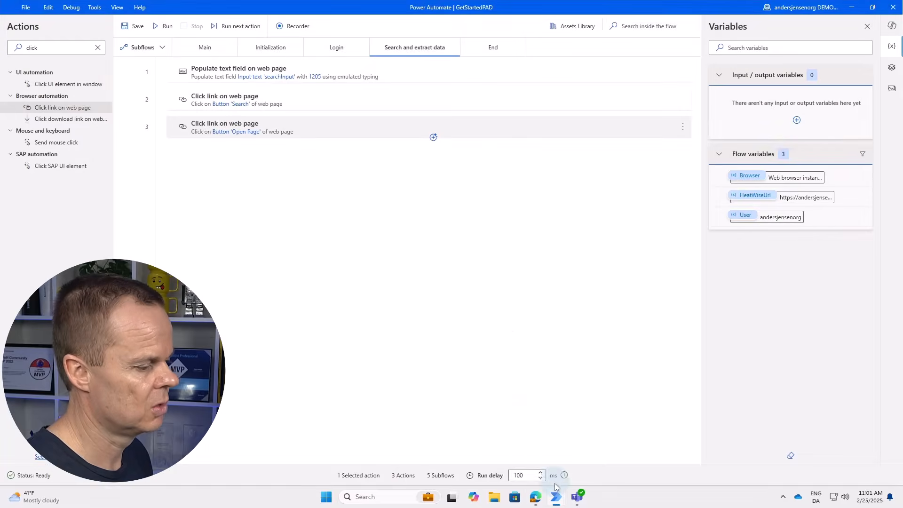
{"action": "left_click", "coordinate": [535, 497]}
Open tenant 1205's details page and add step 4 clicking its Back to Search button.
{"action": "left_click", "coordinate": [289, 337]}
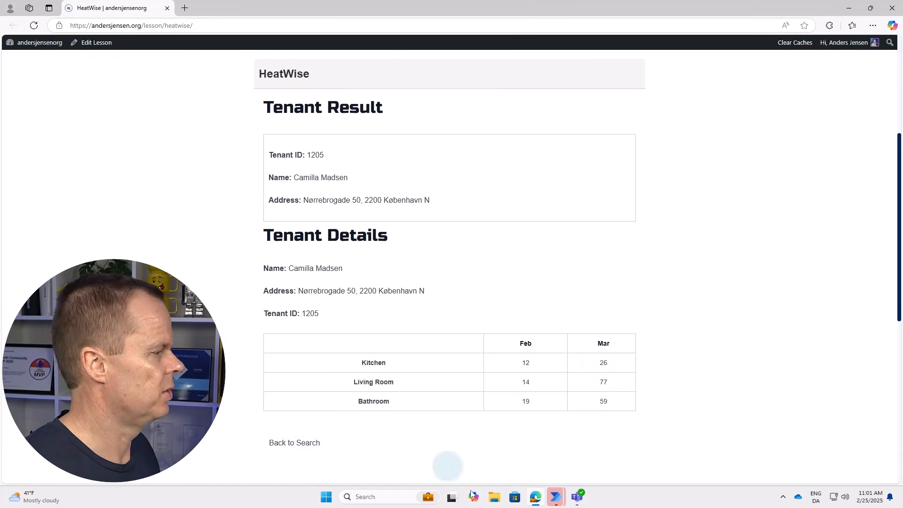
{"action": "mouse_move", "coordinate": [557, 498]}
{"action": "left_click", "coordinate": [569, 436]}
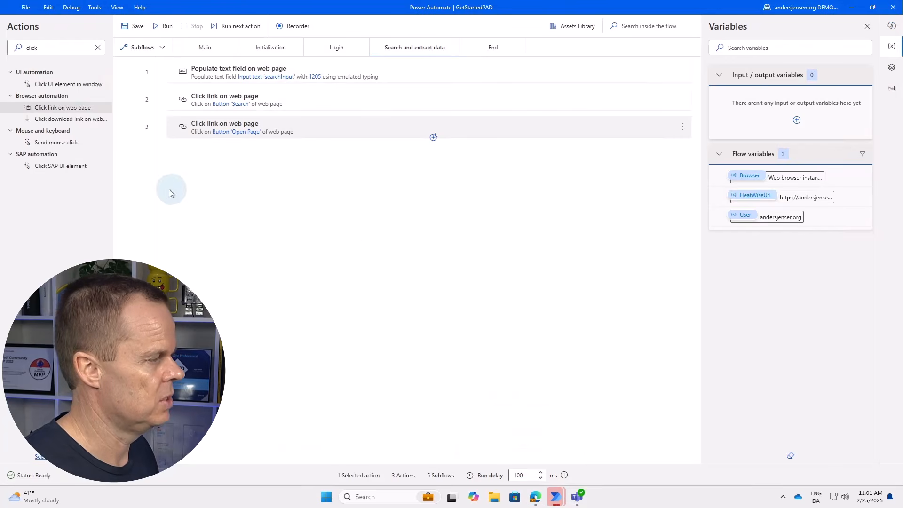
{"action": "left_click_drag", "start_coordinate": [70, 112], "coordinate": [222, 186]}
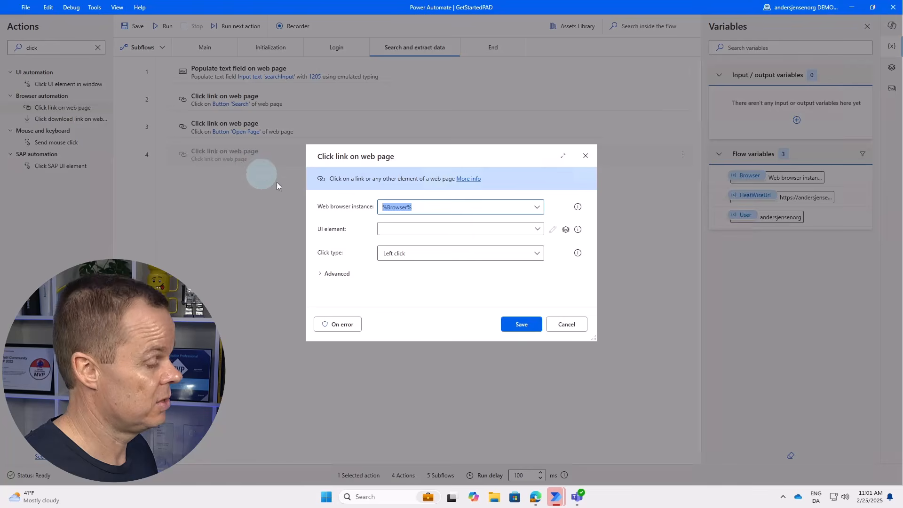
{"action": "left_click", "coordinate": [431, 229]}
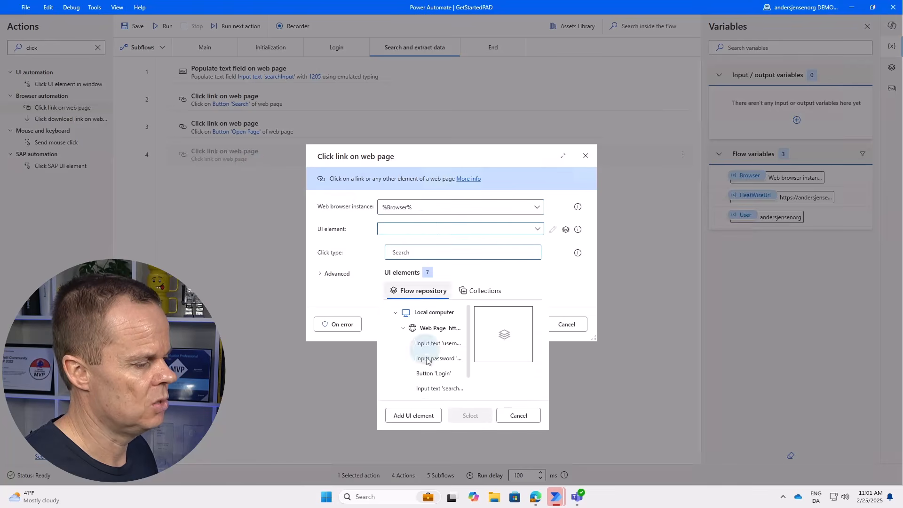
{"action": "left_click", "coordinate": [428, 414]}
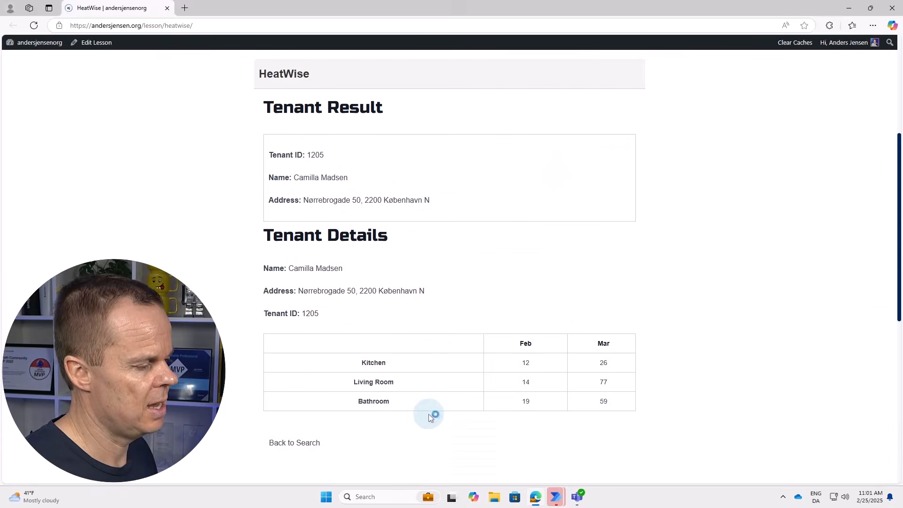
{"action": "left_click", "coordinate": [290, 447], "text": "ctrl"}
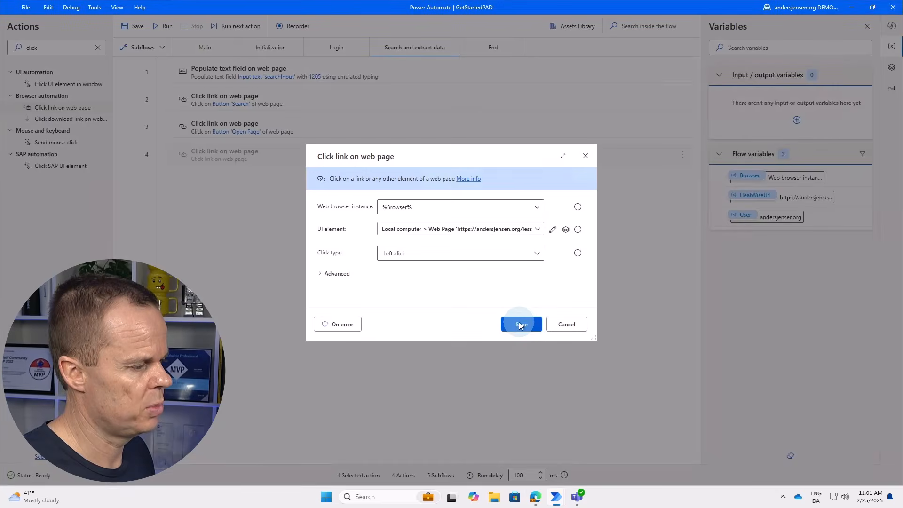
{"action": "left_click", "coordinate": [520, 324]}
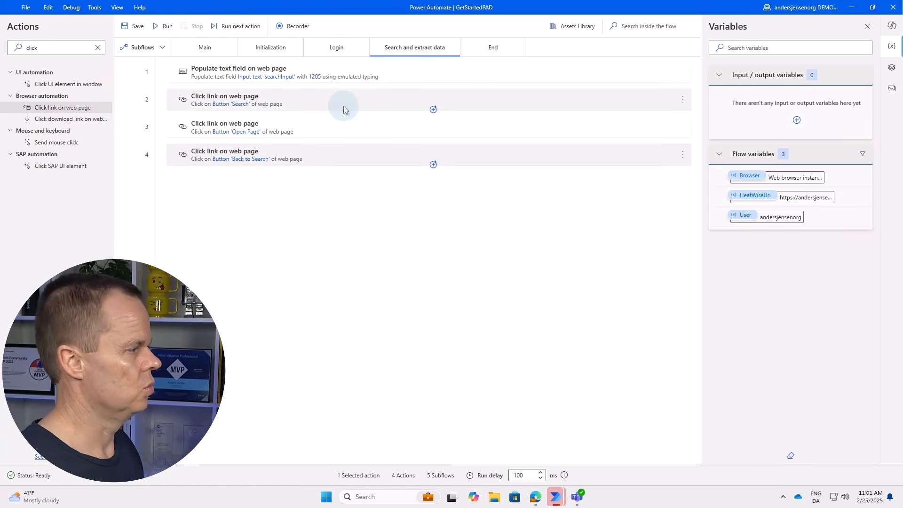
Insert a Run subflow step calling Search and extract data as step 3 of Main, then run.
{"action": "left_click", "coordinate": [205, 48]}
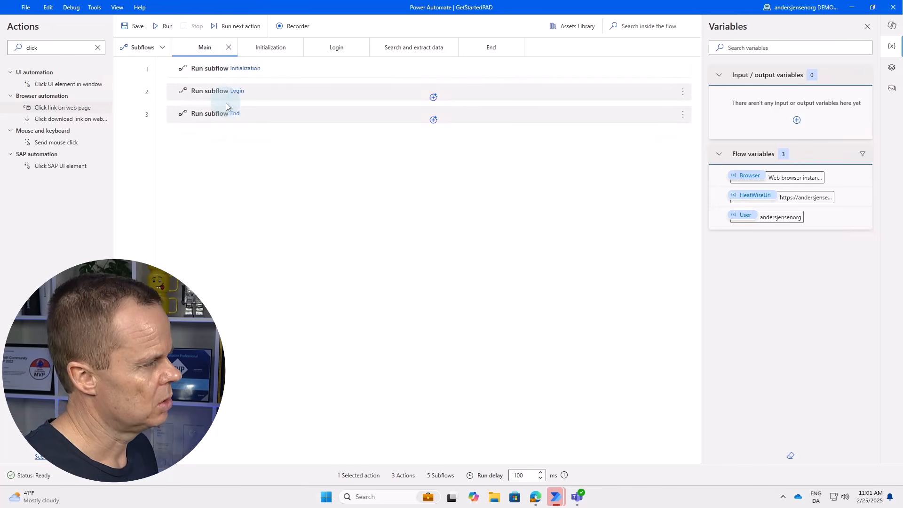
{"action": "double_click", "coordinate": [28, 48]}
{"action": "type", "text": "r"}
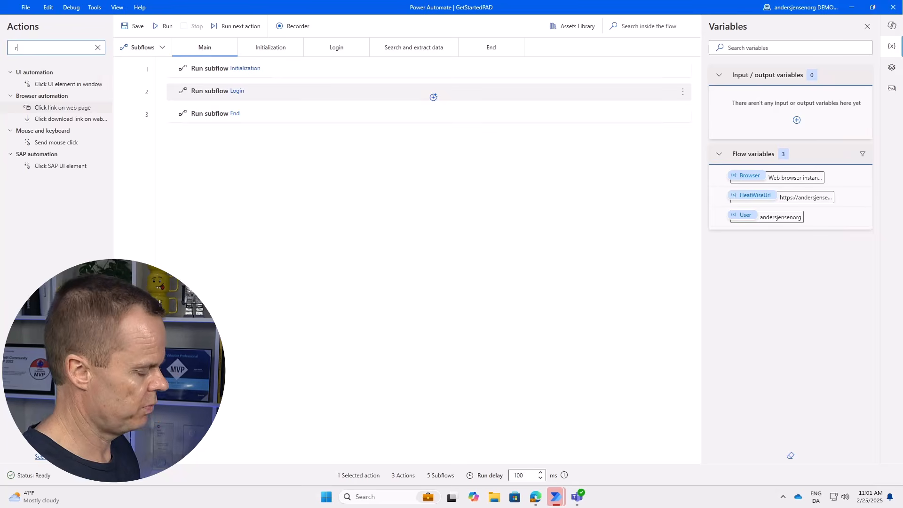
{"action": "type", "text": "un sub"}
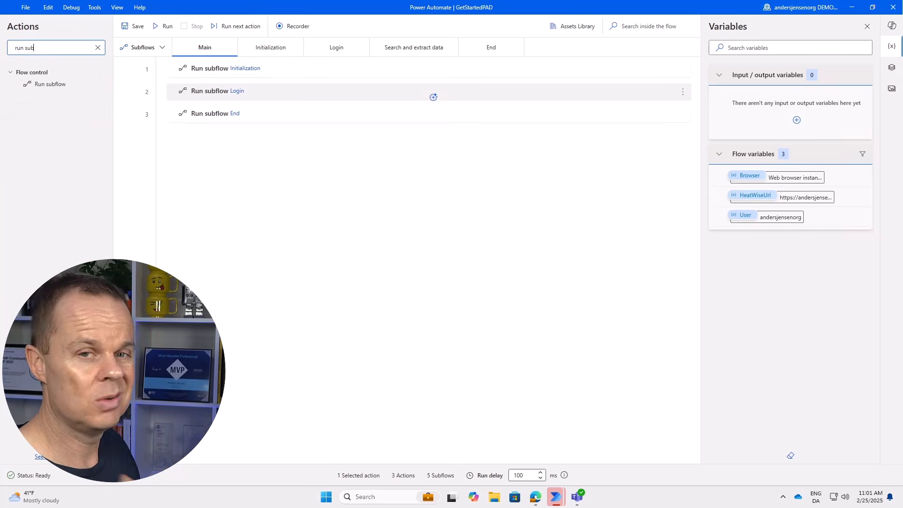
{"action": "left_click_drag", "start_coordinate": [53, 84], "coordinate": [285, 113]}
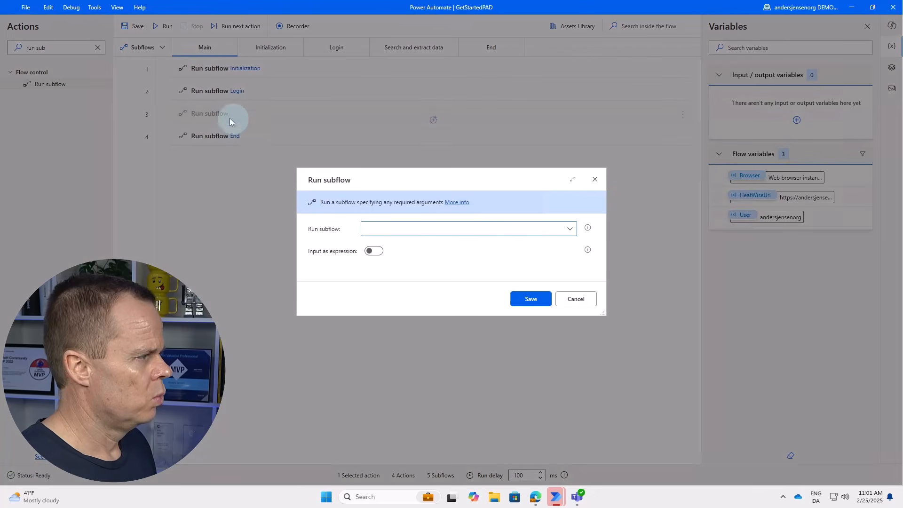
{"action": "left_click", "coordinate": [389, 229]}
{"action": "left_click", "coordinate": [403, 283]}
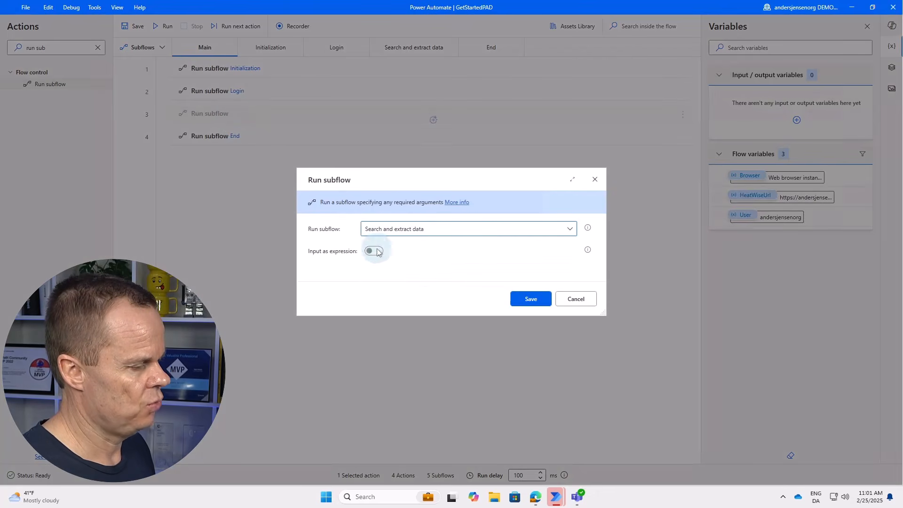
{"action": "left_click", "coordinate": [528, 297]}
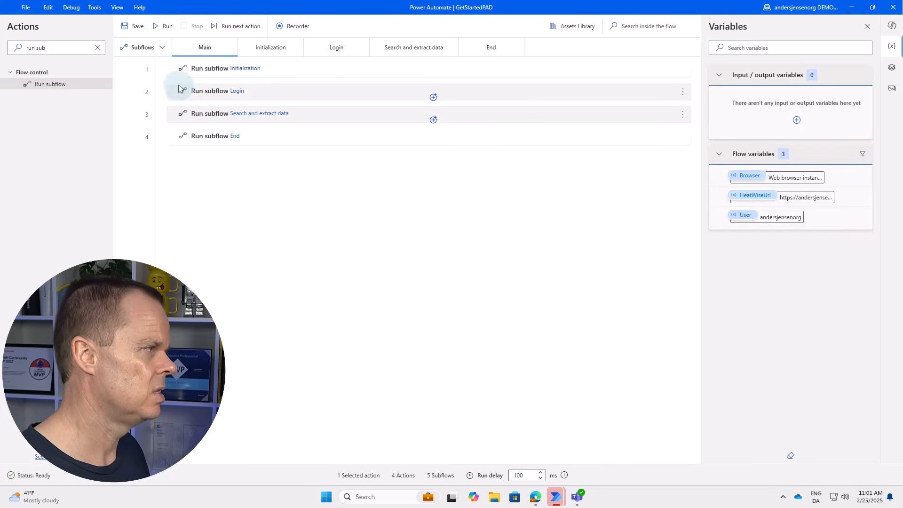
{"action": "left_click", "coordinate": [162, 27]}
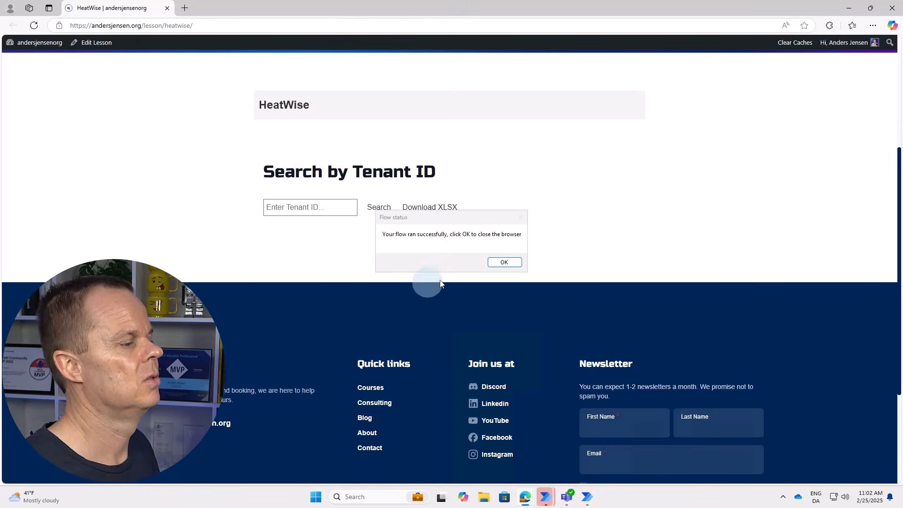
Accept the success message, review the HeatWise tenant page, and open the Search and extract data subflow.
{"action": "left_click", "coordinate": [503, 262]}
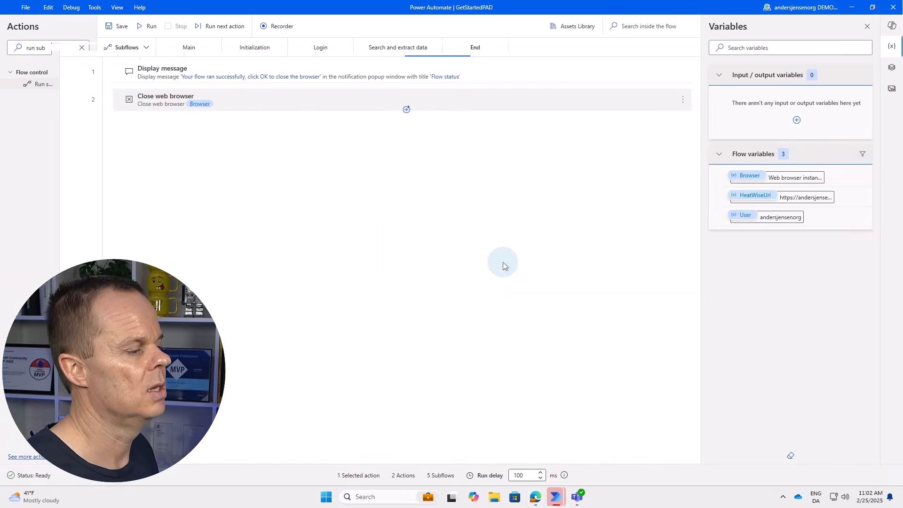
{"action": "left_click", "coordinate": [536, 497]}
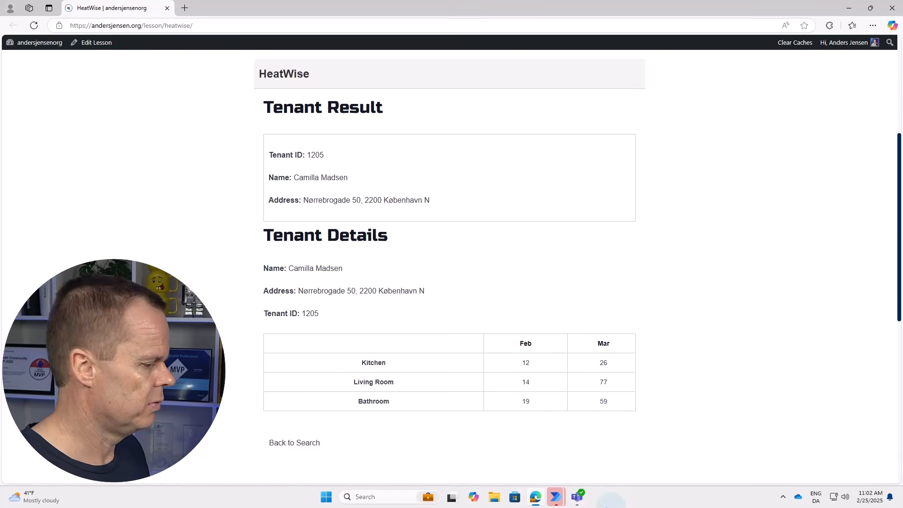
{"action": "mouse_move", "coordinate": [555, 497]}
{"action": "left_click", "coordinate": [585, 456]}
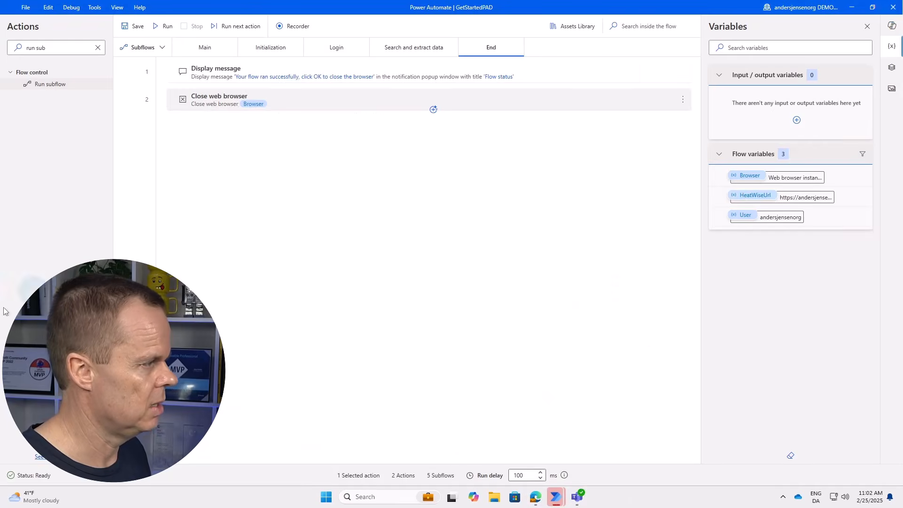
{"action": "left_click", "coordinate": [414, 48]}
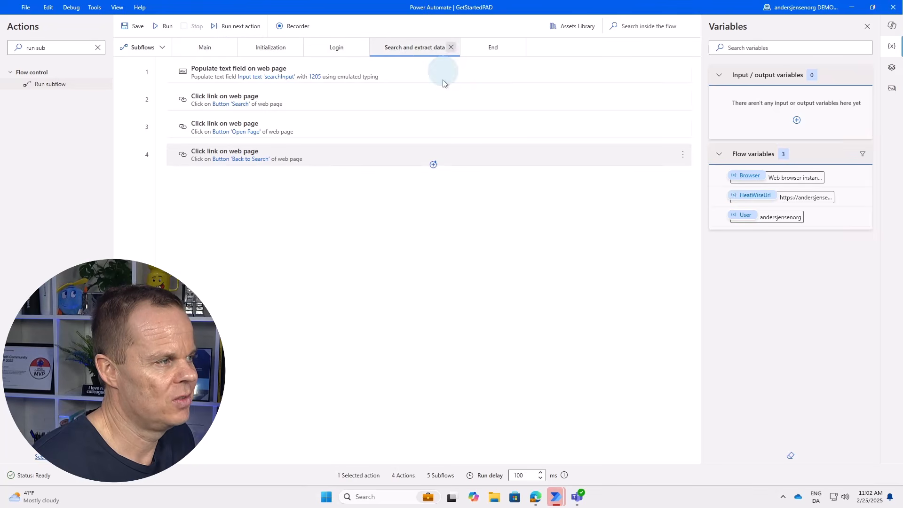
Reopen the Search and extract data subflow and move its tab before End.
{"action": "left_click", "coordinate": [451, 47]}
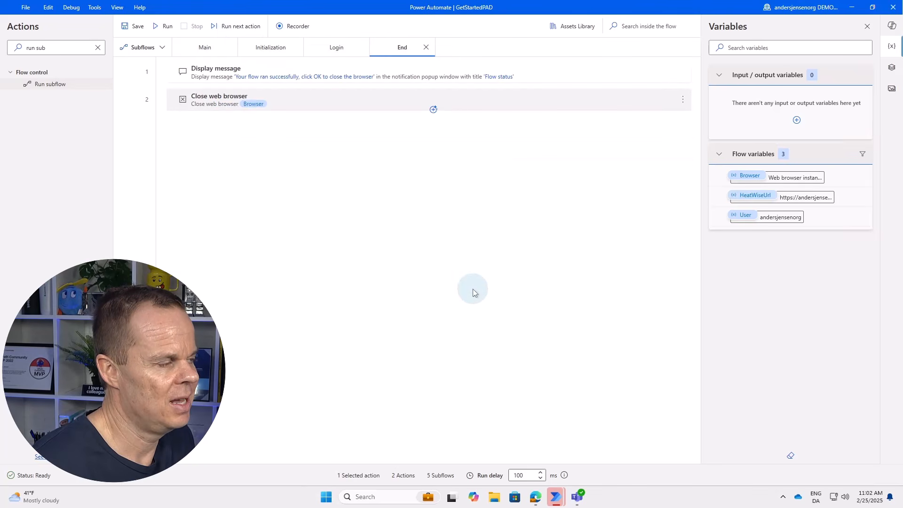
{"action": "left_click", "coordinate": [163, 50]}
{"action": "left_click", "coordinate": [166, 166]}
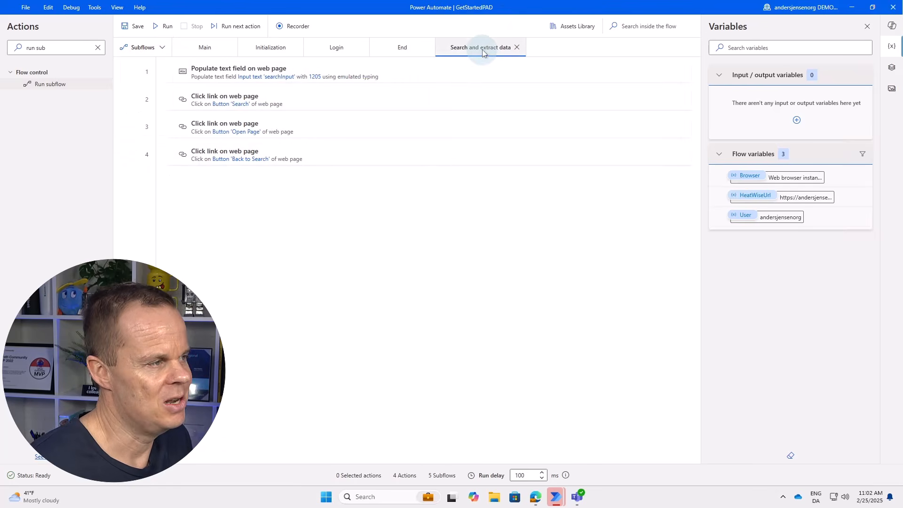
{"action": "left_click_drag", "start_coordinate": [482, 52], "coordinate": [386, 61]}
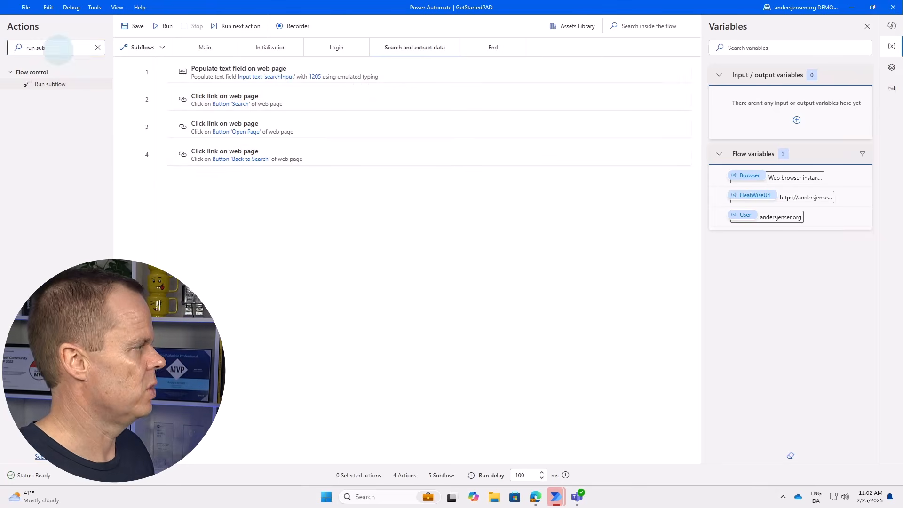
Add an Extract data from web page action below step 4.
{"action": "triple_click", "coordinate": [59, 48]}
{"action": "type", "text": "extr"}
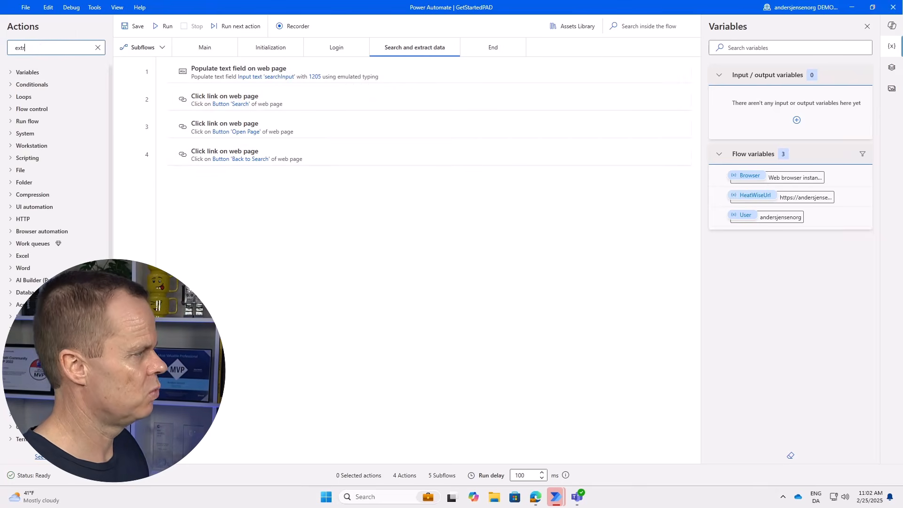
{"action": "type", "text": "act"}
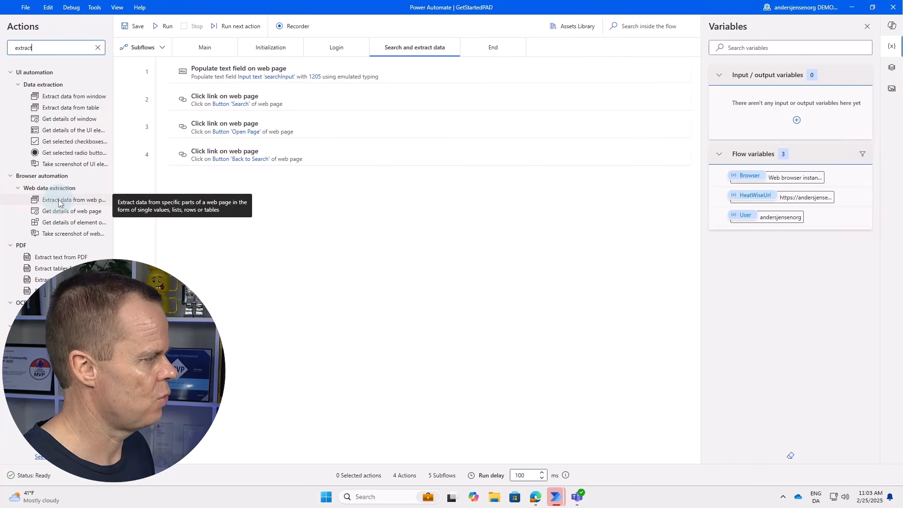
{"action": "left_click_drag", "start_coordinate": [60, 200], "coordinate": [242, 173]}
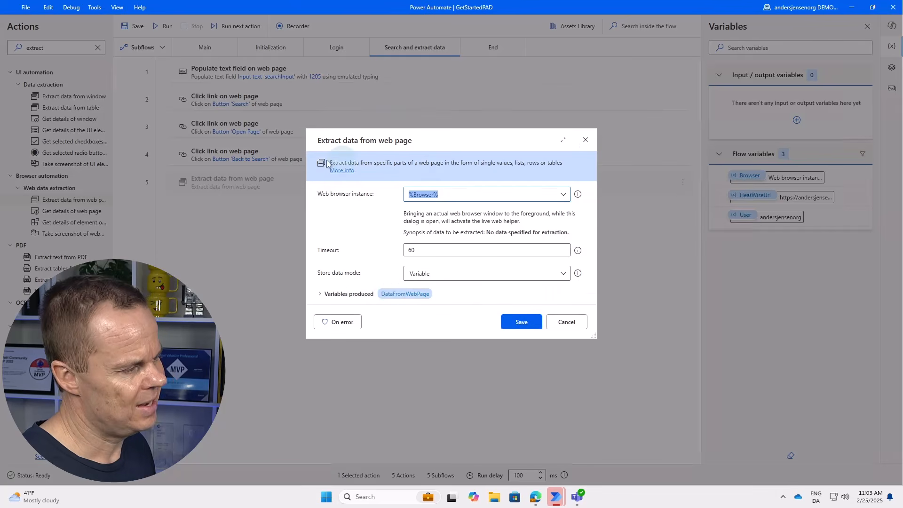
Extract the Mar cells 26 and 77 as text so 26, 77 and 59 form a list, then finish.
{"action": "left_click", "coordinate": [535, 497]}
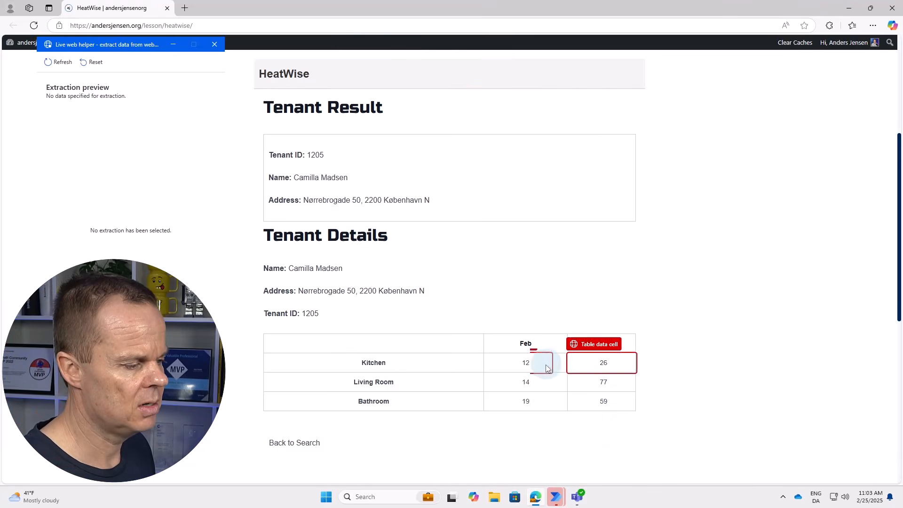
{"action": "right_click", "coordinate": [607, 363]}
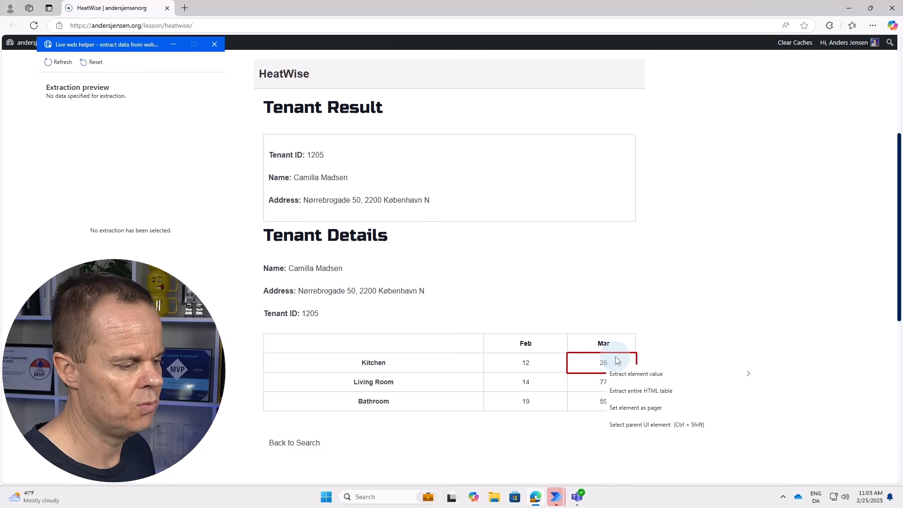
{"action": "mouse_move", "coordinate": [639, 378]}
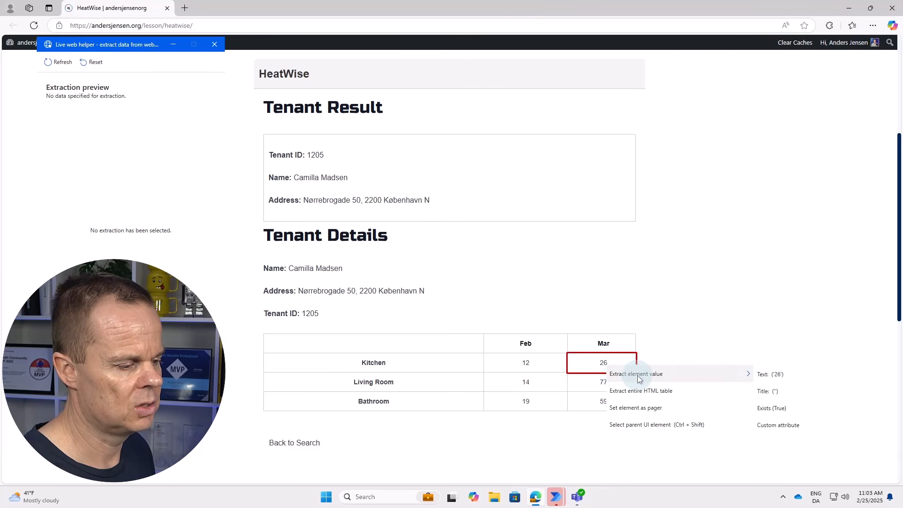
{"action": "left_click", "coordinate": [791, 376]}
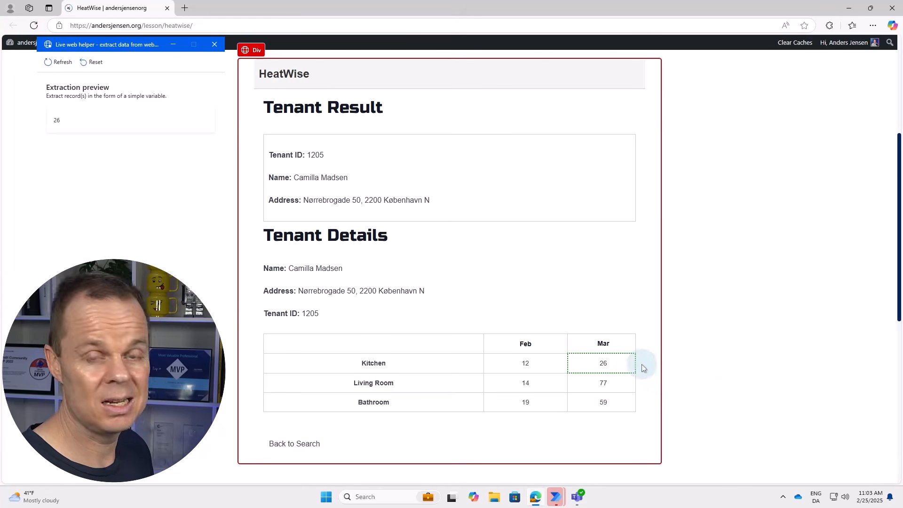
{"action": "right_click", "coordinate": [614, 380]}
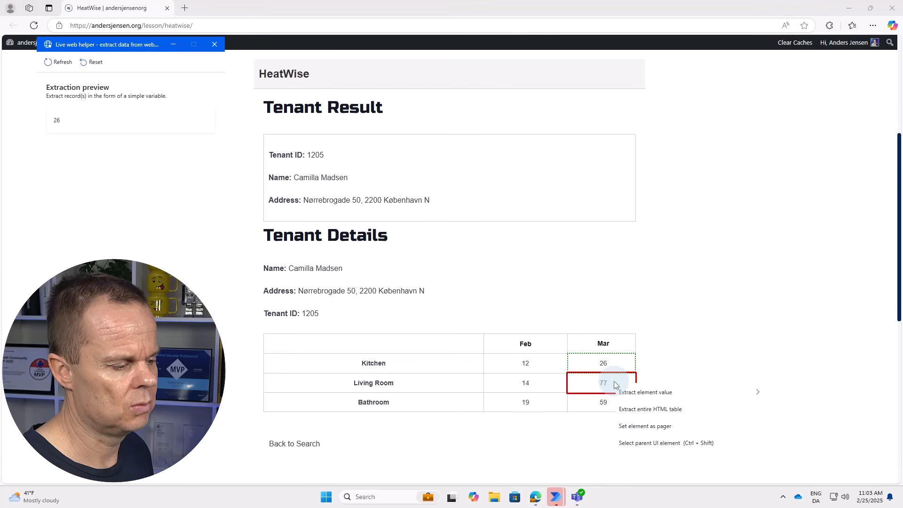
{"action": "mouse_move", "coordinate": [634, 393]}
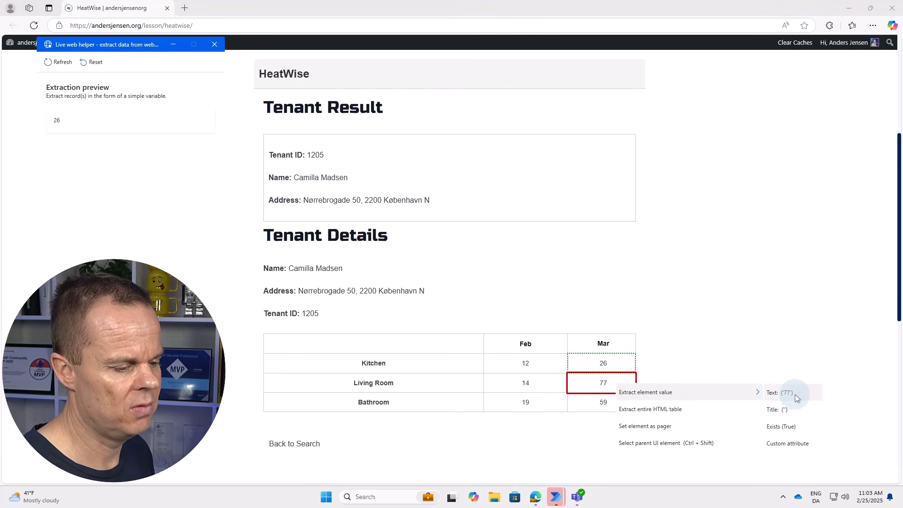
{"action": "left_click", "coordinate": [794, 394]}
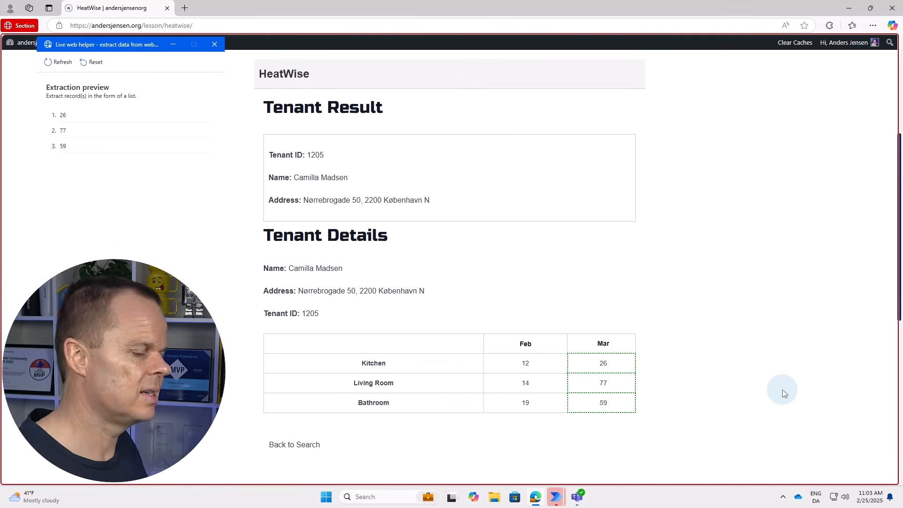
{"action": "left_click", "coordinate": [605, 399]}
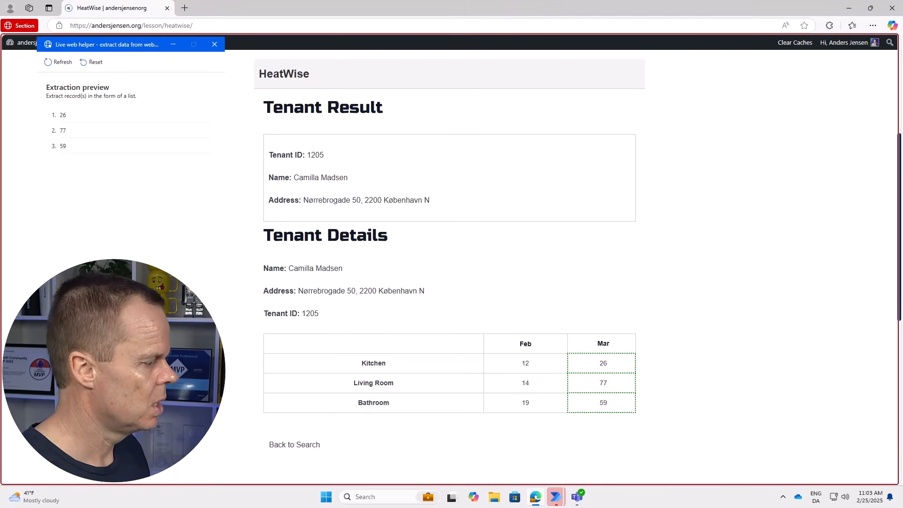
{"action": "left_click", "coordinate": [151, 308]}
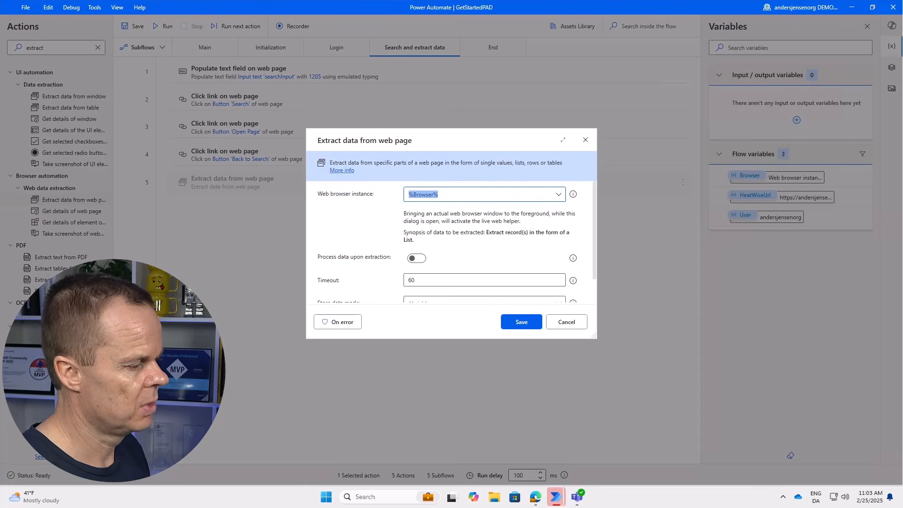
Store the extracted data in a variable renamed to LatestMonthUsage and save the Extract data from web page step.
{"action": "left_click_drag", "start_coordinate": [409, 338], "coordinate": [413, 388]}
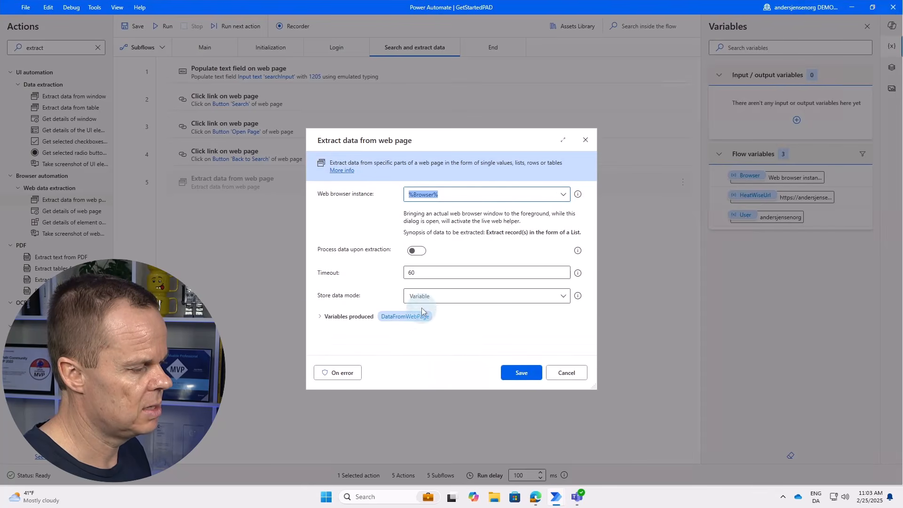
{"action": "left_click", "coordinate": [423, 296]}
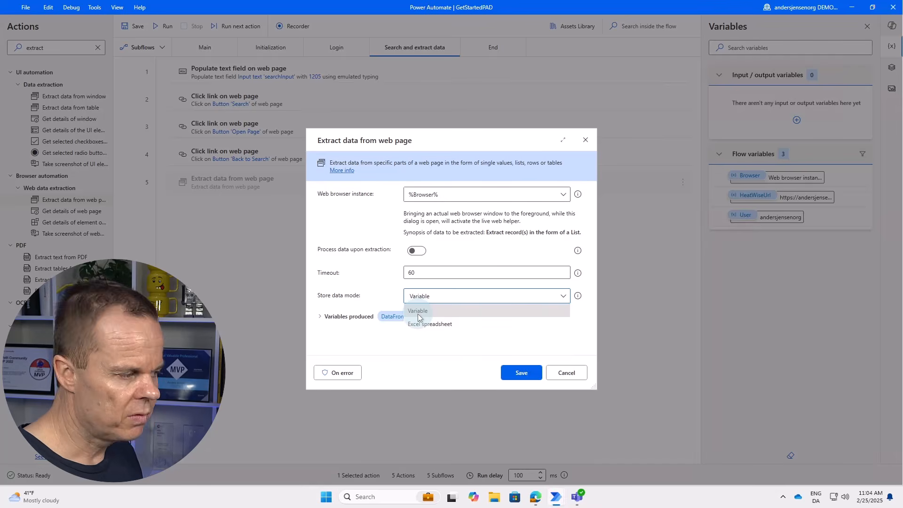
{"action": "left_click", "coordinate": [418, 314]}
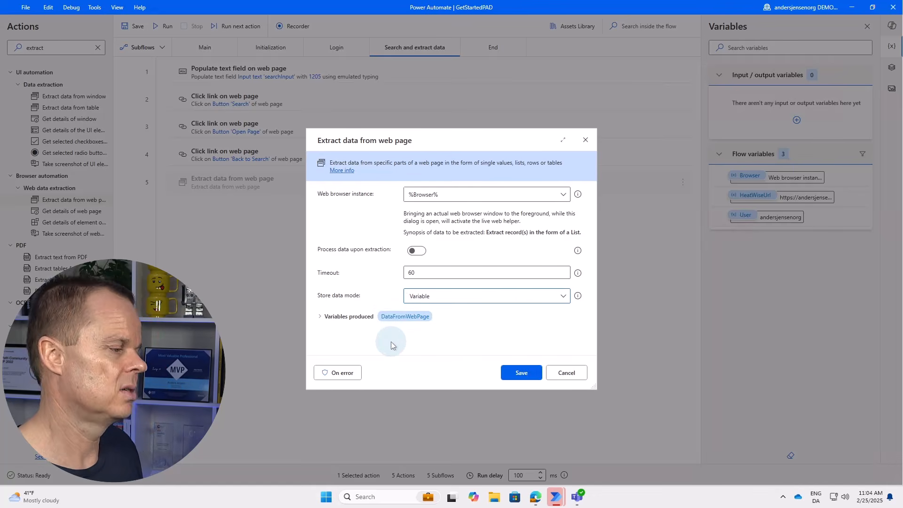
{"action": "left_click", "coordinate": [388, 317]}
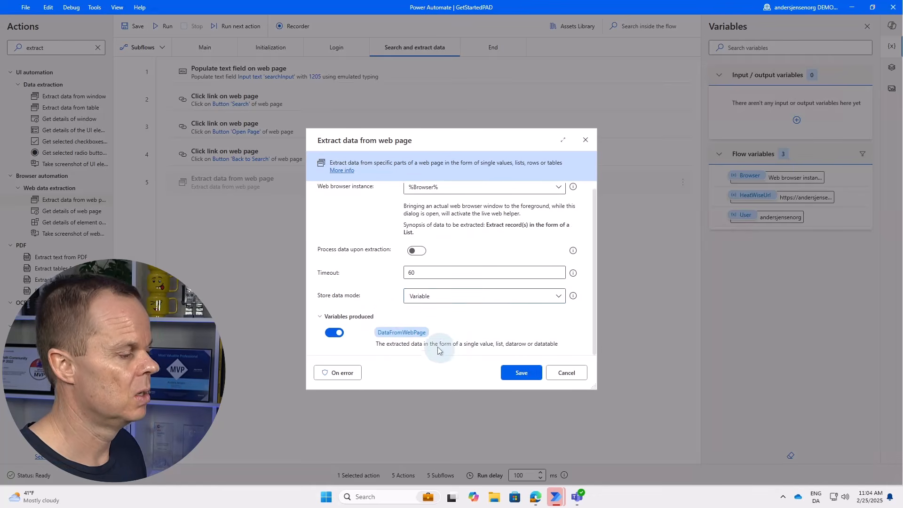
{"action": "left_click", "coordinate": [427, 332]}
{"action": "type", "text": "Las"}
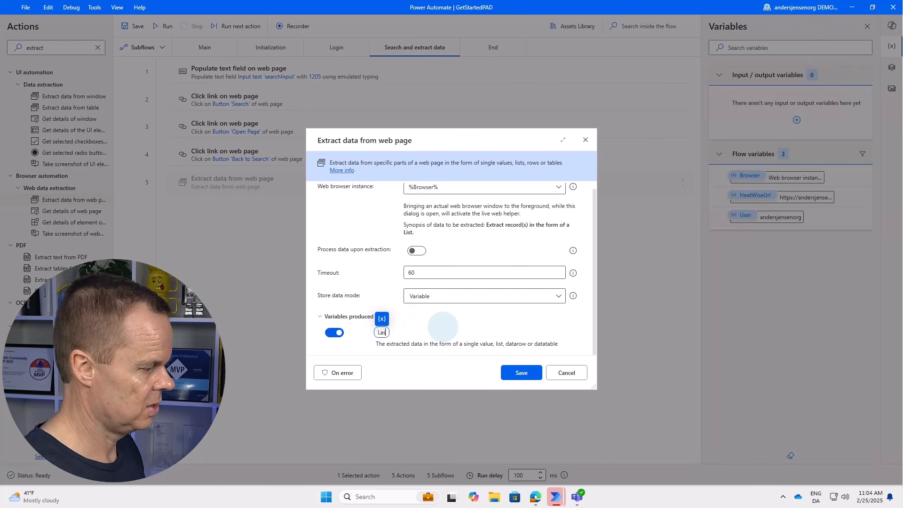
{"action": "type", "text": "estMonthUsage"}
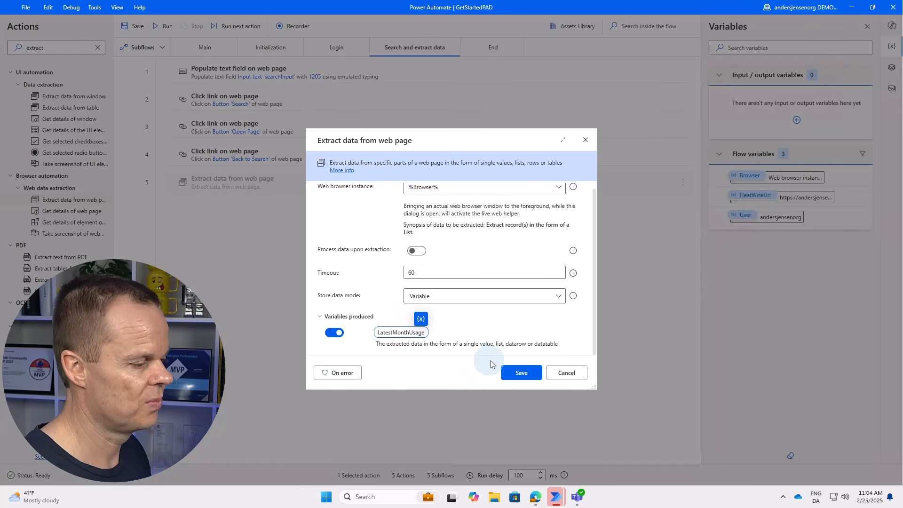
{"action": "left_click", "coordinate": [518, 376]}
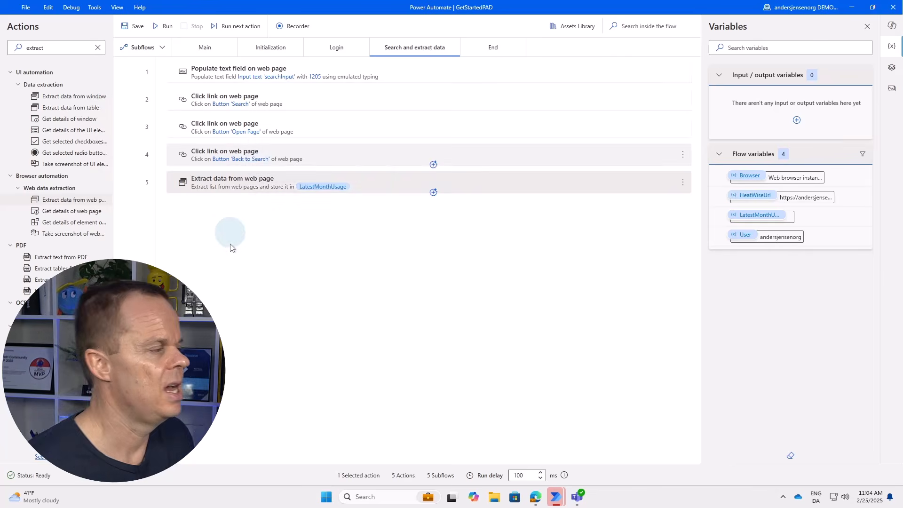
Move the extraction step above Back to Search, run the flow, and acknowledge the successful run.
{"action": "left_click_drag", "start_coordinate": [236, 187], "coordinate": [212, 145]}
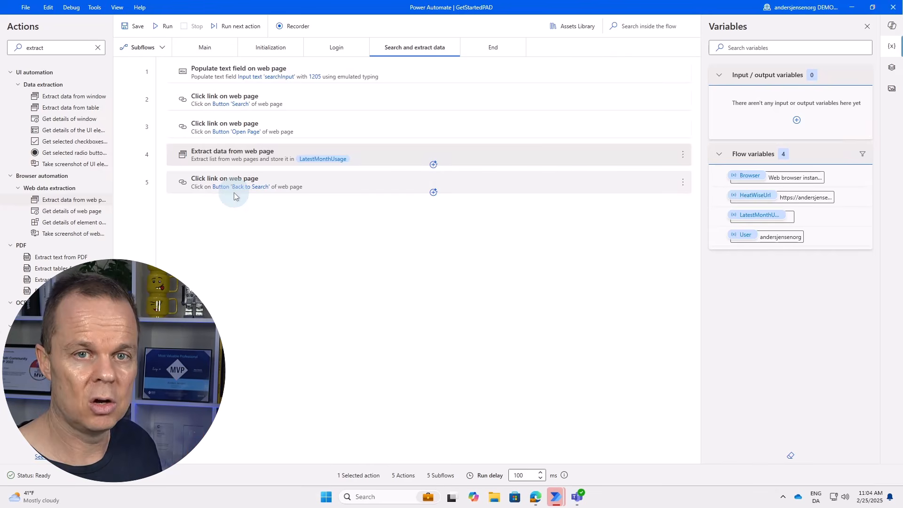
{"action": "left_click", "coordinate": [170, 30]}
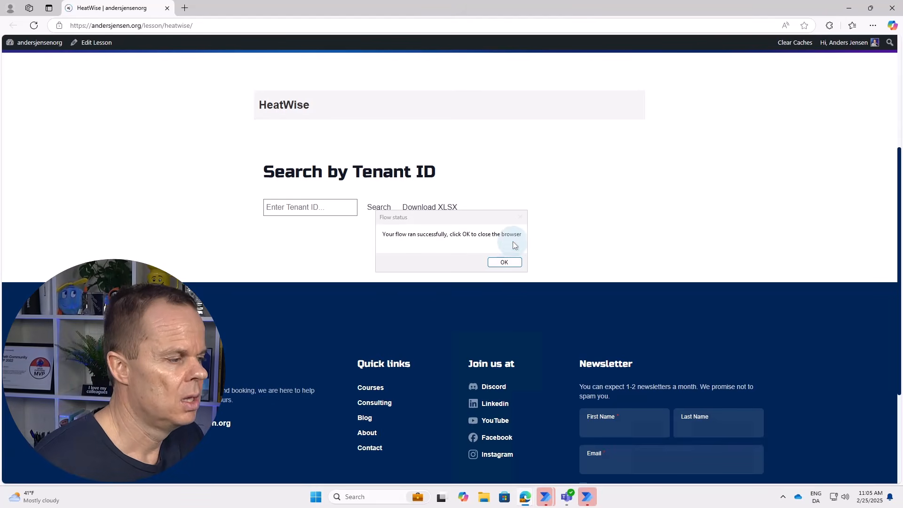
{"action": "left_click", "coordinate": [507, 262]}
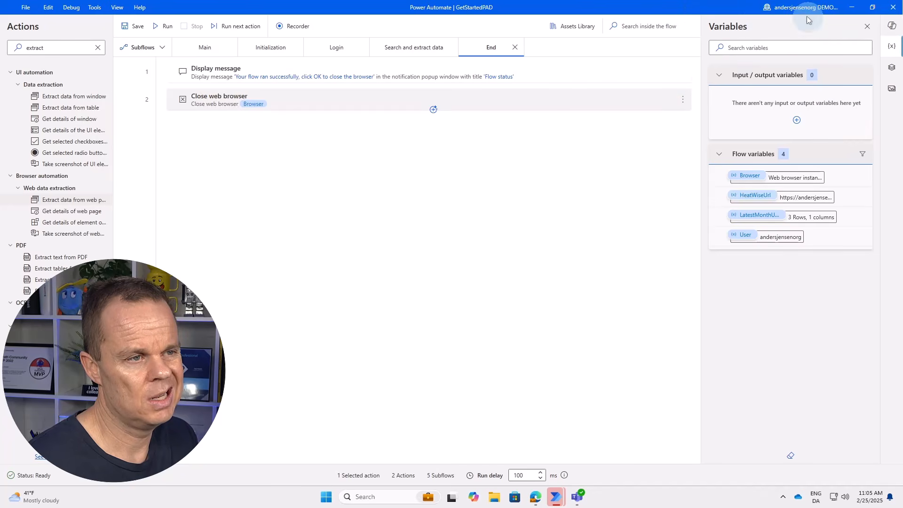
{"action": "left_click", "coordinate": [867, 29]}
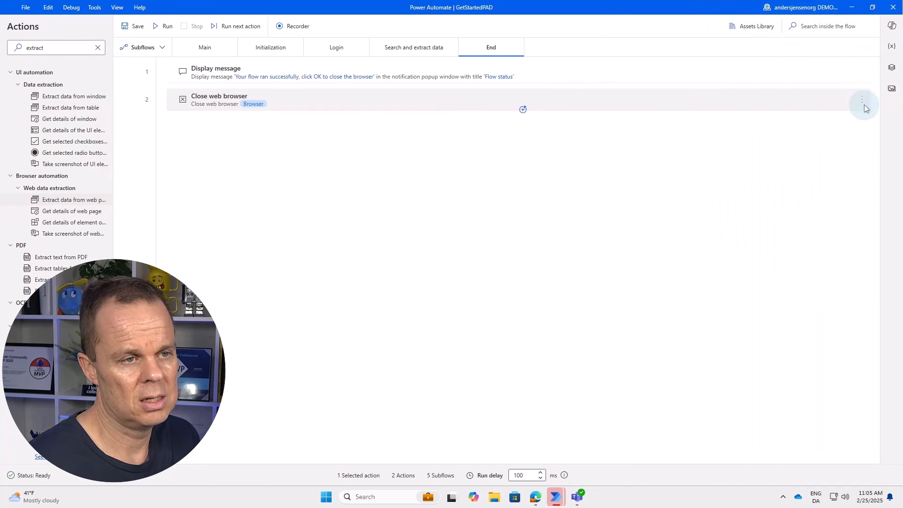
{"action": "left_click", "coordinate": [892, 47]}
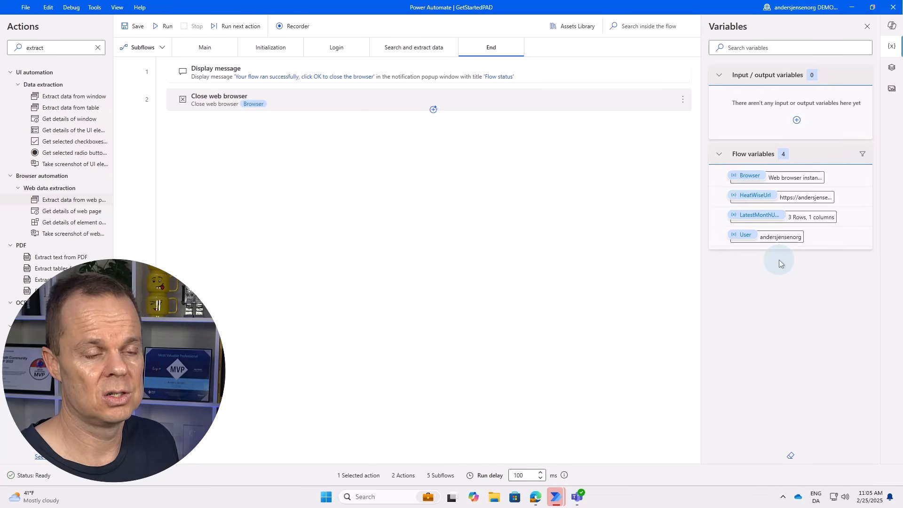
{"action": "double_click", "coordinate": [801, 219]}
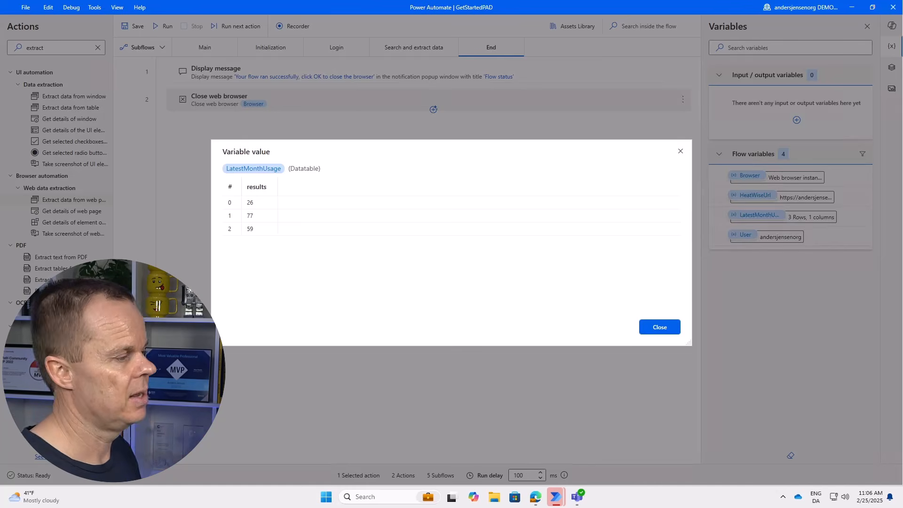
{"action": "left_click", "coordinate": [650, 326]}
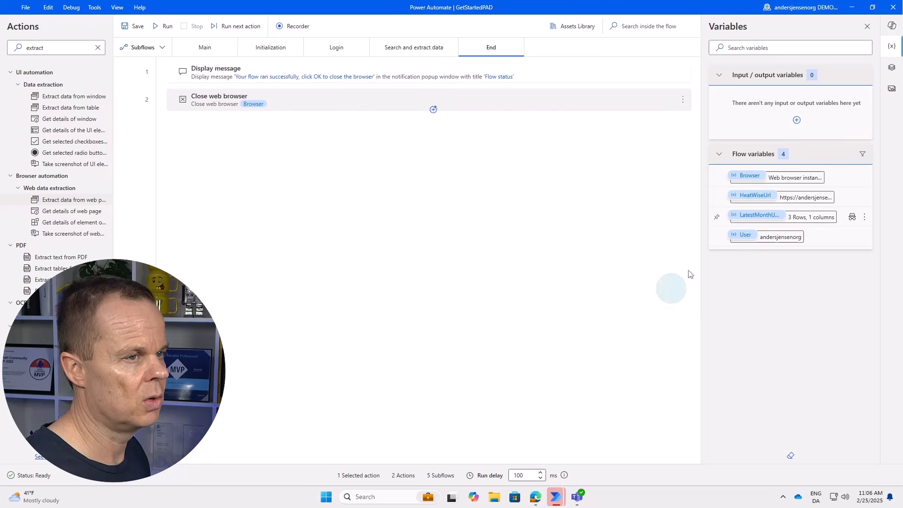
Minimize Power Automate and Edge, close Teams and Explorer, and bring the HeatWise tenant 1205 page forward.
{"action": "left_click", "coordinate": [856, 9]}
{"action": "left_click", "coordinate": [855, 11]}
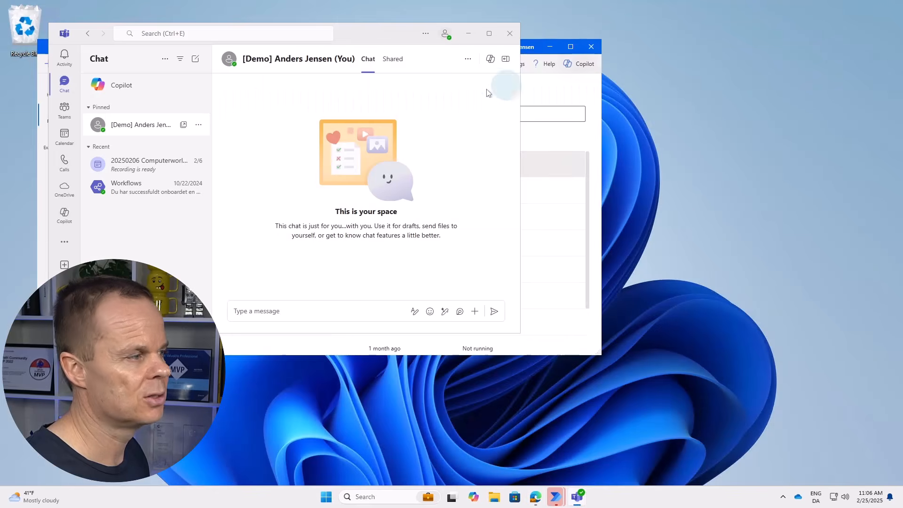
{"action": "left_click", "coordinate": [508, 31]}
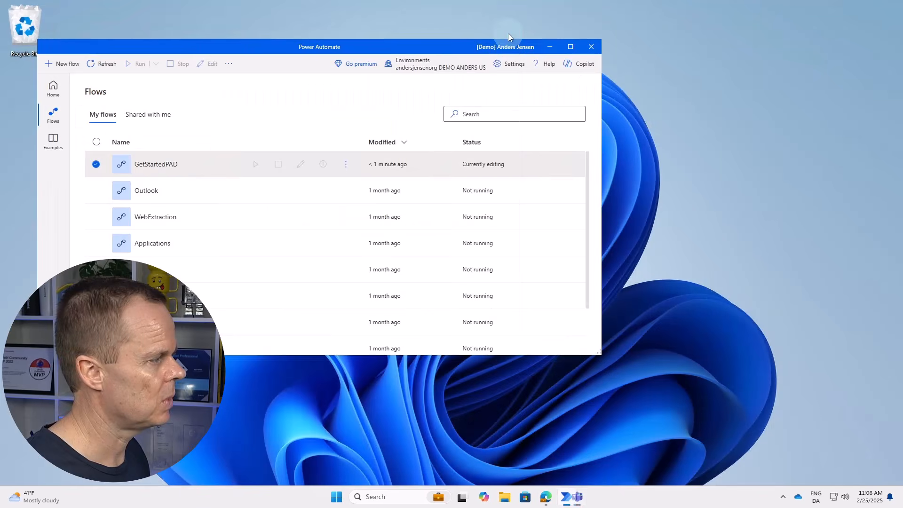
{"action": "left_click", "coordinate": [549, 47]}
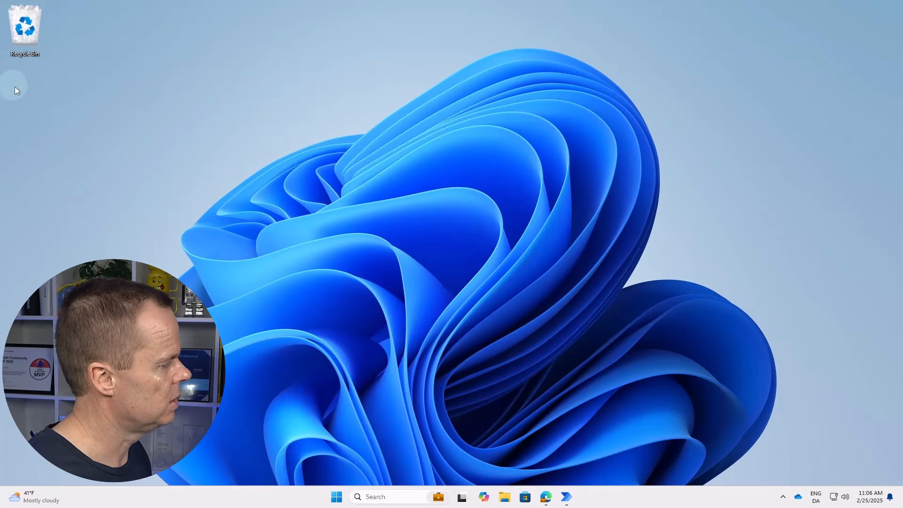
{"action": "left_click", "coordinate": [505, 498]}
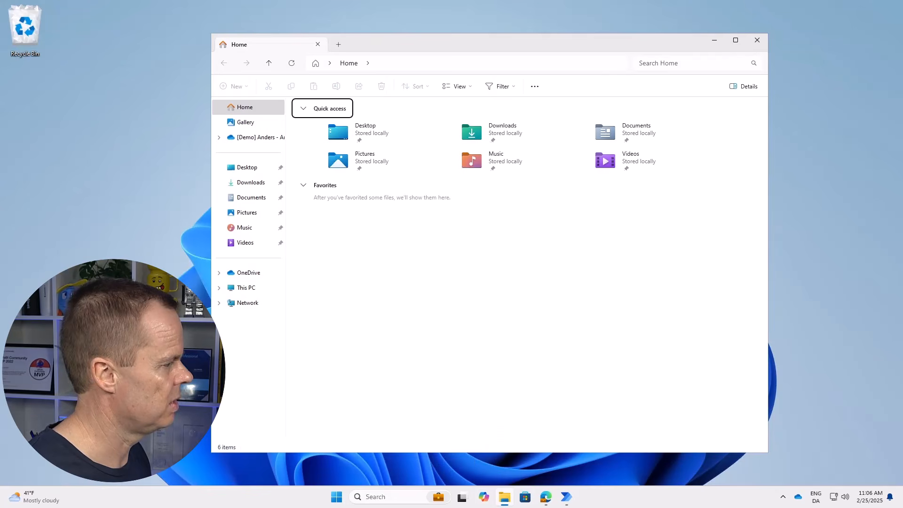
{"action": "left_click", "coordinate": [757, 39]}
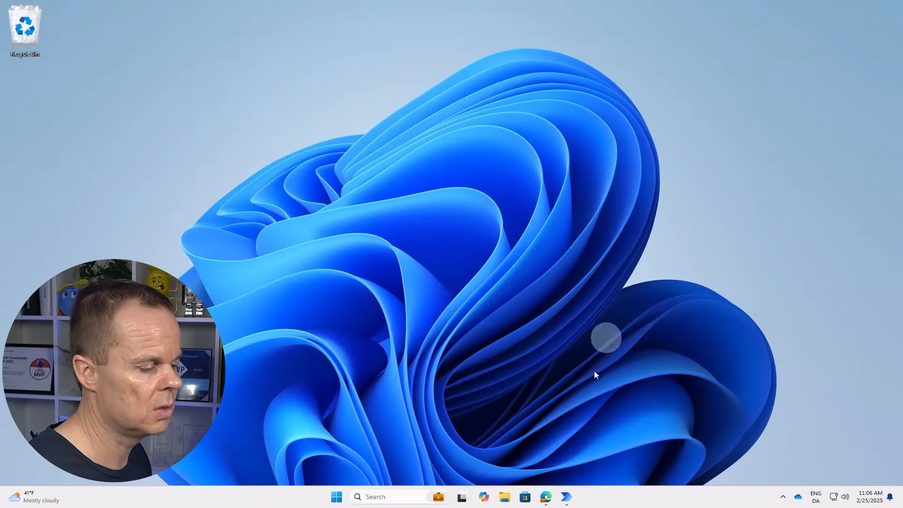
{"action": "left_click", "coordinate": [545, 496]}
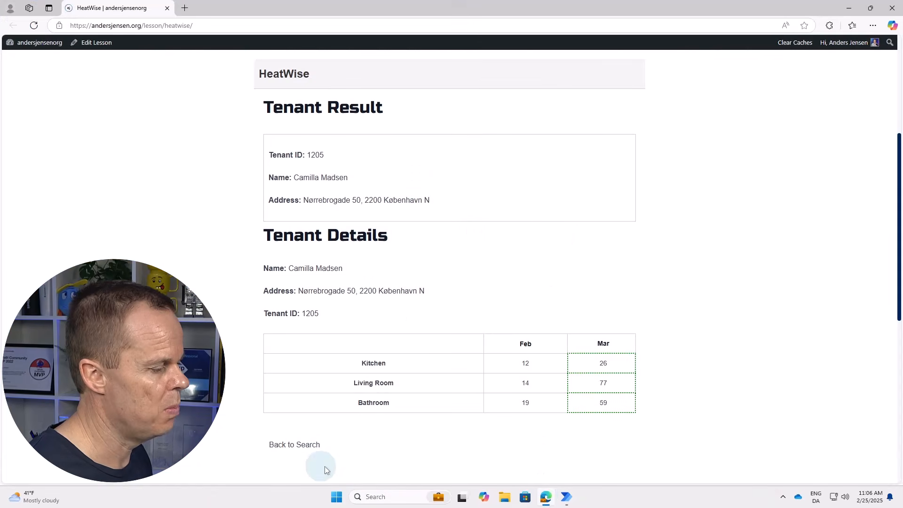
Go back to the HeatWise search page, download tenants.xlsx, and show it in its folder.
{"action": "left_click", "coordinate": [306, 447]}
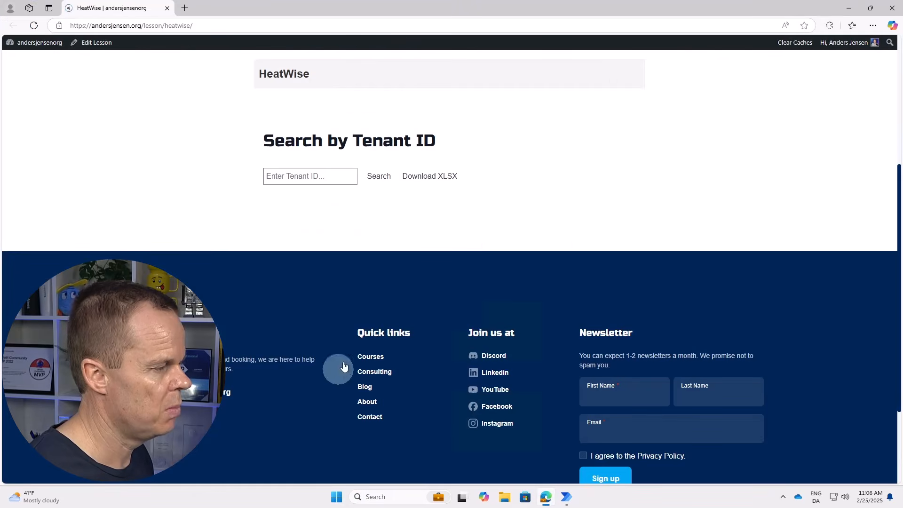
{"action": "left_click", "coordinate": [431, 181]}
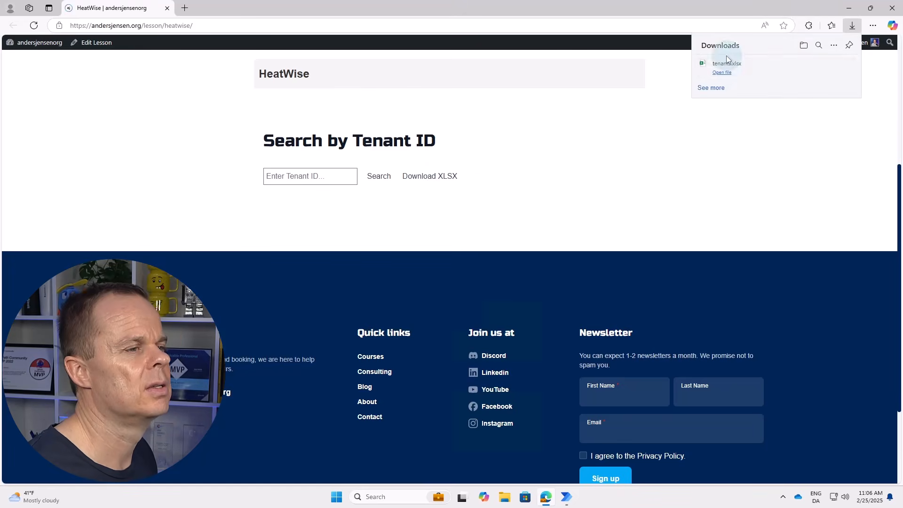
{"action": "left_click", "coordinate": [831, 65]}
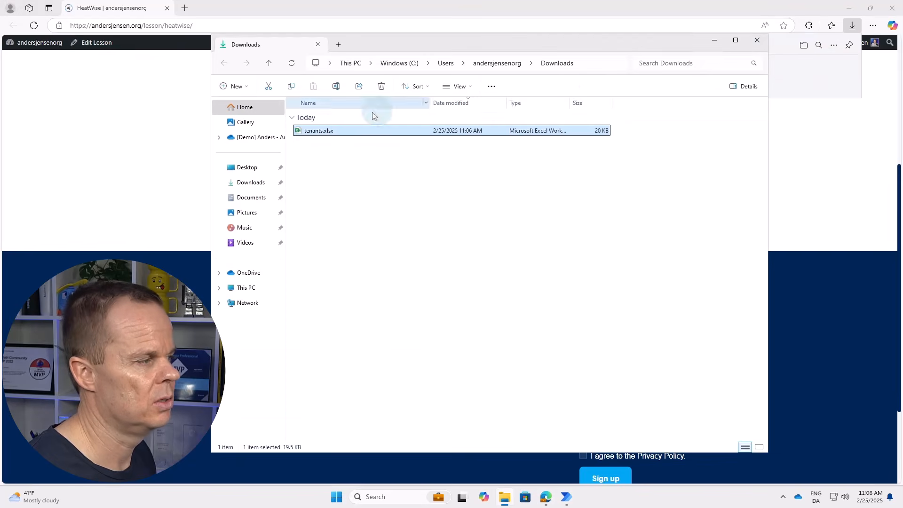
Copy tenants.xlsx from Downloads and go to the Desktop folder.
{"action": "key", "text": "F2"}
{"action": "key", "text": "Return"}
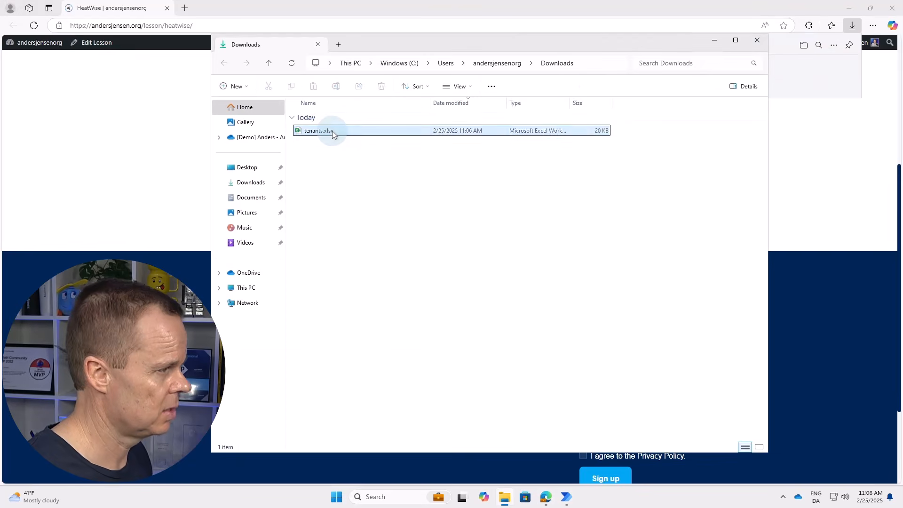
{"action": "left_click", "coordinate": [249, 169]}
Create a new folder named Project on the Desktop.
{"action": "right_click", "coordinate": [347, 173]}
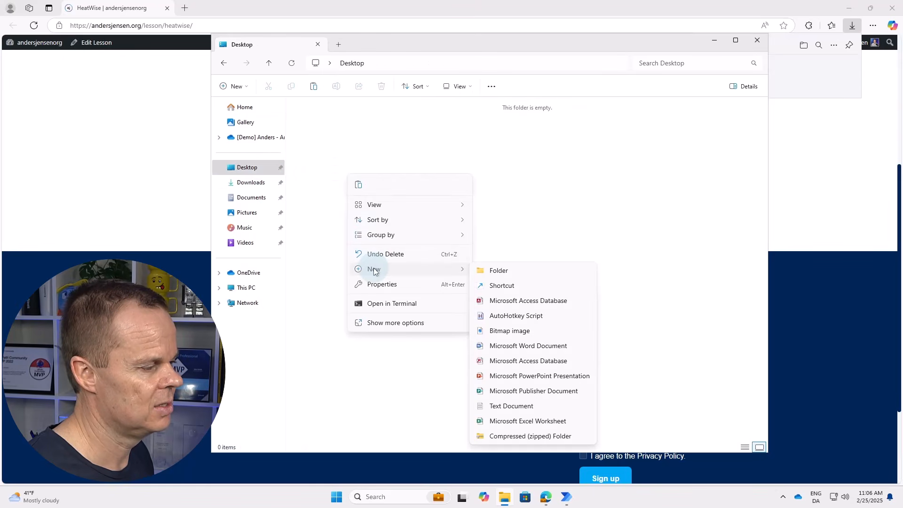
{"action": "left_click", "coordinate": [491, 266]}
{"action": "type", "text": "Project"}
{"action": "key", "text": "Return"}
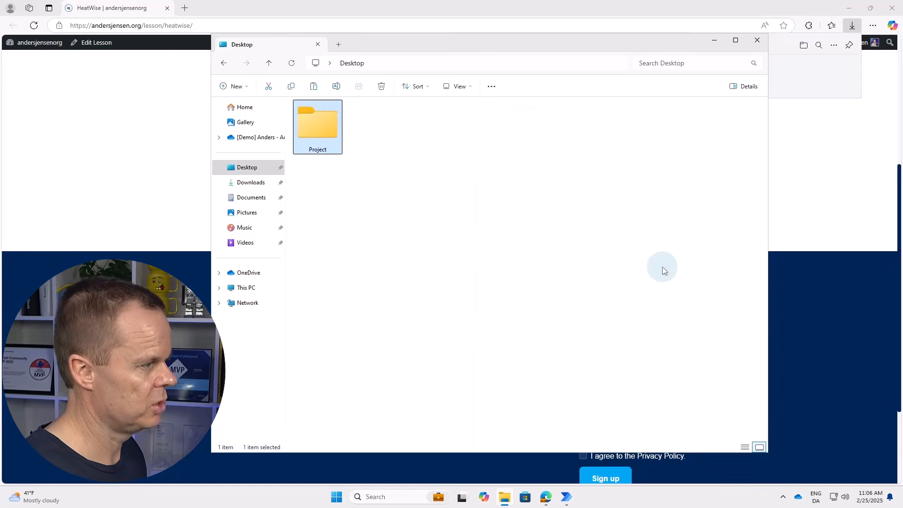
Paste tenants.xlsx into the Project folder and open it in Excel.
{"action": "double_click", "coordinate": [330, 128]}
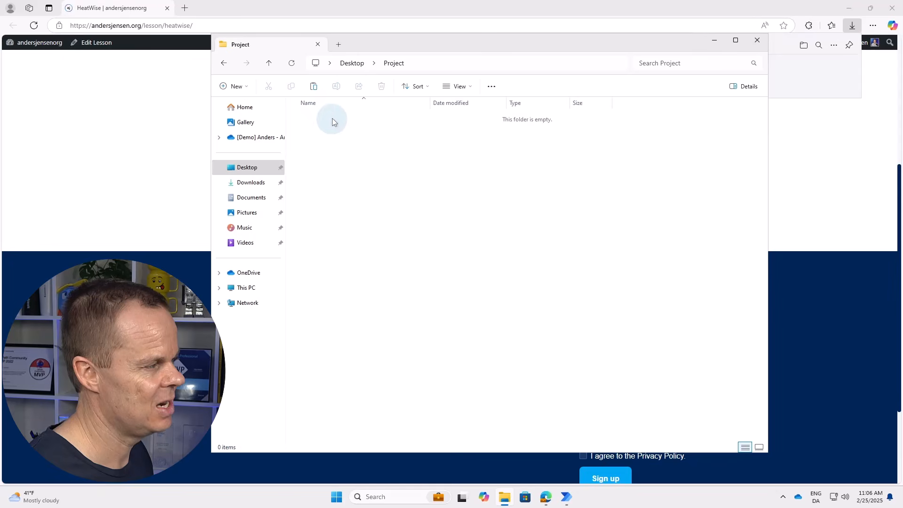
{"action": "key", "text": "ctrl+v"}
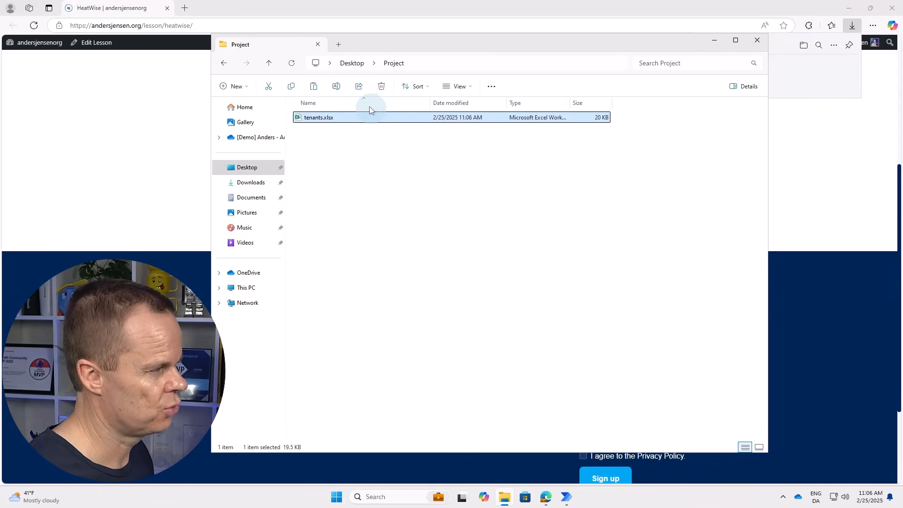
{"action": "double_click", "coordinate": [323, 118]}
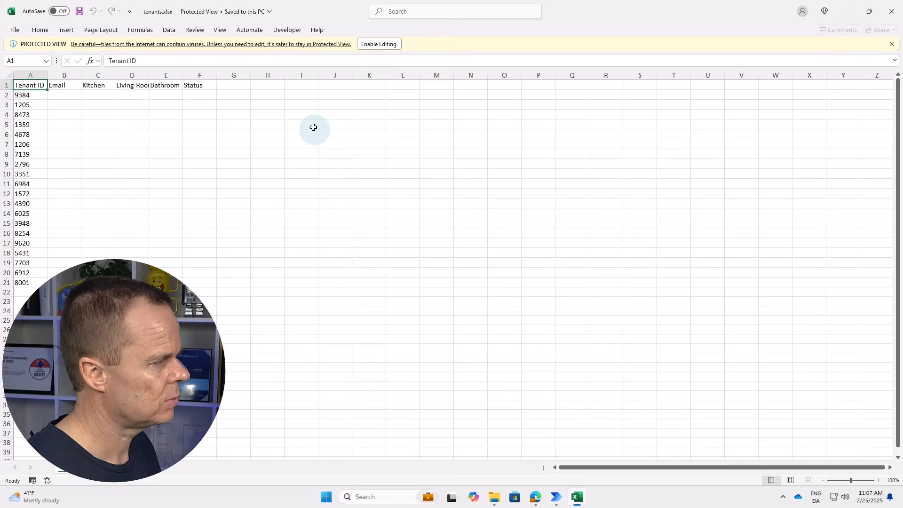
Enable editing, auto-fit column D, and review the tenant IDs in column A.
{"action": "left_click", "coordinate": [384, 45]}
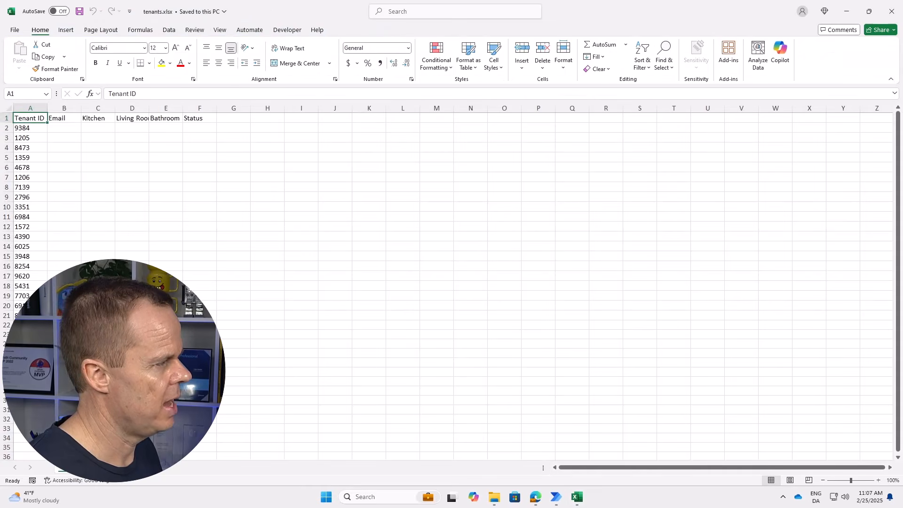
{"action": "double_click", "coordinate": [151, 108]}
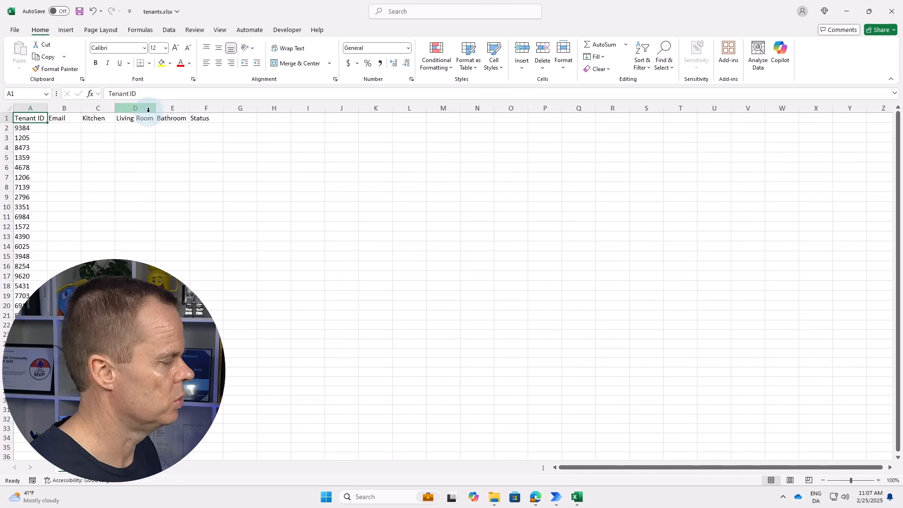
{"action": "left_click", "coordinate": [31, 129]}
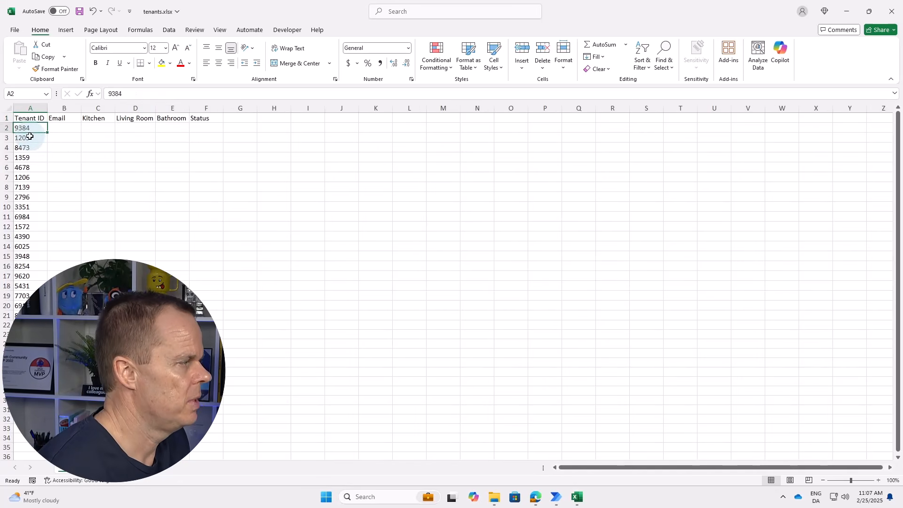
{"action": "left_click", "coordinate": [31, 138]}
{"action": "left_click", "coordinate": [30, 149]}
{"action": "left_click", "coordinate": [29, 158]}
{"action": "left_click", "coordinate": [30, 174]}
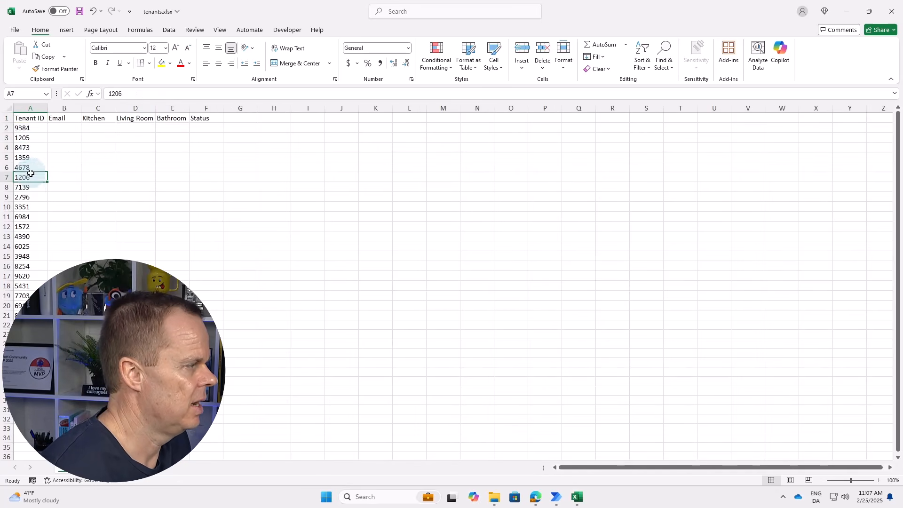
{"action": "left_click", "coordinate": [30, 189]}
Inspect the empty Kitchen, Living Room and Bathroom cells in rows 2–3, then save tenants.xlsx.
{"action": "left_click", "coordinate": [94, 129]}
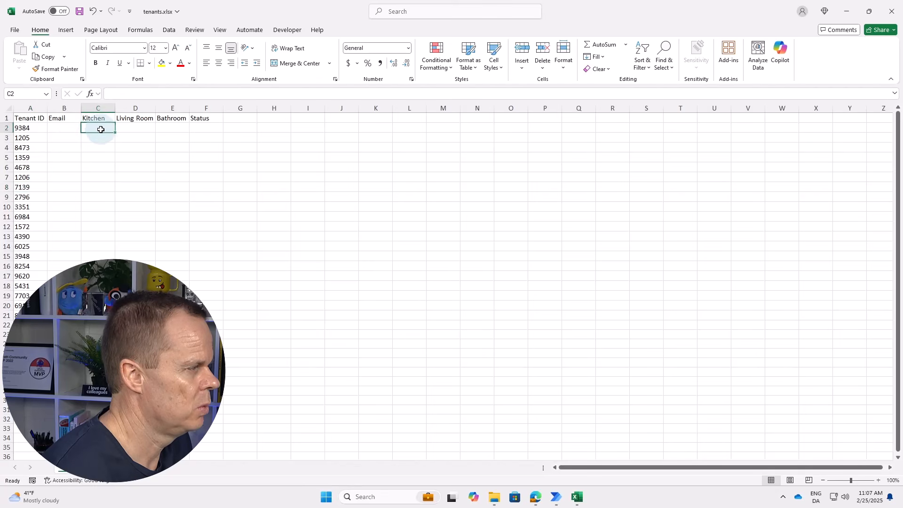
{"action": "left_click", "coordinate": [131, 128]}
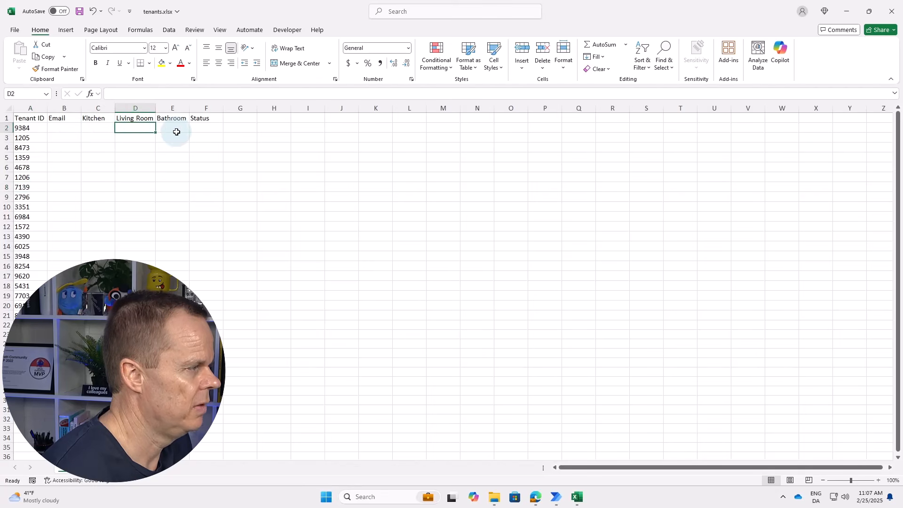
{"action": "left_click", "coordinate": [176, 128]}
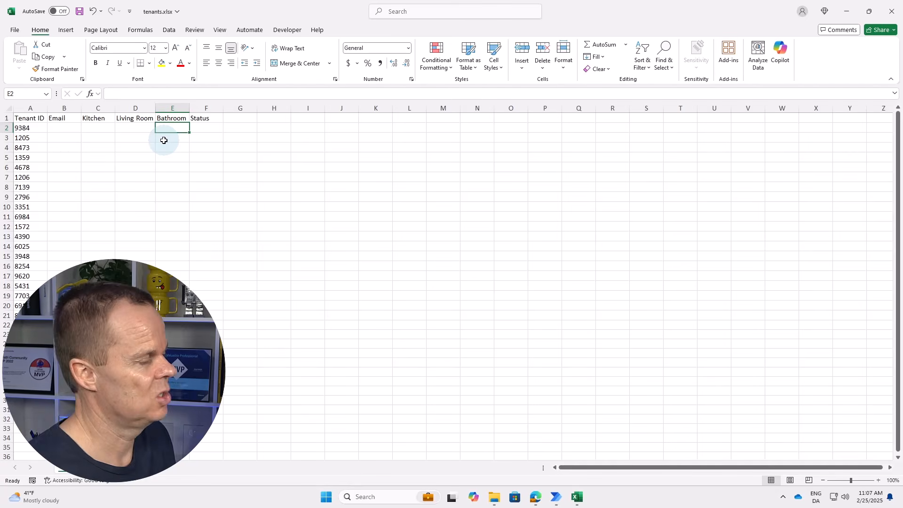
{"action": "left_click", "coordinate": [103, 130]}
{"action": "left_click", "coordinate": [142, 129]}
{"action": "left_click", "coordinate": [158, 129]}
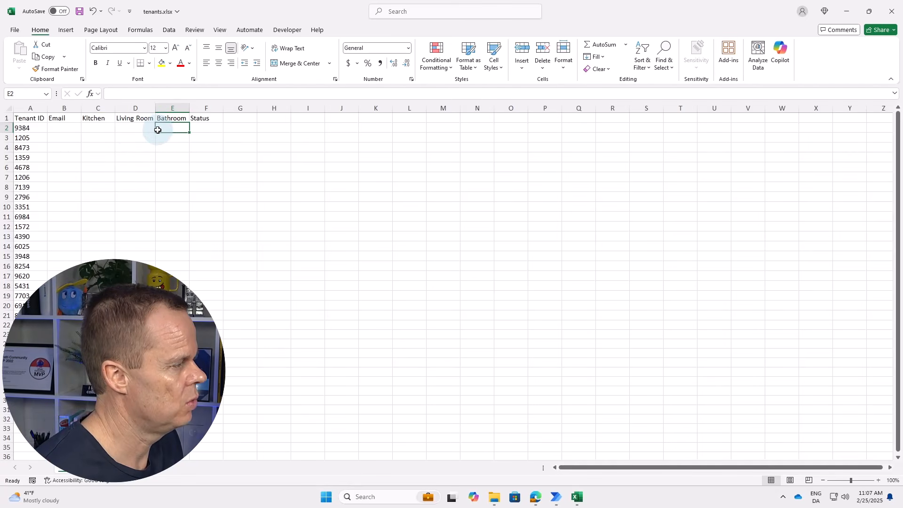
{"action": "left_click", "coordinate": [99, 138]}
{"action": "left_click", "coordinate": [139, 138]}
{"action": "left_click", "coordinate": [169, 138]}
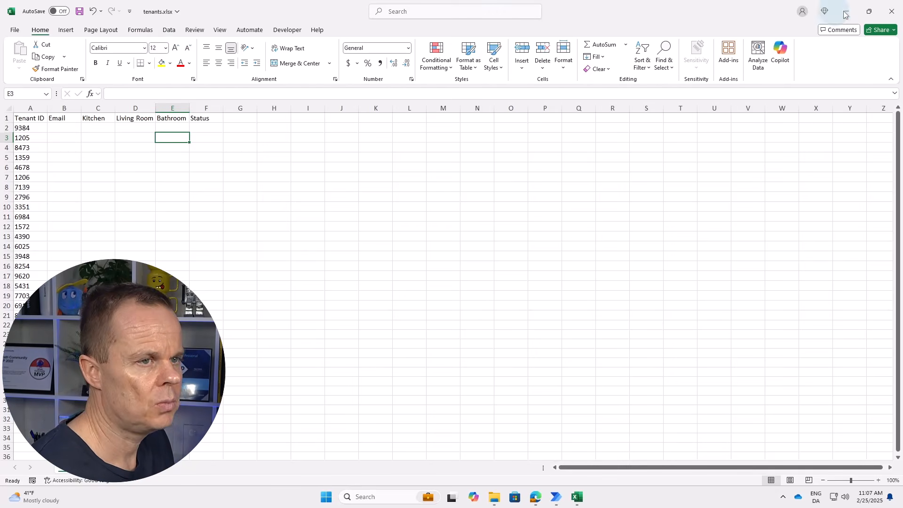
{"action": "left_click", "coordinate": [79, 11]}
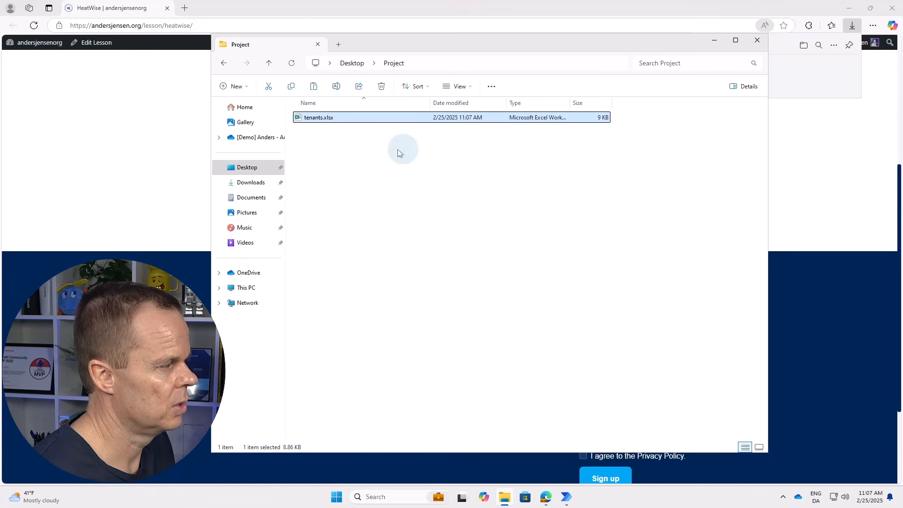
Close Excel, minimize Edge, and close the Explorer window to reveal the desktop.
{"action": "left_click", "coordinate": [253, 172]}
{"action": "left_click", "coordinate": [316, 137]}
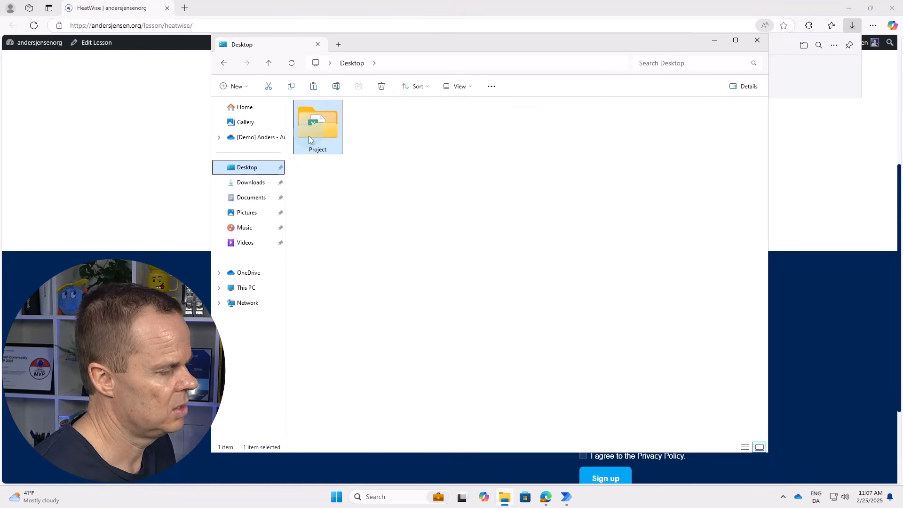
{"action": "left_click", "coordinate": [842, 7]}
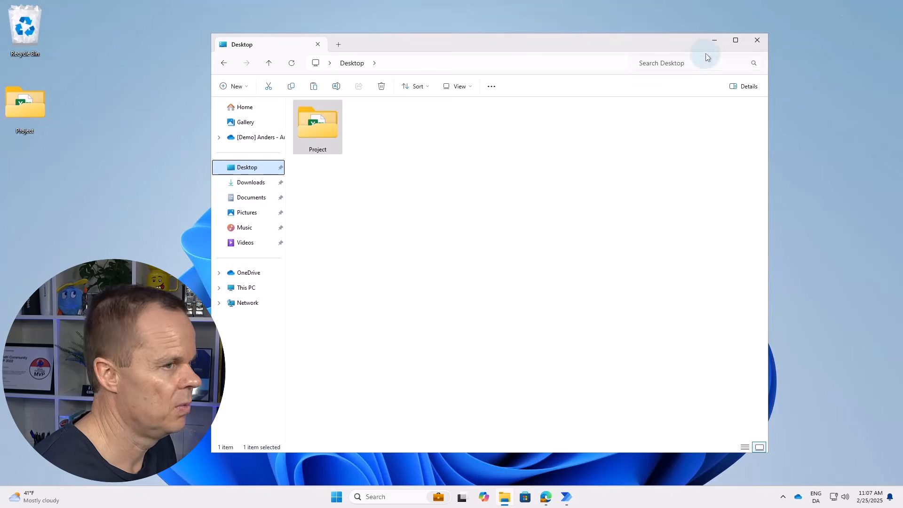
{"action": "left_click", "coordinate": [757, 41]}
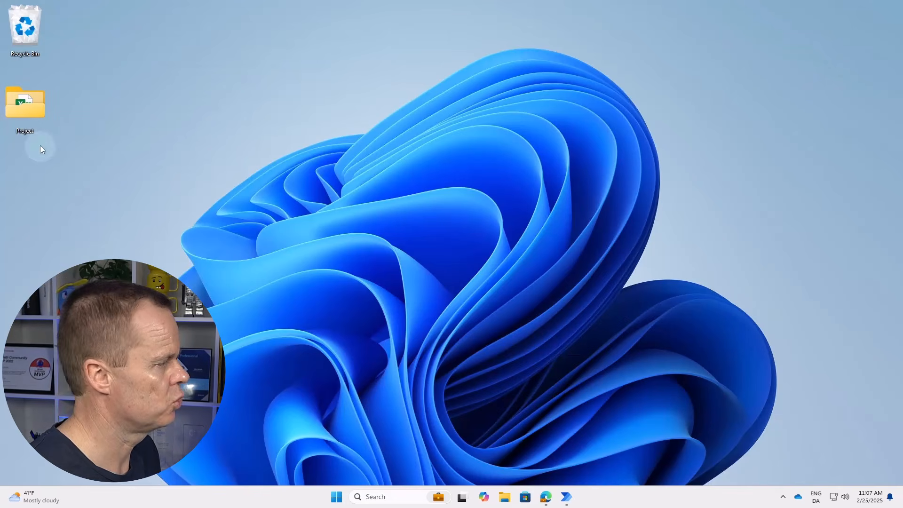
Copy the desktop Project folder's path and switch back to the GetStartedPAD flow.
{"action": "right_click", "coordinate": [32, 111]}
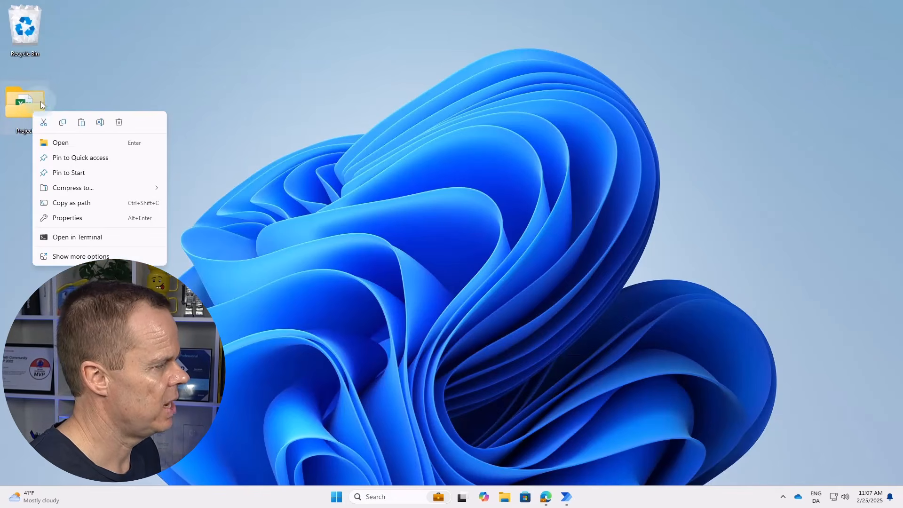
{"action": "left_click", "coordinate": [82, 206]}
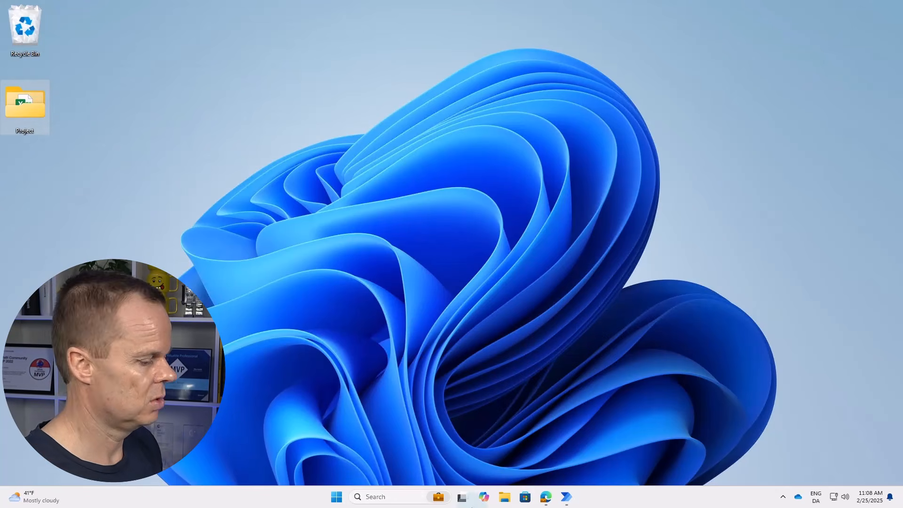
{"action": "mouse_move", "coordinate": [577, 496]}
{"action": "left_click", "coordinate": [597, 455]}
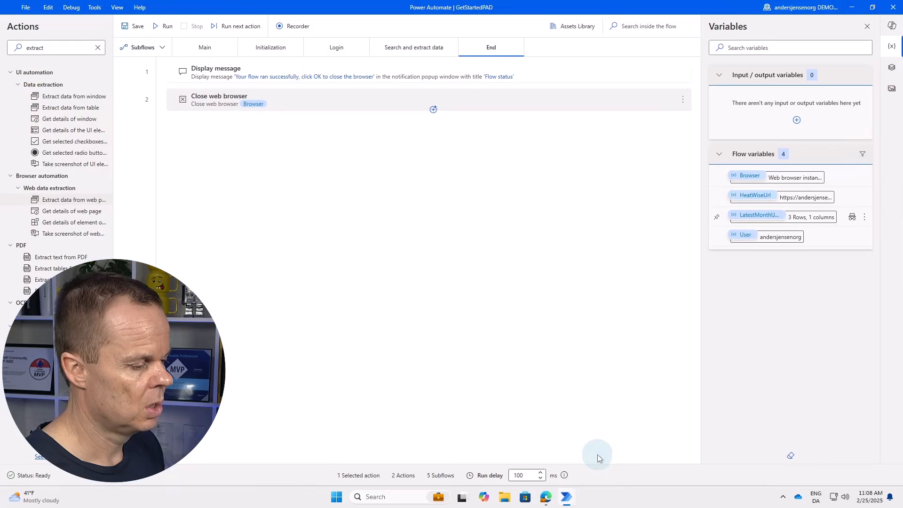
Add a Set variable action as step 3 of Initialization named ProjectPath.
{"action": "left_click", "coordinate": [271, 53]}
{"action": "left_click", "coordinate": [62, 49]}
{"action": "key", "text": "ctrl+a"}
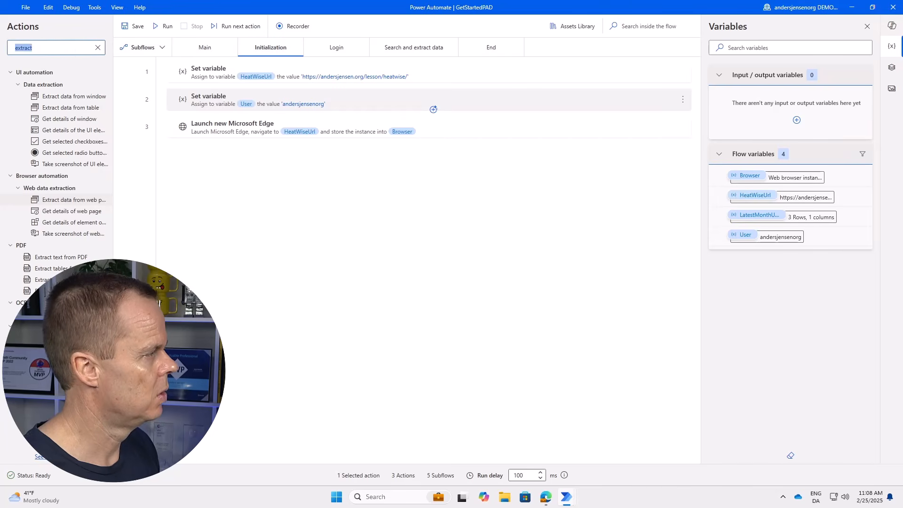
{"action": "type", "text": "set var"}
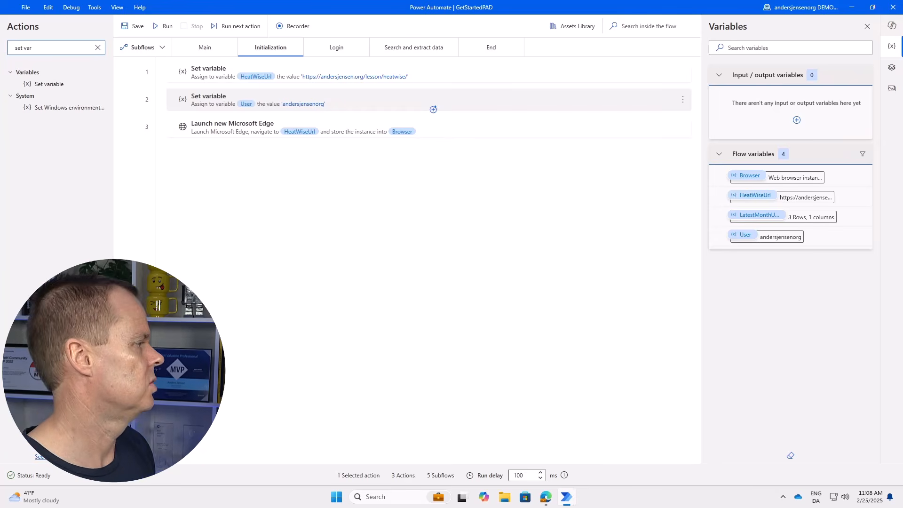
{"action": "left_click_drag", "start_coordinate": [45, 85], "coordinate": [251, 137]}
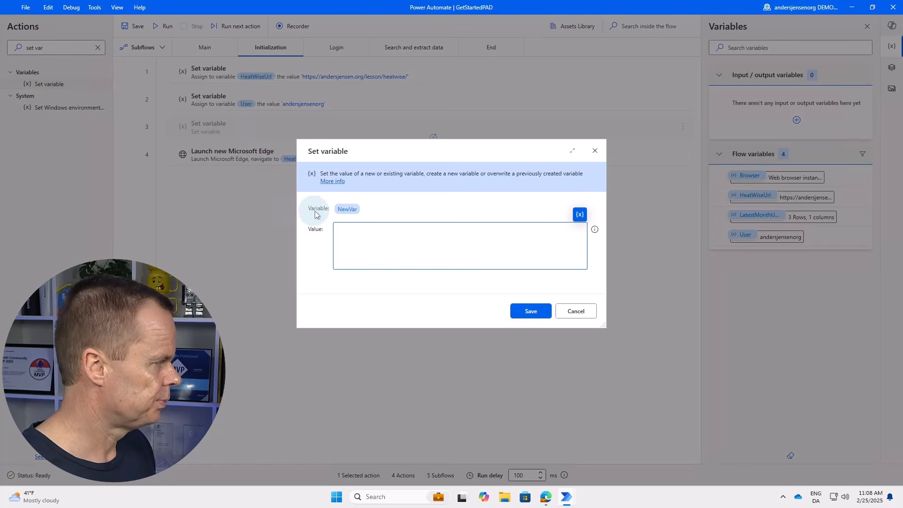
{"action": "left_click", "coordinate": [347, 209]}
{"action": "type", "text": "Proje"}
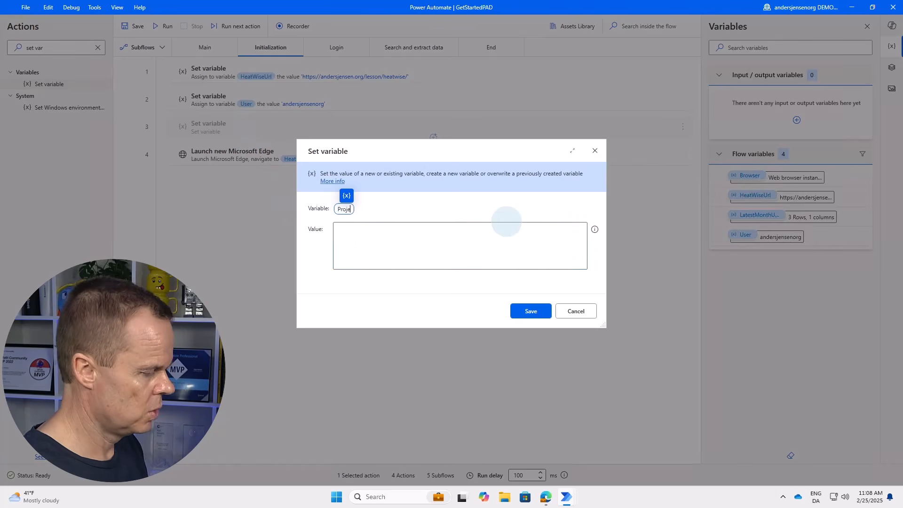
{"action": "type", "text": "ctPath"}
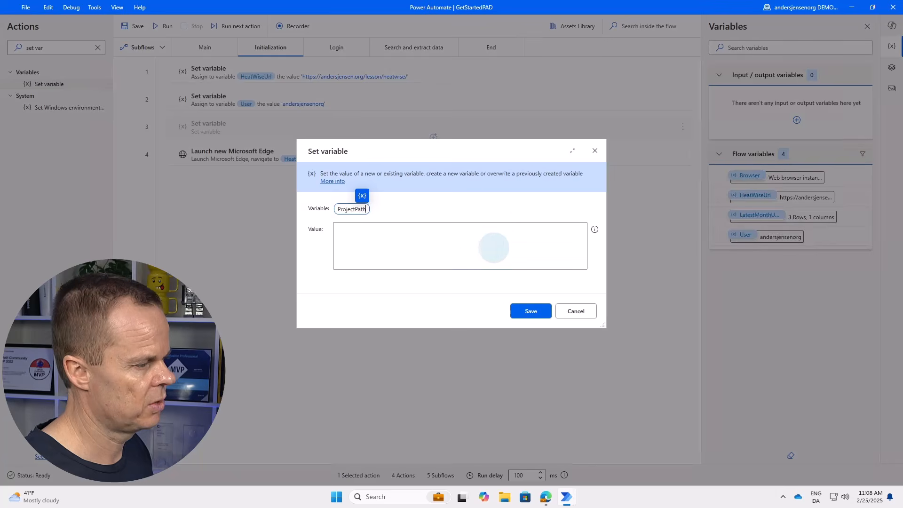
Set its value to the pasted Project folder path without quotation marks, save, then search actions for 'launch'.
{"action": "left_click", "coordinate": [494, 247]}
{"action": "key", "text": "ctrl+v"}
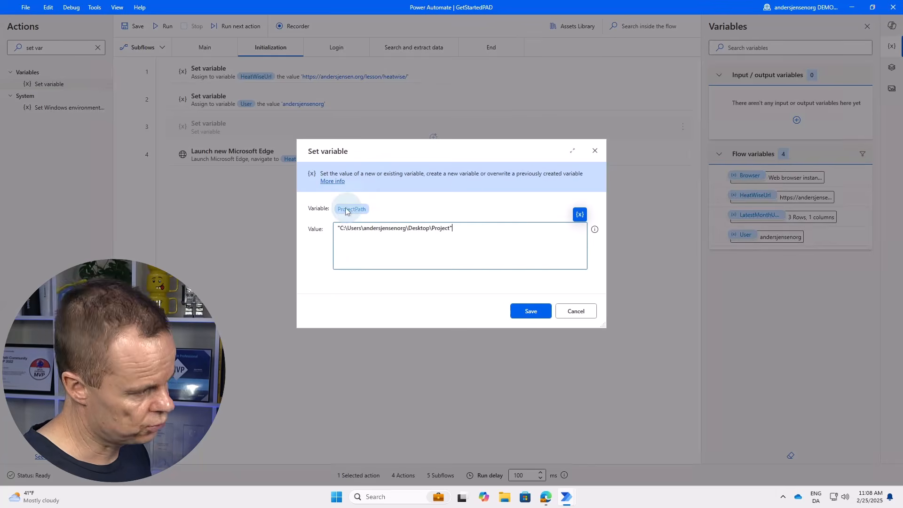
{"action": "left_click", "coordinate": [339, 228]}
{"action": "key", "text": "BackSpace"}
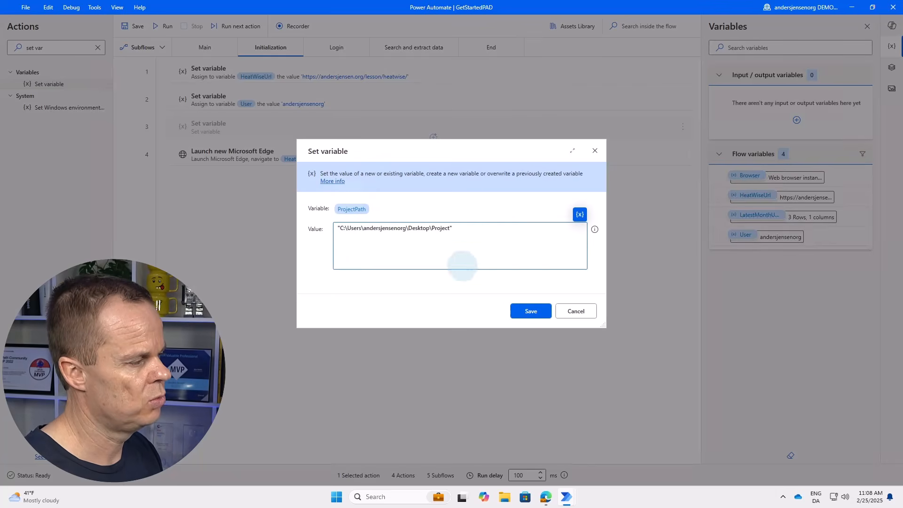
{"action": "left_click", "coordinate": [480, 232]}
{"action": "key", "text": "BackSpace"}
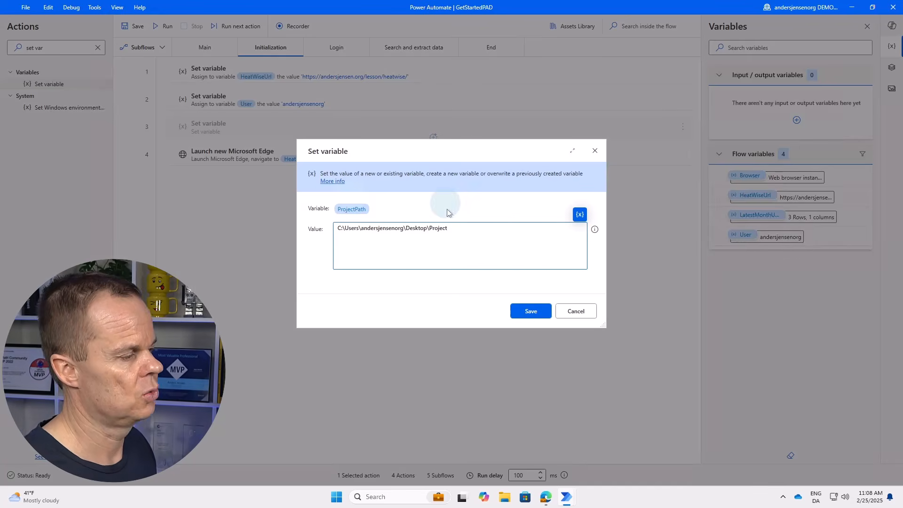
{"action": "left_click", "coordinate": [522, 309]}
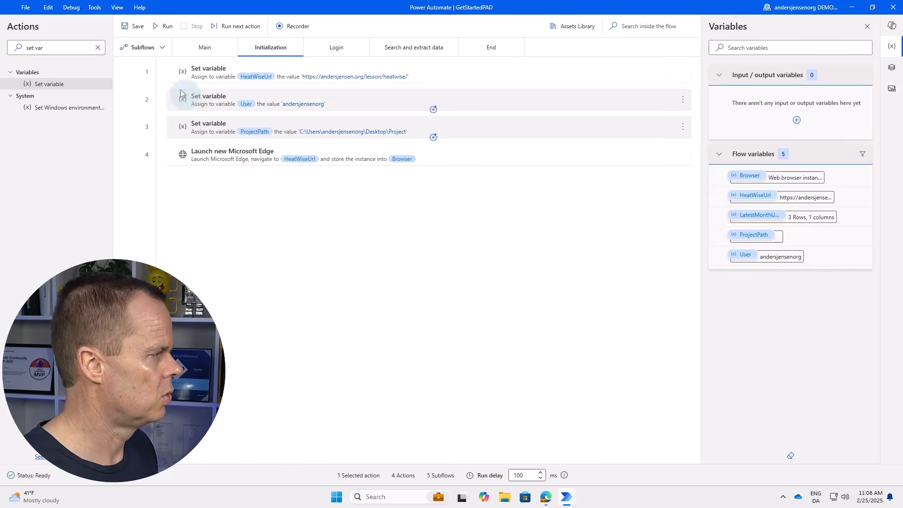
{"action": "left_click_drag", "start_coordinate": [62, 49], "coordinate": [1, 47]}
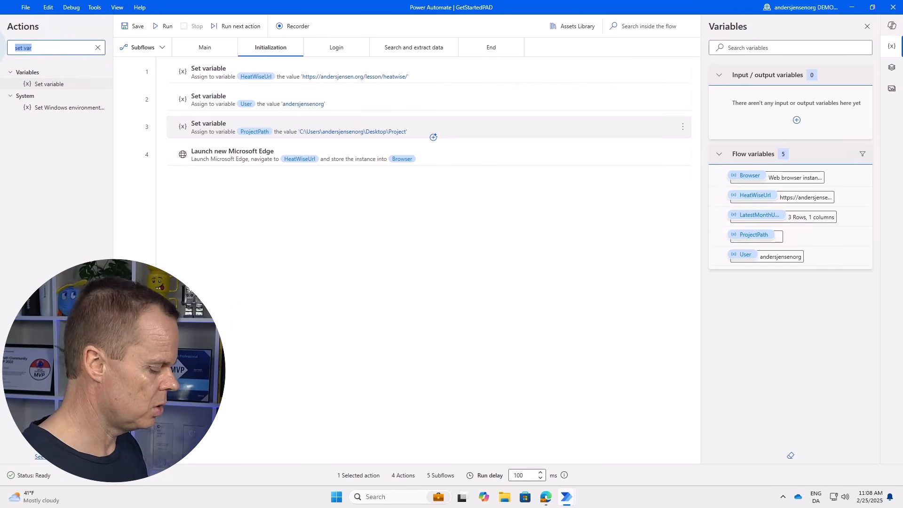
{"action": "type", "text": "launch"}
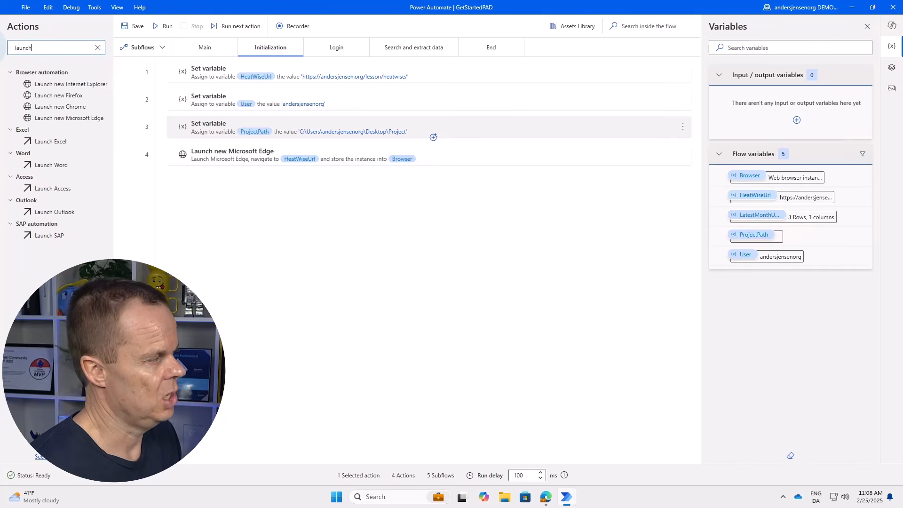
Add Launch Excel as step 4, opening the document %ProjectPath%\tenants.xlsx.
{"action": "left_click_drag", "start_coordinate": [66, 141], "coordinate": [288, 140]}
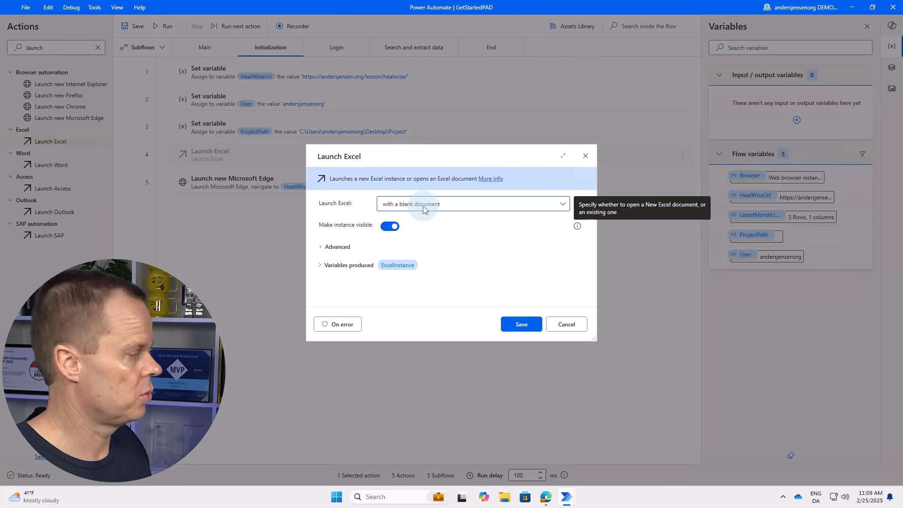
{"action": "left_click", "coordinate": [422, 206]}
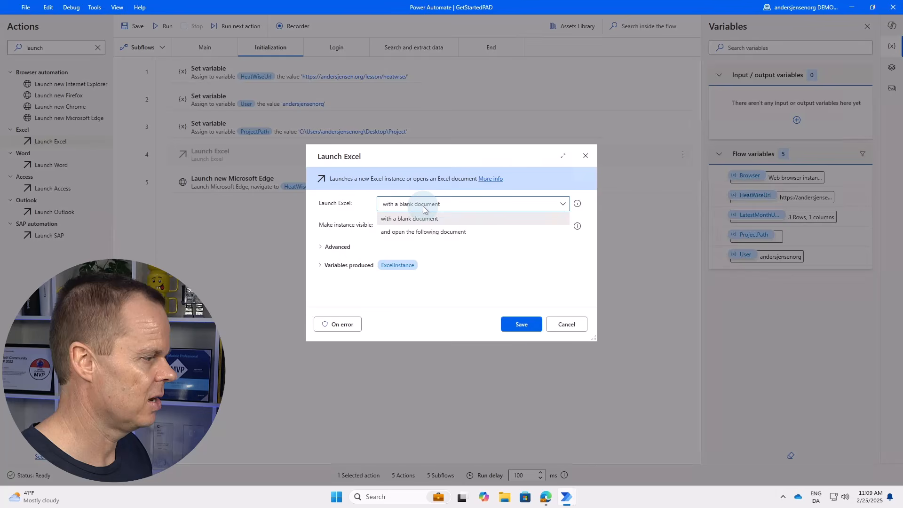
{"action": "left_click", "coordinate": [435, 233]}
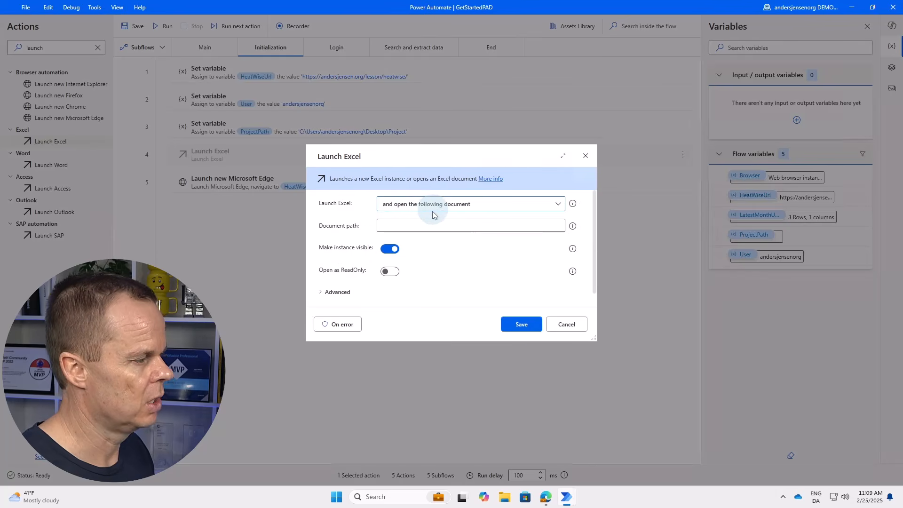
{"action": "left_click", "coordinate": [449, 226]}
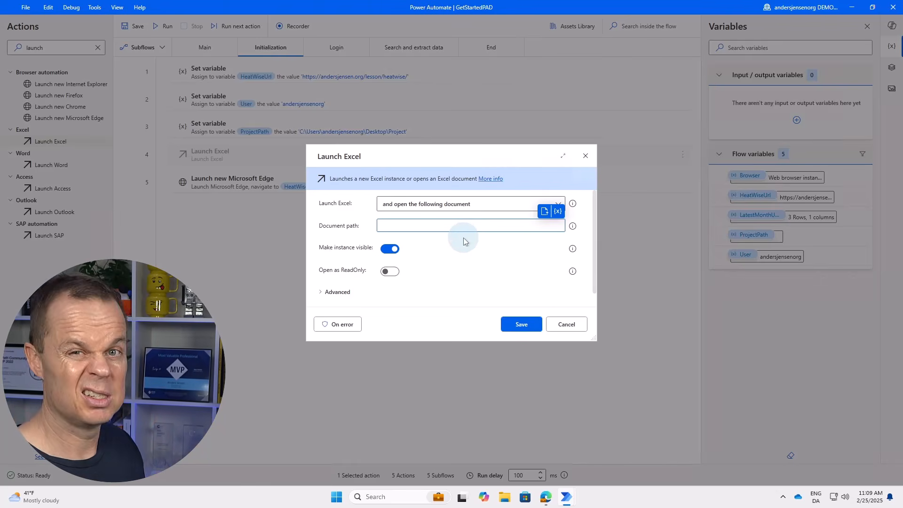
{"action": "left_click", "coordinate": [559, 214]}
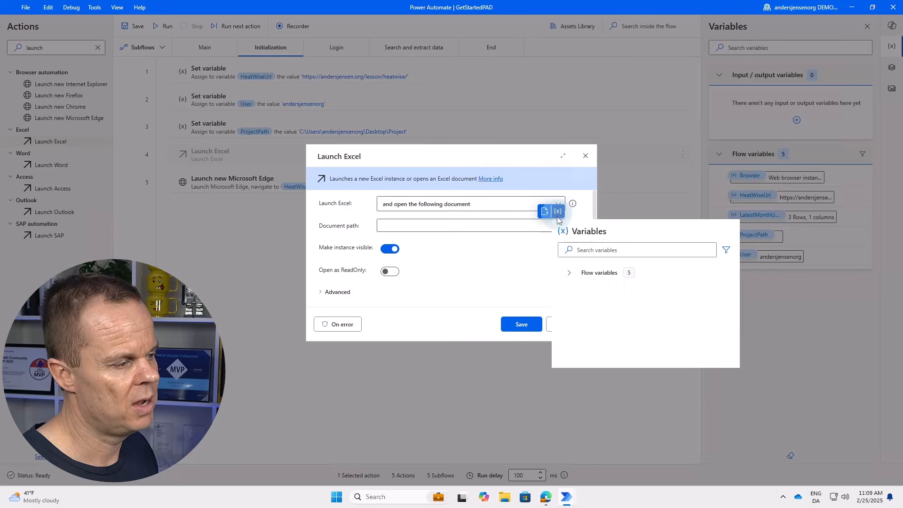
{"action": "double_click", "coordinate": [614, 336]}
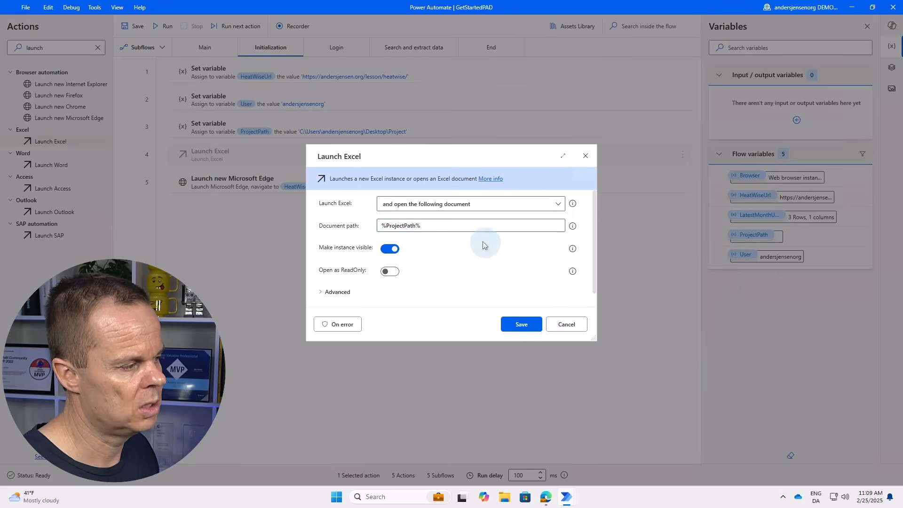
{"action": "type", "text": "\\"}
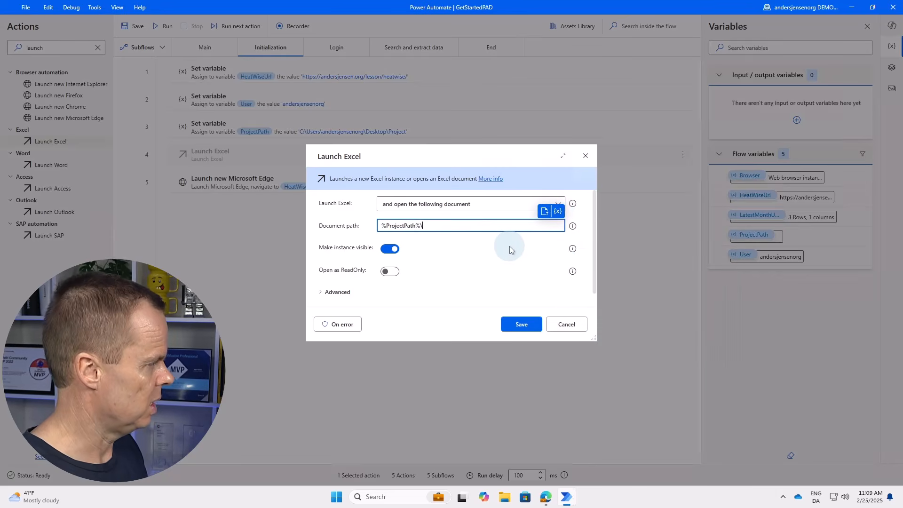
{"action": "type", "text": "tenan"}
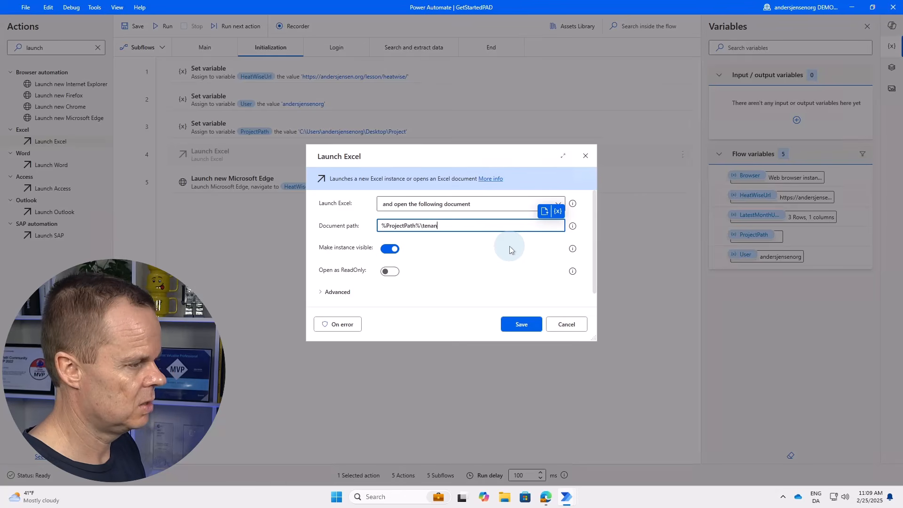
{"action": "type", "text": "ts.xlsx"}
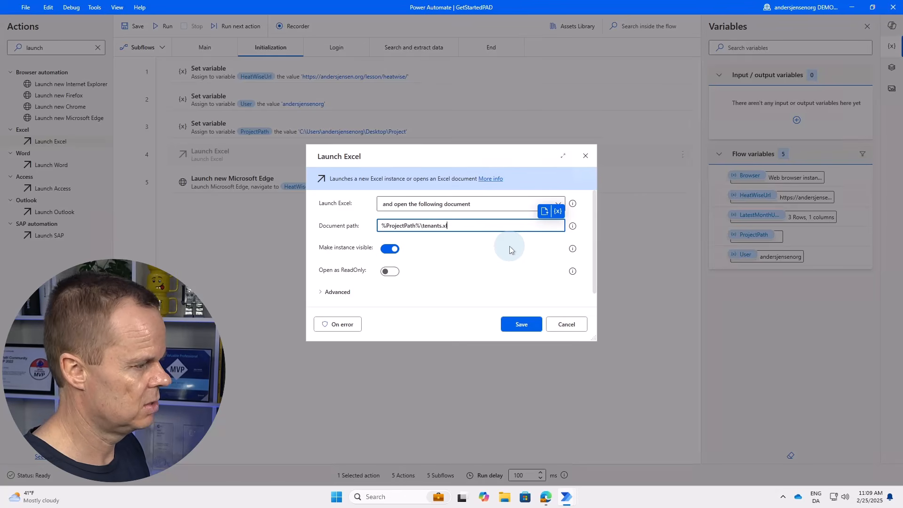
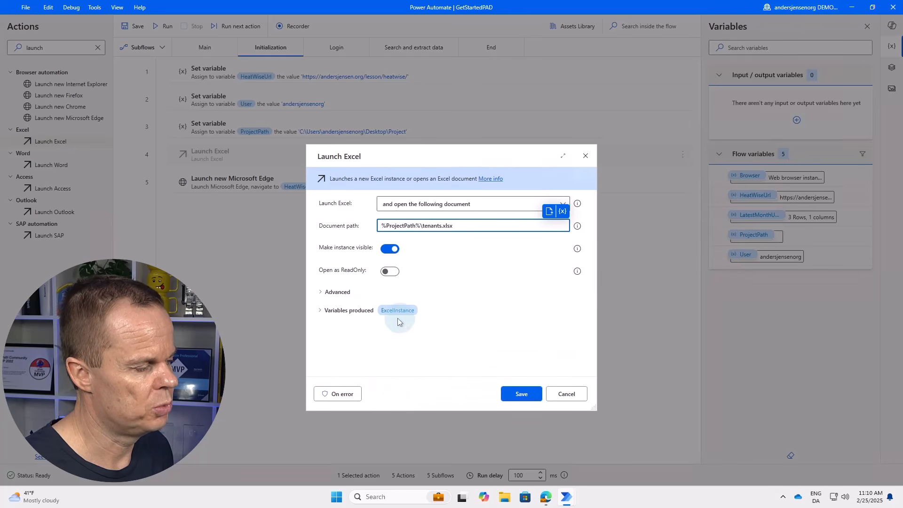
Save the Launch Excel action so step 4 opens %ProjectPath%\tenants.xlsx as ExcelInstance.
{"action": "left_click", "coordinate": [515, 394]}
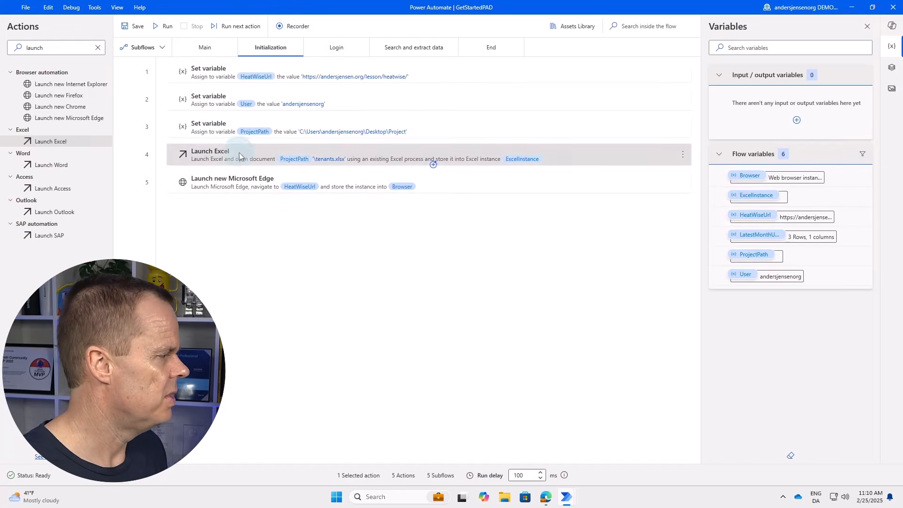
Insert Read from Excel worksheet as step 5, reading all available values into TenantsExcelData.
{"action": "left_click", "coordinate": [84, 48]}
{"action": "key", "text": "ctrl+a"}
{"action": "type", "text": "rea"}
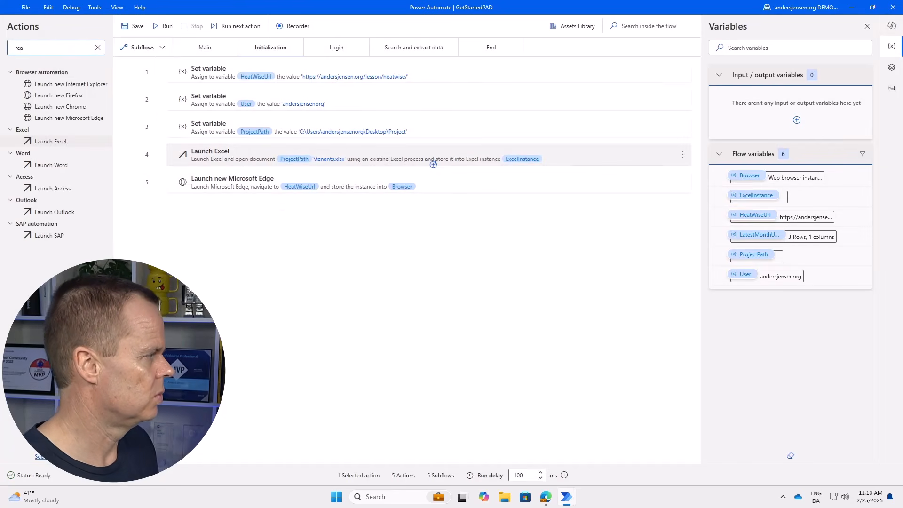
{"action": "type", "text": "d fr"}
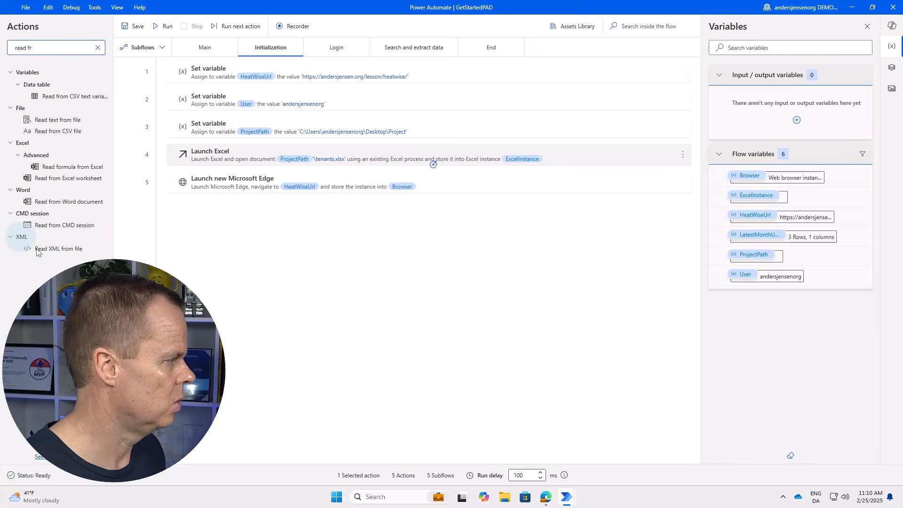
{"action": "left_click_drag", "start_coordinate": [80, 178], "coordinate": [229, 172]}
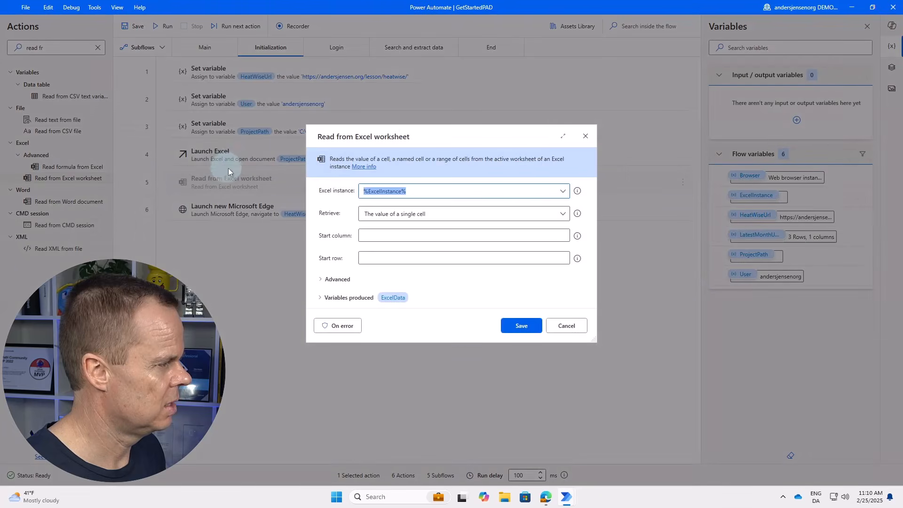
{"action": "left_click", "coordinate": [412, 218]}
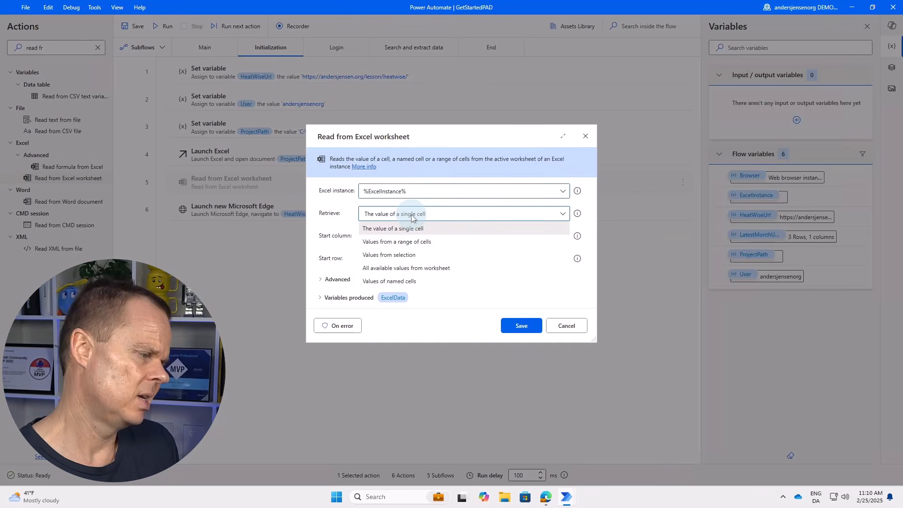
{"action": "left_click", "coordinate": [431, 269]}
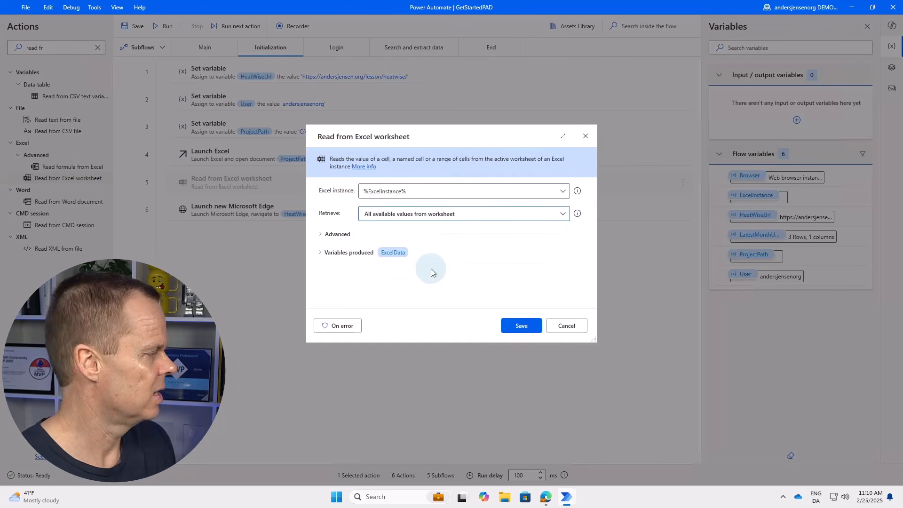
{"action": "left_click", "coordinate": [384, 253]}
{"action": "left_click", "coordinate": [381, 269]}
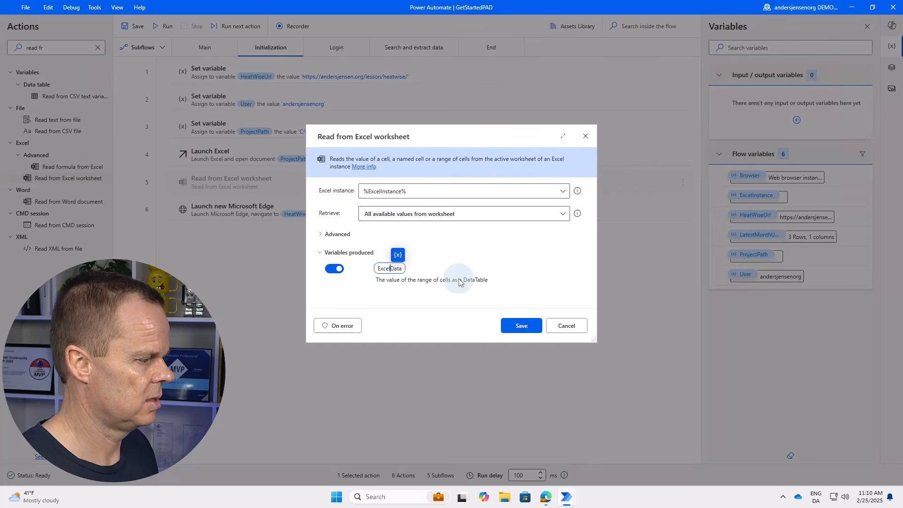
{"action": "type", "text": "Tenants"}
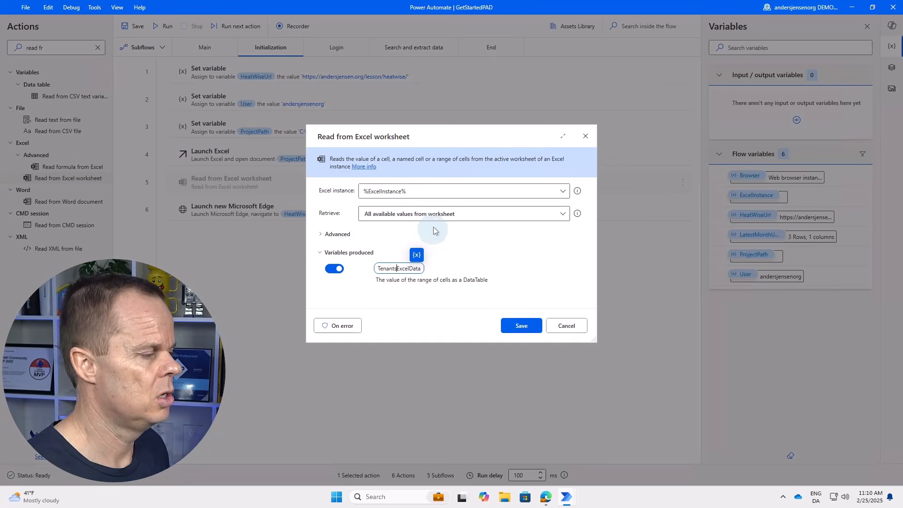
{"action": "left_click", "coordinate": [520, 325]}
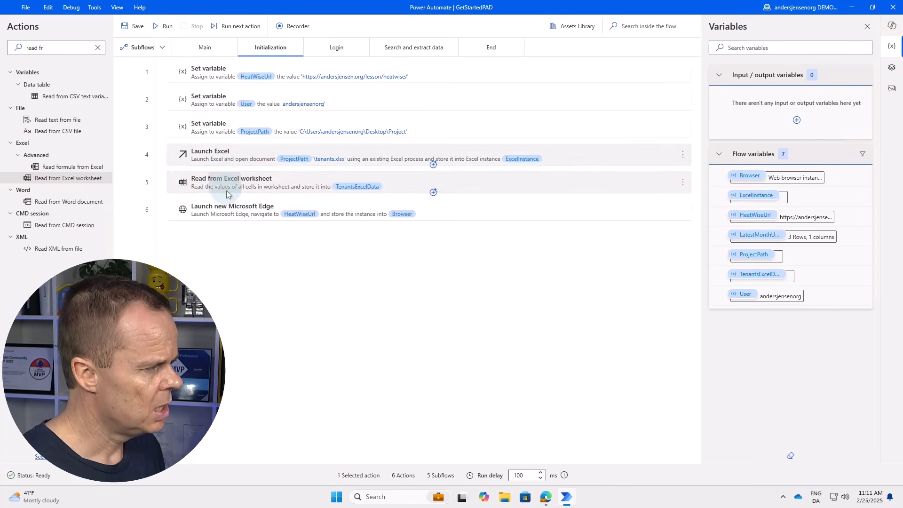
Add Close Excel with 'Do not save document' at the top of End, then test-run the flow.
{"action": "left_click", "coordinate": [480, 49]}
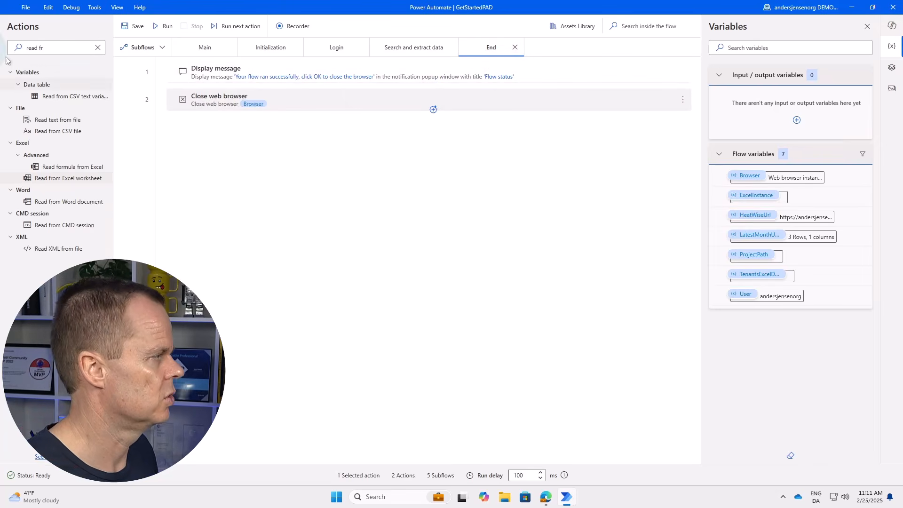
{"action": "triple_click", "coordinate": [58, 49]}
{"action": "type", "text": "close"}
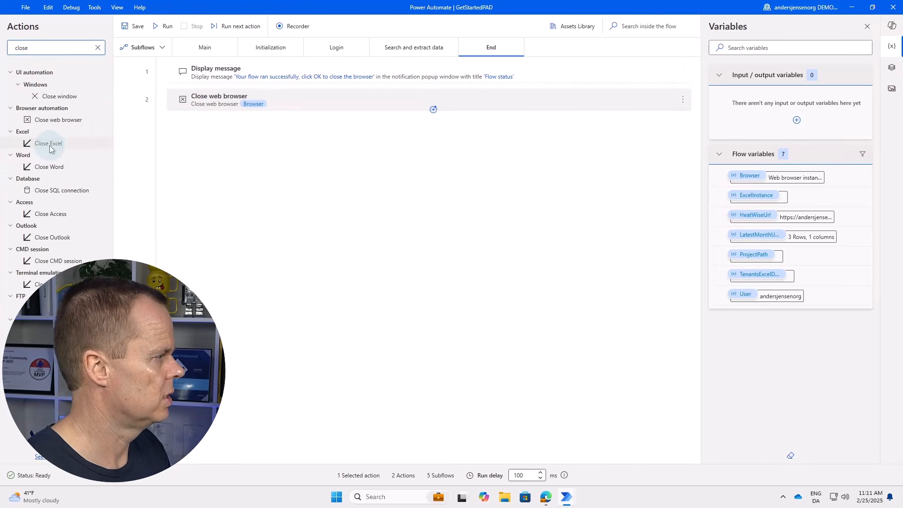
{"action": "left_click_drag", "start_coordinate": [47, 144], "coordinate": [260, 66]}
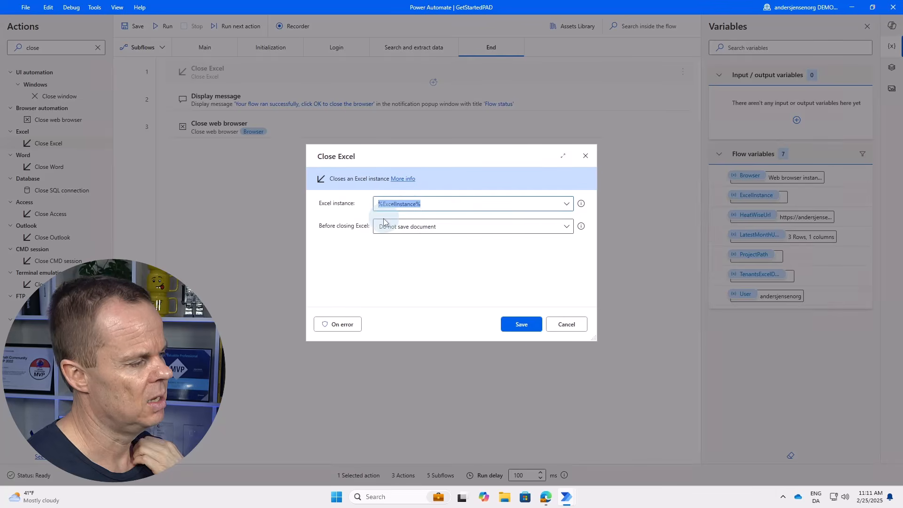
{"action": "left_click", "coordinate": [411, 230]}
{"action": "left_click", "coordinate": [413, 240]}
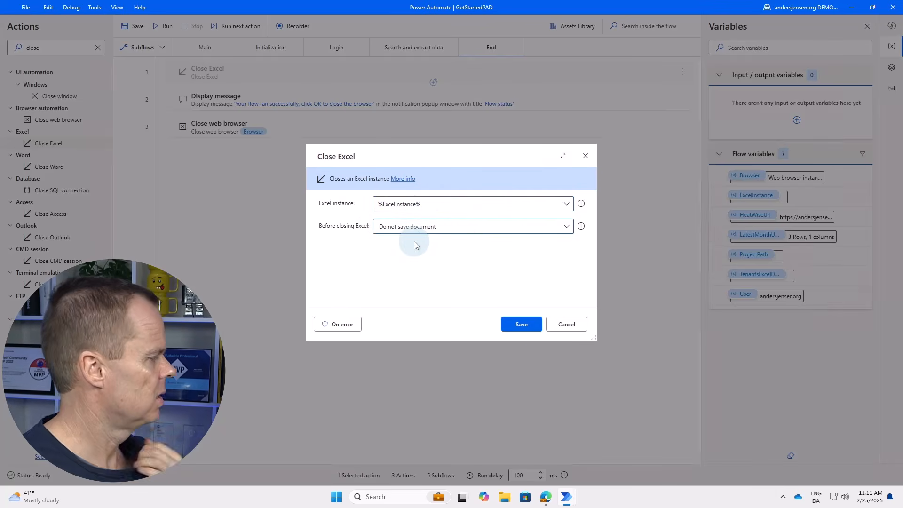
{"action": "left_click", "coordinate": [522, 325]}
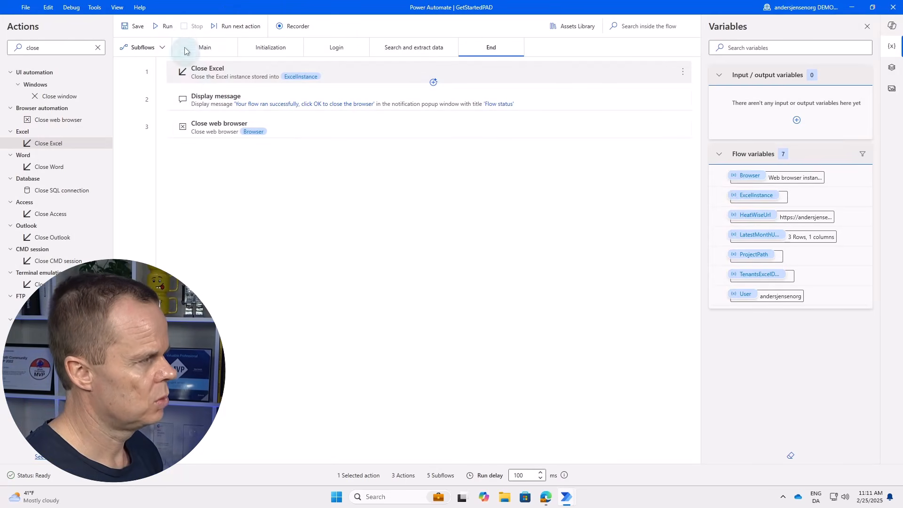
{"action": "left_click", "coordinate": [164, 28]}
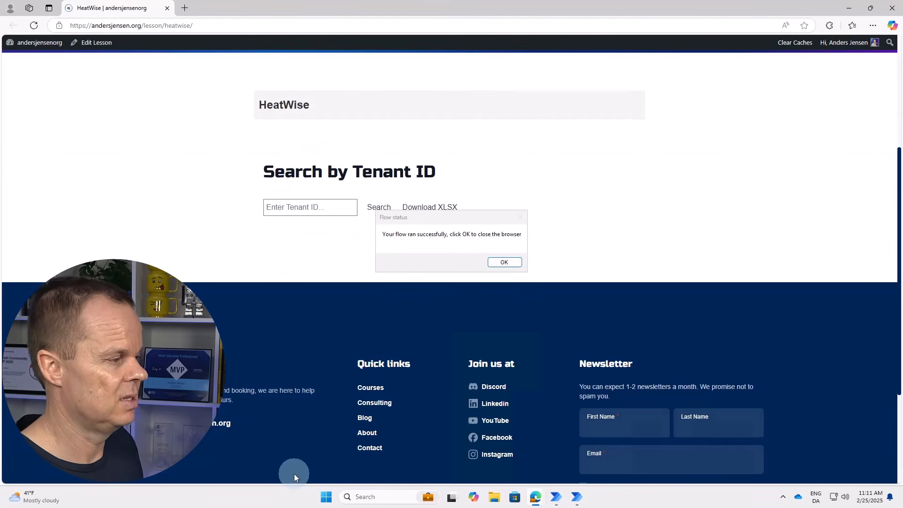
Acknowledge the Flow status success message so the HeatWise browser closes.
{"action": "left_click", "coordinate": [504, 262]}
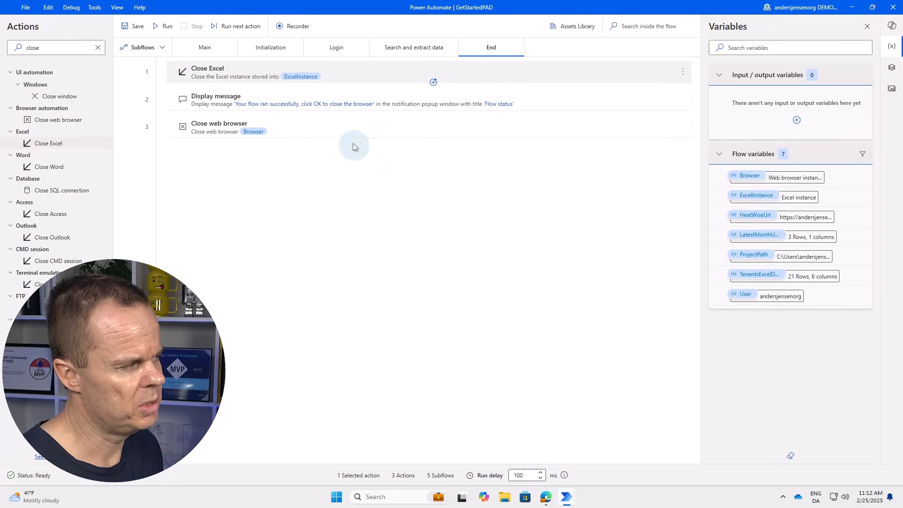
Change the run delay from 100 to 1 ms and save the flow.
{"action": "left_click", "coordinate": [273, 83]}
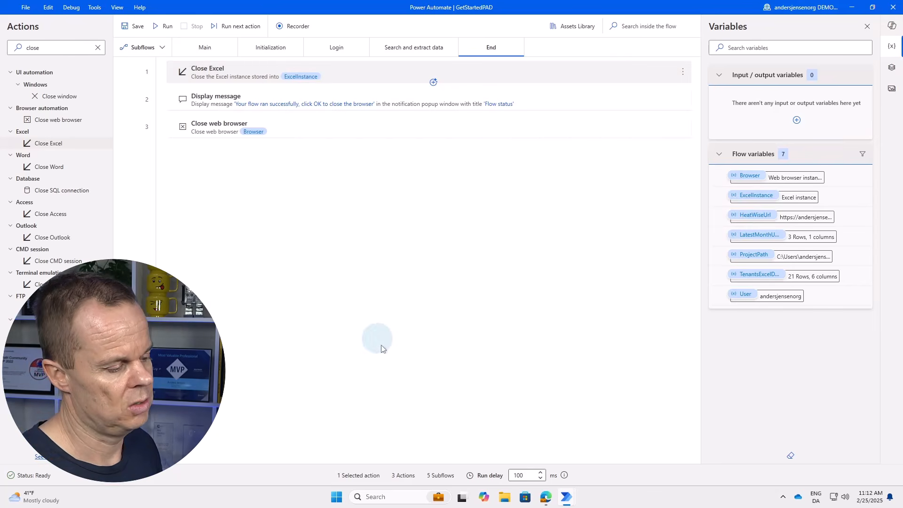
{"action": "left_click_drag", "start_coordinate": [536, 476], "coordinate": [503, 480]}
{"action": "type", "text": "1"}
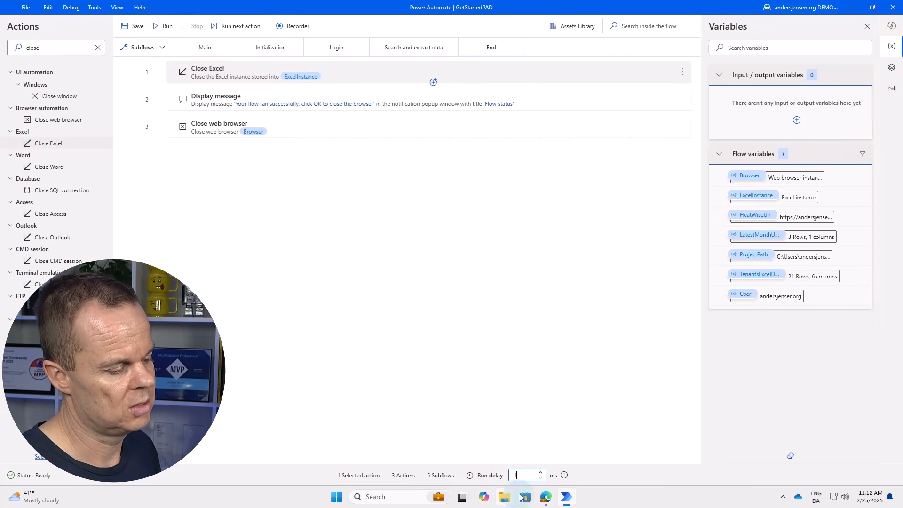
{"action": "left_click", "coordinate": [506, 441]}
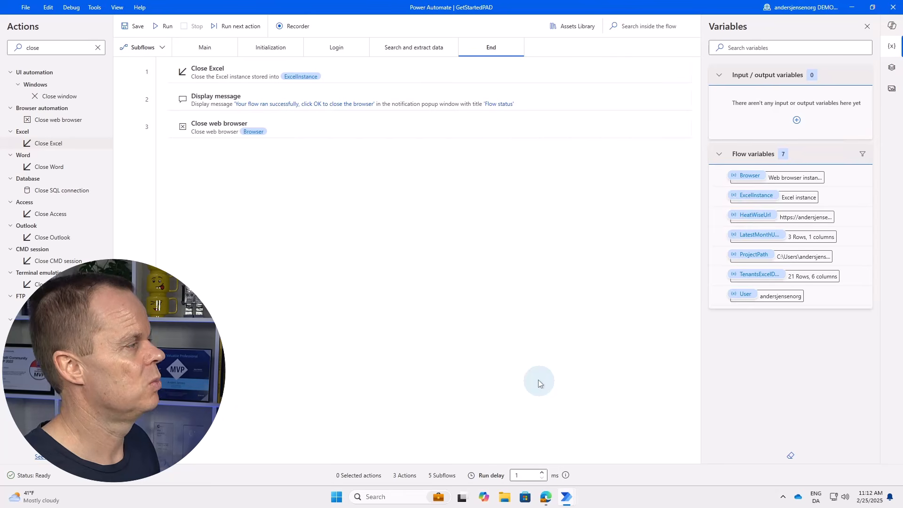
{"action": "left_click", "coordinate": [135, 25]}
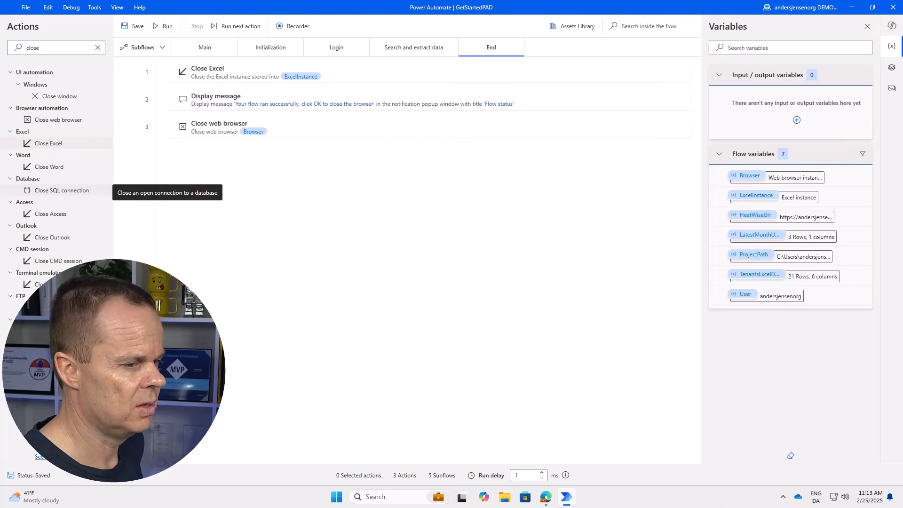
Inspect TenantsExcelData's 21 rows, noting the first row holds the column headers.
{"action": "double_click", "coordinate": [814, 278]}
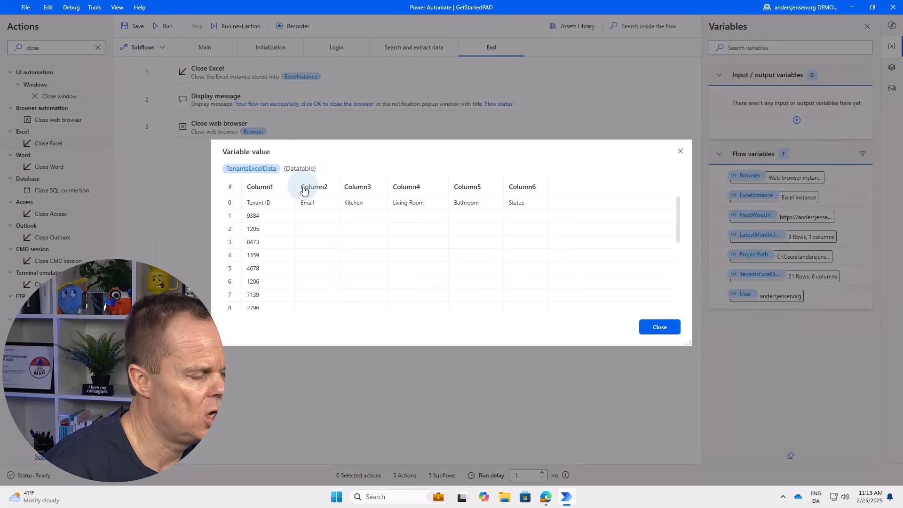
{"action": "left_click", "coordinate": [661, 326]}
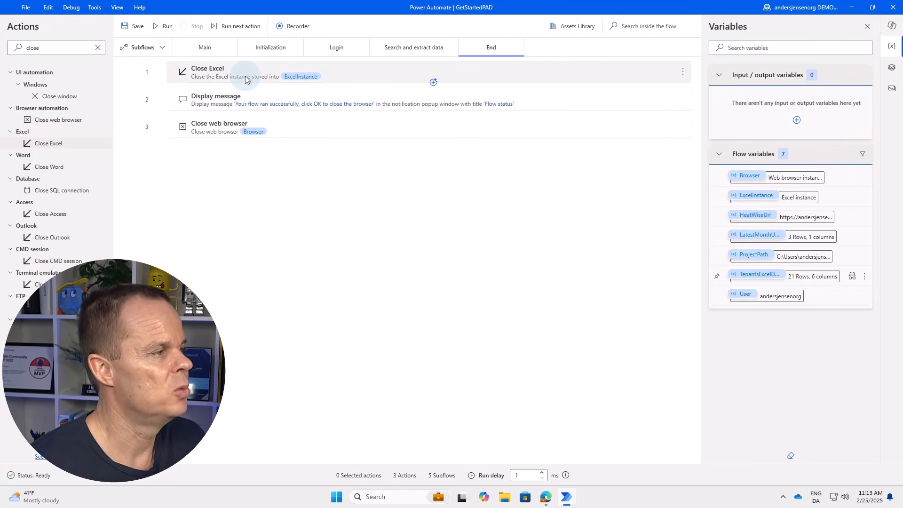
Make Read from Excel worksheet treat the first row as column names, then rerun the flow successfully.
{"action": "left_click", "coordinate": [267, 50]}
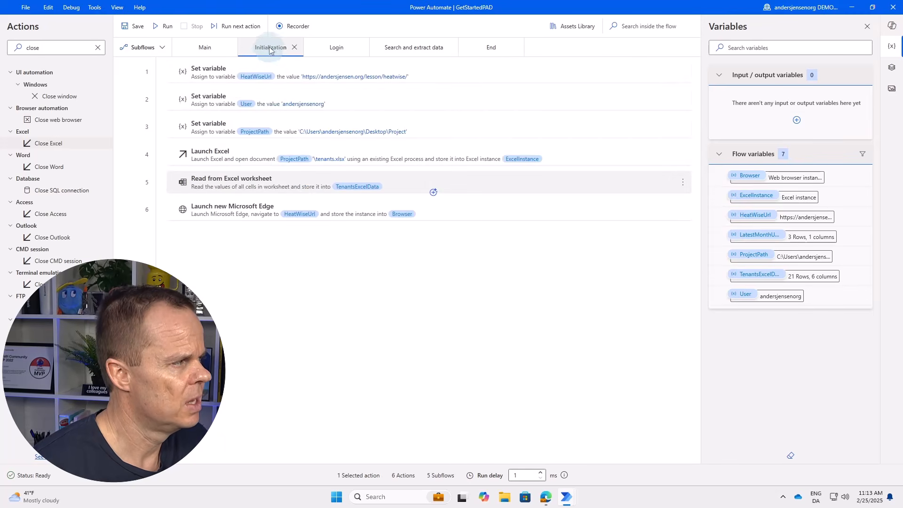
{"action": "left_click", "coordinate": [250, 184]}
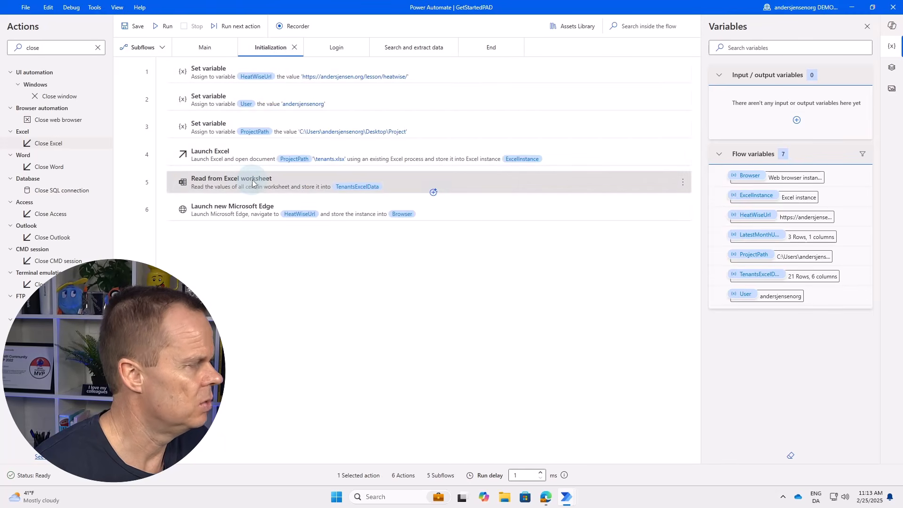
{"action": "double_click", "coordinate": [253, 183]}
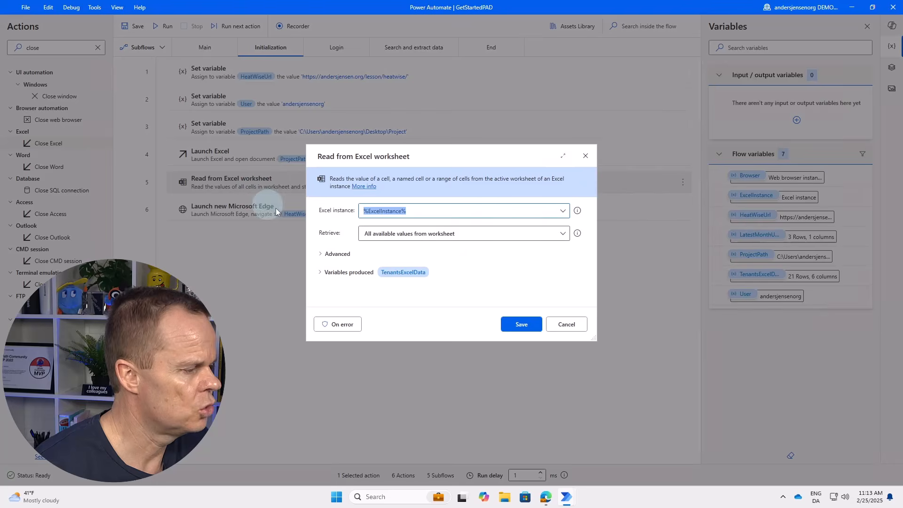
{"action": "left_click", "coordinate": [332, 254]}
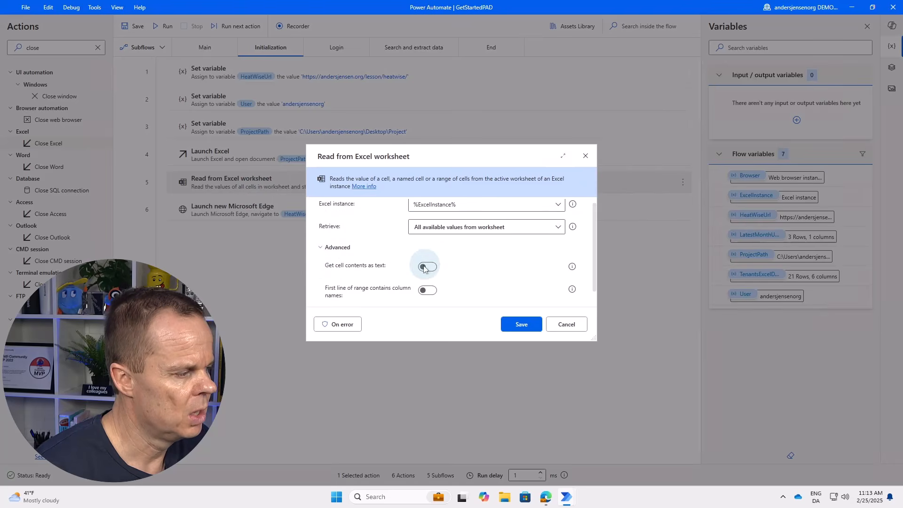
{"action": "left_click", "coordinate": [427, 290]}
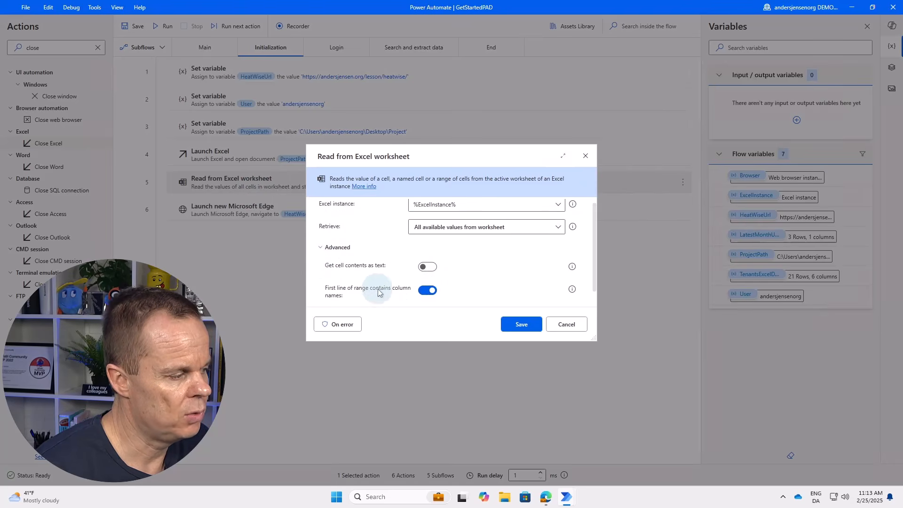
{"action": "left_click", "coordinate": [509, 323]}
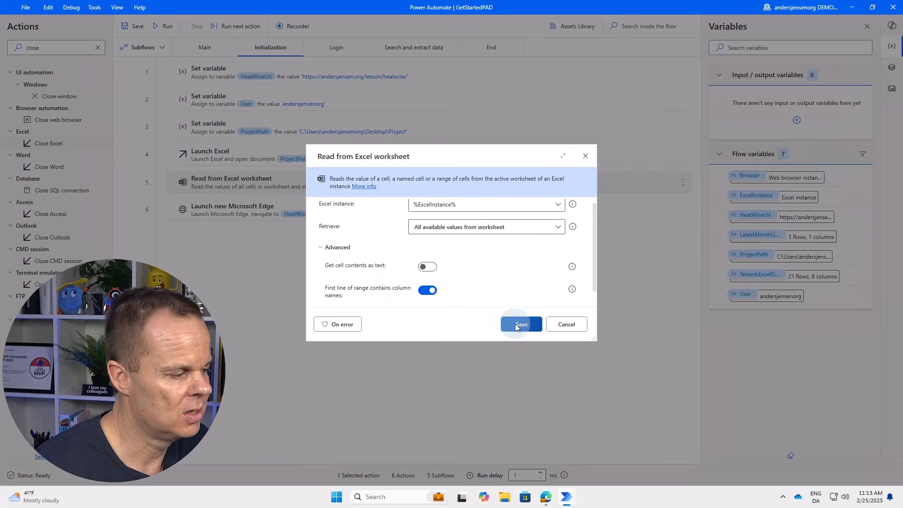
{"action": "left_click", "coordinate": [165, 26]}
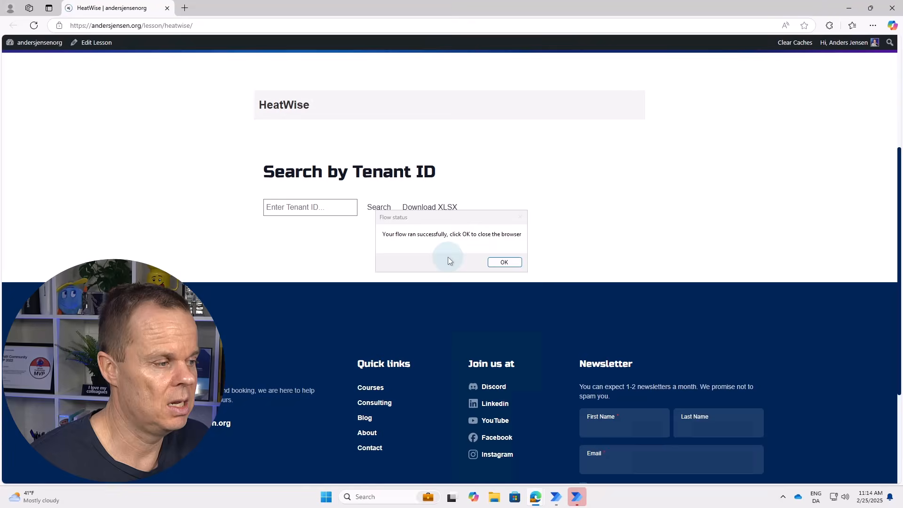
{"action": "left_click", "coordinate": [504, 262]}
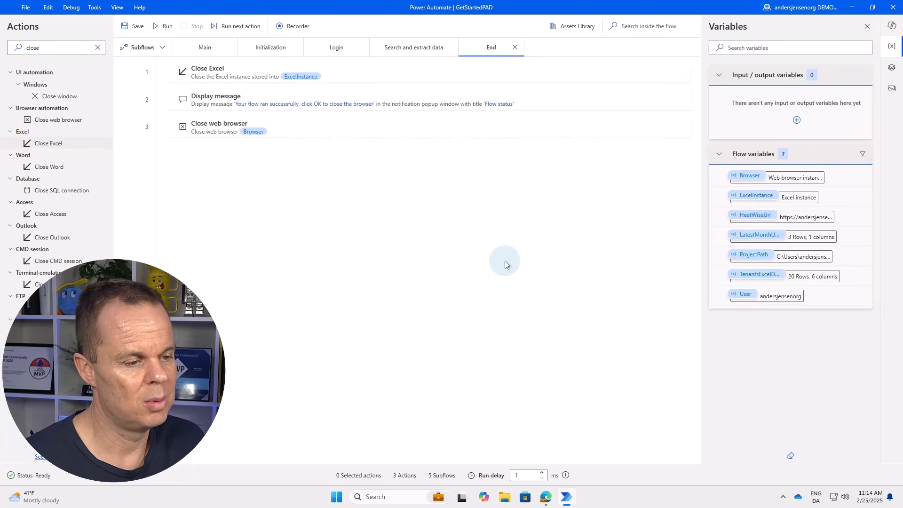
{"action": "double_click", "coordinate": [806, 277]}
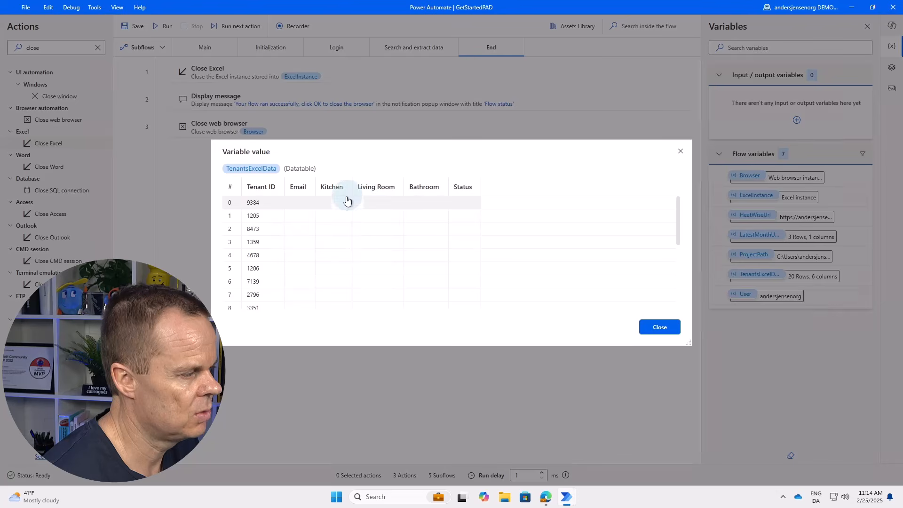
{"action": "left_click", "coordinate": [656, 327]}
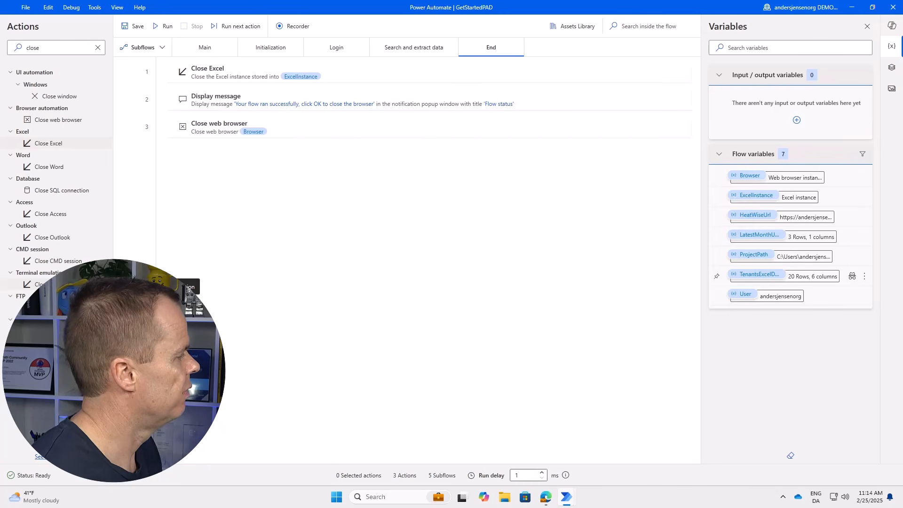
Insert a For each loop before the Search and extract data call in Main.
{"action": "left_click", "coordinate": [200, 45]}
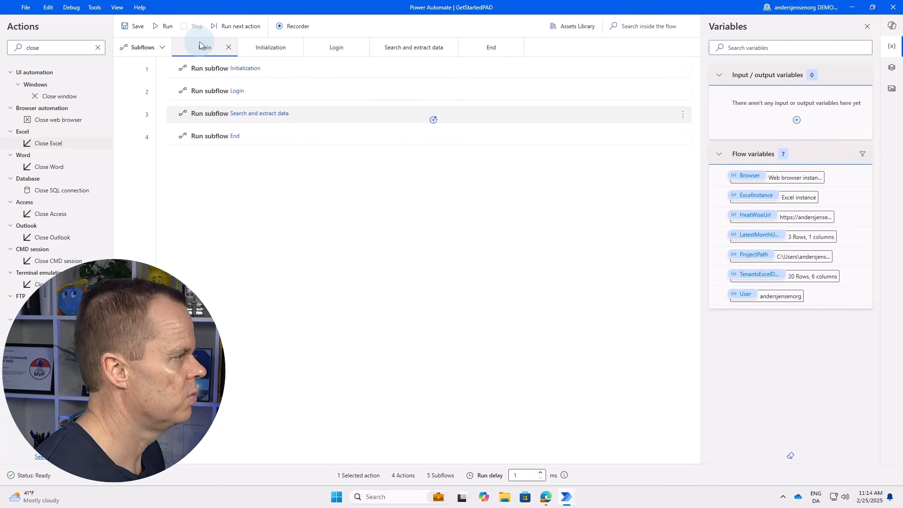
{"action": "left_click", "coordinate": [238, 121]}
{"action": "left_click", "coordinate": [251, 113]}
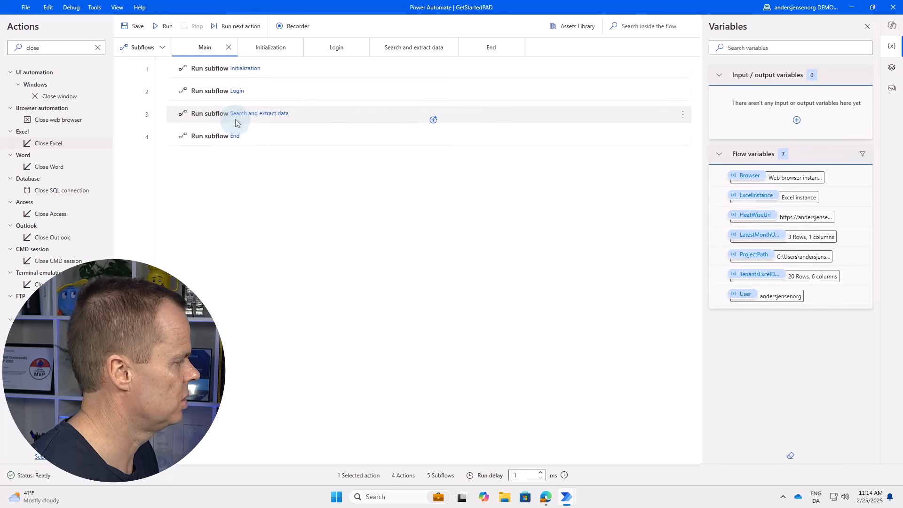
{"action": "left_click", "coordinate": [250, 119]}
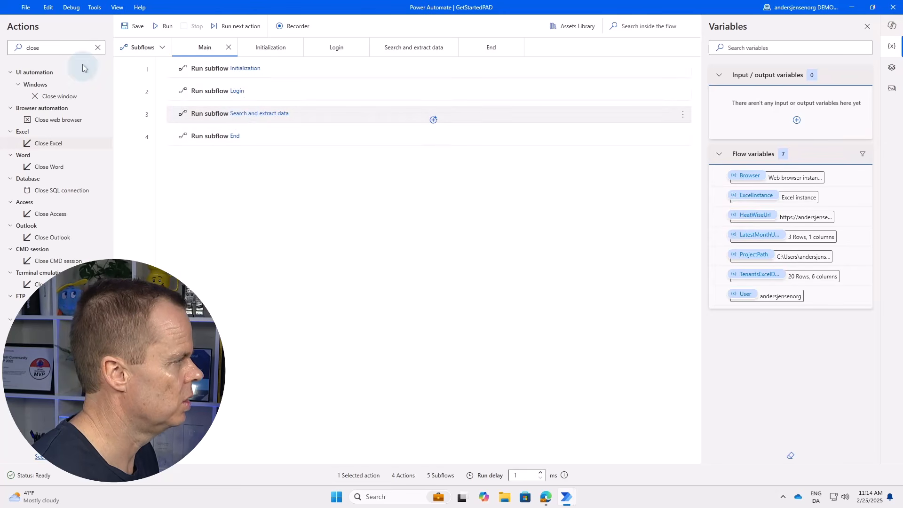
{"action": "left_click_drag", "start_coordinate": [90, 47], "coordinate": [1, 53]}
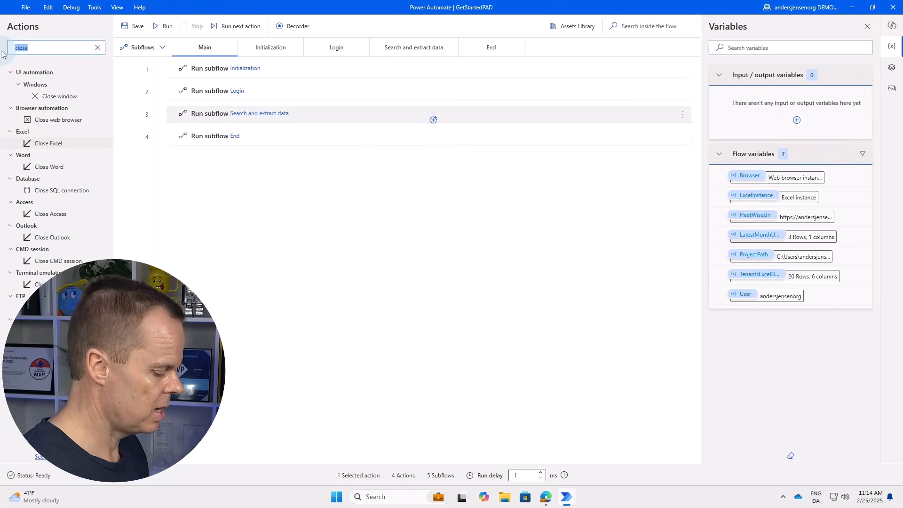
{"action": "type", "text": "for each"}
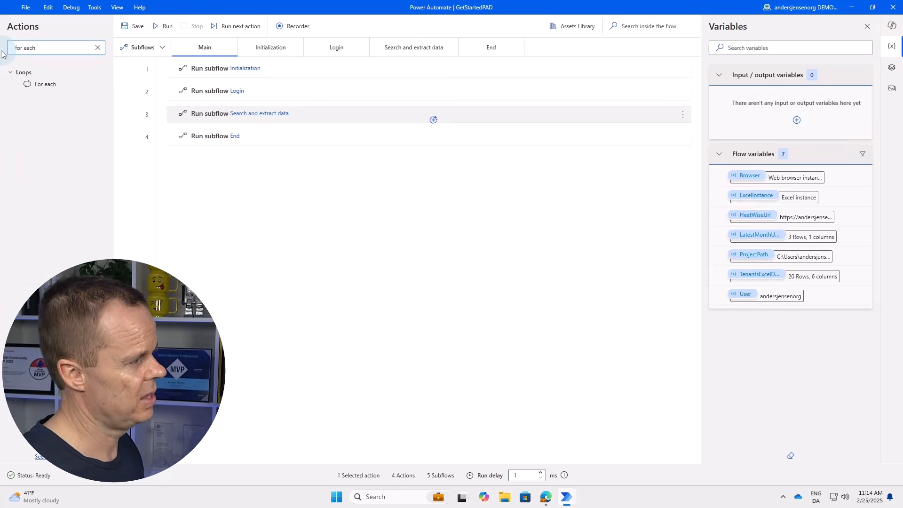
{"action": "left_click", "coordinate": [241, 120]}
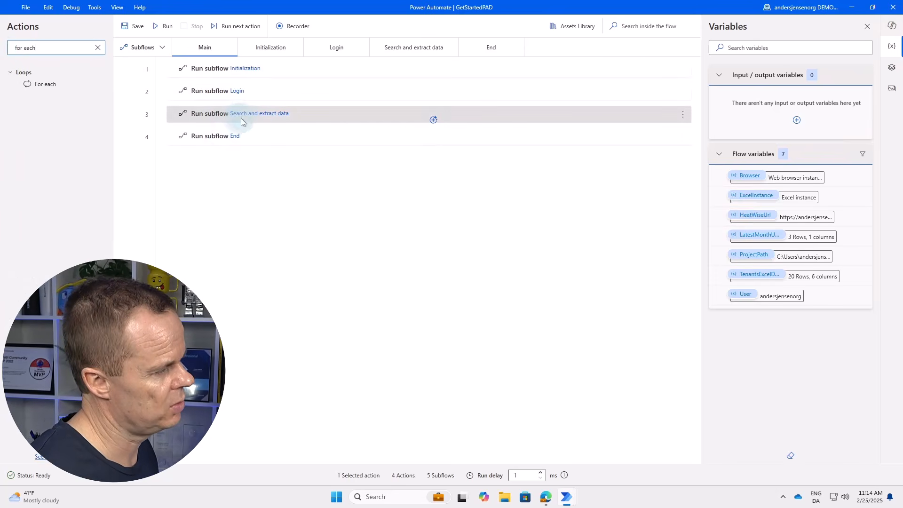
{"action": "left_click_drag", "start_coordinate": [44, 83], "coordinate": [216, 118]}
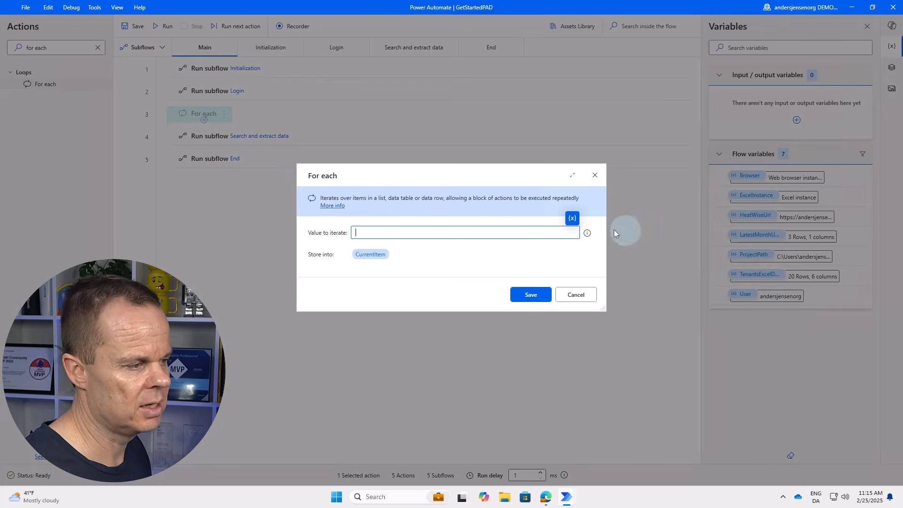
Make the loop iterate %TenantsExcelData% with the item variable renamed to CurrentTenant.
{"action": "left_click", "coordinate": [573, 219]}
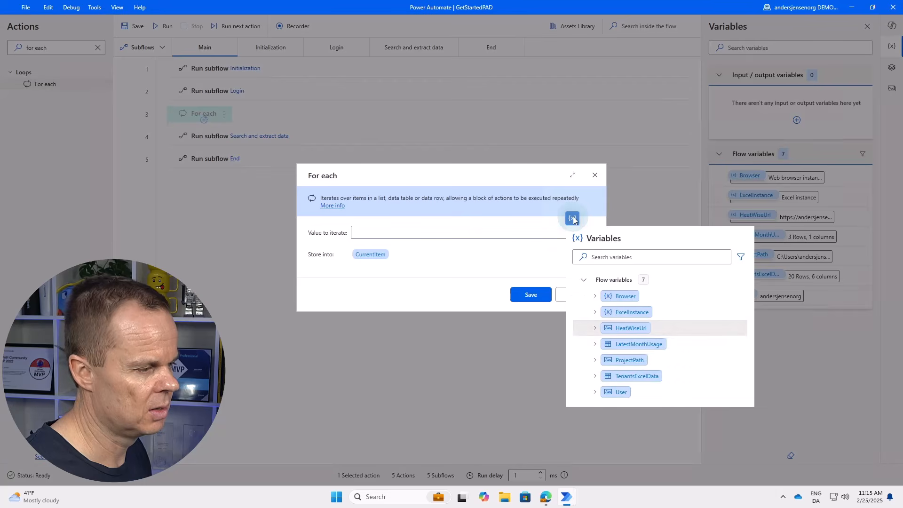
{"action": "left_click", "coordinate": [639, 377]}
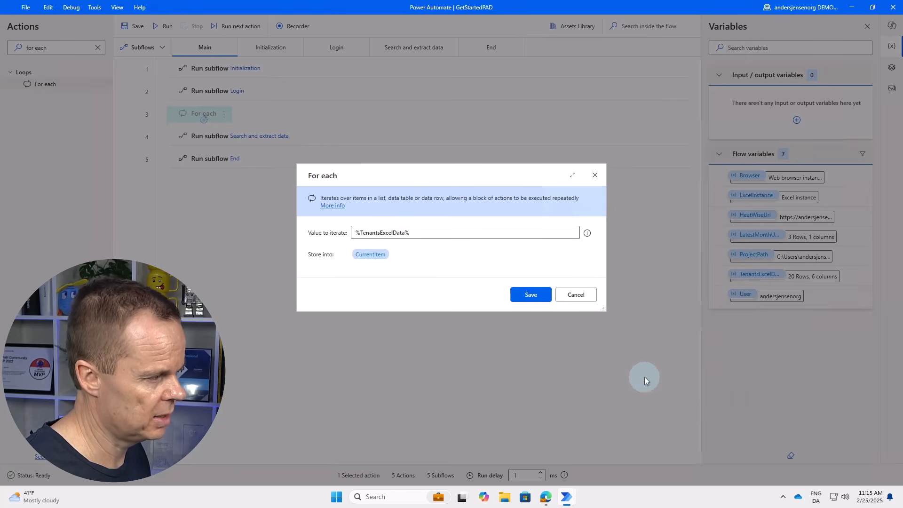
{"action": "left_click", "coordinate": [374, 255]}
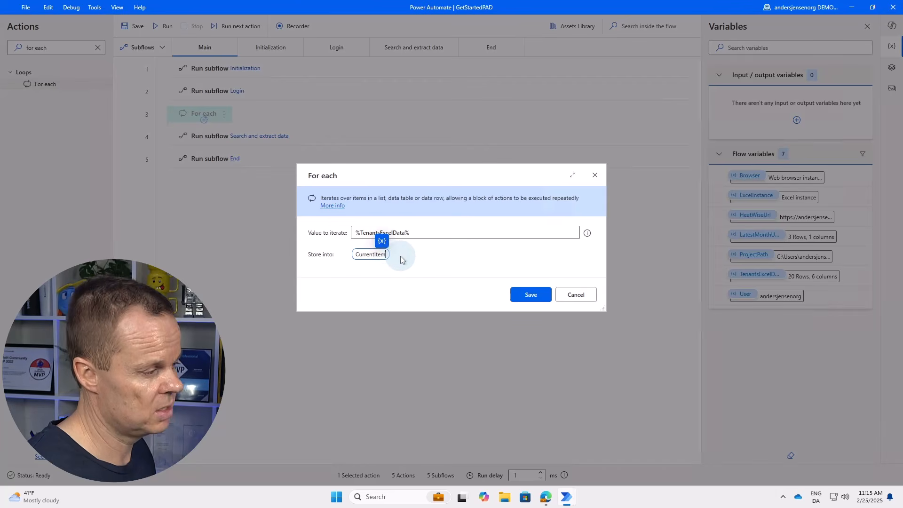
{"action": "key", "text": "BackSpace"}
{"action": "key", "text": "BackSpace"}
{"action": "key", "text": "BackSpace"}
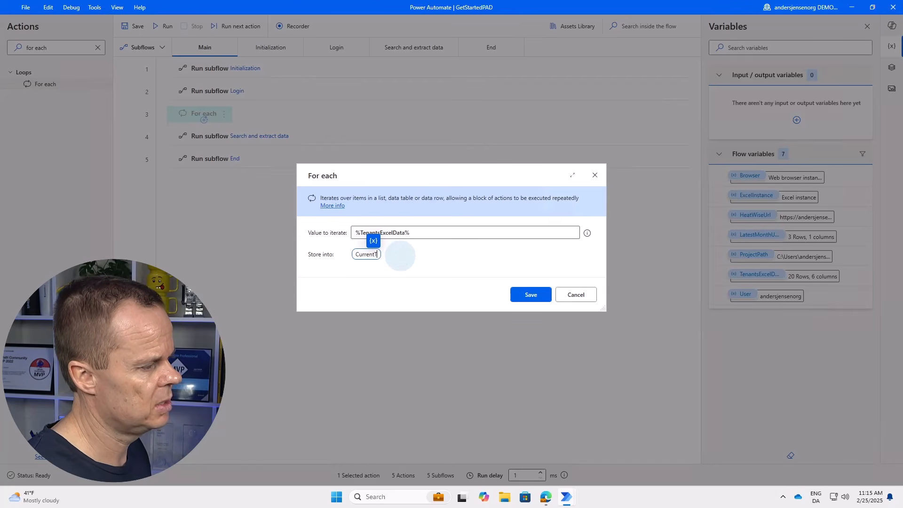
{"action": "type", "text": "Tenant"}
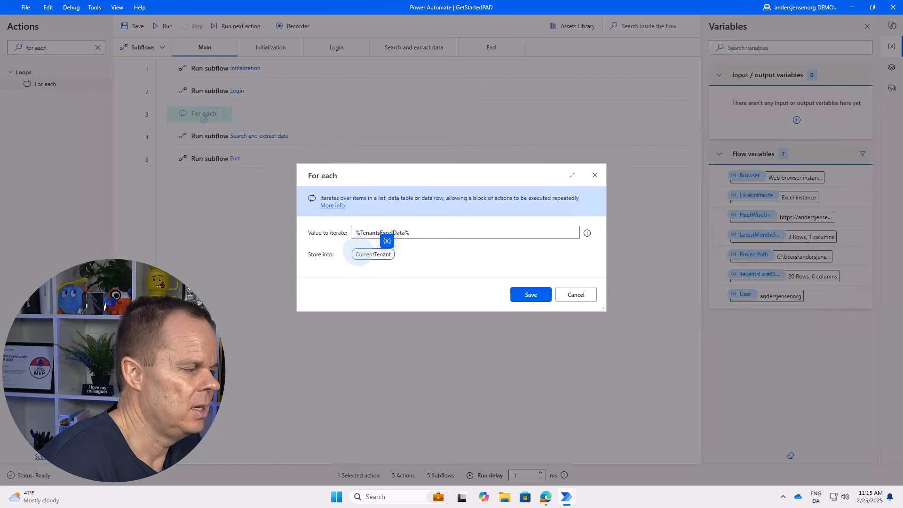
{"action": "left_click", "coordinate": [375, 255]}
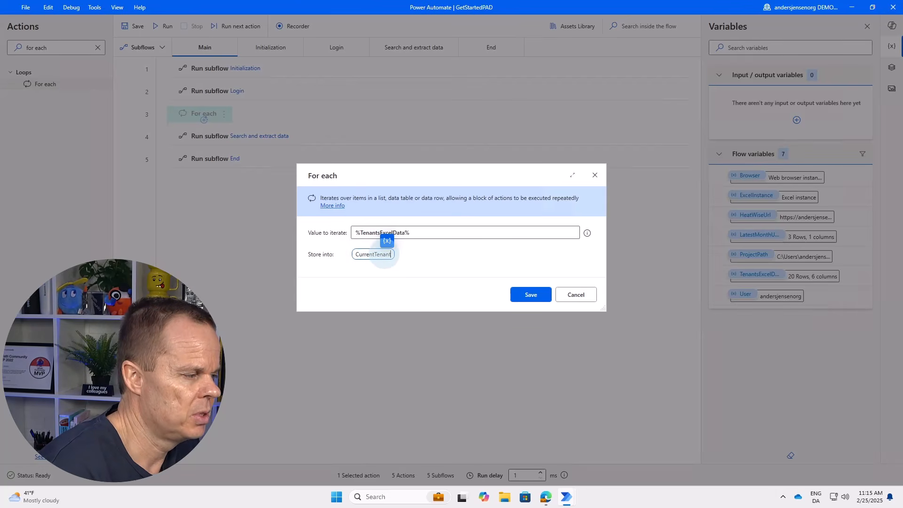
{"action": "left_click", "coordinate": [400, 257]}
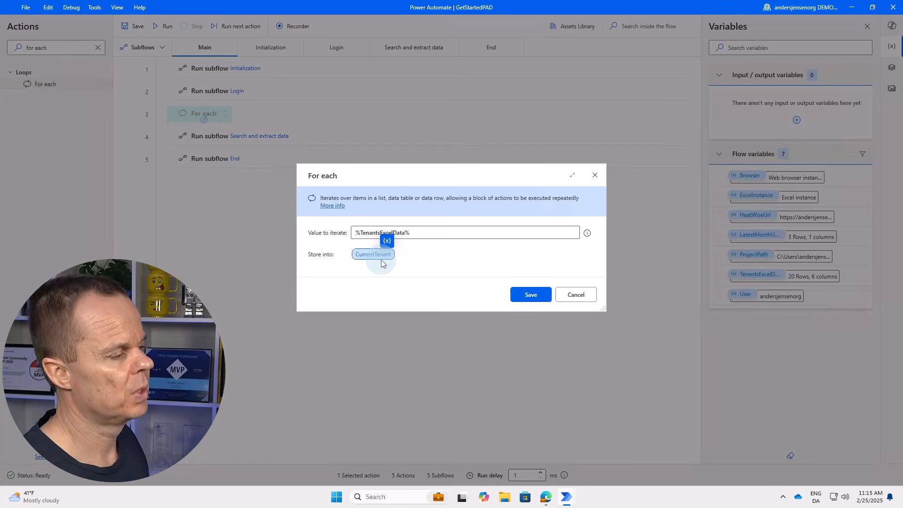
{"action": "left_click", "coordinate": [530, 295]}
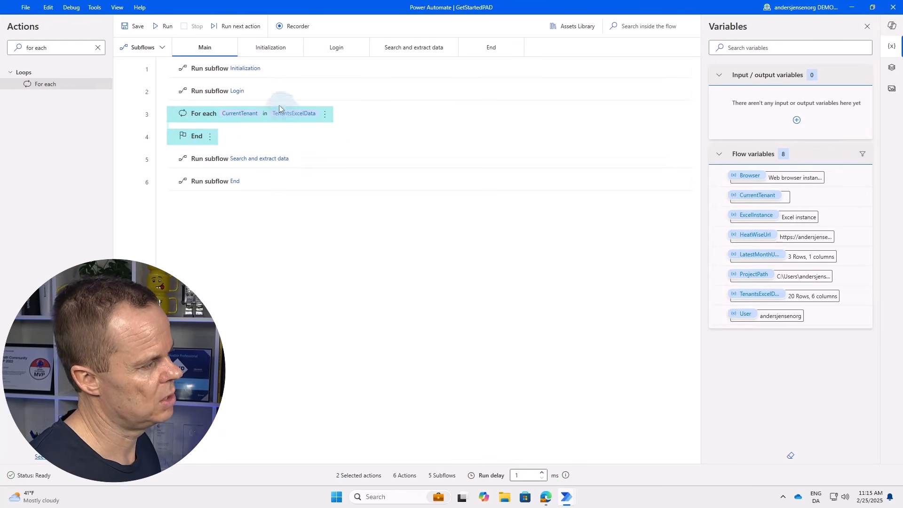
Move the Search and extract data call inside the For each loop, then preview TenantsExcelData.
{"action": "left_click", "coordinate": [201, 120]}
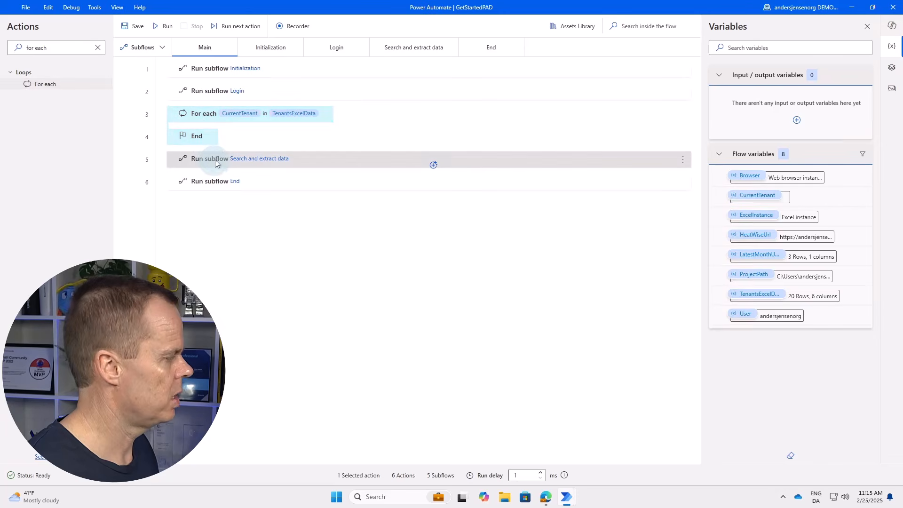
{"action": "left_click_drag", "start_coordinate": [216, 162], "coordinate": [221, 143]}
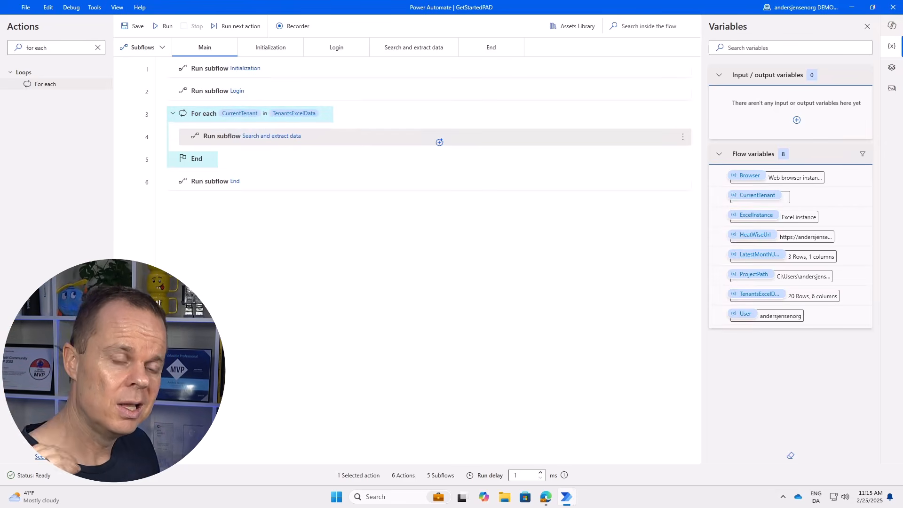
{"action": "double_click", "coordinate": [799, 297]}
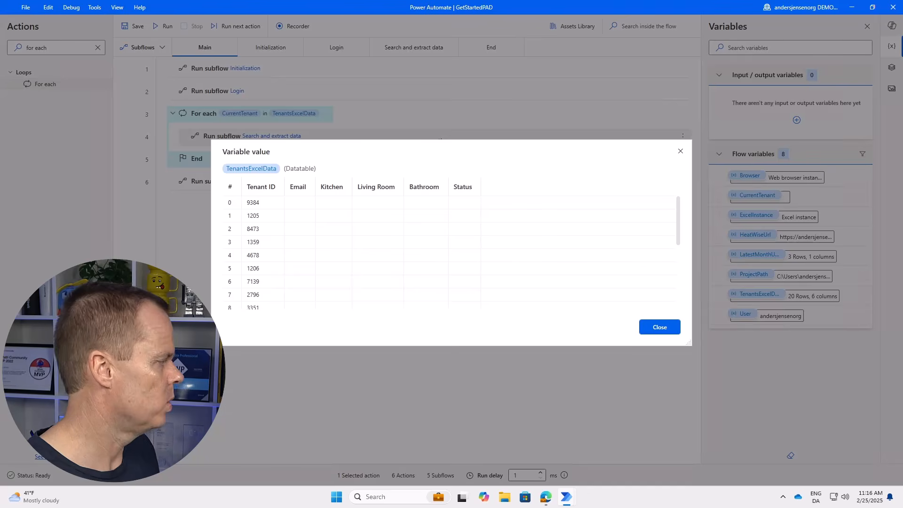
{"action": "left_click", "coordinate": [661, 327]}
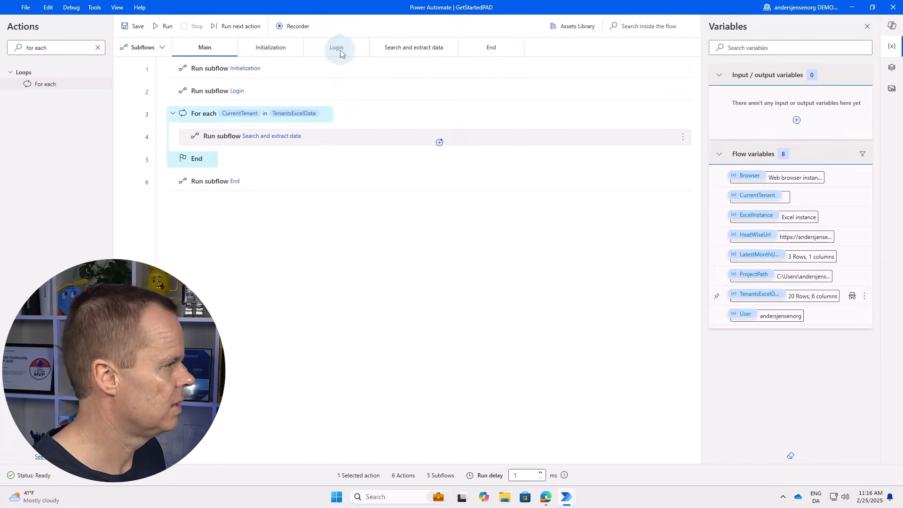
Replace the fixed 1205 in the search-box text action with %CurrentTenant['Tenant ID']%.
{"action": "left_click", "coordinate": [413, 47]}
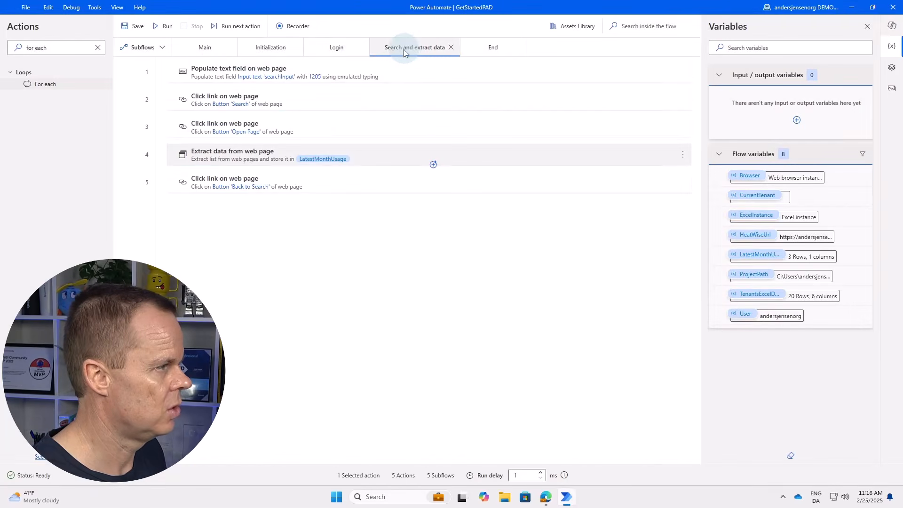
{"action": "double_click", "coordinate": [316, 75]}
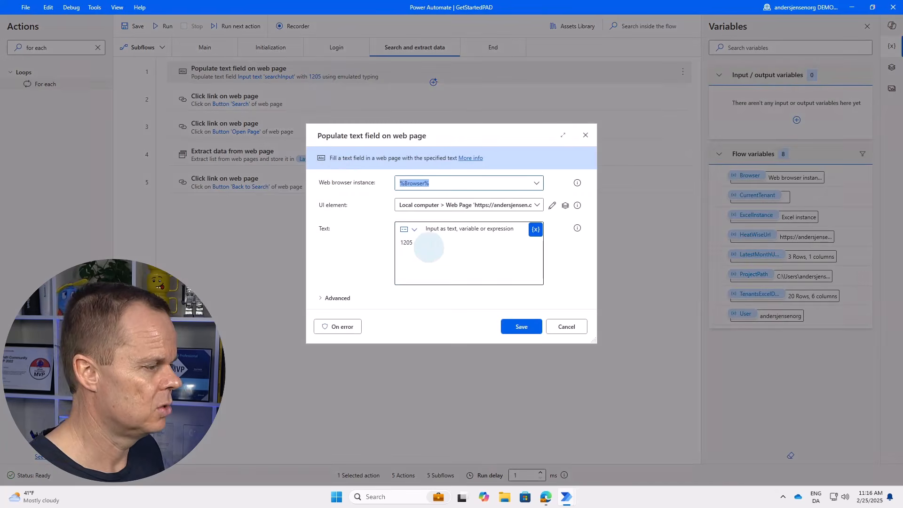
{"action": "left_click", "coordinate": [428, 247]}
{"action": "key", "text": "BackSpace"}
{"action": "key", "text": "BackSpace"}
{"action": "key", "text": "BackSpace"}
{"action": "key", "text": "BackSpace"}
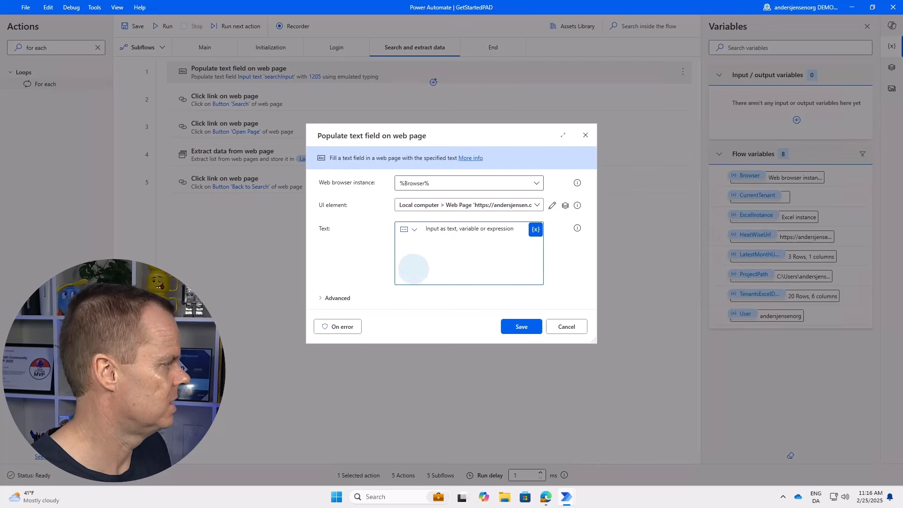
{"action": "left_click", "coordinate": [536, 229]}
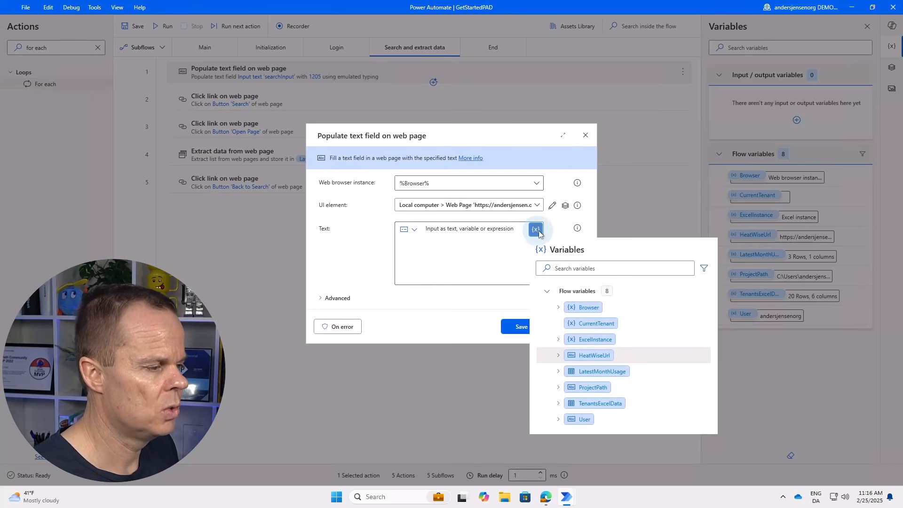
{"action": "left_click", "coordinate": [599, 324]}
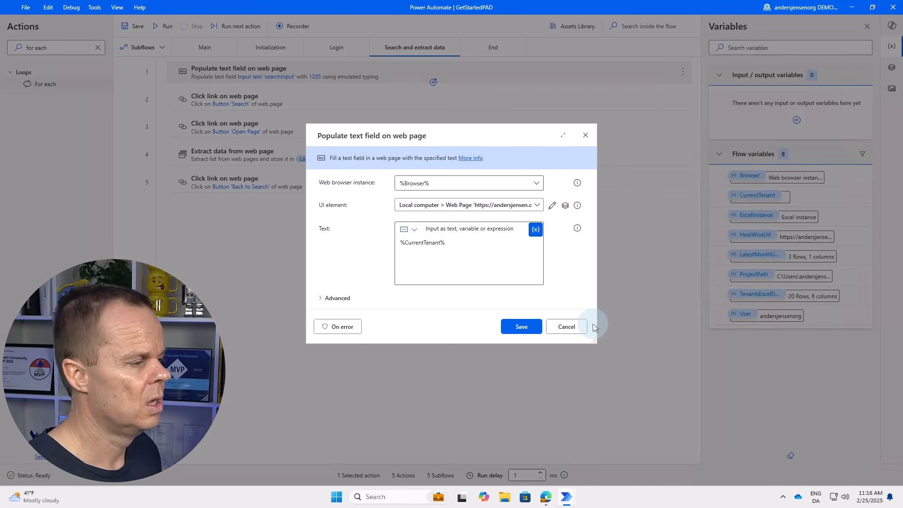
{"action": "left_click", "coordinate": [438, 242]}
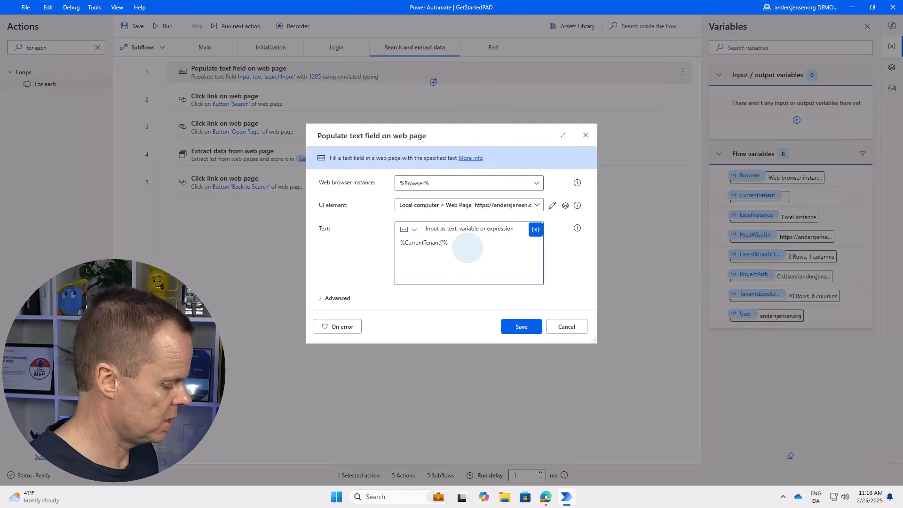
{"action": "type", "text": "Tenant ID"}
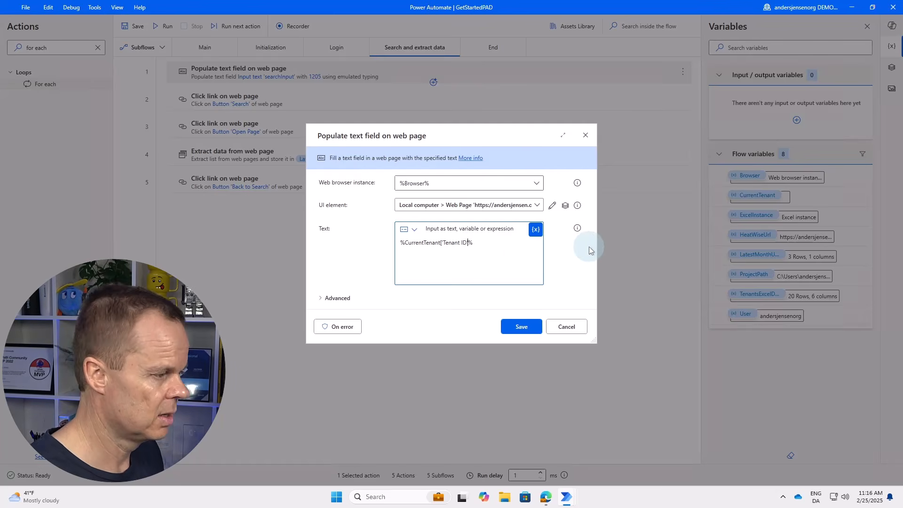
{"action": "type", "text": "'"}
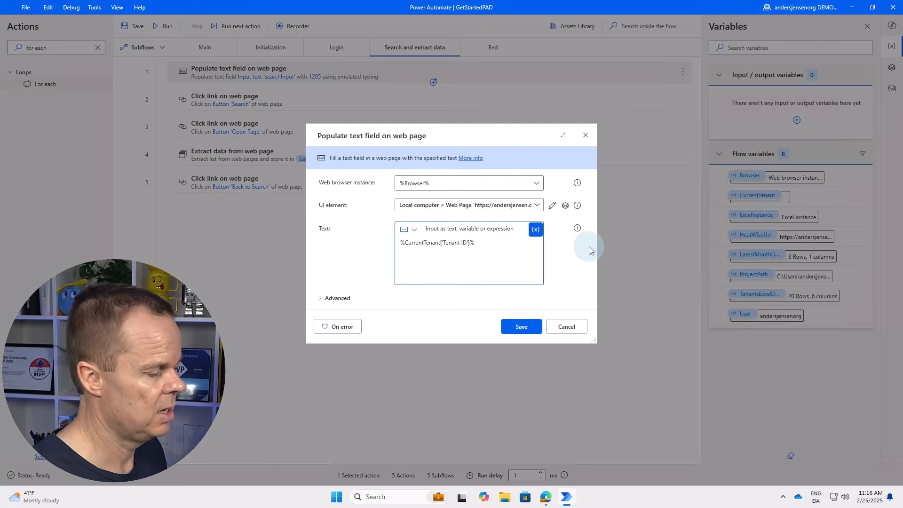
{"action": "left_click", "coordinate": [524, 331]}
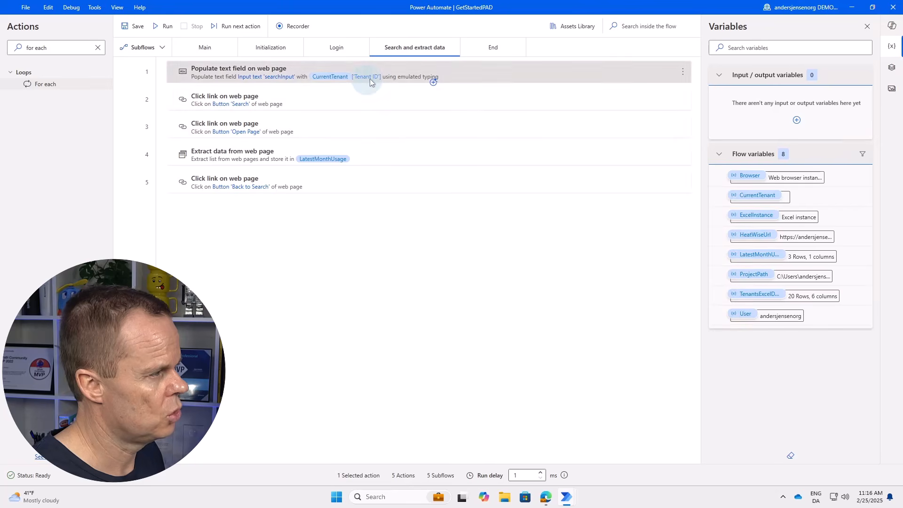
Test-run the flow, which fails on the first search step, and glance over tenants.xlsx in Excel.
{"action": "left_click", "coordinate": [163, 26]}
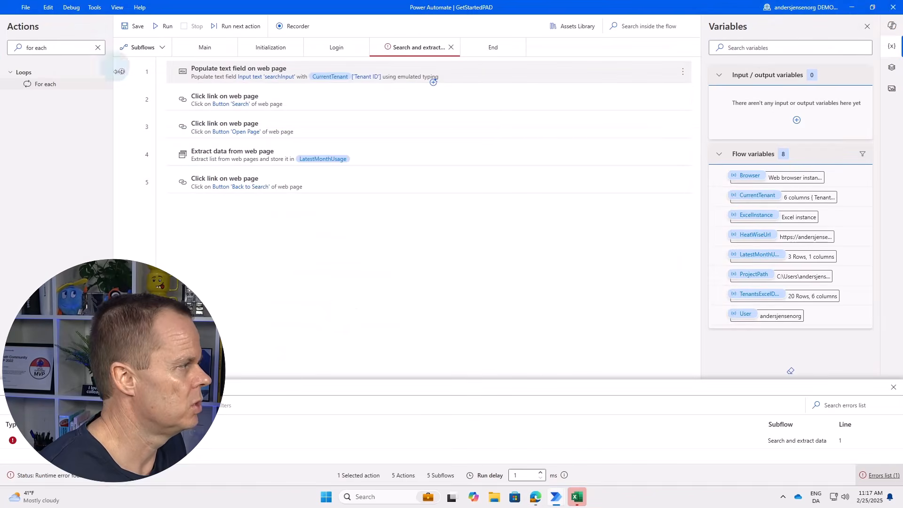
{"action": "left_click", "coordinate": [576, 497]}
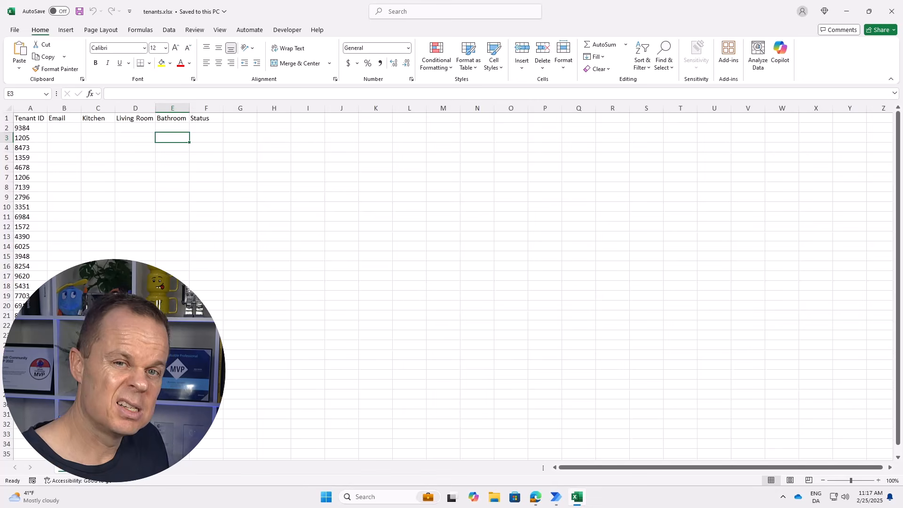
{"action": "left_click", "coordinate": [891, 11]}
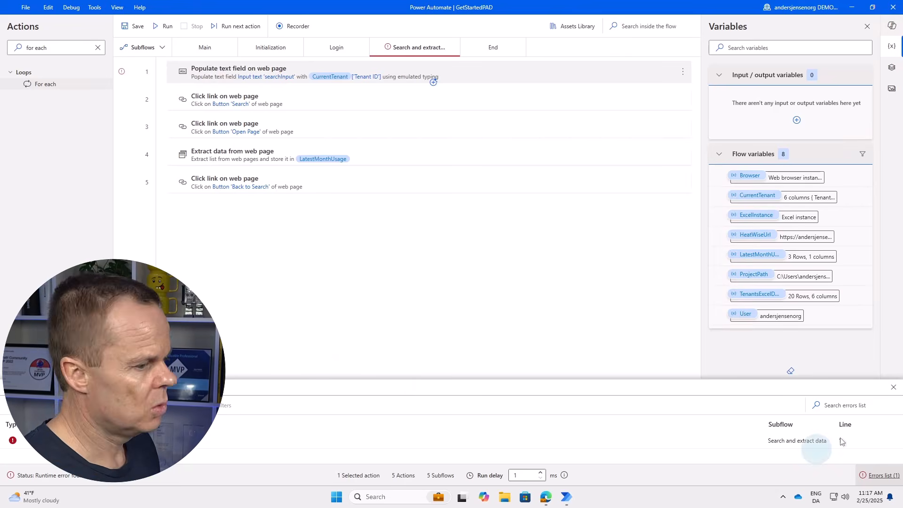
Dismiss the errors list and inspect LatestMonthUsage, which holds 20, 94 and 82.
{"action": "left_click", "coordinate": [893, 387]}
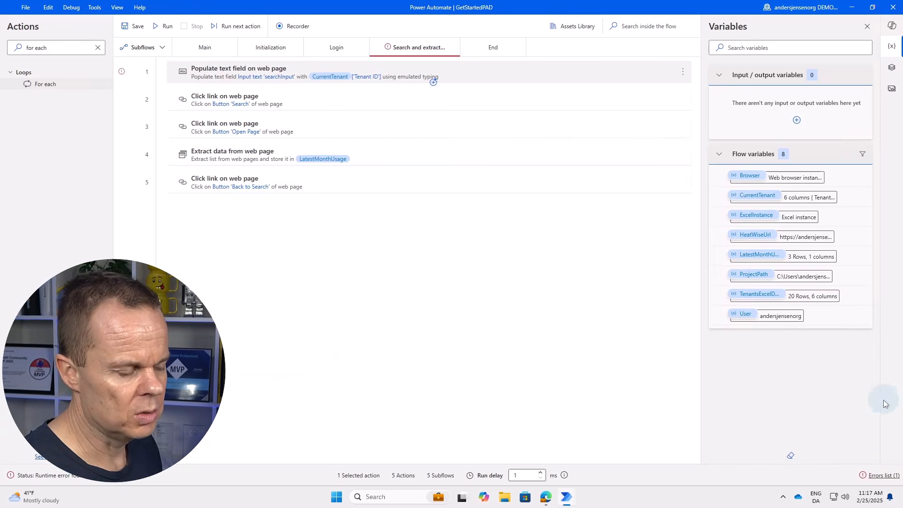
{"action": "double_click", "coordinate": [805, 263]}
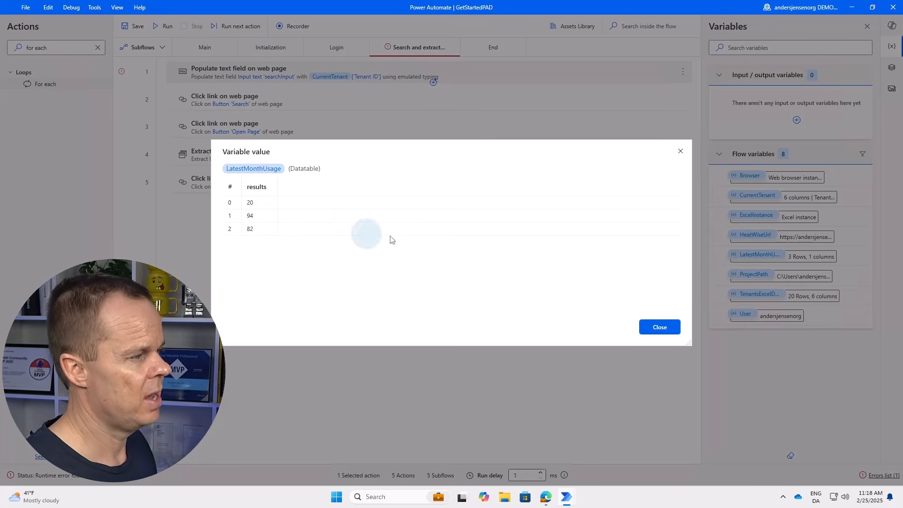
{"action": "left_click", "coordinate": [663, 328]}
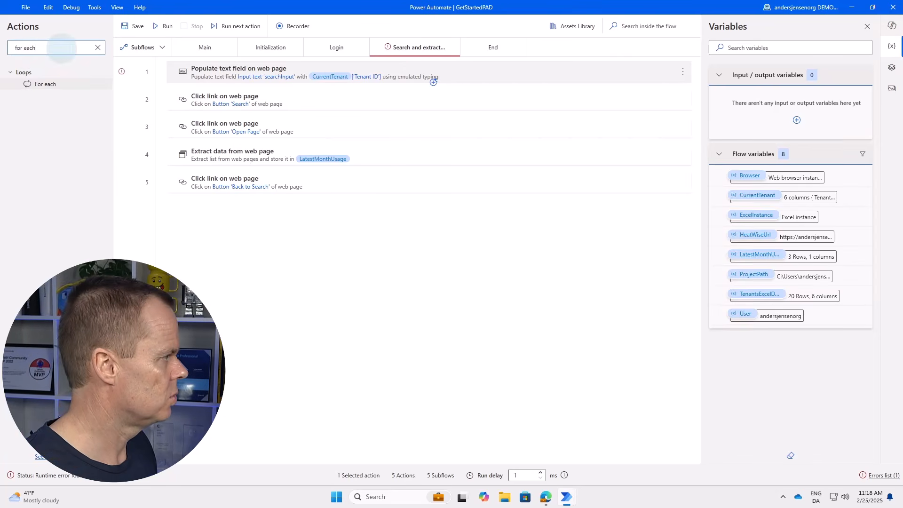
Create an empty 'Save to Excel' subflow and move its tab before End.
{"action": "left_click", "coordinate": [147, 50]}
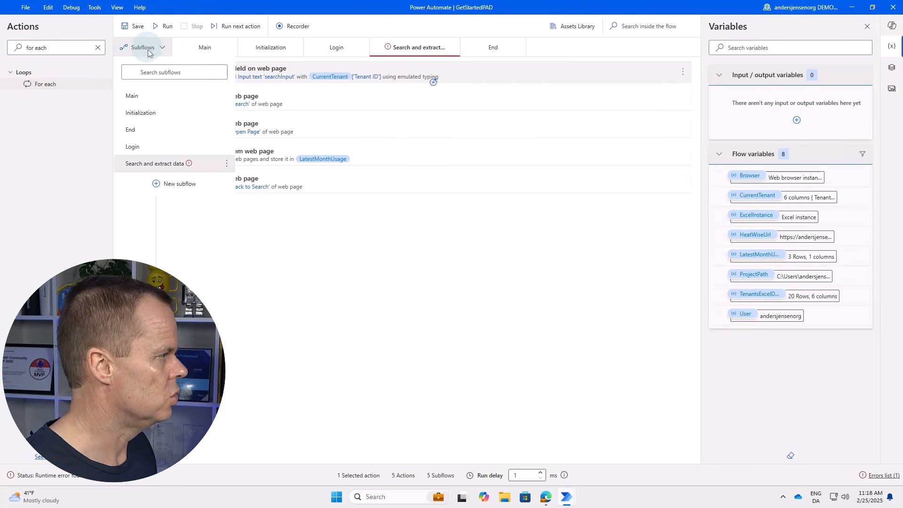
{"action": "left_click", "coordinate": [178, 184]}
{"action": "type", "text": "Save to Excel"}
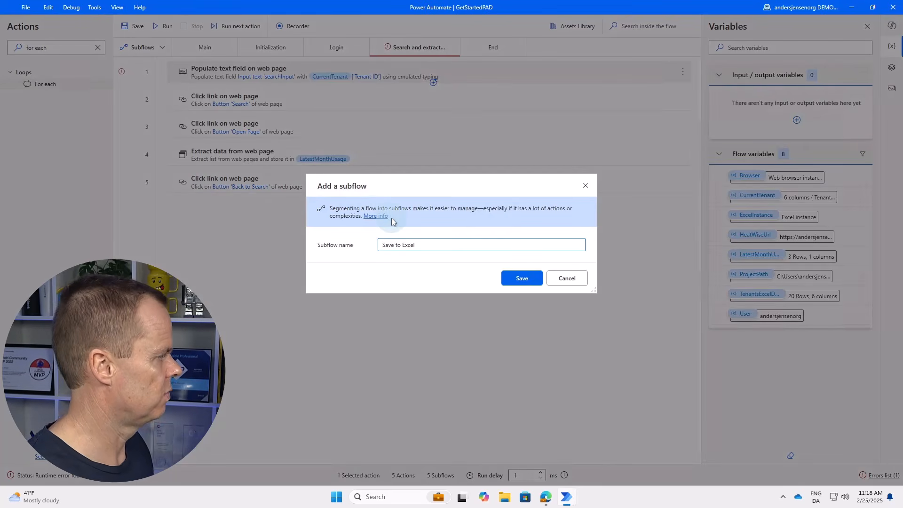
{"action": "left_click", "coordinate": [515, 277]}
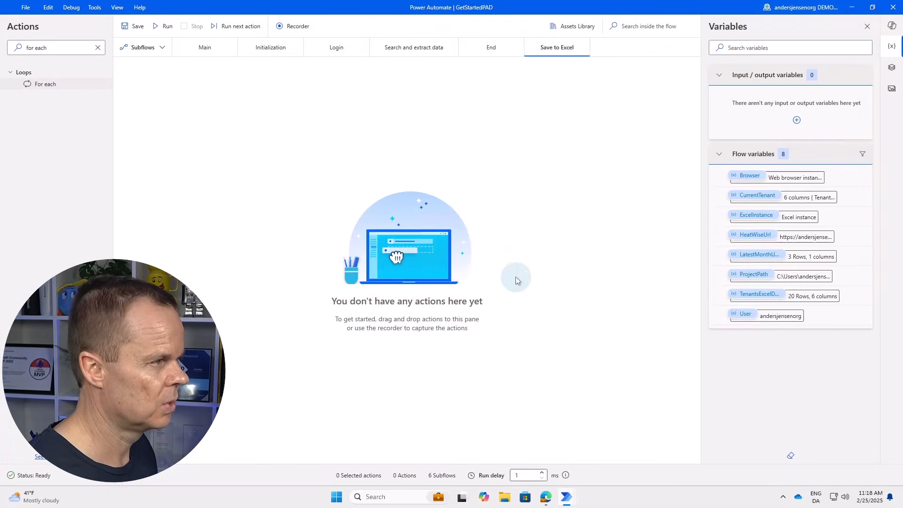
{"action": "left_click_drag", "start_coordinate": [545, 55], "coordinate": [469, 64]}
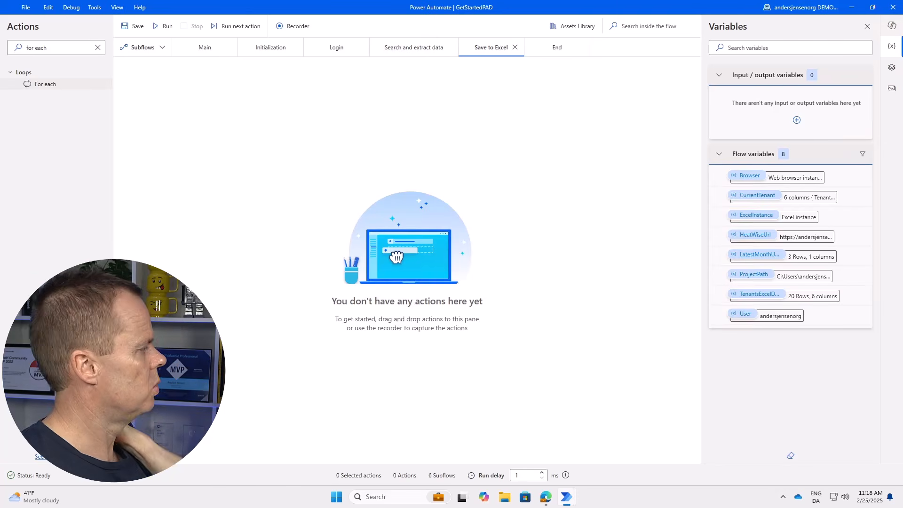
In Main, add a Run subflow step calling Save to Excel after Search and extract data.
{"action": "left_click", "coordinate": [196, 50]}
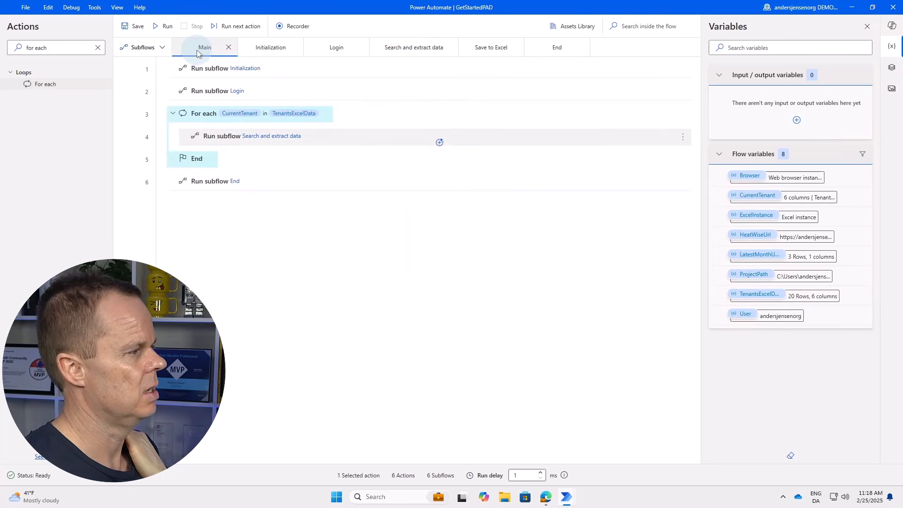
{"action": "left_click", "coordinate": [264, 141]}
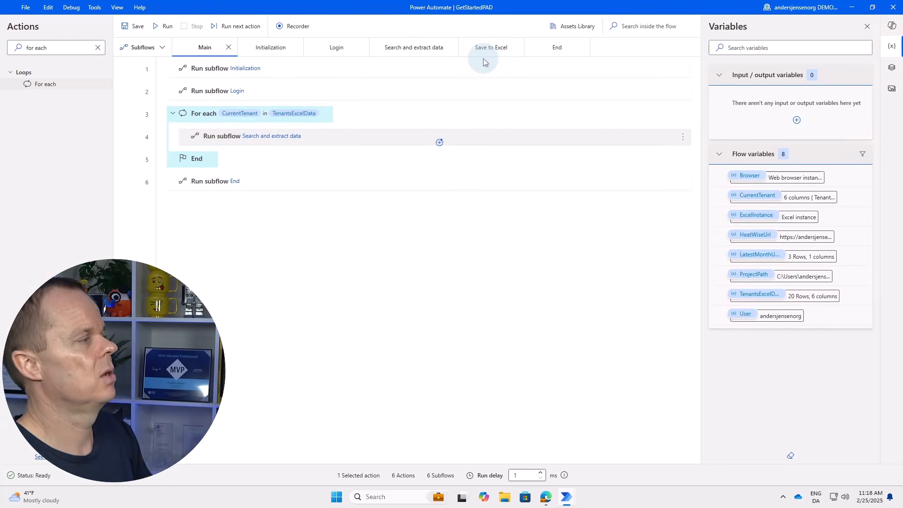
{"action": "left_click_drag", "start_coordinate": [70, 49], "coordinate": [19, 52]}
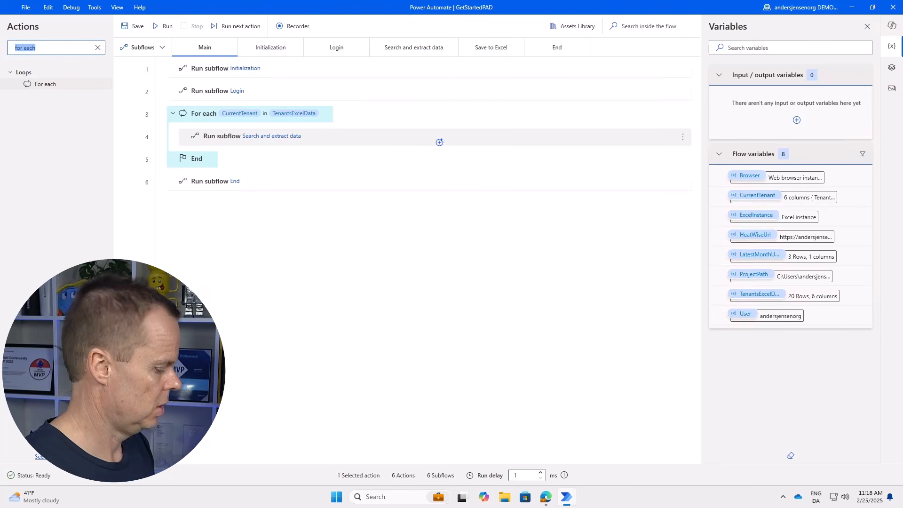
{"action": "type", "text": "run sub"}
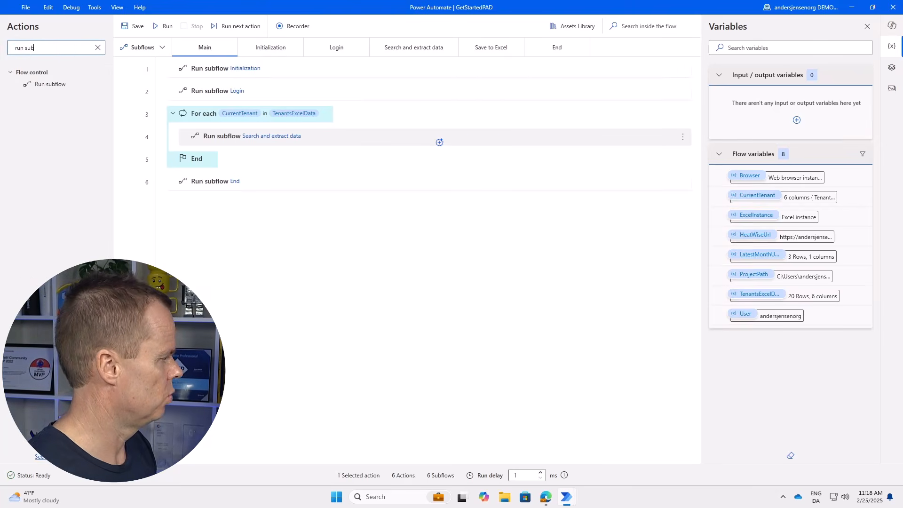
{"action": "left_click_drag", "start_coordinate": [50, 84], "coordinate": [281, 150]}
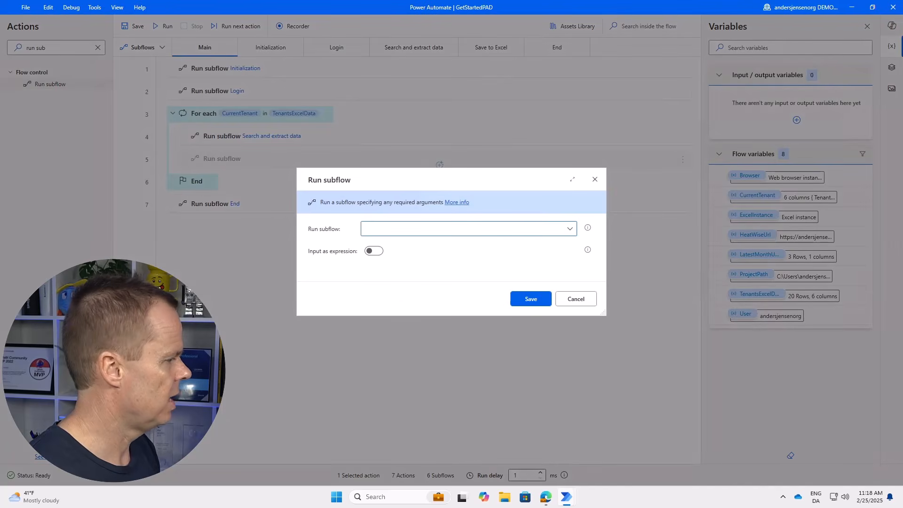
{"action": "left_click", "coordinate": [416, 232]}
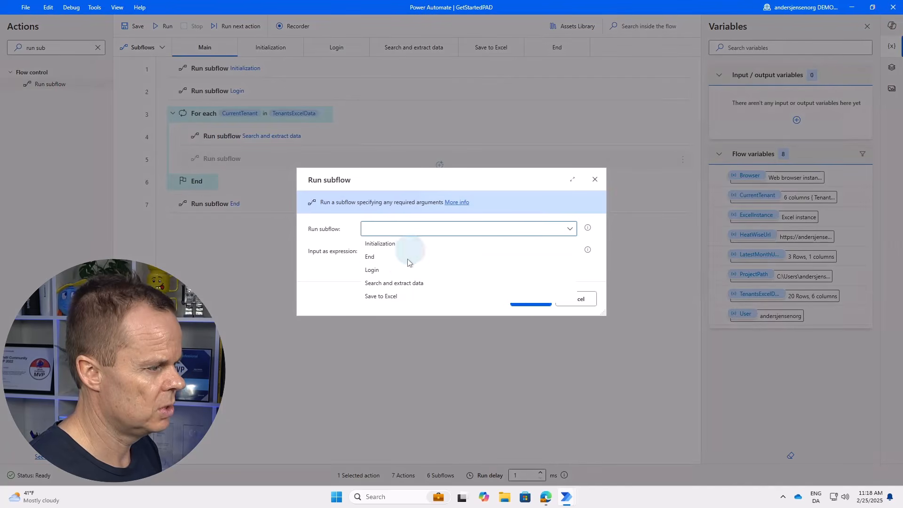
{"action": "left_click", "coordinate": [393, 295]}
{"action": "left_click", "coordinate": [523, 298]}
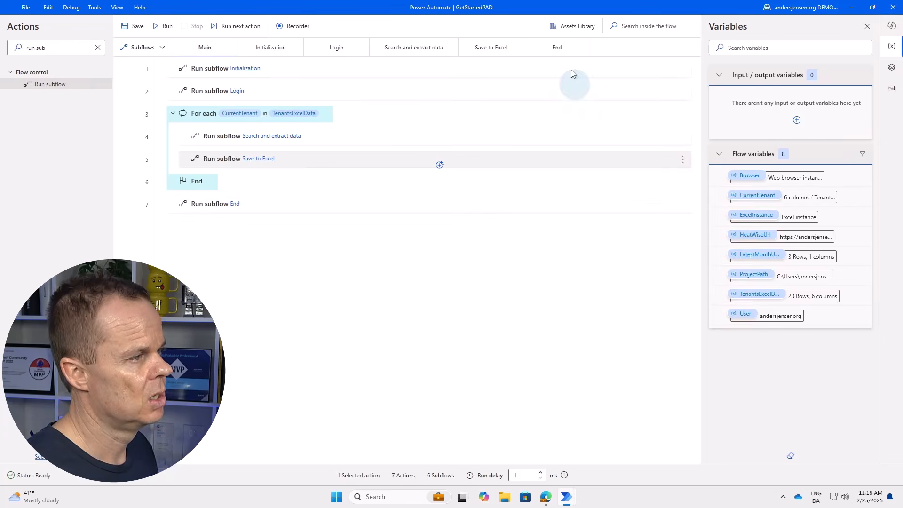
Make the End subflow's Close Excel step save the workbook under a new ProjectPath-based name.
{"action": "left_click", "coordinate": [558, 50]}
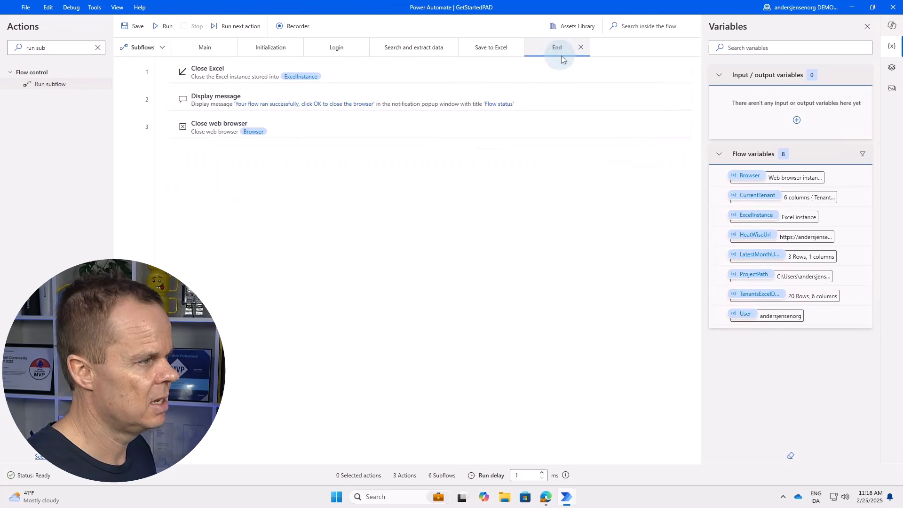
{"action": "double_click", "coordinate": [235, 74]}
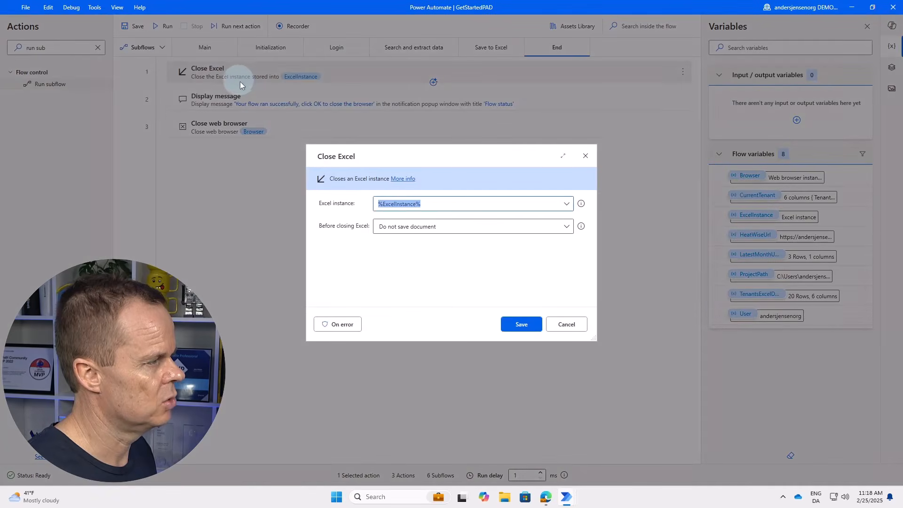
{"action": "left_click", "coordinate": [397, 227]}
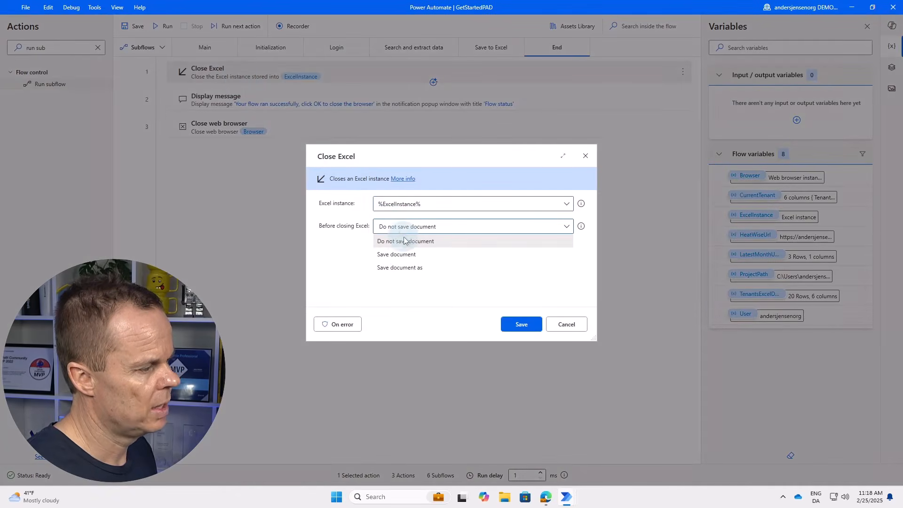
{"action": "left_click", "coordinate": [408, 268]}
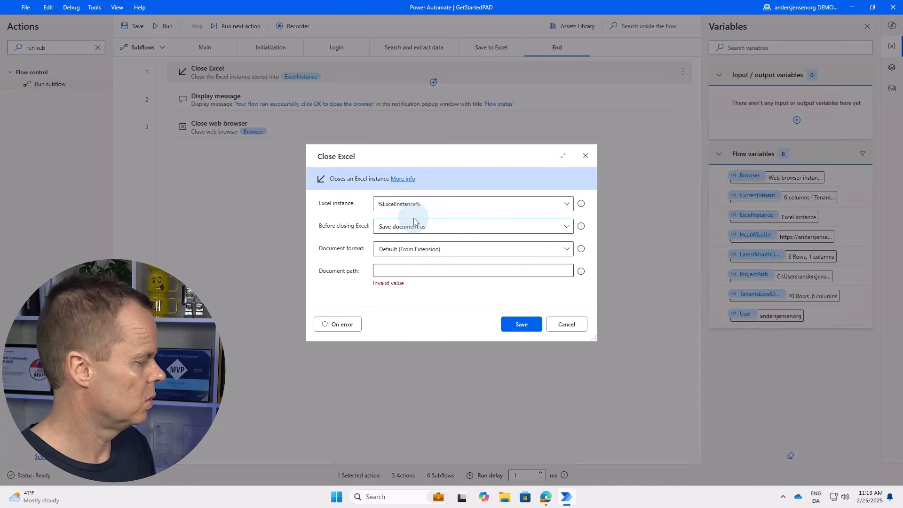
{"action": "left_click", "coordinate": [398, 271]}
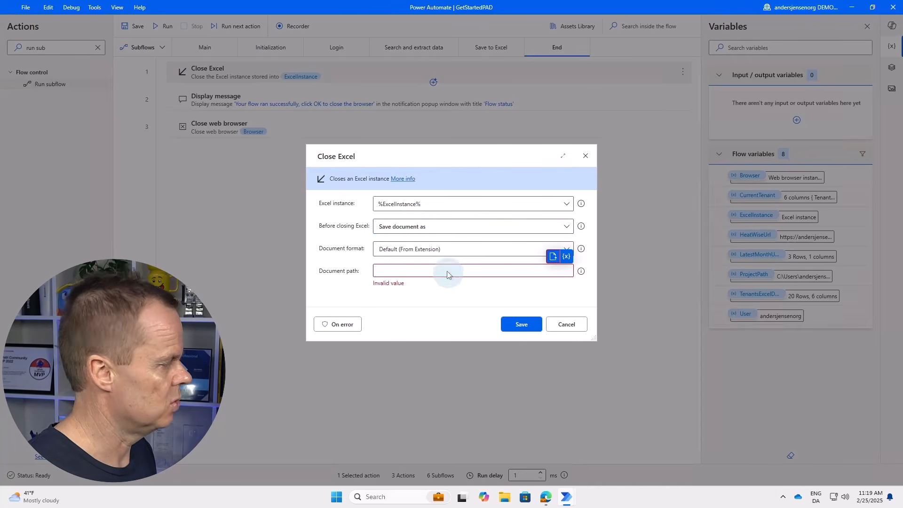
{"action": "left_click", "coordinate": [566, 256]}
{"action": "left_click", "coordinate": [630, 414]}
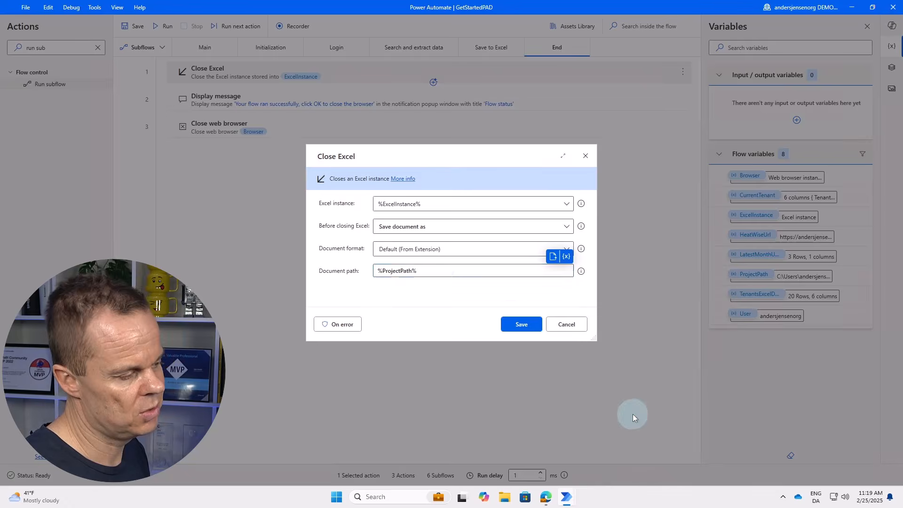
{"action": "left_click", "coordinate": [440, 271]}
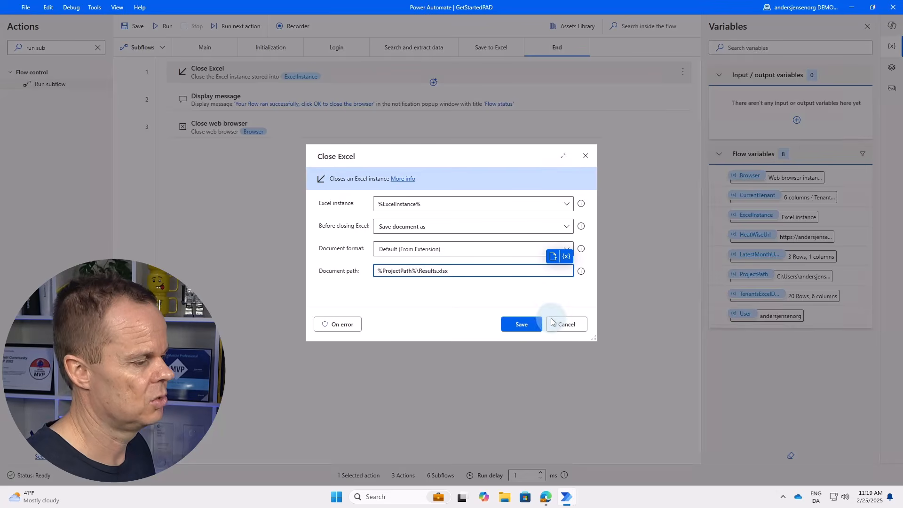
{"action": "left_click", "coordinate": [517, 322]}
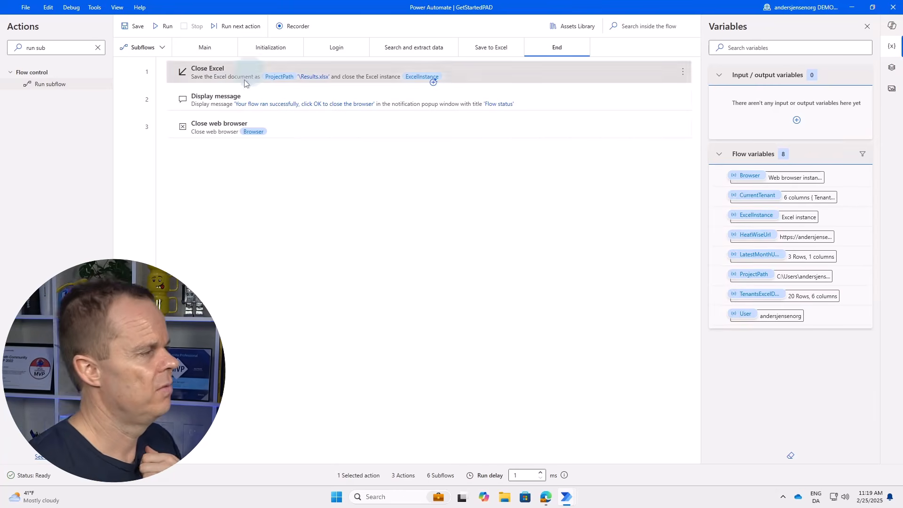
{"action": "left_click", "coordinate": [202, 51]}
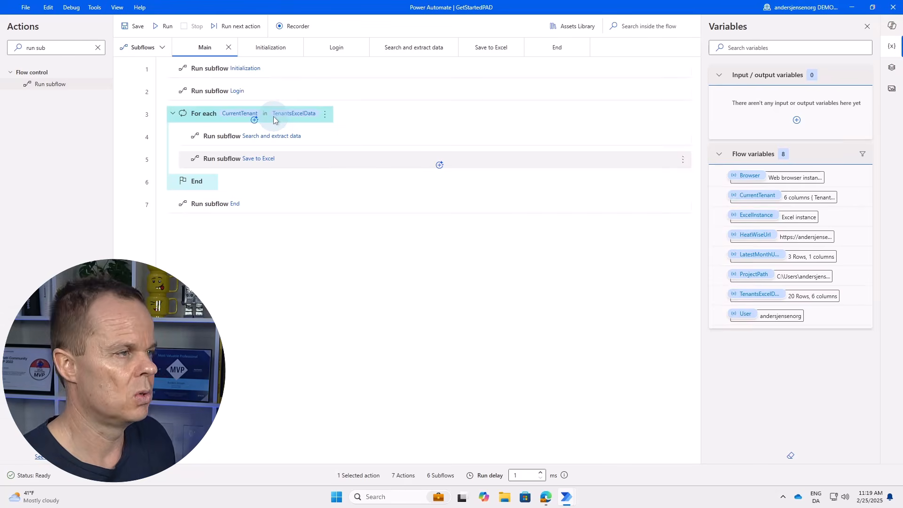
Minimize the designer and open tenants.xlsx from the desktop Project folder.
{"action": "left_click", "coordinate": [852, 7]}
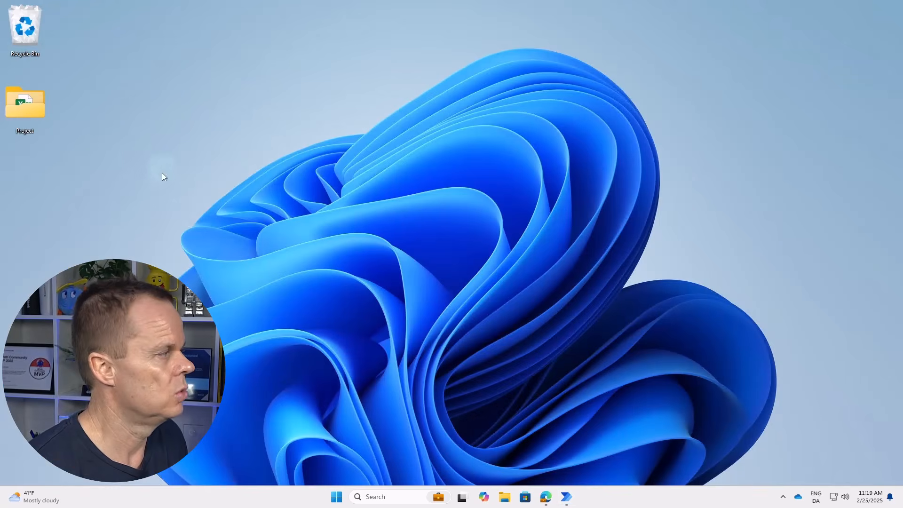
{"action": "double_click", "coordinate": [32, 108]}
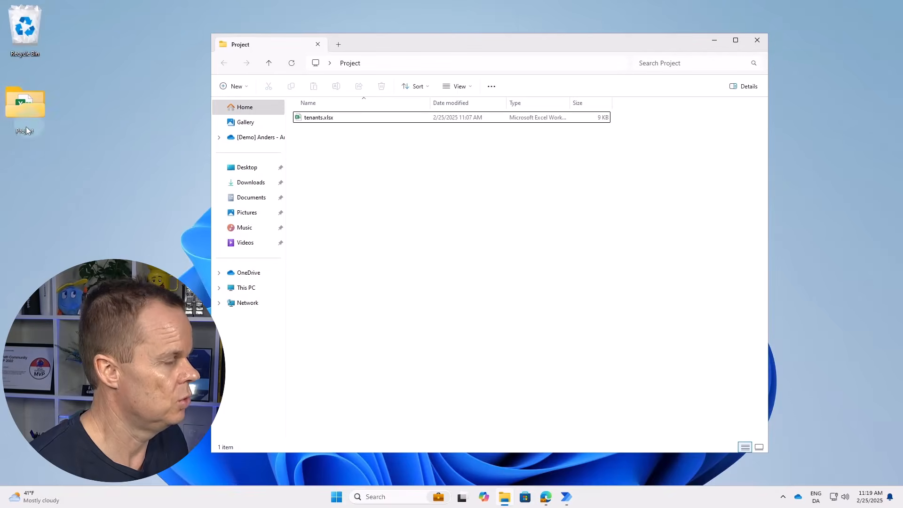
{"action": "double_click", "coordinate": [304, 119]}
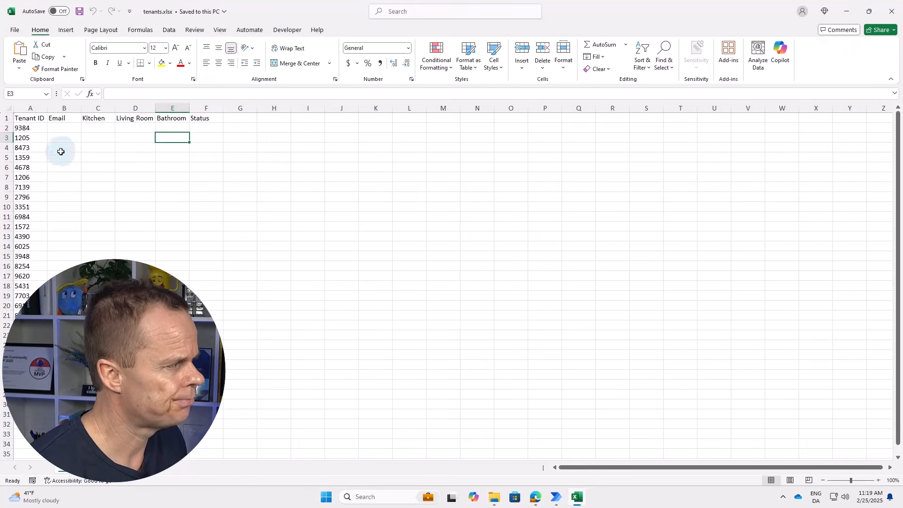
Check the tenant ID in A2 and the empty Email cell B2, then close Excel.
{"action": "left_click", "coordinate": [18, 128]}
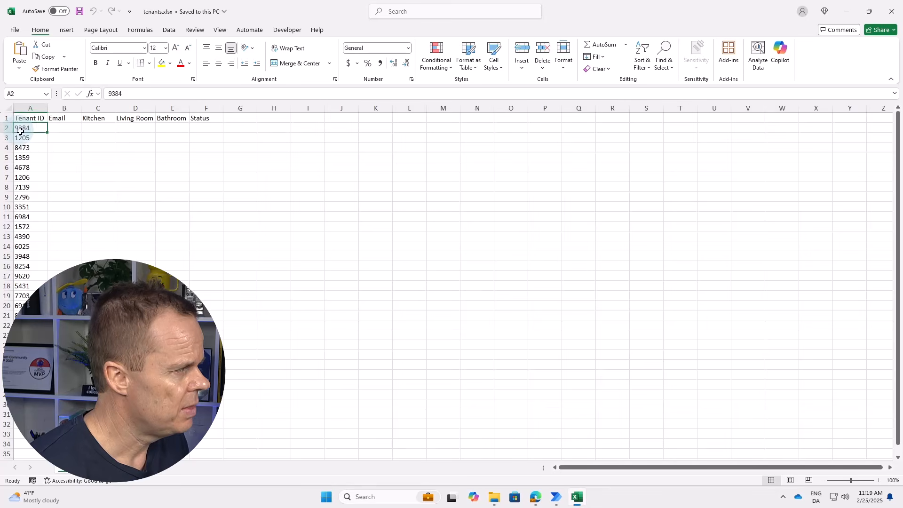
{"action": "left_click", "coordinate": [61, 127]}
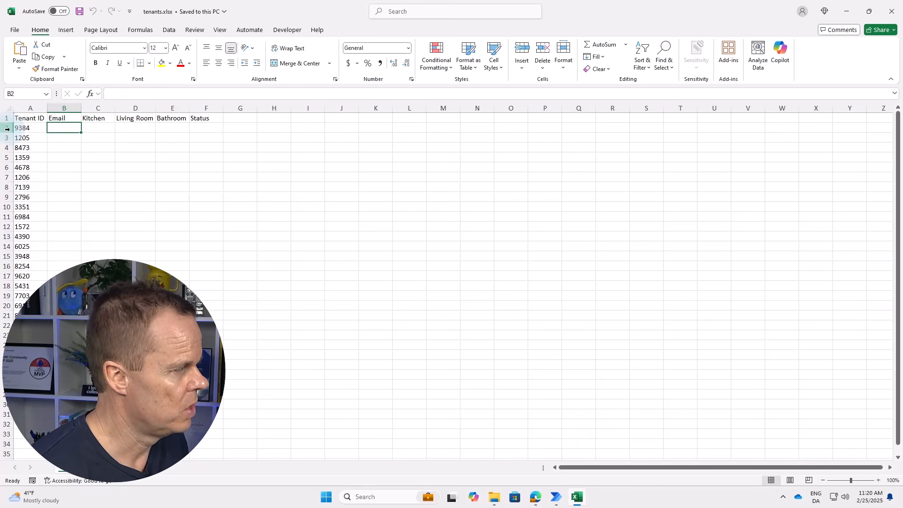
{"action": "left_click", "coordinate": [884, 15]}
Add a step 4 Set variable in Initialization setting RowNumber to 2, then view Search and extract data.
{"action": "mouse_move", "coordinate": [566, 502]}
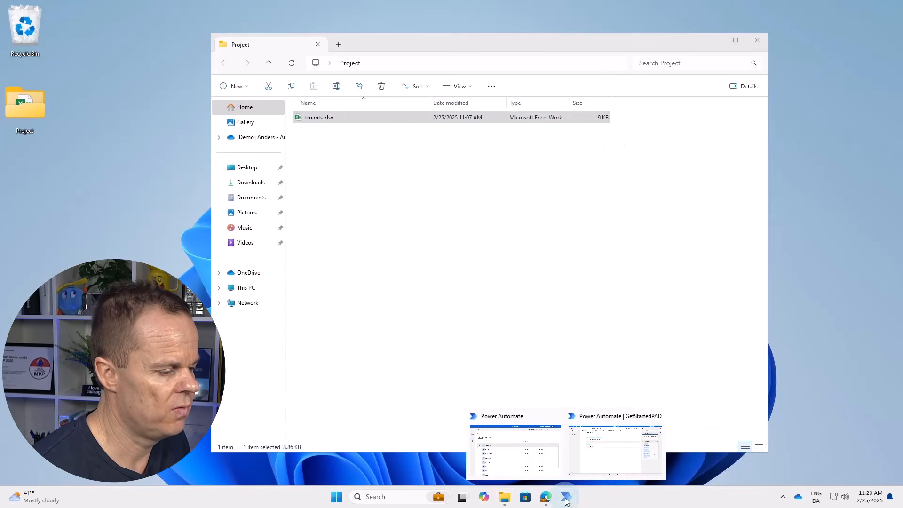
{"action": "left_click", "coordinate": [602, 458]}
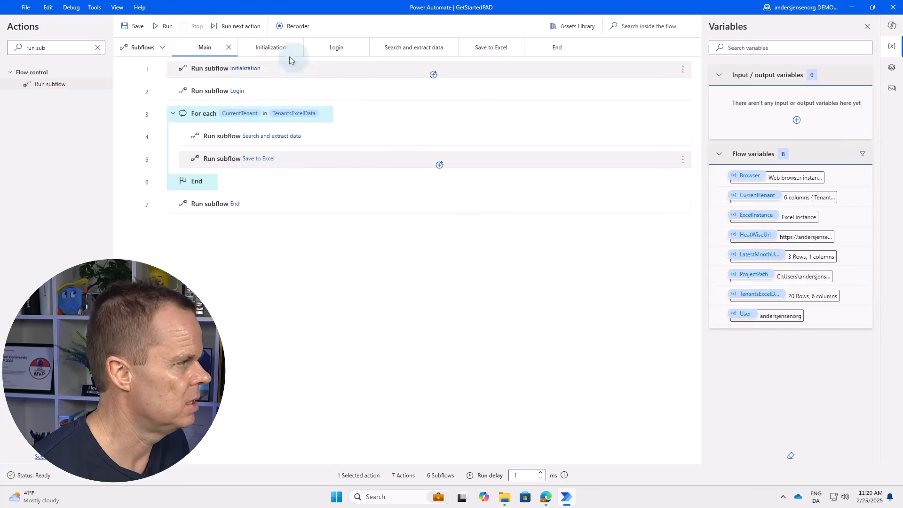
{"action": "left_click", "coordinate": [275, 47]}
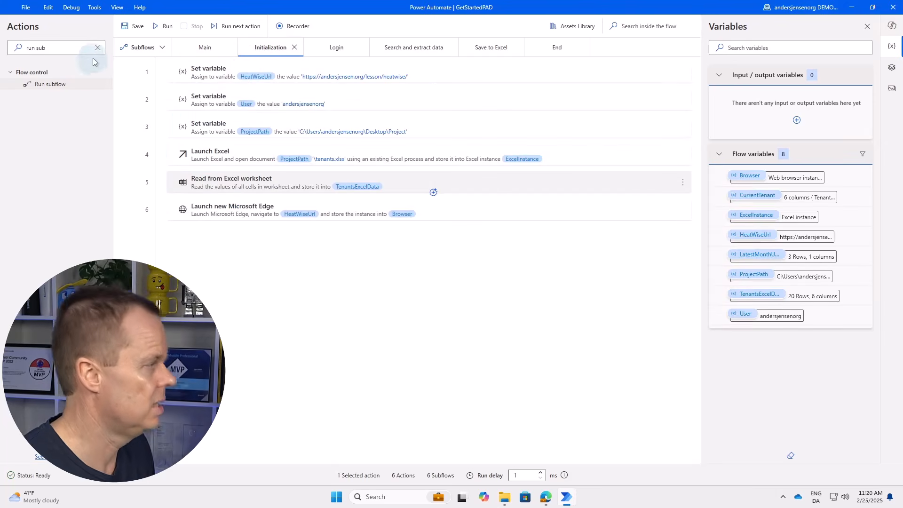
{"action": "left_click", "coordinate": [76, 48]}
{"action": "key", "text": "ctrl+a"}
{"action": "type", "text": "set"}
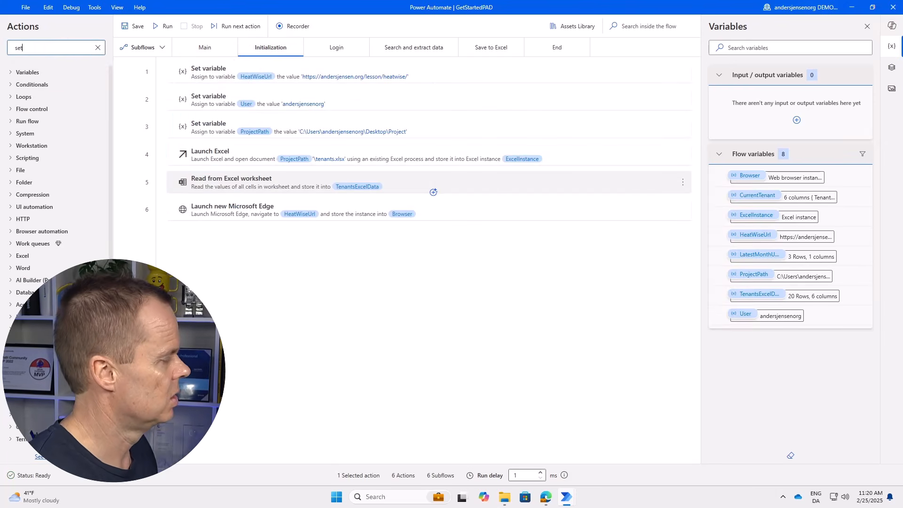
{"action": "type", "text": " var"}
{"action": "left_click", "coordinate": [43, 84]}
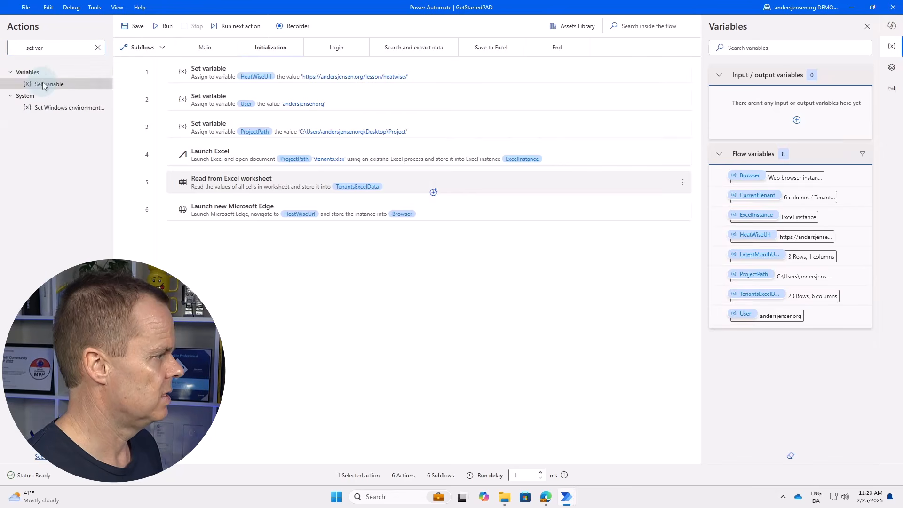
{"action": "left_click_drag", "start_coordinate": [43, 84], "coordinate": [305, 141]}
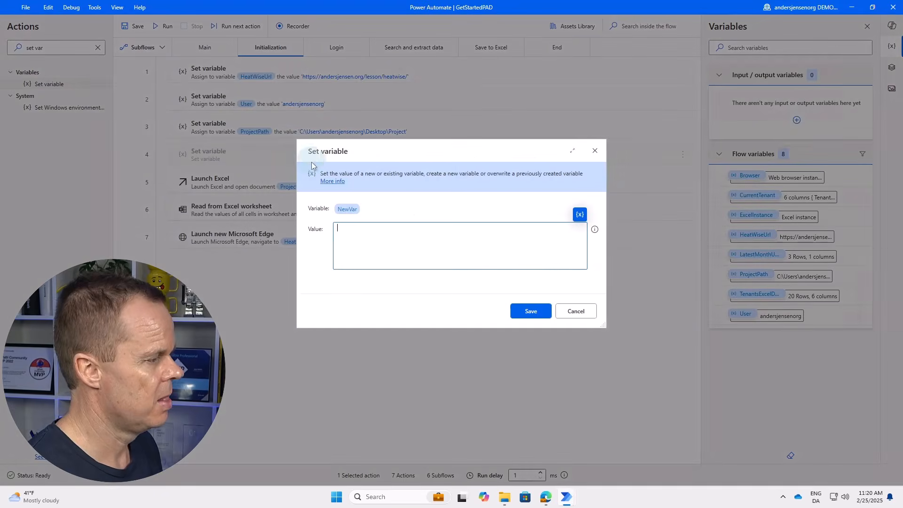
{"action": "left_click", "coordinate": [349, 213]}
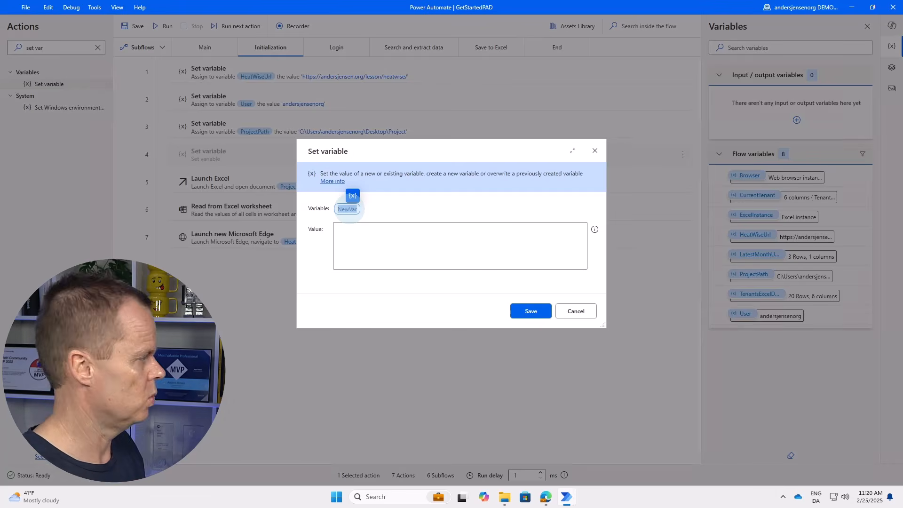
{"action": "type", "text": "RowNumber"}
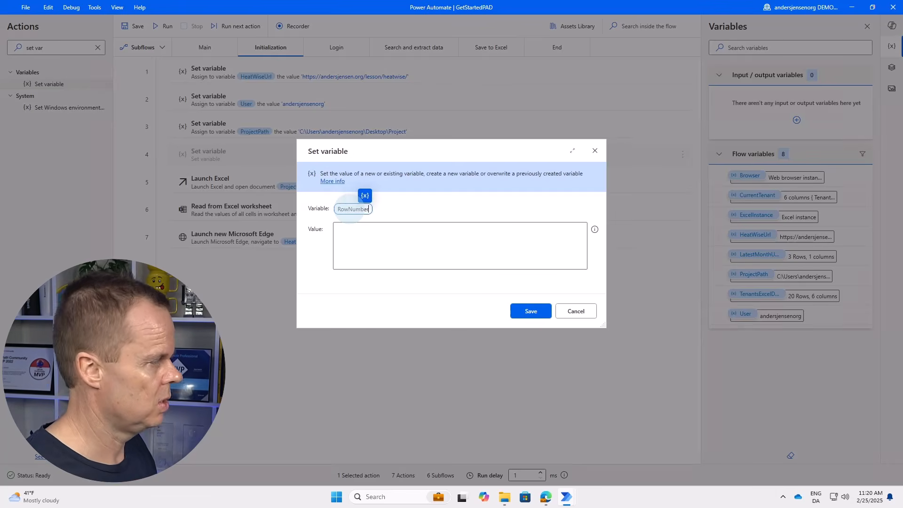
{"action": "left_click", "coordinate": [390, 249]}
{"action": "type", "text": "2"}
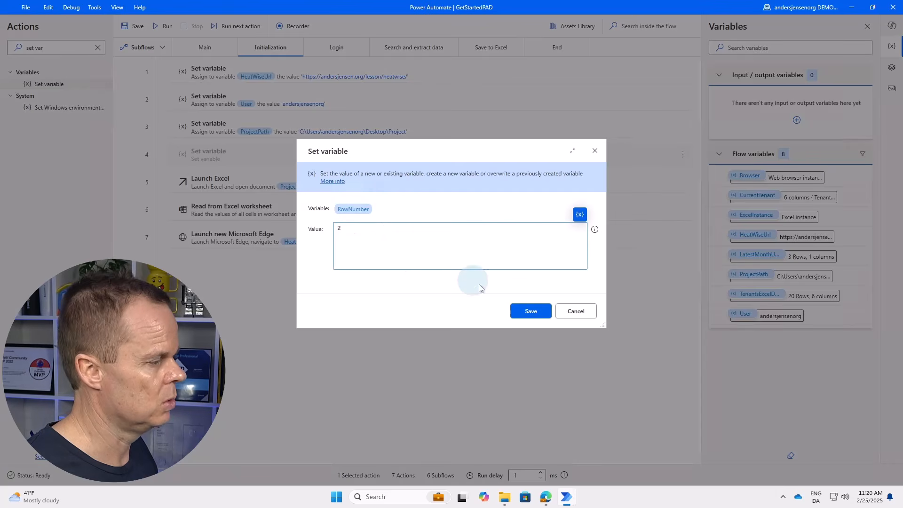
{"action": "left_click", "coordinate": [538, 319]}
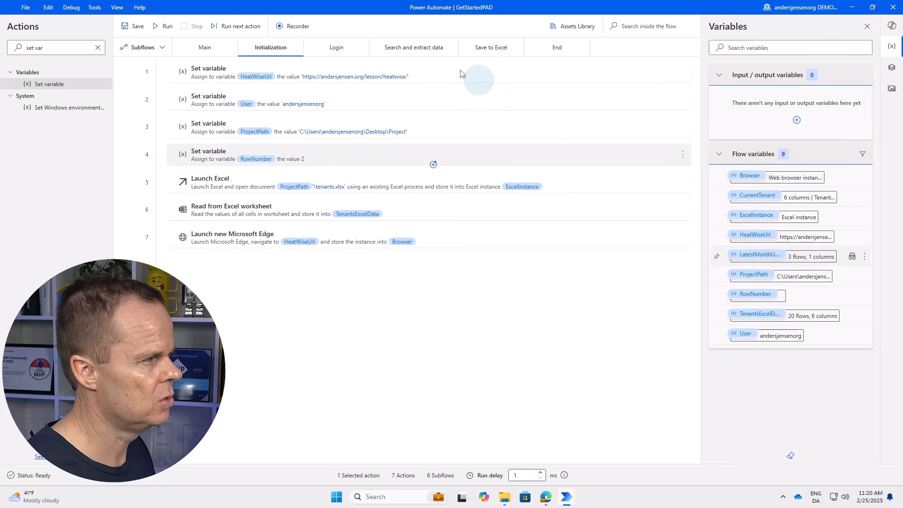
{"action": "left_click", "coordinate": [418, 51]}
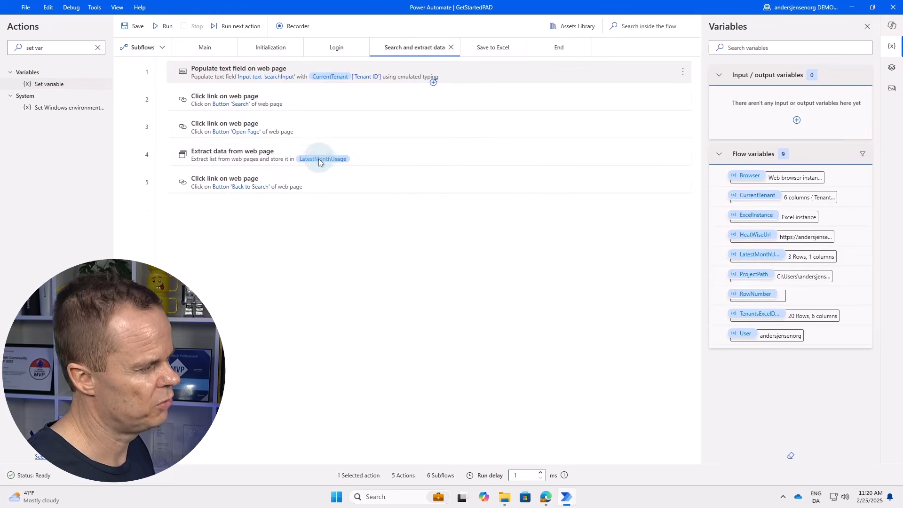
Open LatestMonthUsage in the variable viewer to see its values 20, 94 and 82.
{"action": "double_click", "coordinate": [808, 260]}
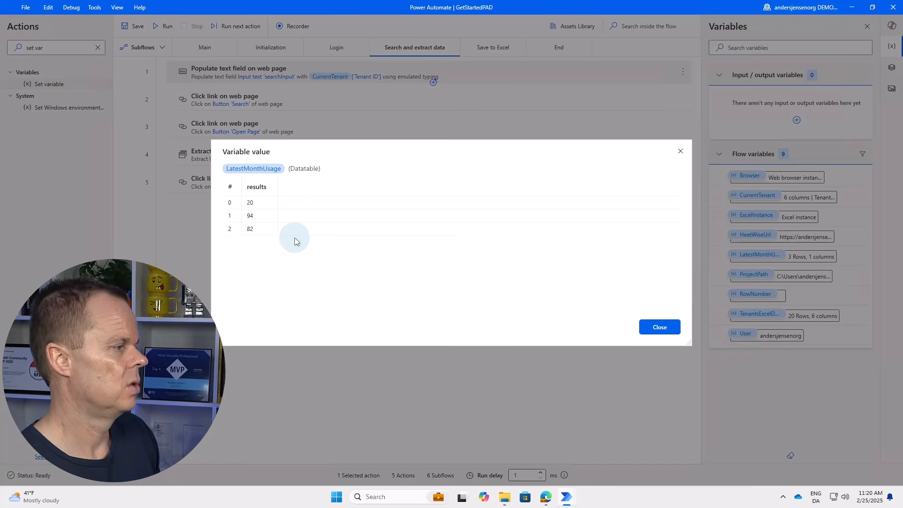
Search HeatWise for a tenant ID, open its Kitchen/Living Room/Bathroom usage page, then return to Power Automate.
{"action": "left_click", "coordinate": [546, 496]}
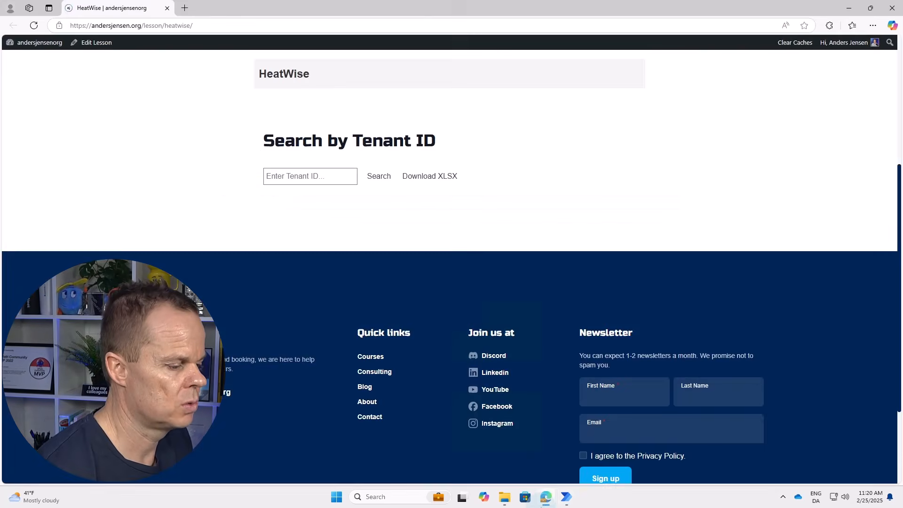
{"action": "left_click", "coordinate": [297, 176]}
{"action": "type", "text": "1252"}
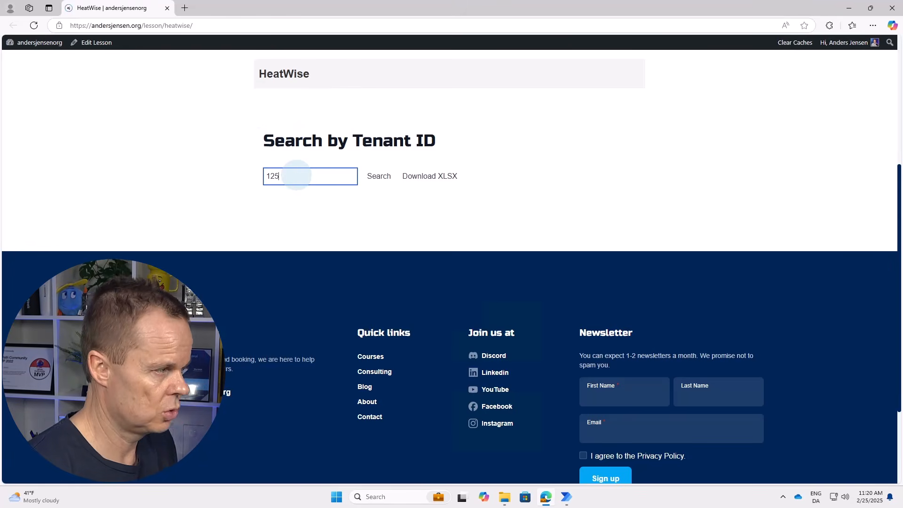
{"action": "key", "text": "BackSpace"}
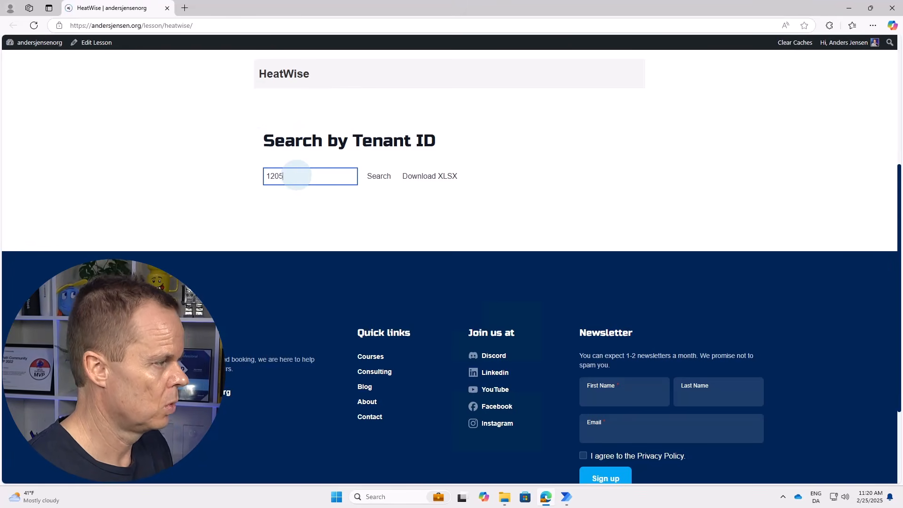
{"action": "left_click", "coordinate": [388, 180]}
{"action": "left_click", "coordinate": [304, 342]}
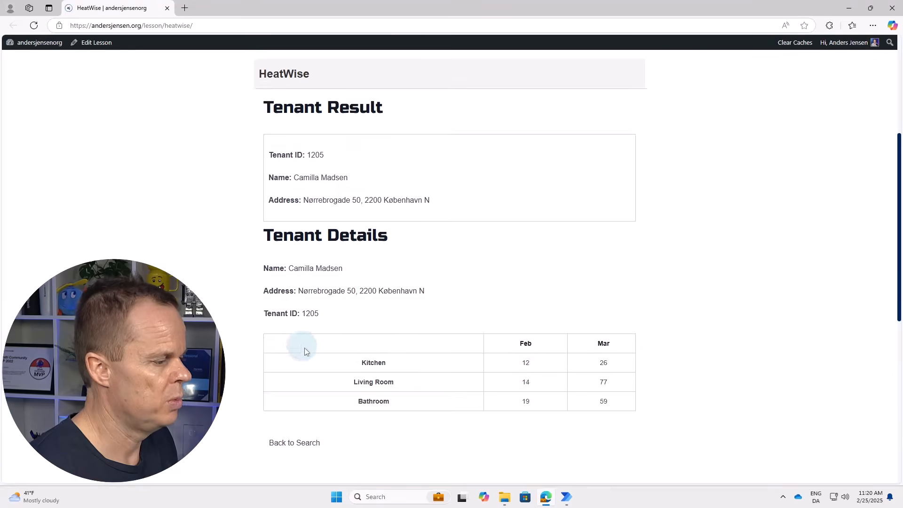
{"action": "scroll", "coordinate": [604, 351], "scroll_direction": "down", "scroll_amount": 1}
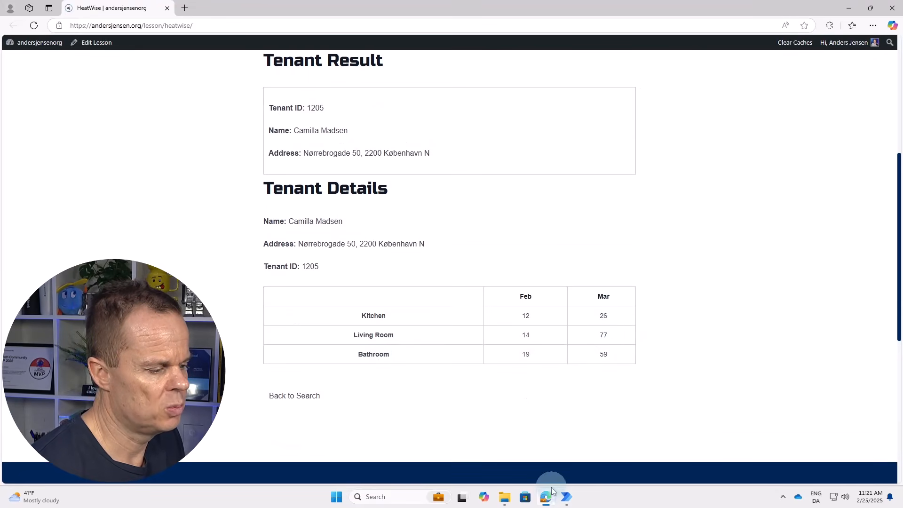
{"action": "mouse_move", "coordinate": [566, 497]}
{"action": "left_click", "coordinate": [590, 447]}
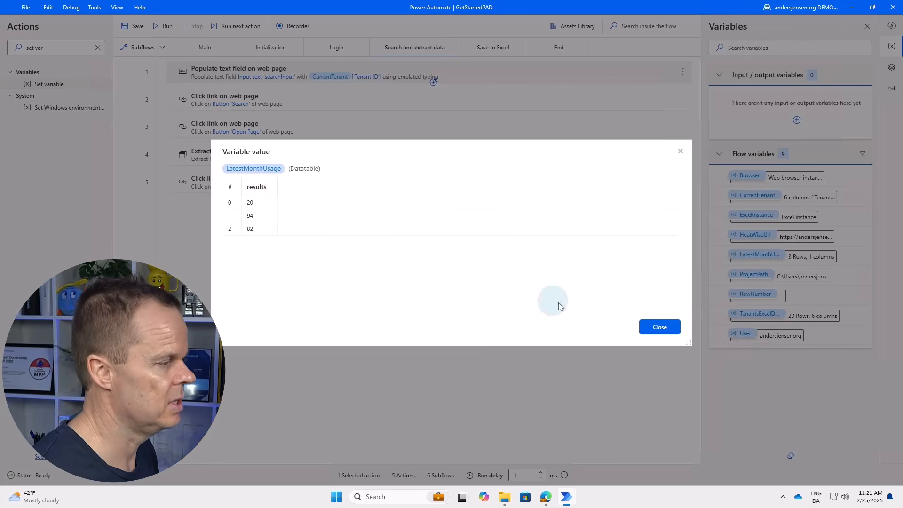
Add a Set variable step named KitchenUsage to the Save to Excel subflow.
{"action": "left_click", "coordinate": [659, 328]}
{"action": "left_click", "coordinate": [493, 47]}
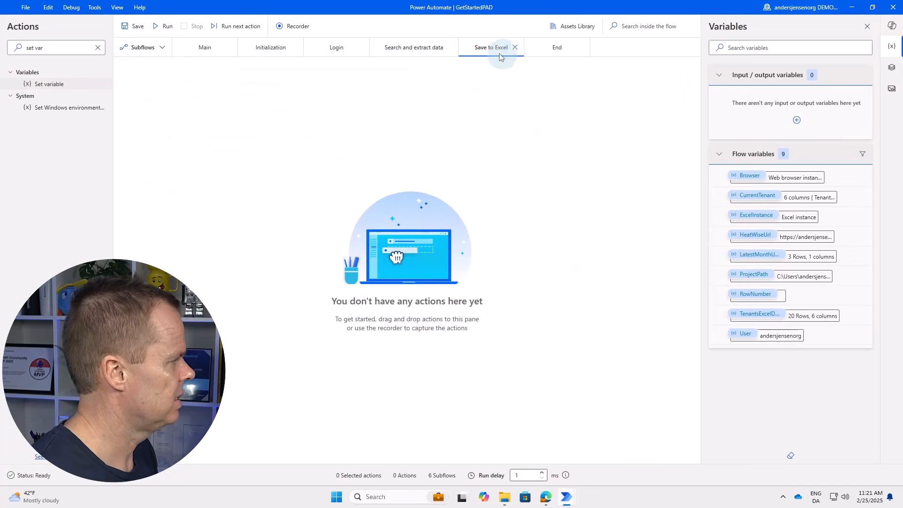
{"action": "left_click", "coordinate": [282, 269]}
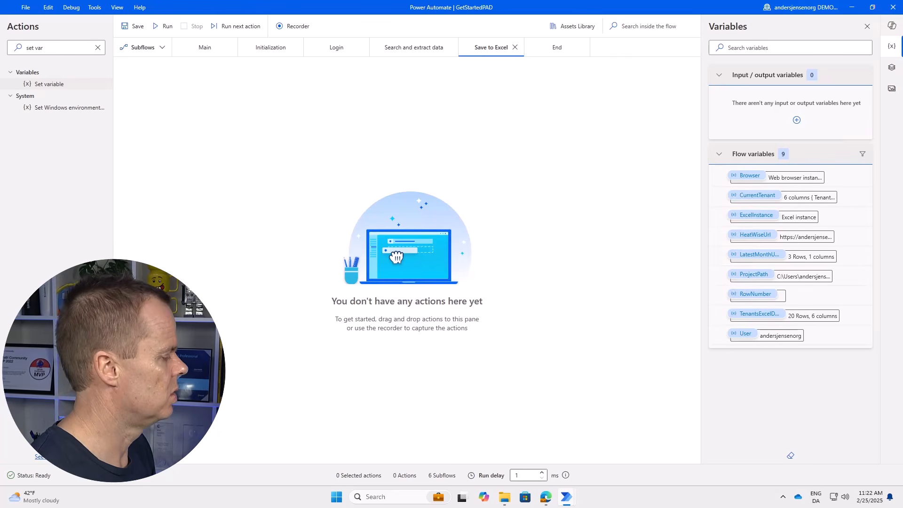
{"action": "left_click_drag", "start_coordinate": [52, 84], "coordinate": [324, 120]}
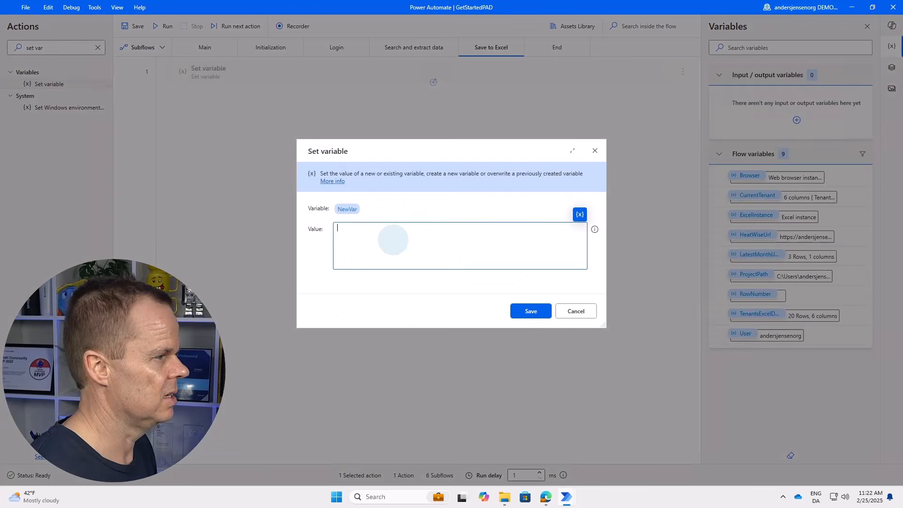
{"action": "left_click", "coordinate": [323, 209]}
{"action": "type", "text": "Kitch"}
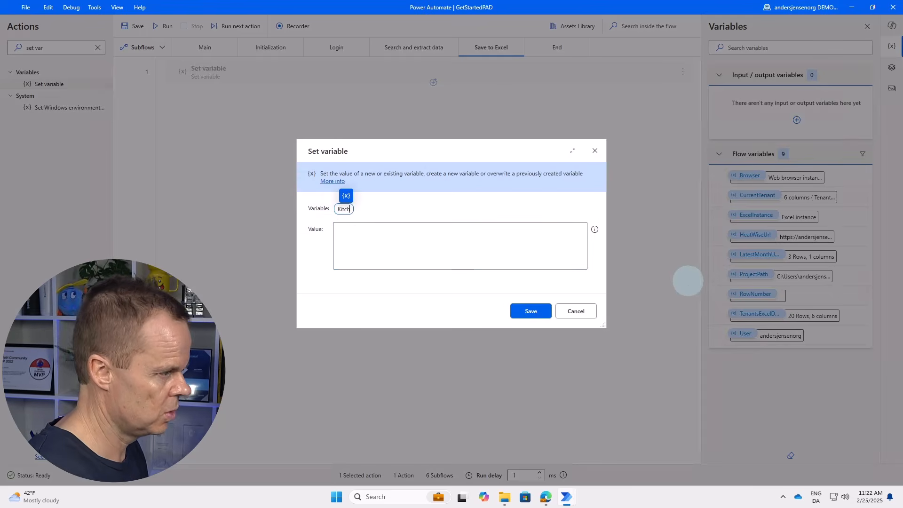
{"action": "type", "text": "enUsage"}
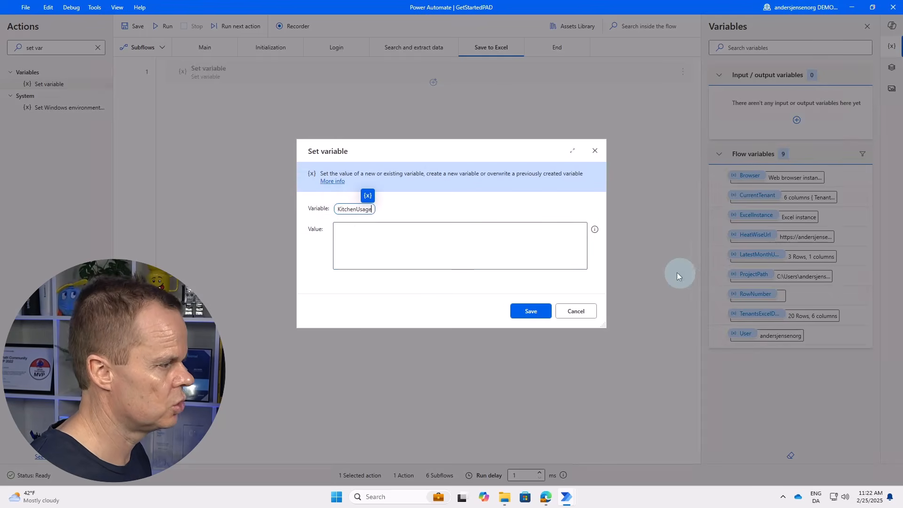
{"action": "left_click", "coordinate": [340, 244]}
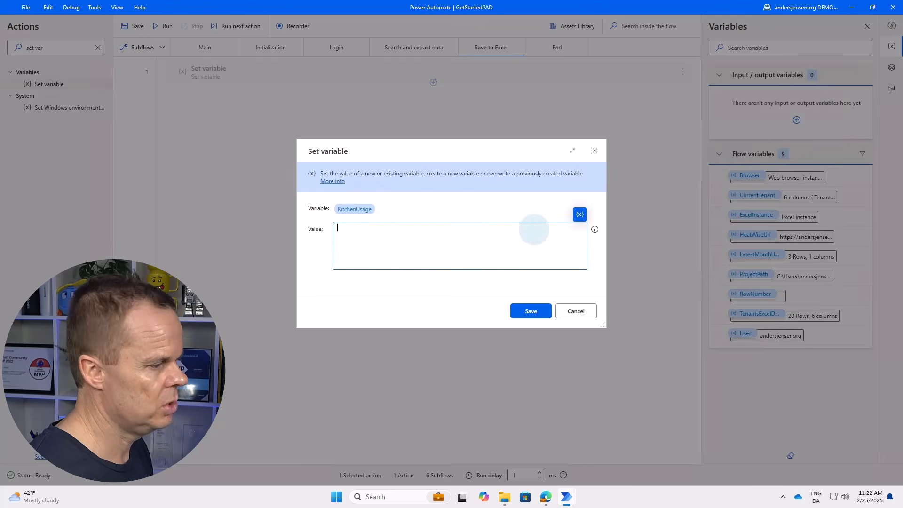
Set KitchenUsage to %LatestMonthUsage[0][0]%, save it, and paste two copies of the step.
{"action": "left_click", "coordinate": [579, 215]}
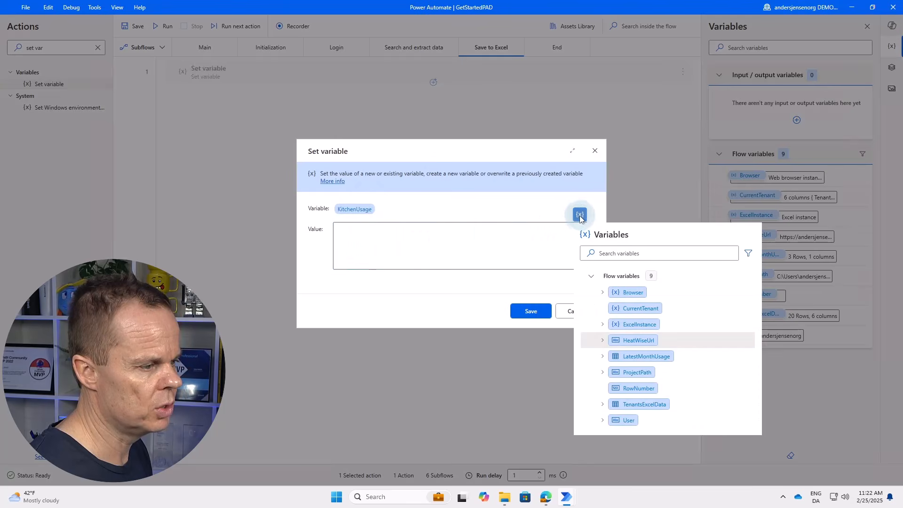
{"action": "double_click", "coordinate": [648, 357]}
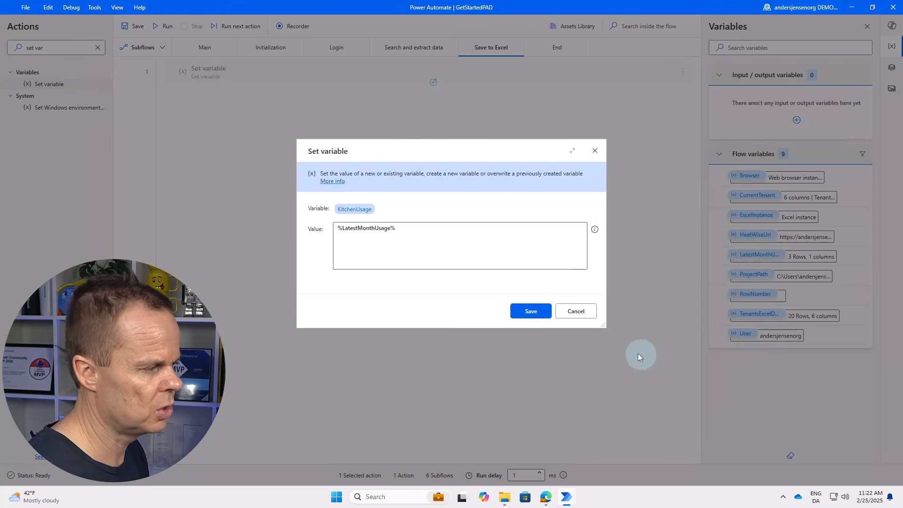
{"action": "left_click", "coordinate": [387, 229]}
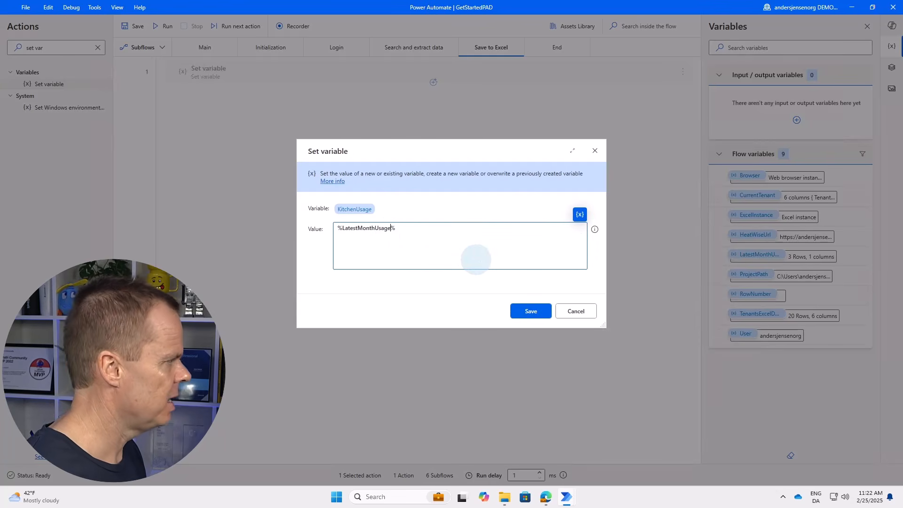
{"action": "type", "text": "["}
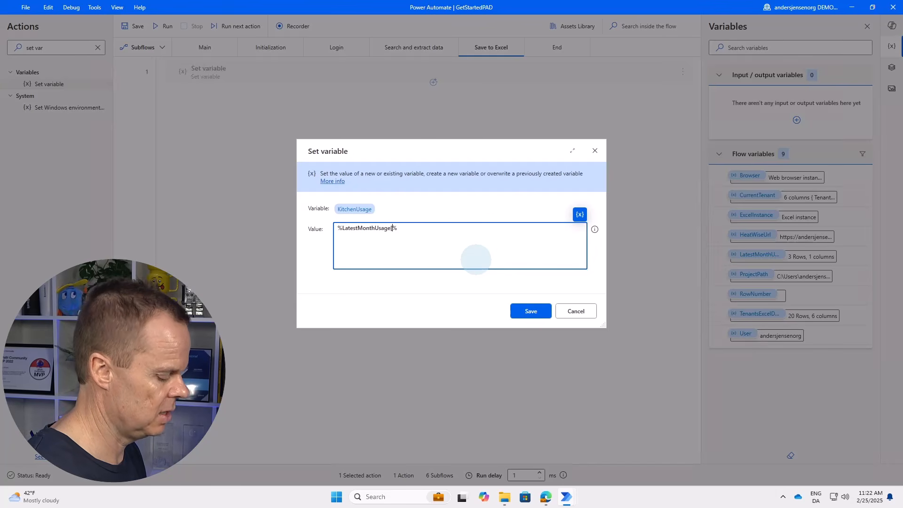
{"action": "type", "text": "0]"}
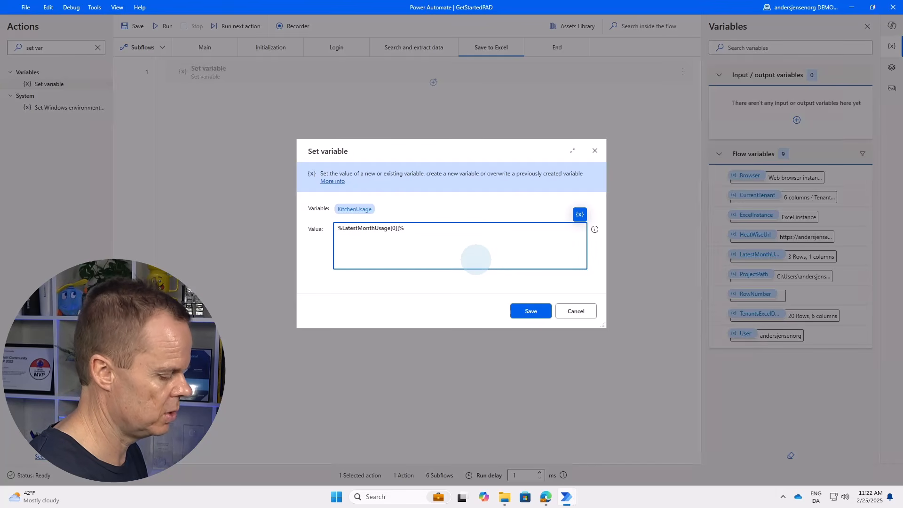
{"action": "type", "text": "[0]"}
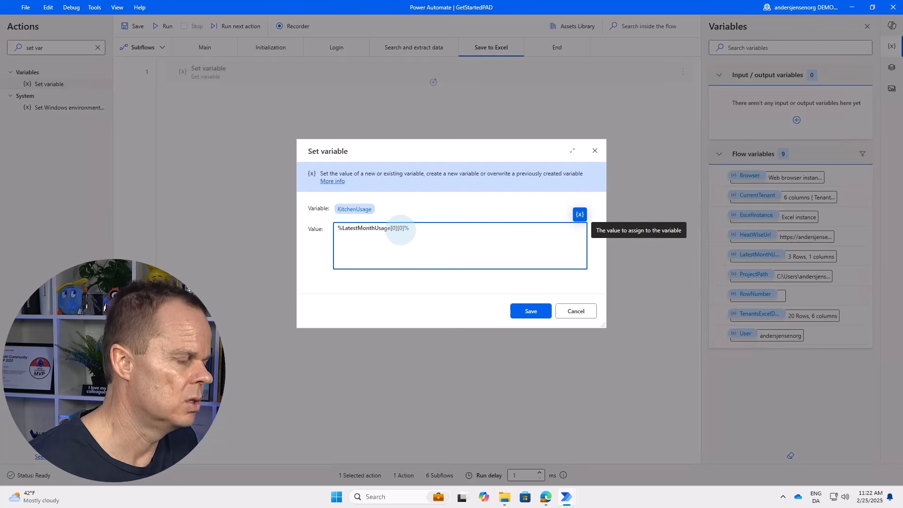
{"action": "left_click", "coordinate": [533, 311]}
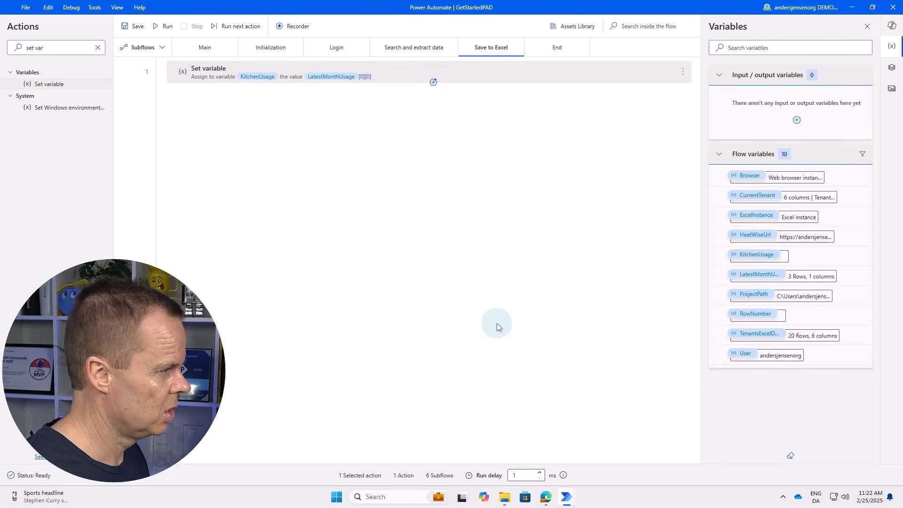
{"action": "key", "text": "ctrl+v"}
{"action": "key", "text": "ctrl+v"}
Rename step 2's variable to LivingRoomUsage, reading LatestMonthUsage[1][0].
{"action": "left_click", "coordinate": [259, 104]}
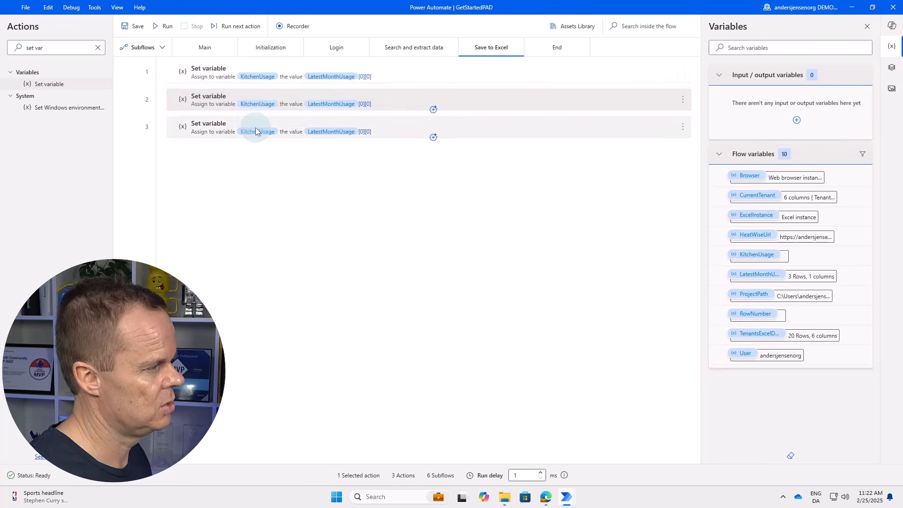
{"action": "double_click", "coordinate": [255, 103]}
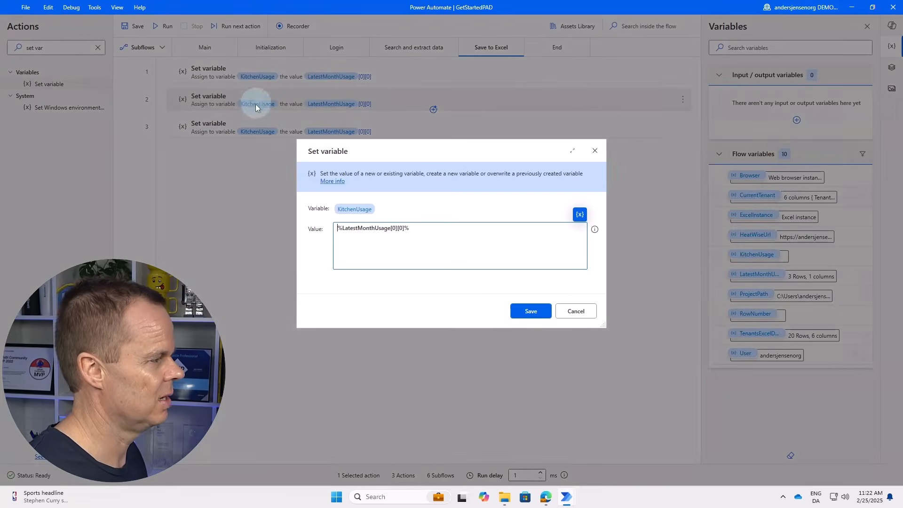
{"action": "left_click", "coordinate": [354, 210]}
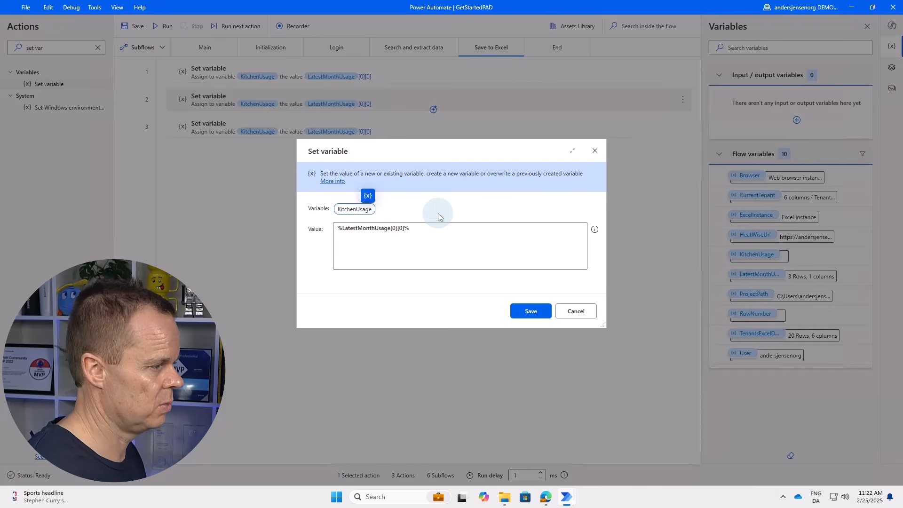
{"action": "key", "text": "BackSpace"}
{"action": "key", "text": "BackSpace"}
{"action": "key", "text": "BackSpace"}
{"action": "key", "text": "BackSpace"}
{"action": "key", "text": "BackSpace"}
{"action": "key", "text": "BackSpace"}
{"action": "key", "text": "BackSpace"}
{"action": "type", "text": "Li"}
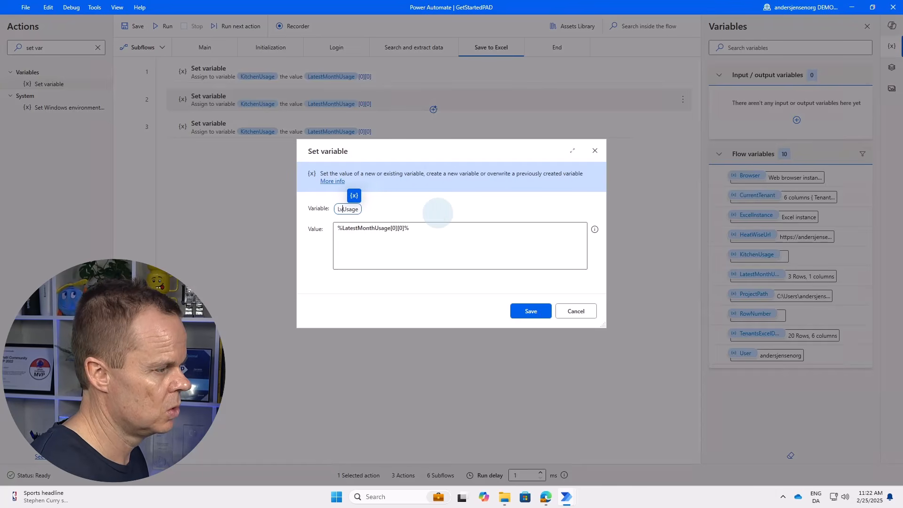
{"action": "type", "text": "vingRoom"}
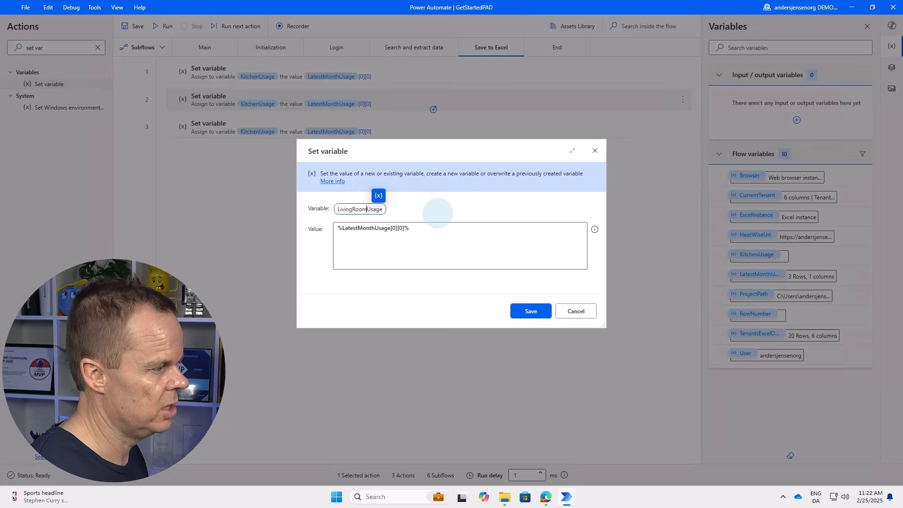
{"action": "key", "text": "BackSpace"}
{"action": "key", "text": "BackSpace"}
{"action": "key", "text": "BackSpace"}
{"action": "key", "text": "BackSpace"}
{"action": "type", "text": "room"}
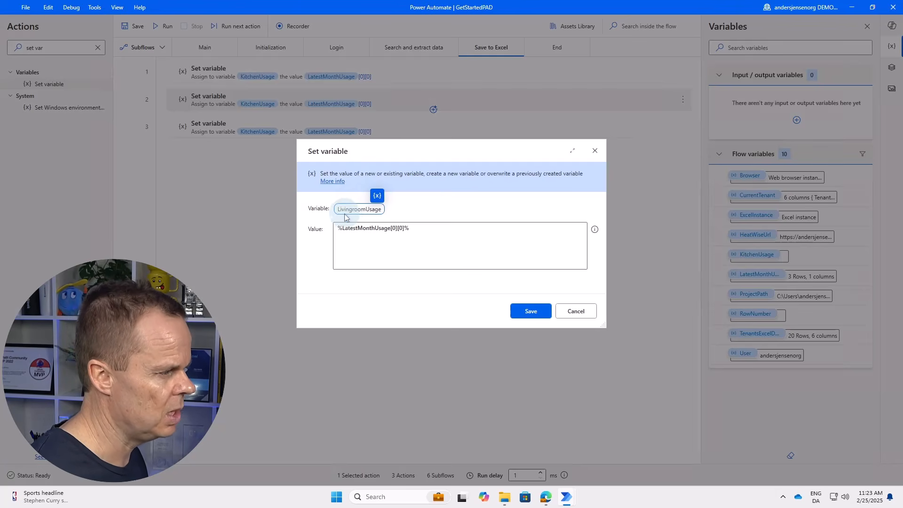
{"action": "key", "text": "BackSpace"}
{"action": "key", "text": "BackSpace"}
{"action": "key", "text": "BackSpace"}
{"action": "key", "text": "BackSpace"}
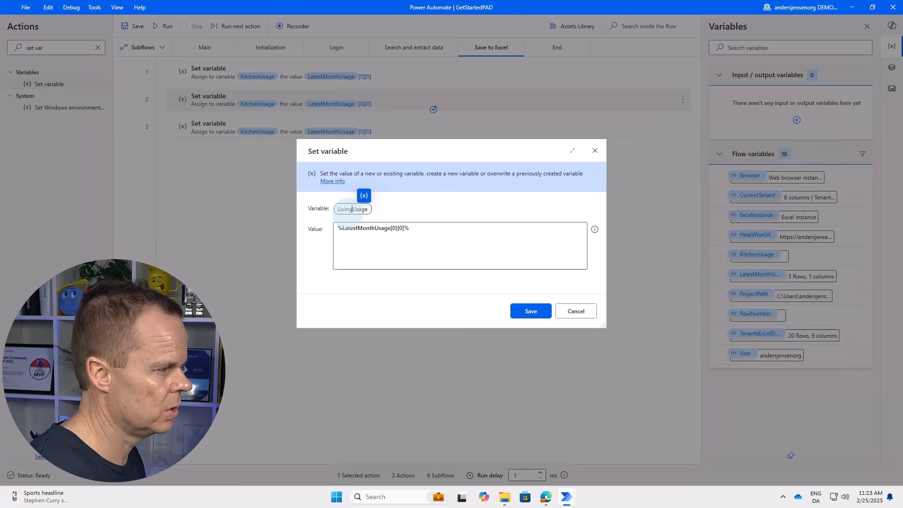
{"action": "type", "text": "Room"}
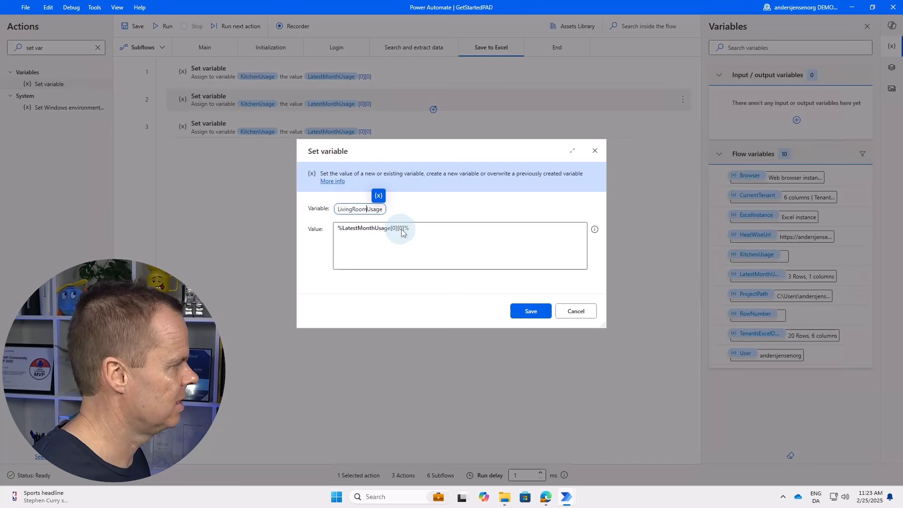
{"action": "left_click", "coordinate": [398, 233]}
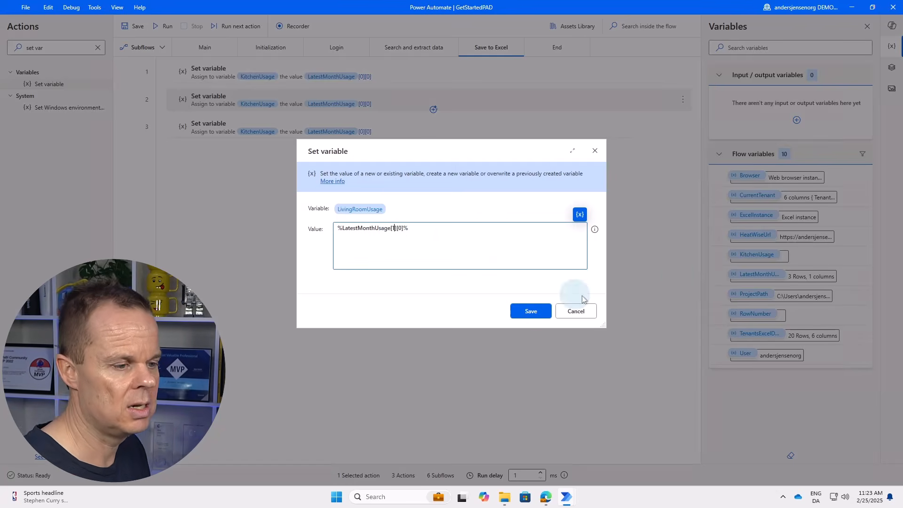
{"action": "left_click", "coordinate": [531, 311]}
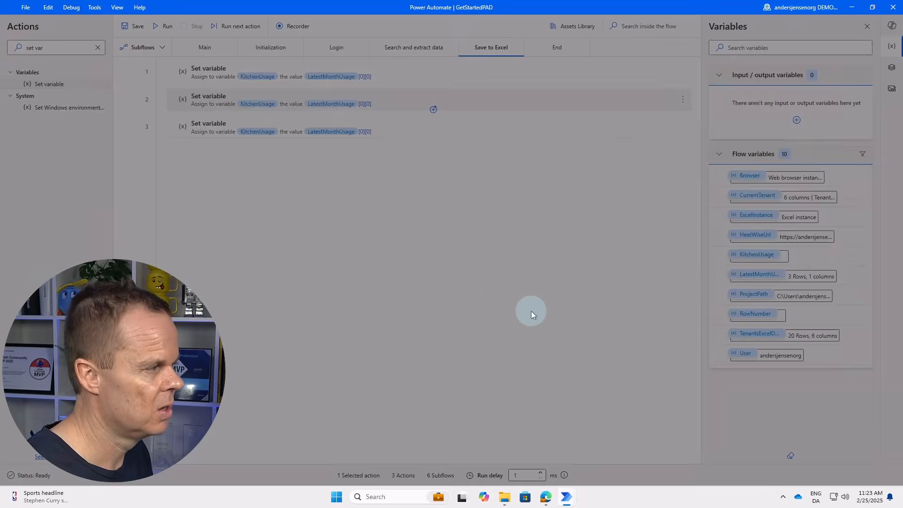
Rename step 3's variable to BathroomUsage and change its index to [2][0].
{"action": "double_click", "coordinate": [337, 128]}
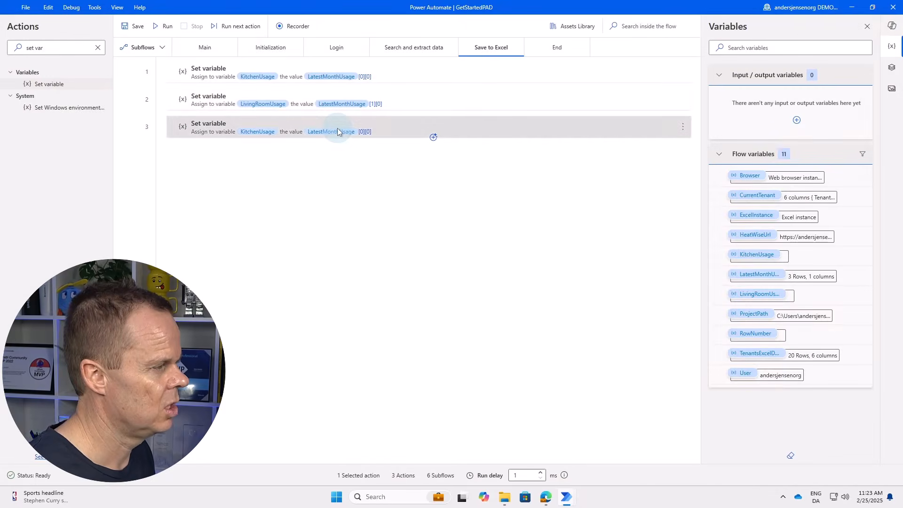
{"action": "left_click", "coordinate": [354, 209]}
{"action": "left_click", "coordinate": [384, 207]}
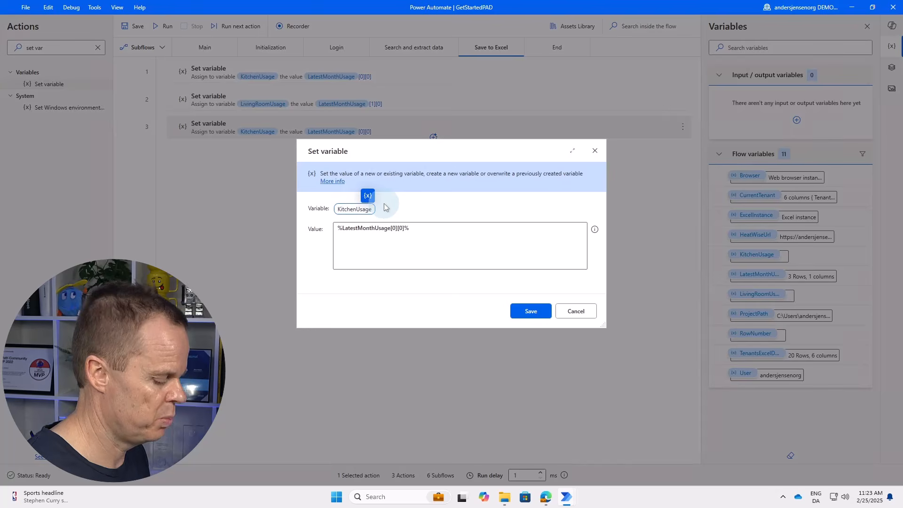
{"action": "key", "text": "BackSpace"}
{"action": "key", "text": "BackSpace"}
{"action": "key", "text": "BackSpace"}
{"action": "key", "text": "BackSpace"}
{"action": "key", "text": "BackSpace"}
{"action": "key", "text": "BackSpace"}
{"action": "type", "text": "Barth"}
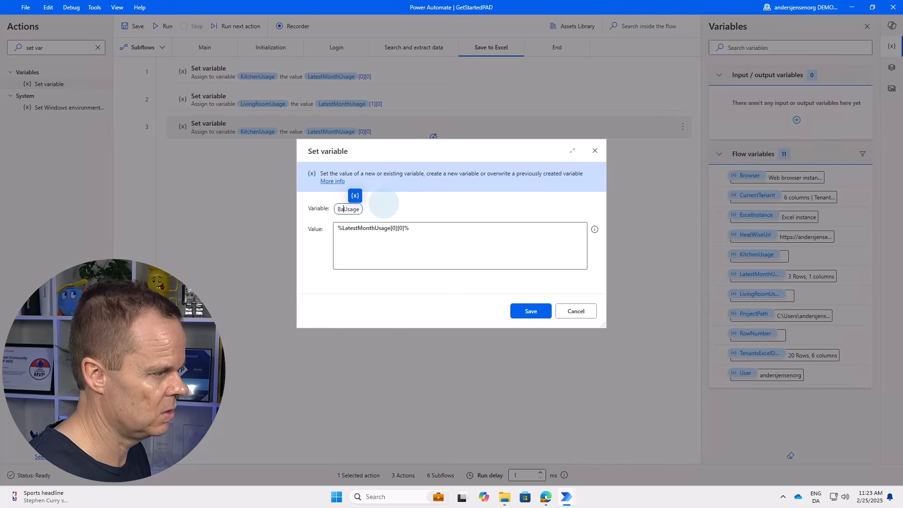
{"action": "key", "text": "BackSpace"}
{"action": "key", "text": "BackSpace"}
{"action": "key", "text": "BackSpace"}
{"action": "type", "text": "throom"}
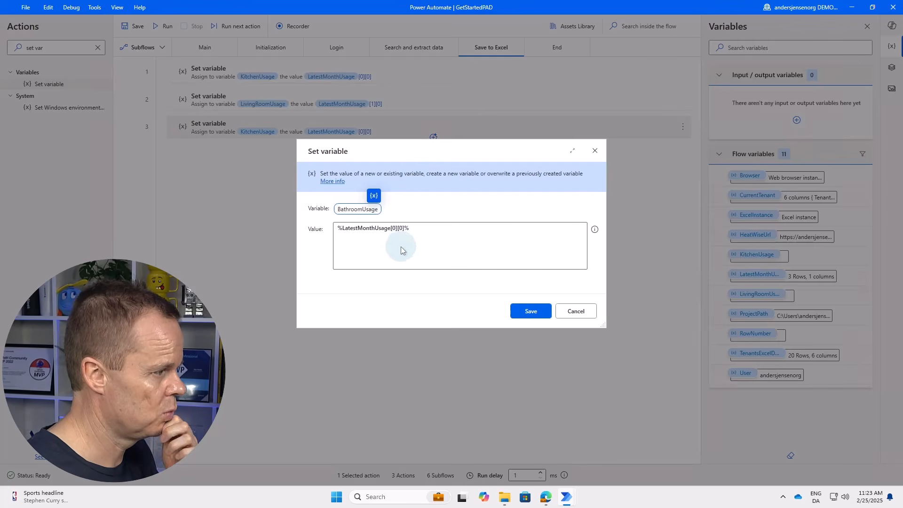
{"action": "left_click", "coordinate": [395, 228]}
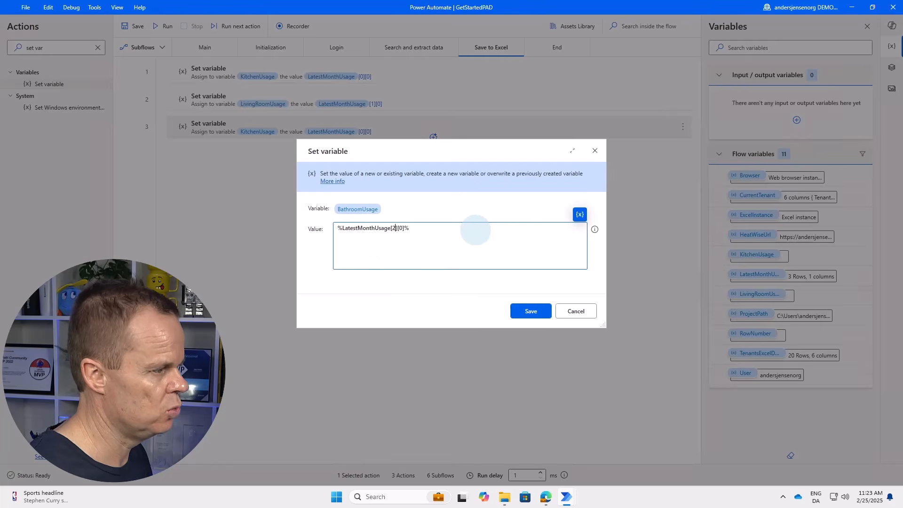
{"action": "type", "text": "2"}
{"action": "left_click", "coordinate": [531, 311]}
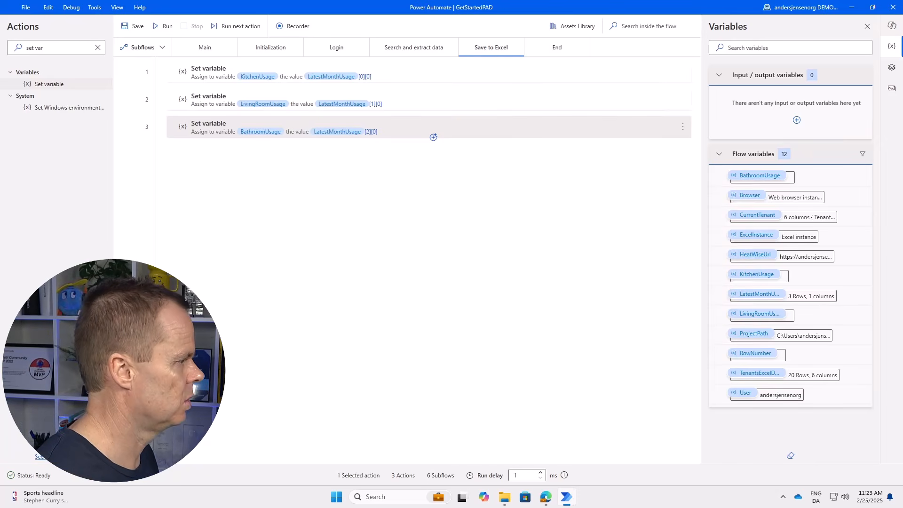
{"action": "triple_click", "coordinate": [65, 48]}
Add a Write to Excel worksheet action as step 4 of the Save to Excel subflow.
{"action": "type", "text": "w"}
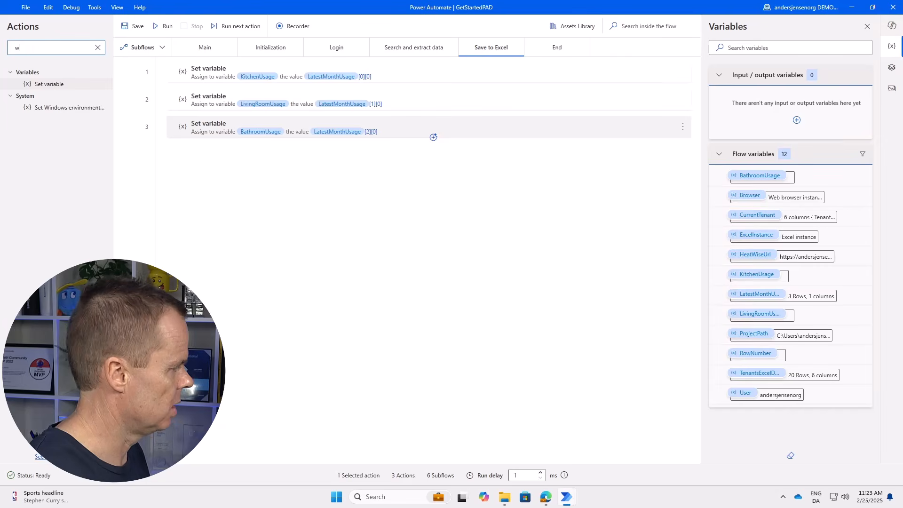
{"action": "type", "text": "rite"}
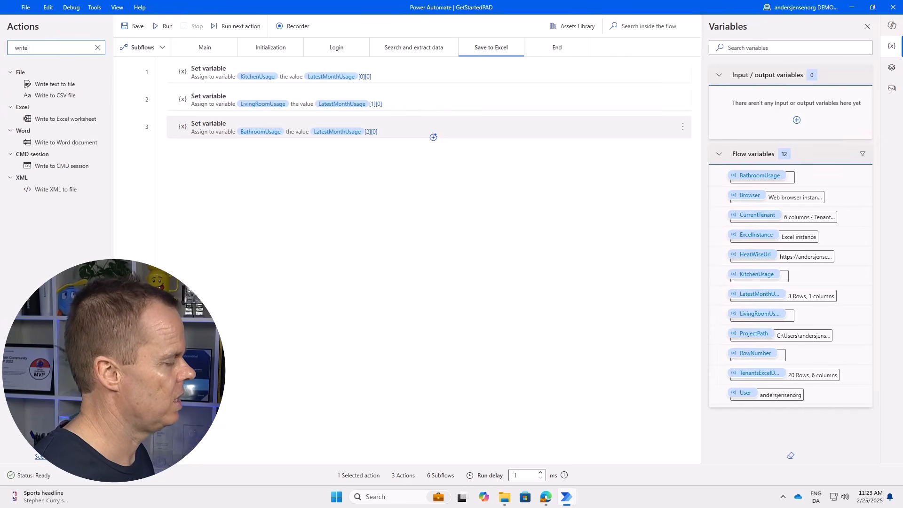
{"action": "left_click_drag", "start_coordinate": [72, 120], "coordinate": [339, 169]}
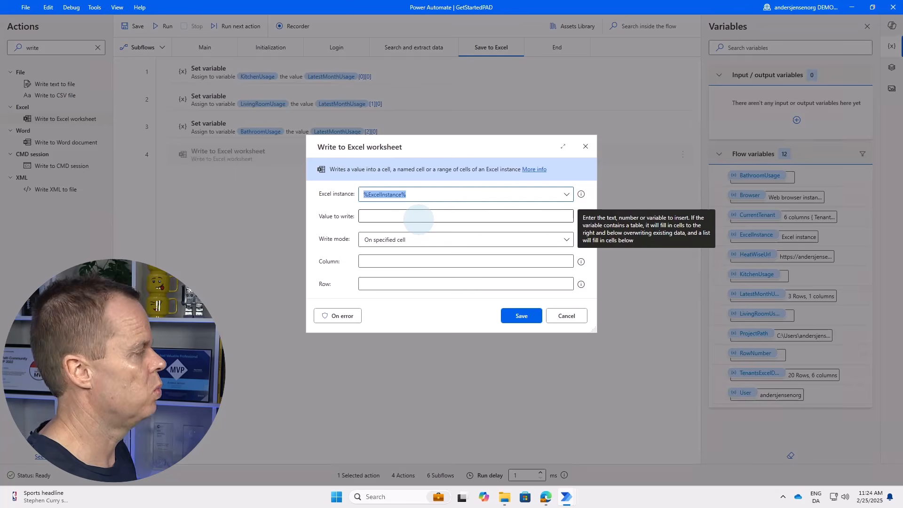
{"action": "left_click", "coordinate": [403, 262]}
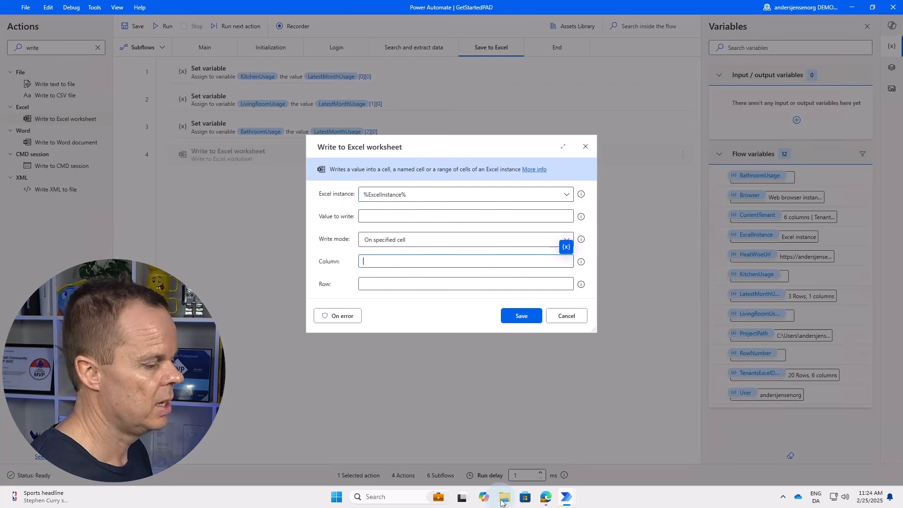
Open tenants.xlsx from the Project folder to check the Kitchen column at C2, then close it.
{"action": "left_click", "coordinate": [507, 499]}
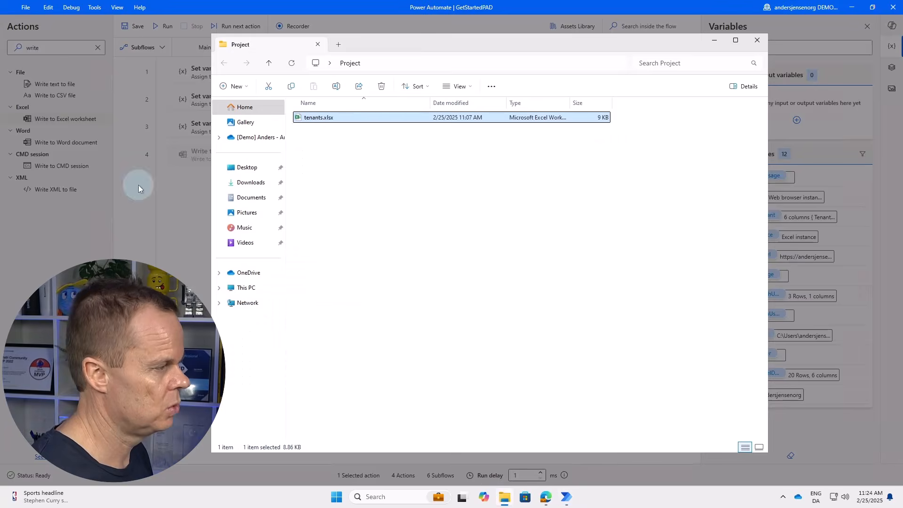
{"action": "double_click", "coordinate": [307, 121]}
{"action": "left_click", "coordinate": [96, 125]}
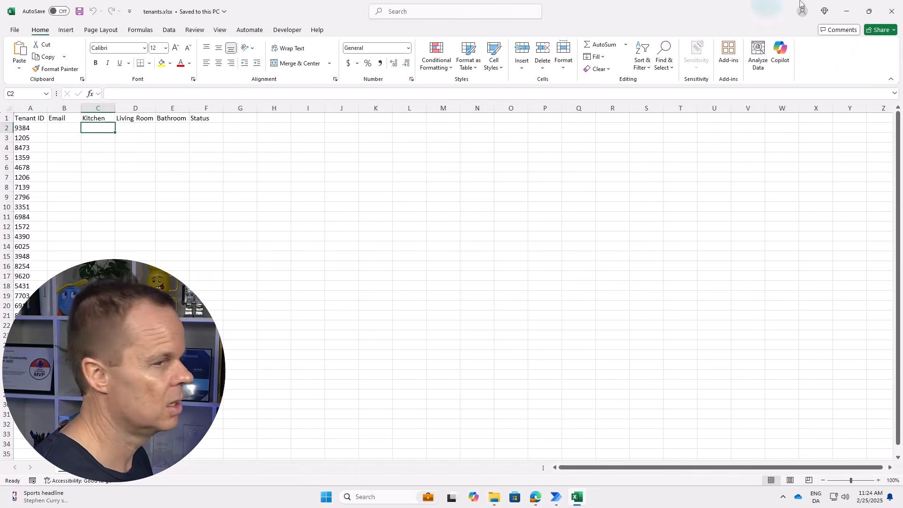
{"action": "left_click", "coordinate": [892, 11]}
Set the Write to Excel worksheet step to column C and row %RowNumber%.
{"action": "left_click", "coordinate": [187, 281]}
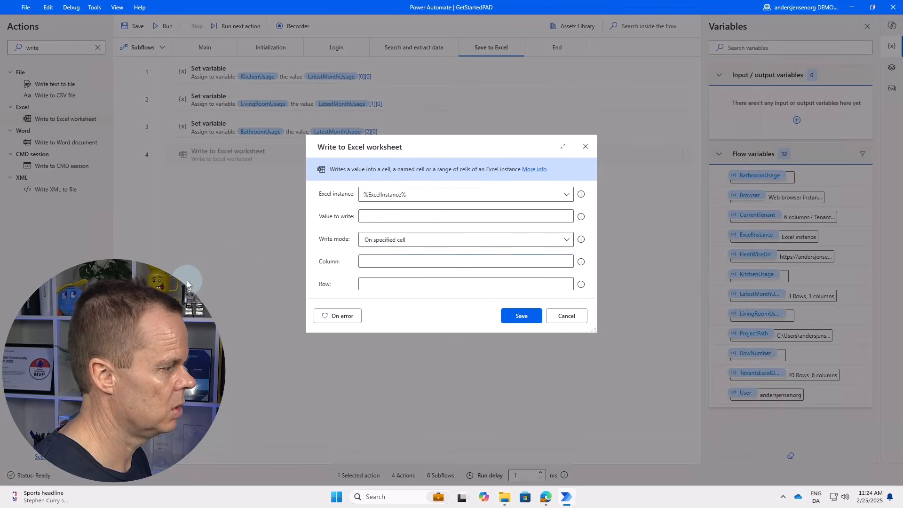
{"action": "left_click", "coordinate": [379, 261]}
{"action": "type", "text": "C"}
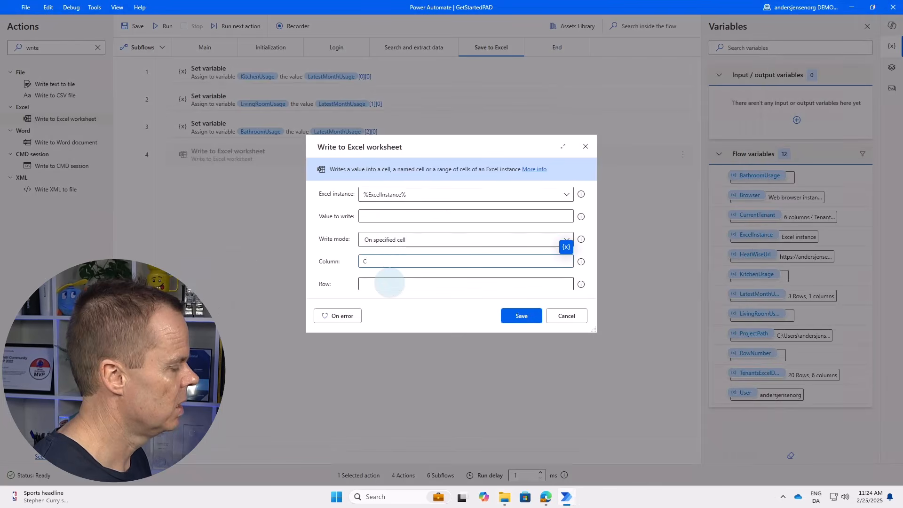
{"action": "left_click", "coordinate": [565, 270]}
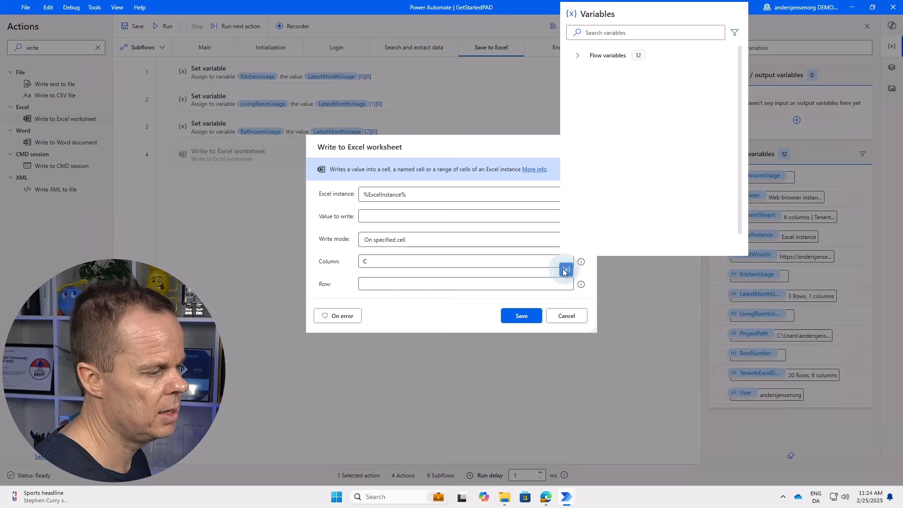
{"action": "double_click", "coordinate": [620, 214]}
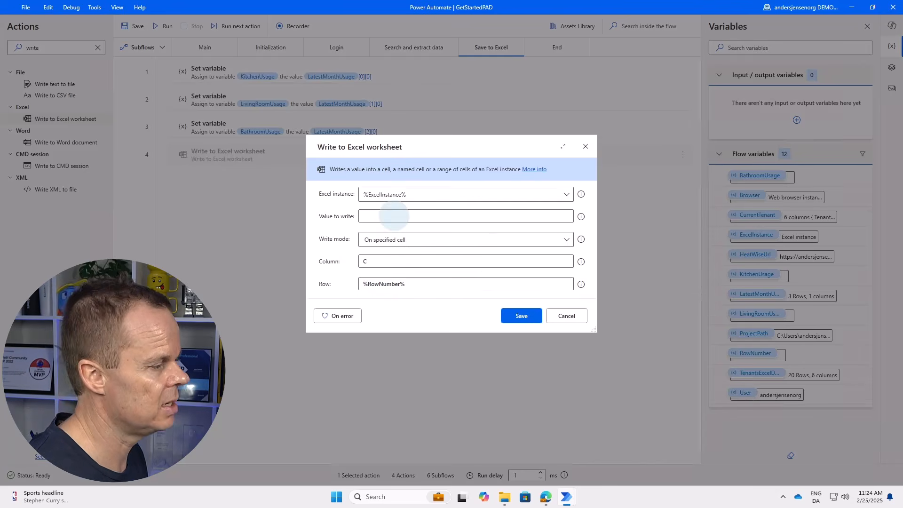
{"action": "left_click", "coordinate": [393, 217]}
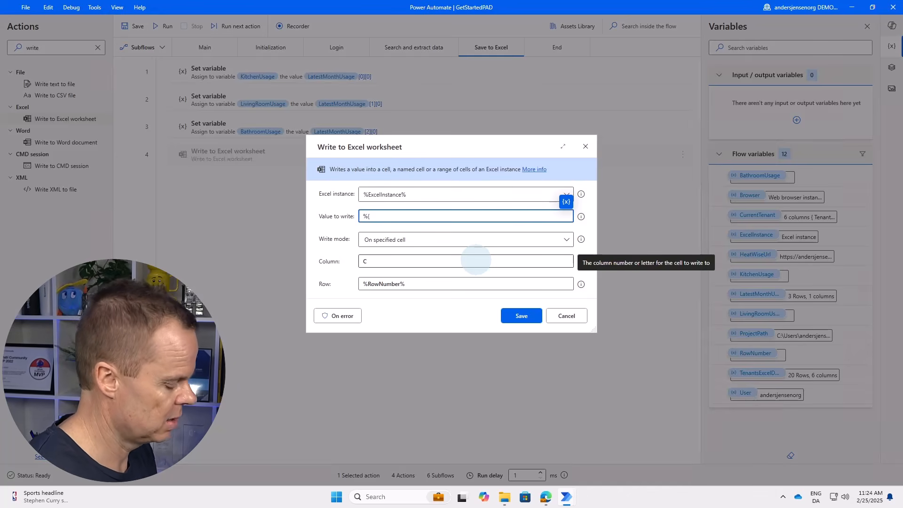
Enter the value to write as a bracketed list of KitchenUsage, LivingRoomUsage and BathroomUsage.
{"action": "type", "text": "["}
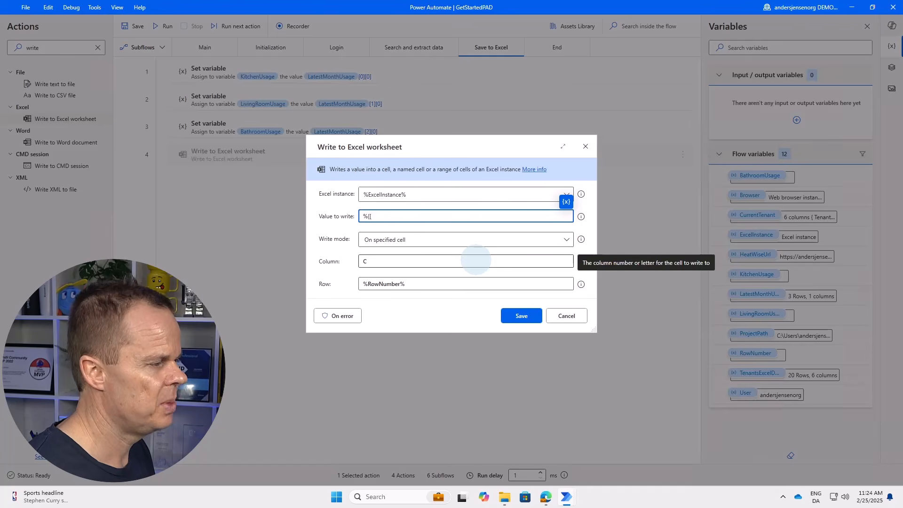
{"action": "left_click", "coordinate": [565, 203]}
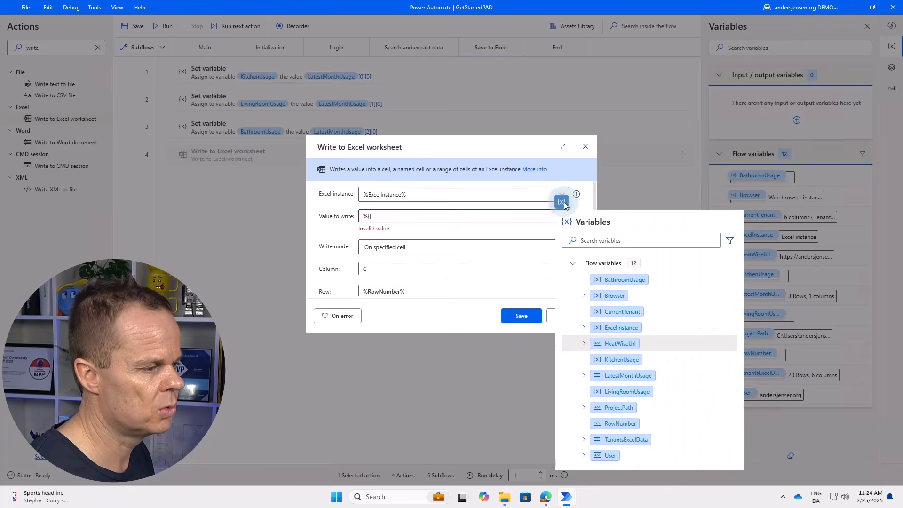
{"action": "left_click", "coordinate": [617, 359]}
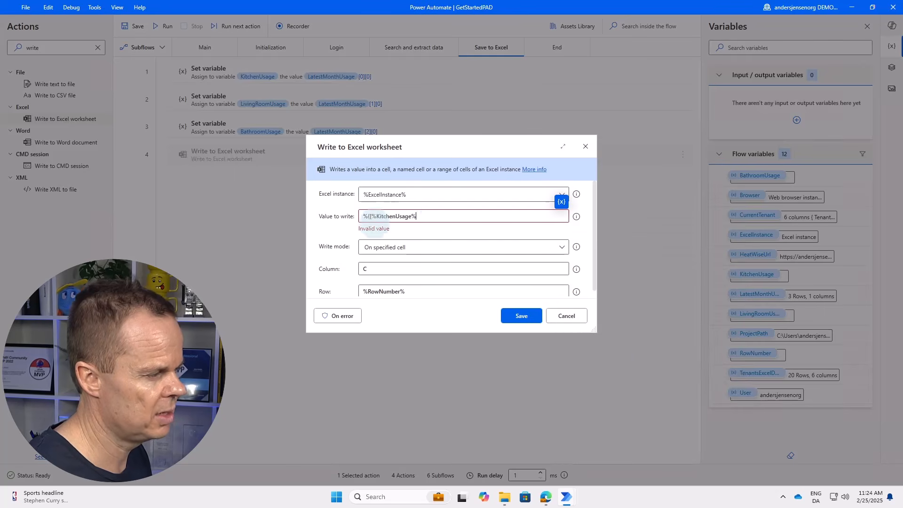
{"action": "type", "text": ","}
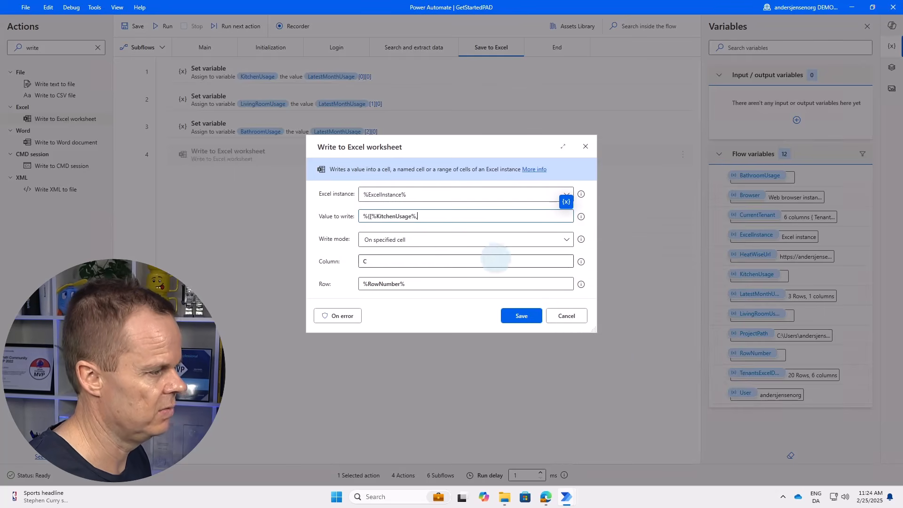
{"action": "left_click", "coordinate": [566, 203]}
{"action": "double_click", "coordinate": [621, 391]}
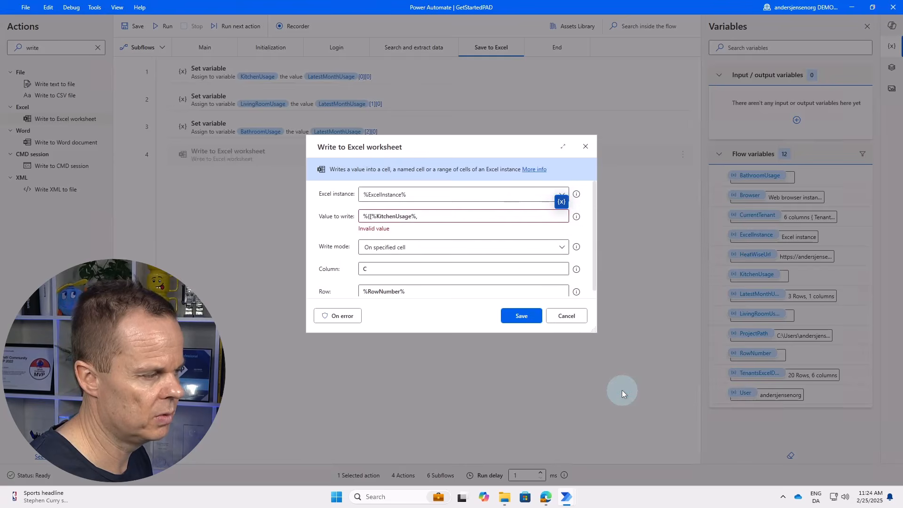
{"action": "type", "text": ","}
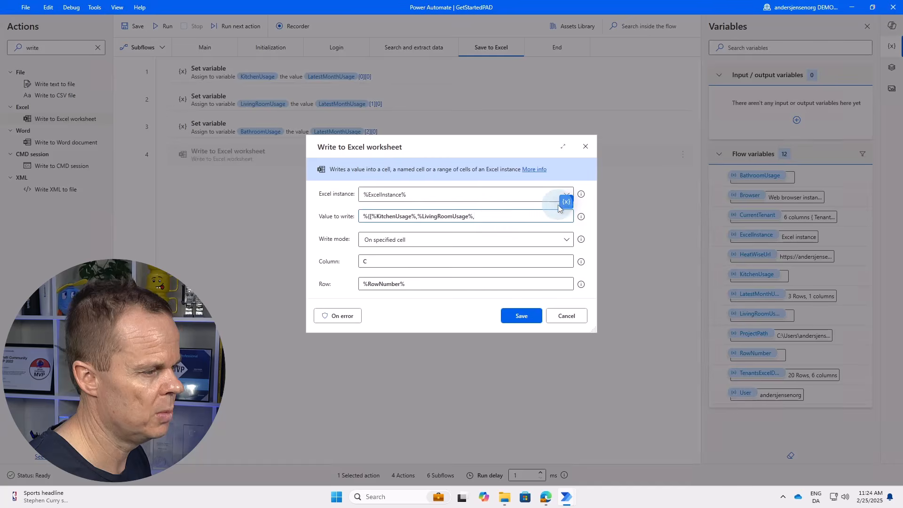
{"action": "left_click", "coordinate": [565, 203]}
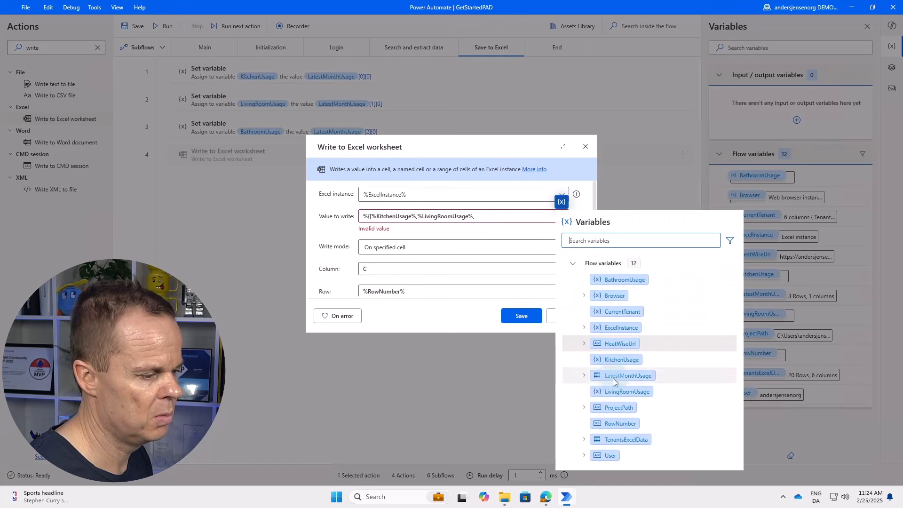
{"action": "double_click", "coordinate": [621, 279]}
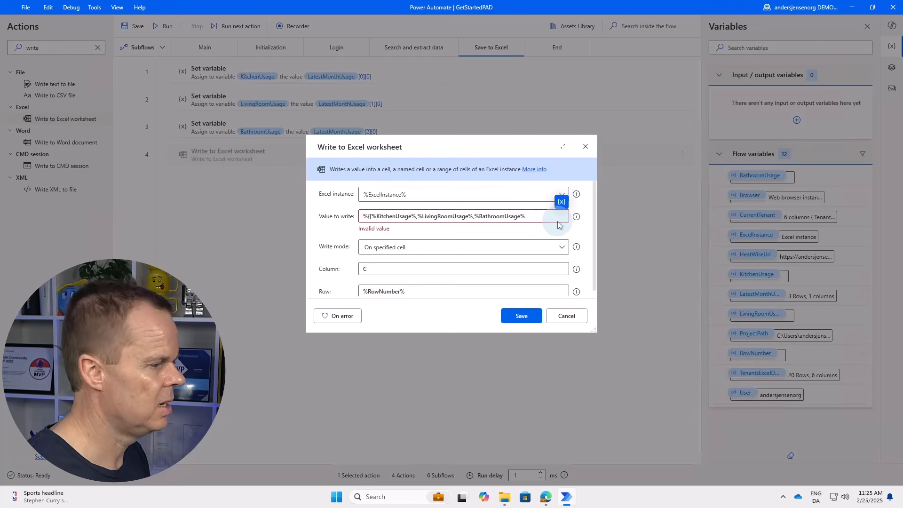
{"action": "type", "text": "]"}
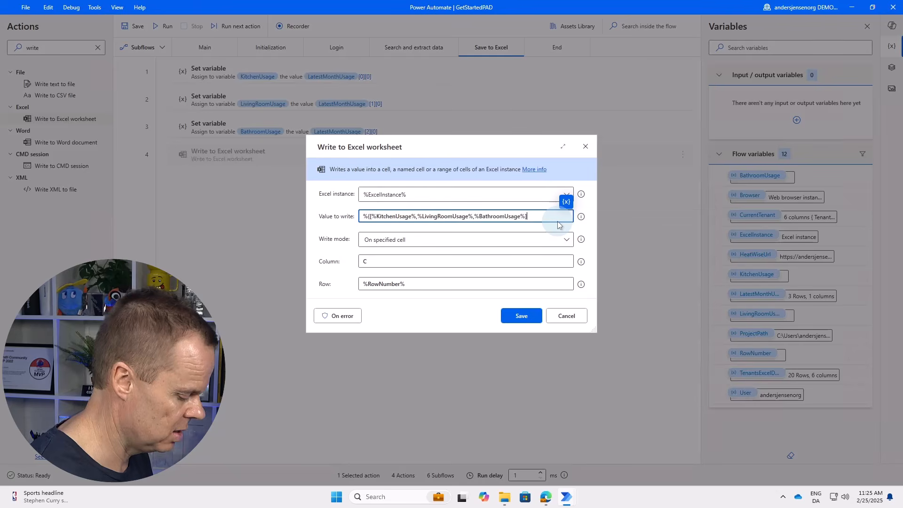
{"action": "type", "text": "}%"}
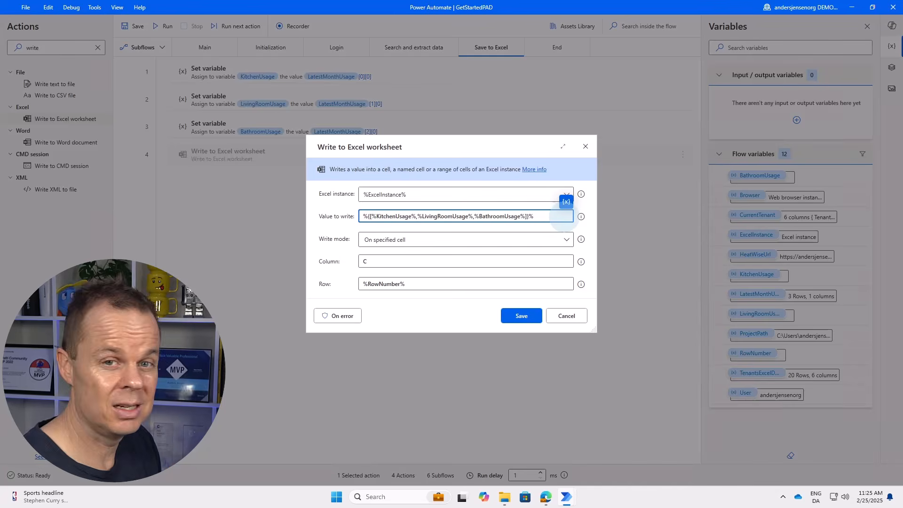
Remove the percent signs around each usage variable in the value list and save step 4.
{"action": "mouse_move", "coordinate": [566, 217]}
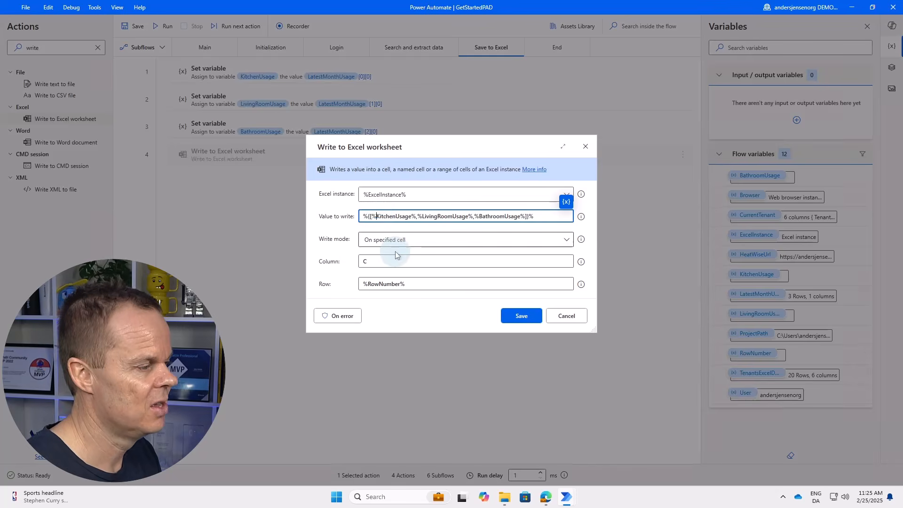
{"action": "key", "text": "BackSpace"}
{"action": "key", "text": "BackSpace"}
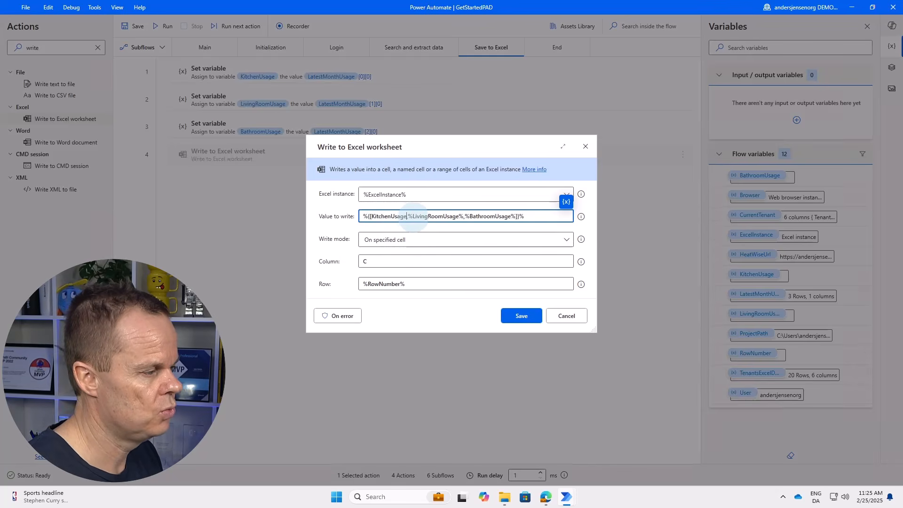
{"action": "left_click", "coordinate": [412, 216]}
{"action": "key", "text": "BackSpace"}
{"action": "left_click", "coordinate": [455, 216]}
{"action": "key", "text": "BackSpace"}
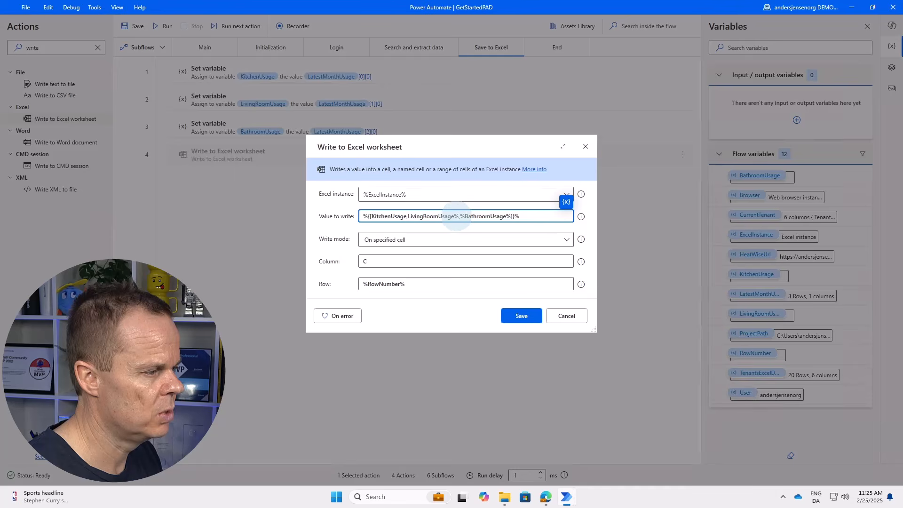
{"action": "left_click", "coordinate": [460, 217]}
{"action": "key", "text": "BackSpace"}
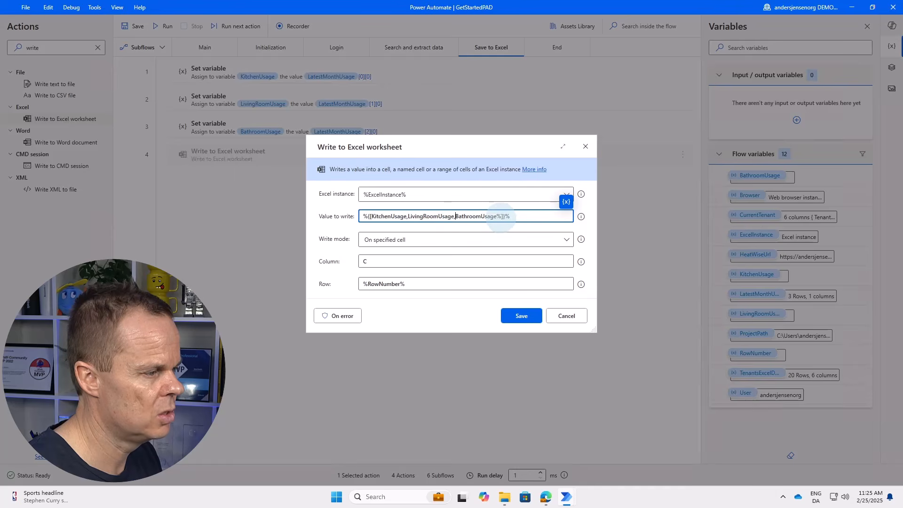
{"action": "left_click", "coordinate": [503, 216]}
{"action": "key", "text": "BackSpace"}
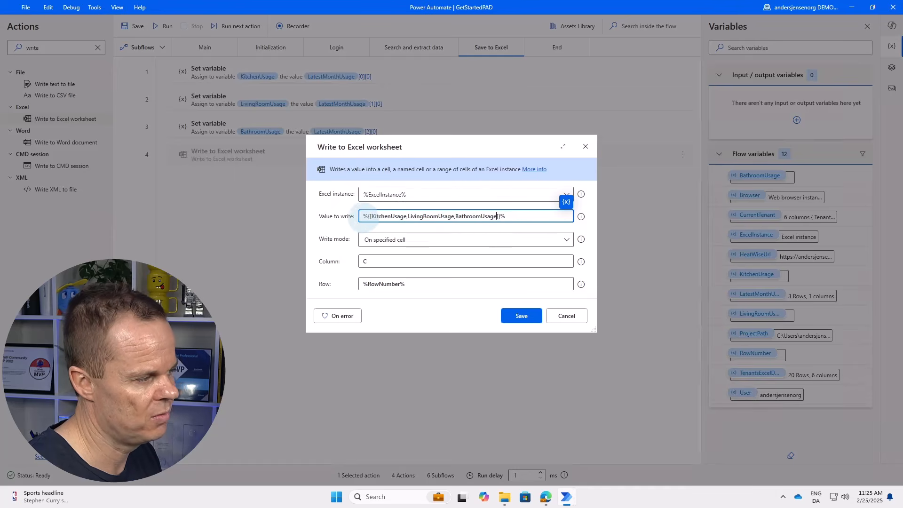
{"action": "left_click", "coordinate": [519, 314]}
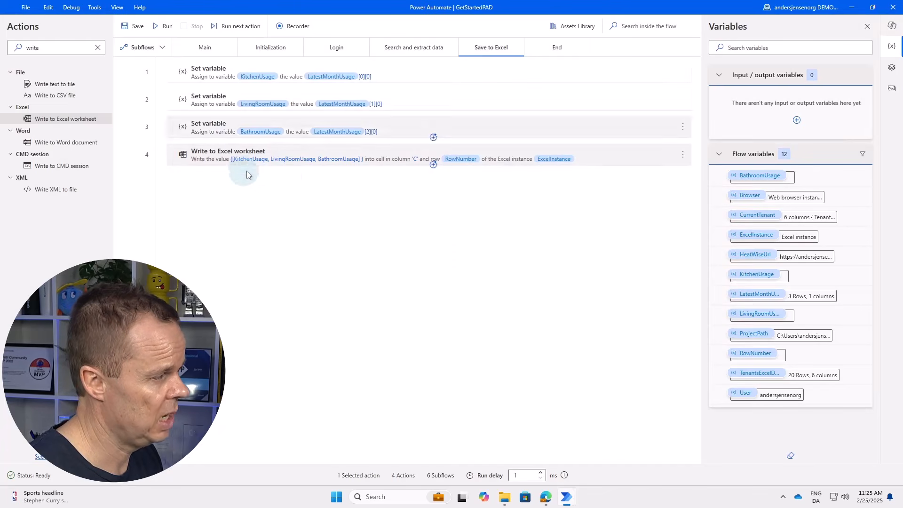
{"action": "double_click", "coordinate": [220, 161]}
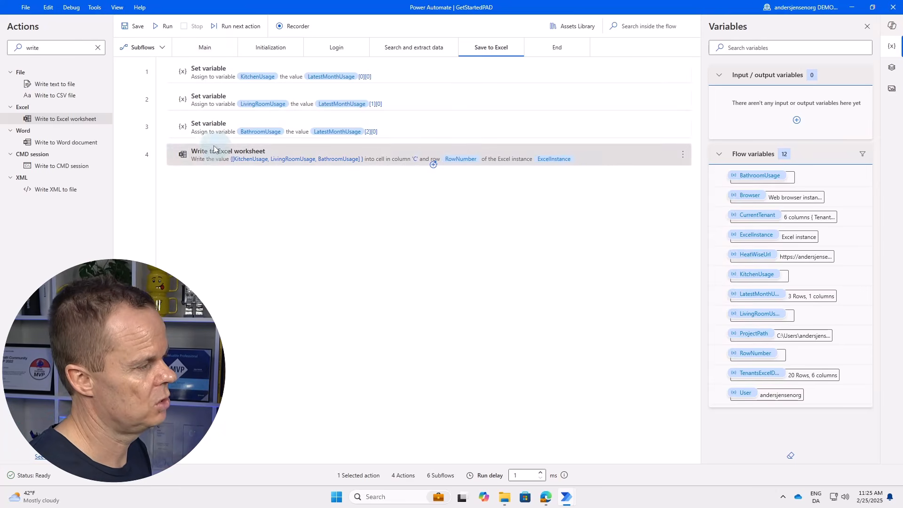
Add an Increase variable step 5 raising %RowNumber% by 1, then run the flow.
{"action": "left_click", "coordinate": [156, 152]}
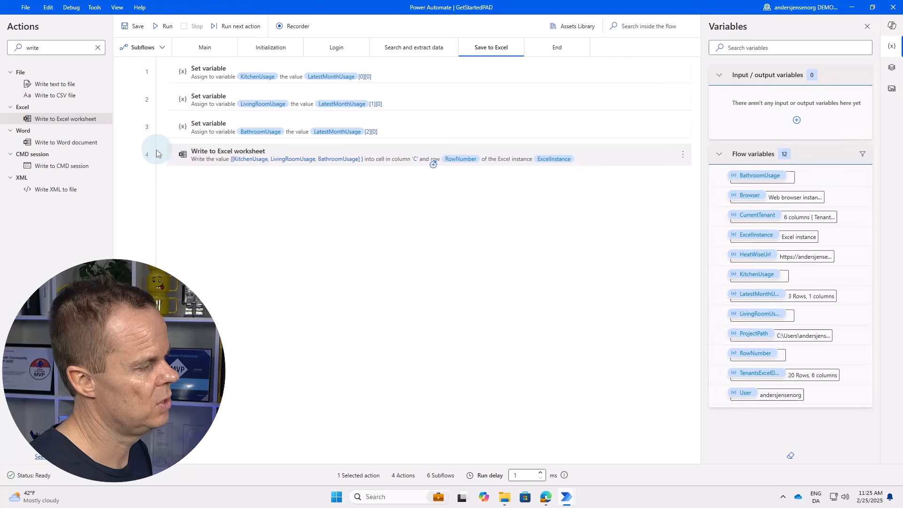
{"action": "double_click", "coordinate": [64, 47]}
{"action": "type", "text": "increase"}
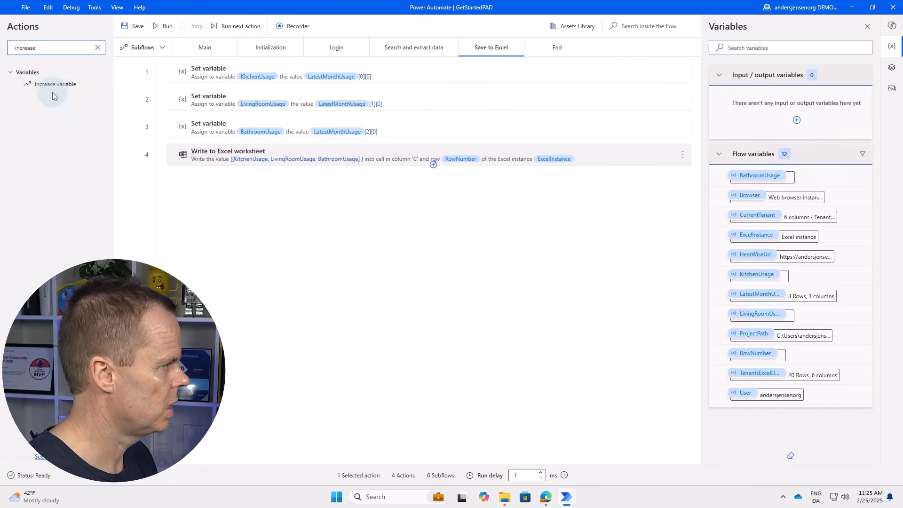
{"action": "left_click_drag", "start_coordinate": [53, 85], "coordinate": [337, 230]}
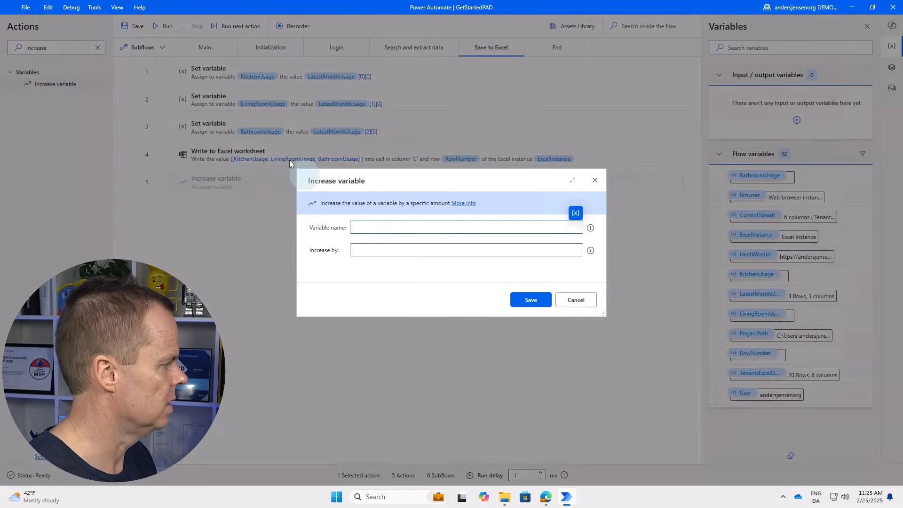
{"action": "left_click", "coordinate": [576, 213]}
{"action": "left_click", "coordinate": [634, 434]}
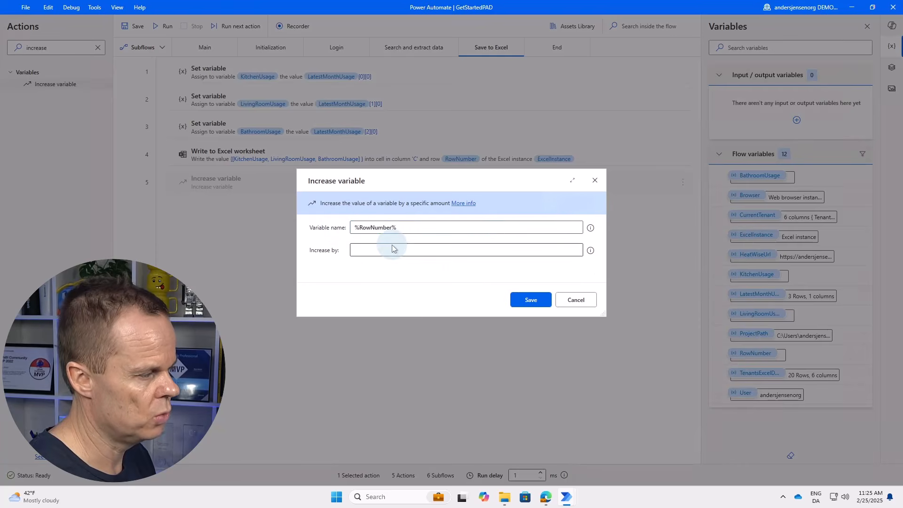
{"action": "left_click", "coordinate": [394, 250]}
{"action": "type", "text": "1"}
{"action": "left_click", "coordinate": [522, 300]}
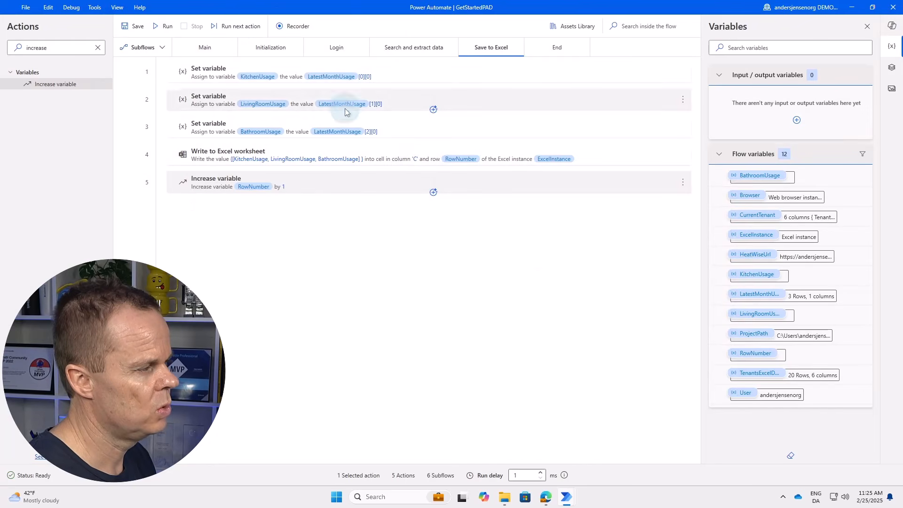
{"action": "left_click", "coordinate": [166, 26]}
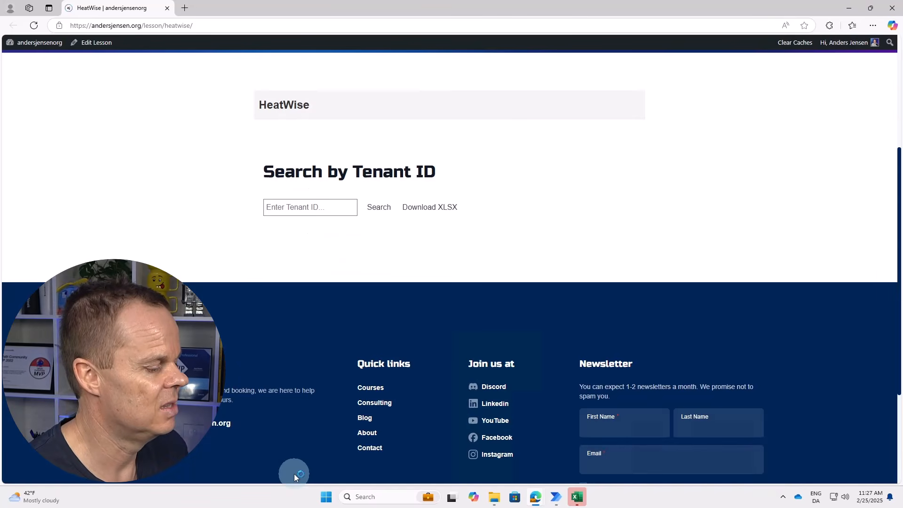
Look up tenants 2796 and 3351, viewing each usage page before returning to search.
{"action": "left_click", "coordinate": [310, 207]}
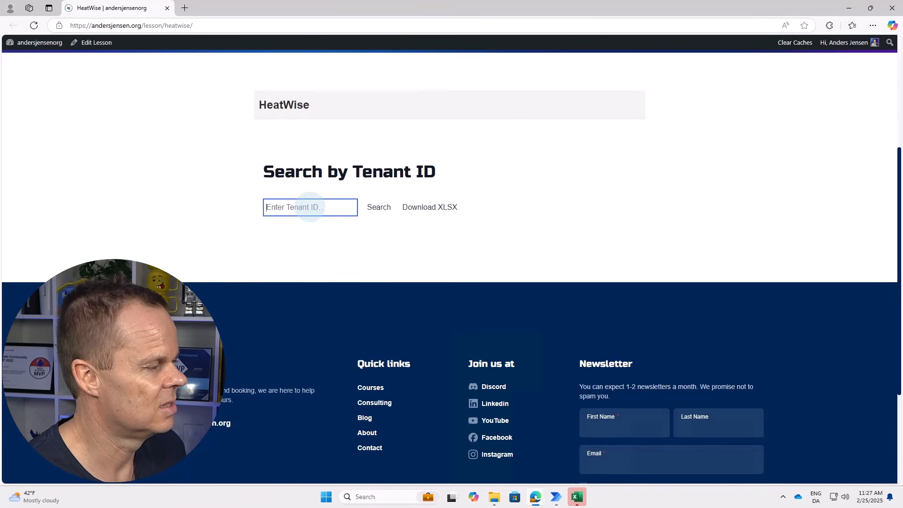
{"action": "type", "text": "2796"}
{"action": "left_click", "coordinate": [379, 207]}
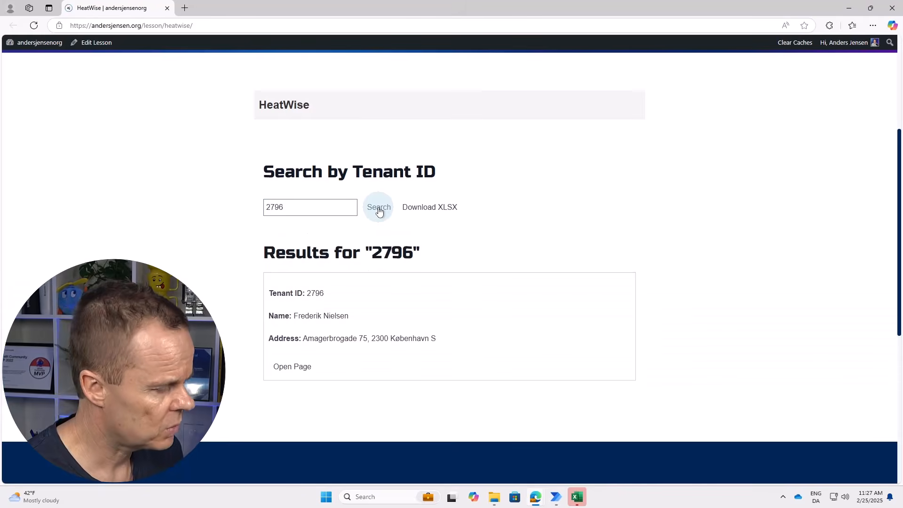
{"action": "left_click", "coordinate": [292, 366]}
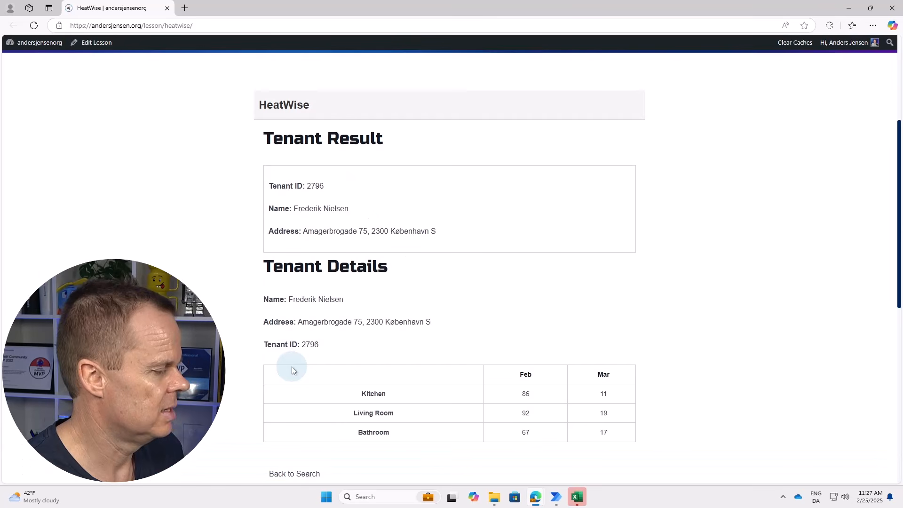
{"action": "left_click", "coordinate": [294, 473]}
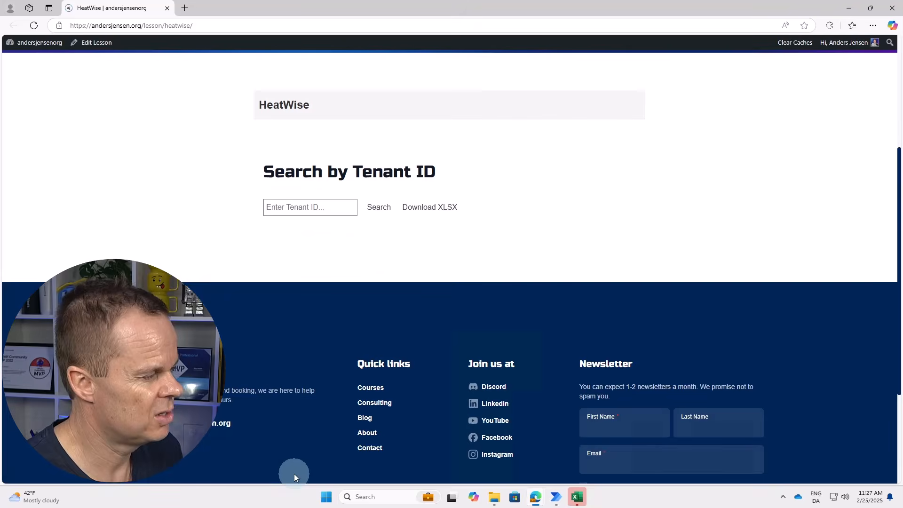
{"action": "left_click", "coordinate": [310, 207]}
{"action": "type", "text": "3351"}
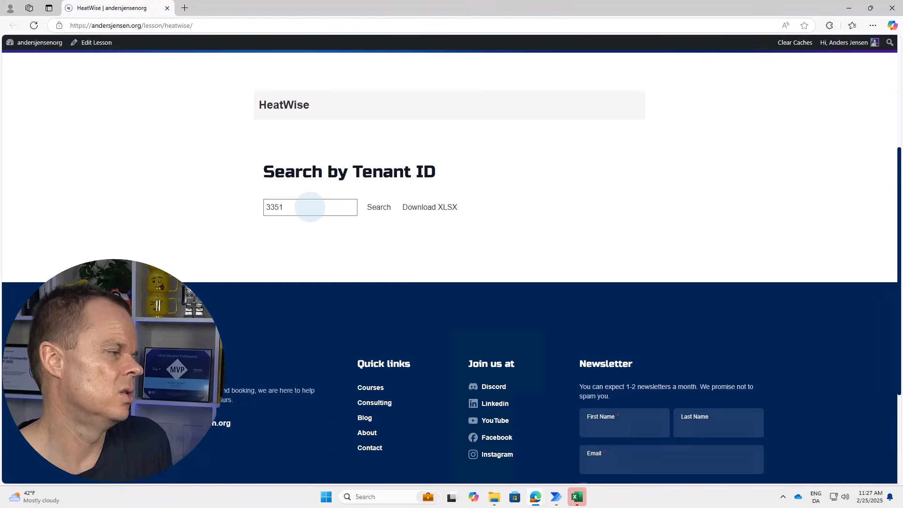
{"action": "left_click", "coordinate": [379, 207]}
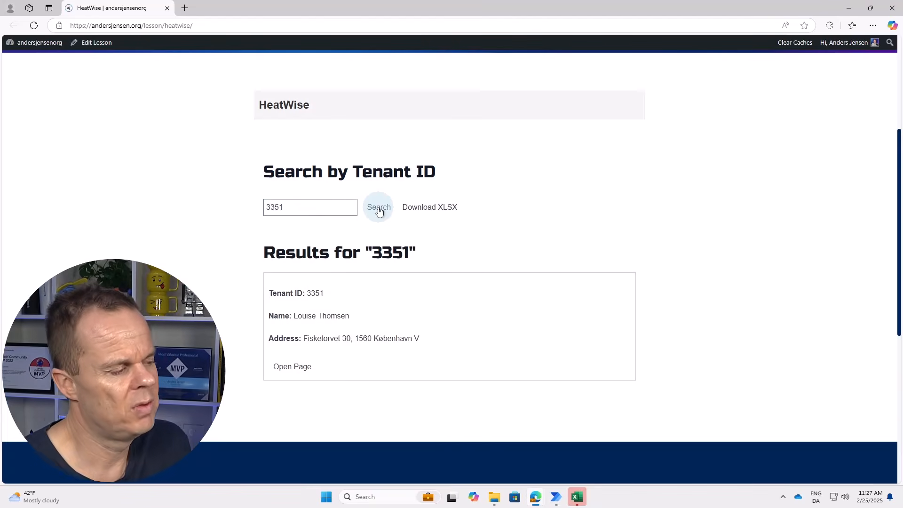
{"action": "left_click", "coordinate": [292, 367]}
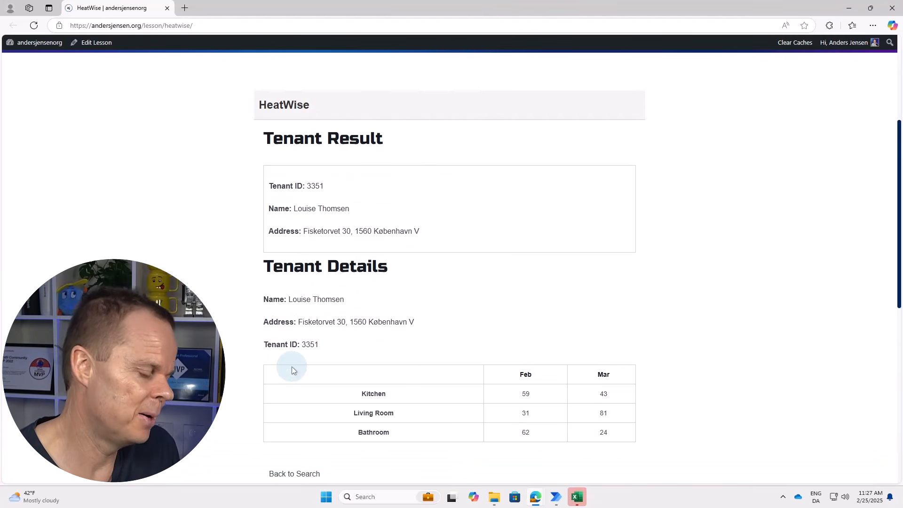
{"action": "left_click", "coordinate": [294, 473]}
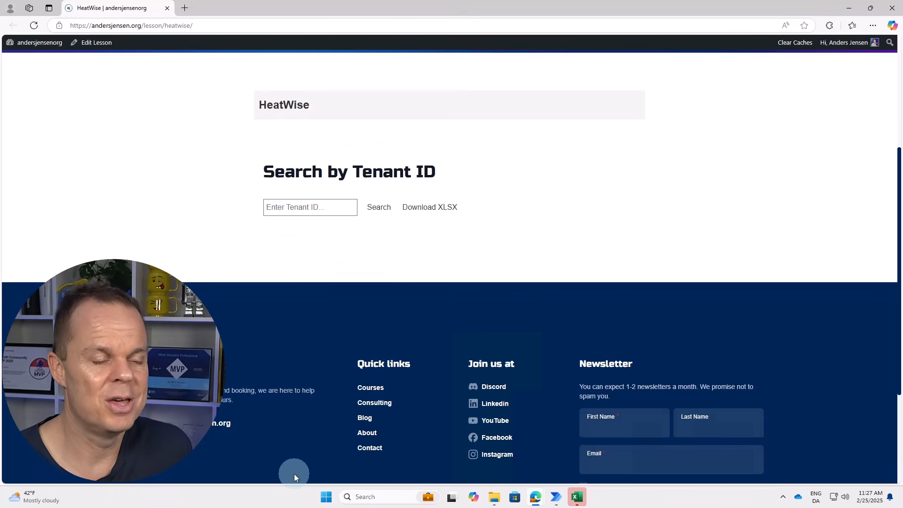
Look up tenants 6984 and 1572, viewing each usage page before returning to search.
{"action": "left_click", "coordinate": [310, 207]}
{"action": "type", "text": "6984"}
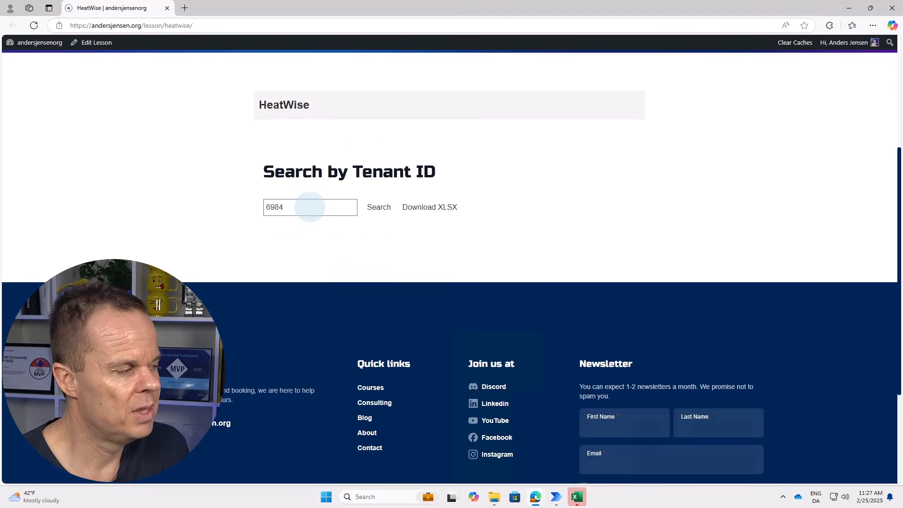
{"action": "left_click", "coordinate": [379, 209]}
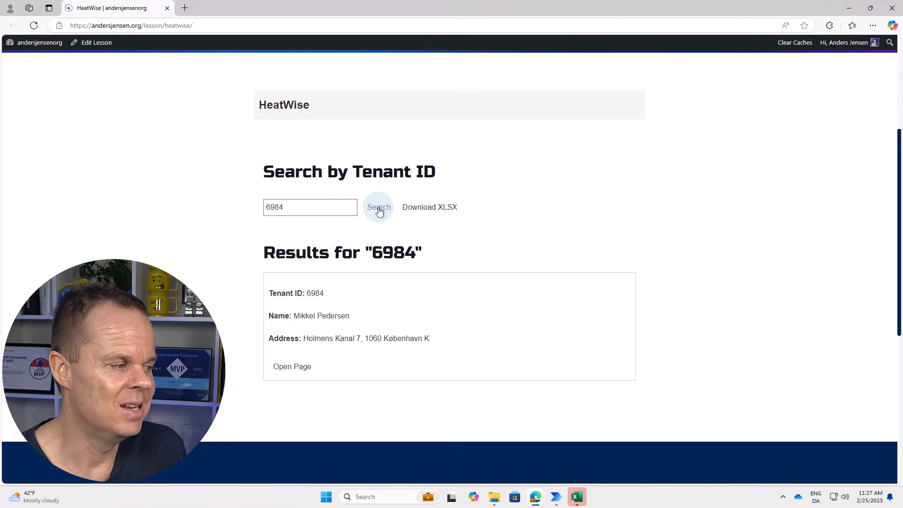
{"action": "left_click", "coordinate": [292, 367]}
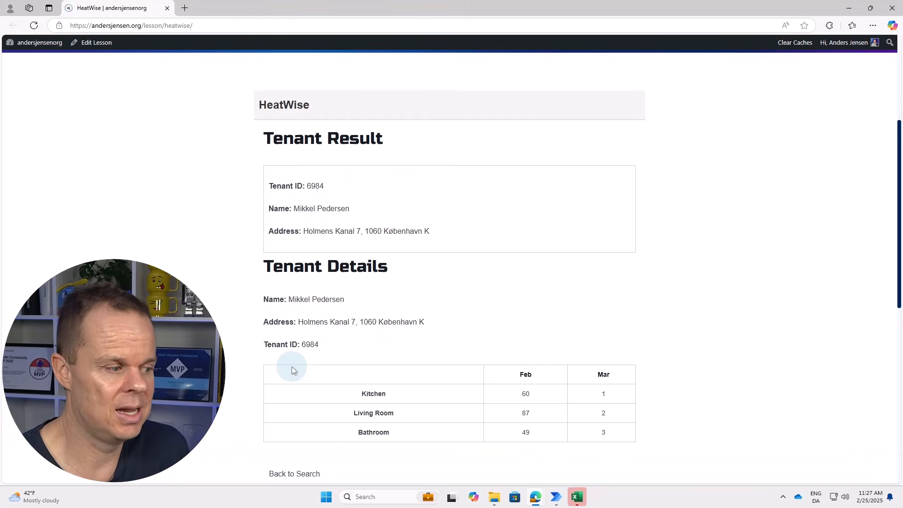
{"action": "left_click", "coordinate": [294, 474]}
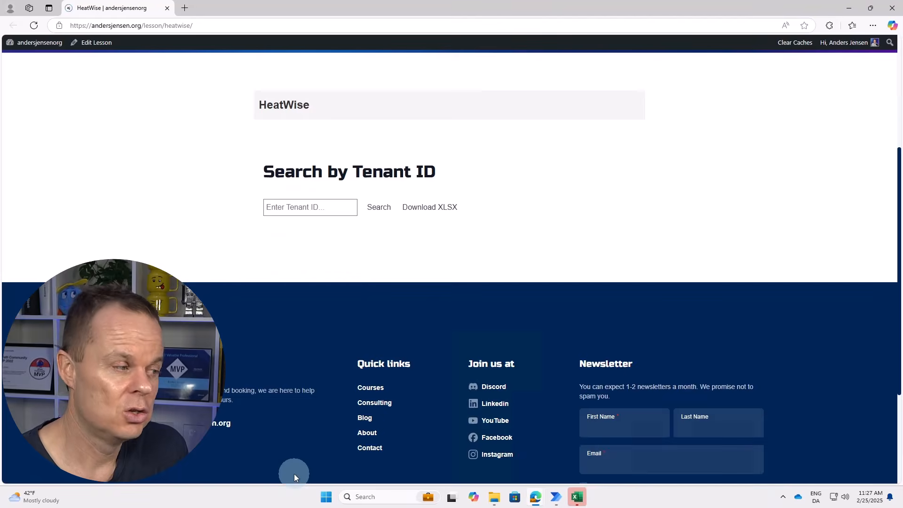
{"action": "left_click", "coordinate": [310, 207]}
{"action": "type", "text": "1572"}
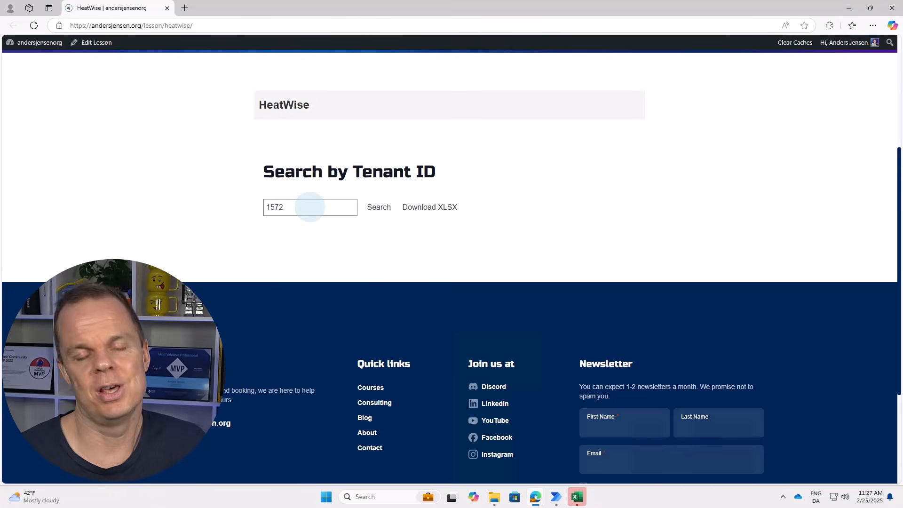
{"action": "left_click", "coordinate": [379, 208]}
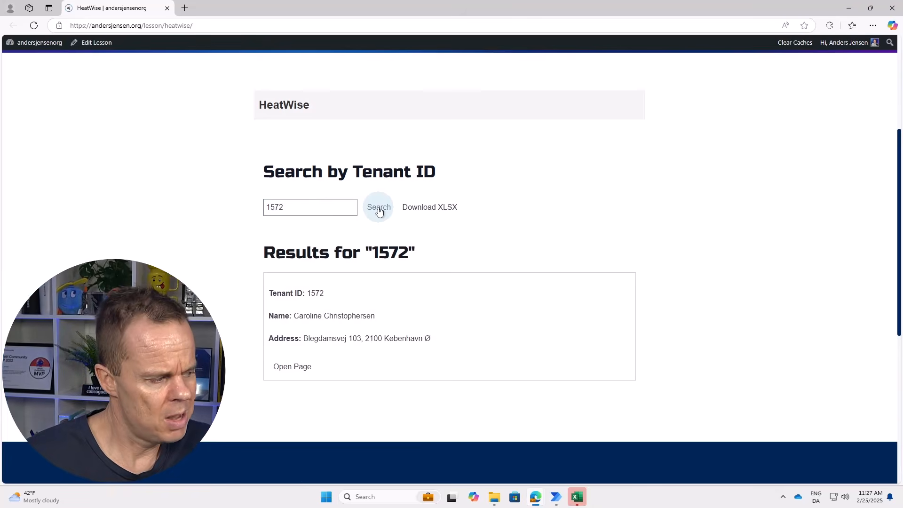
{"action": "left_click", "coordinate": [292, 366]}
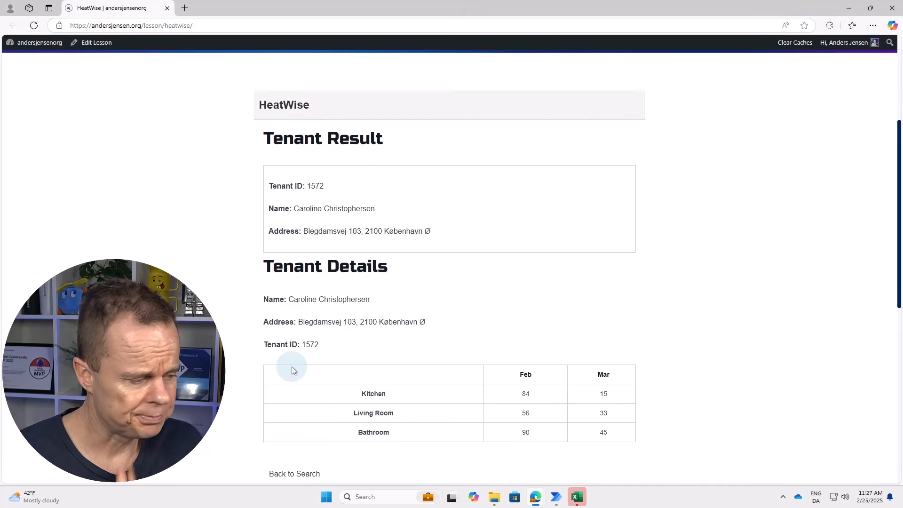
{"action": "left_click", "coordinate": [294, 474]}
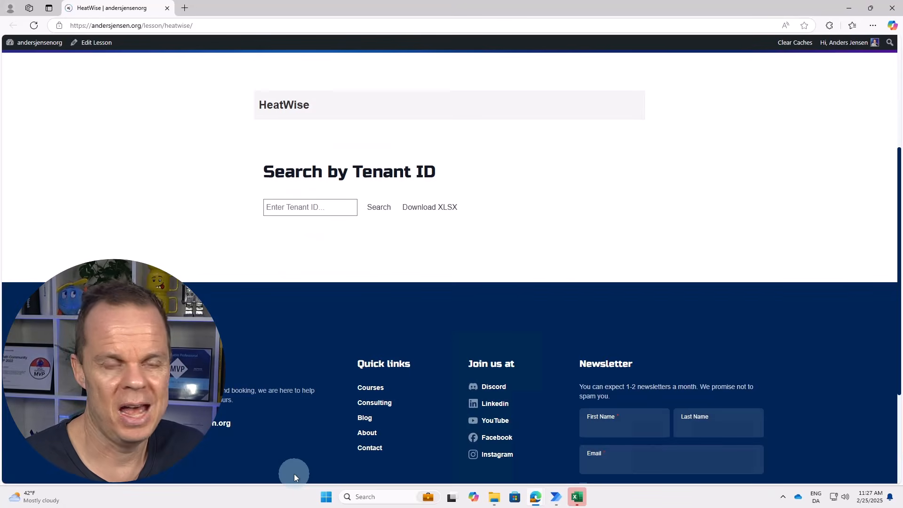
Look up tenants 4390 and 6025, viewing each usage page before returning to search.
{"action": "left_click", "coordinate": [309, 207]}
{"action": "type", "text": "4390"}
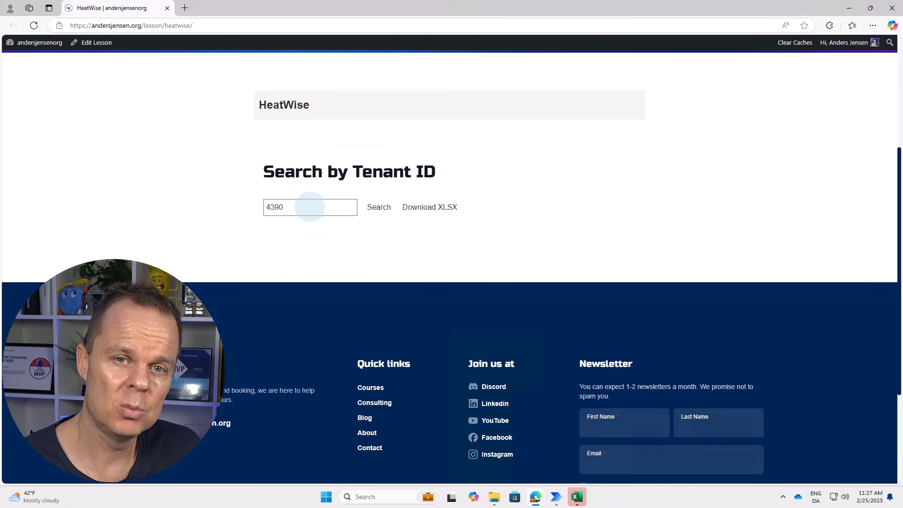
{"action": "left_click", "coordinate": [378, 207]}
{"action": "left_click", "coordinate": [292, 367]}
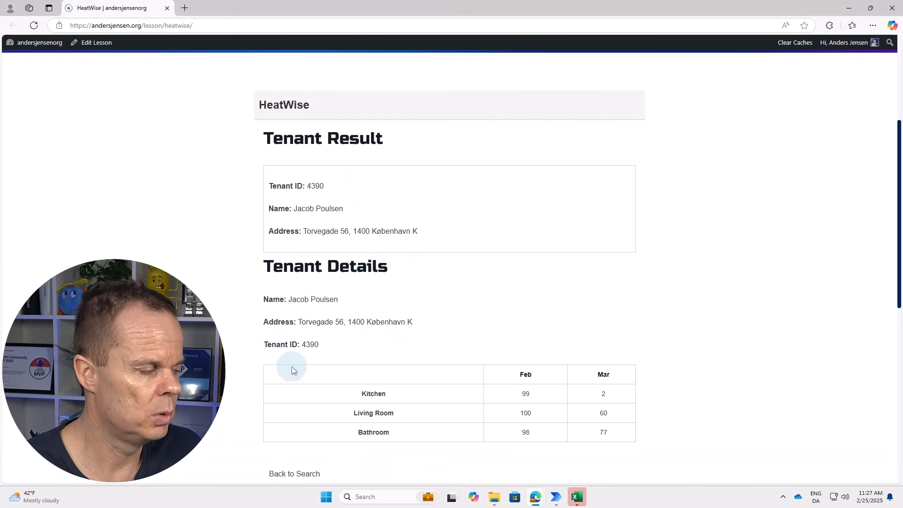
{"action": "left_click", "coordinate": [295, 473]}
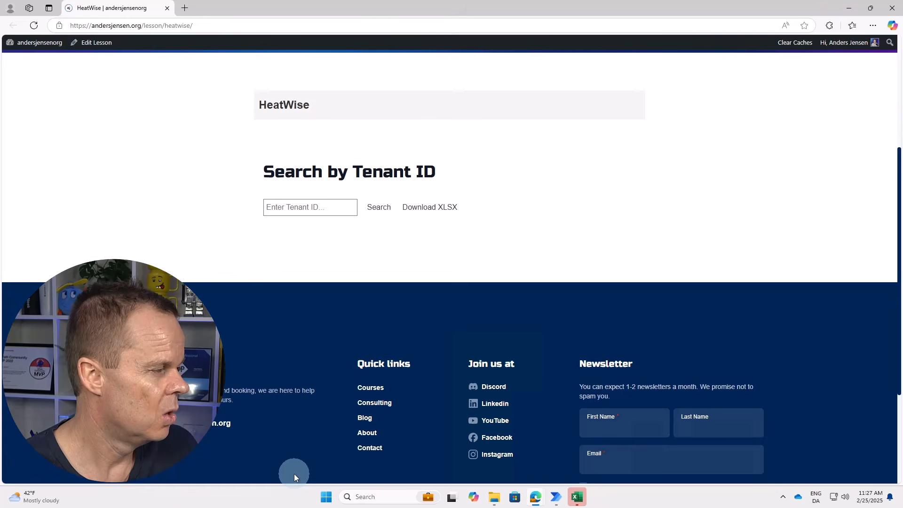
{"action": "left_click", "coordinate": [308, 206]}
{"action": "type", "text": "6025"}
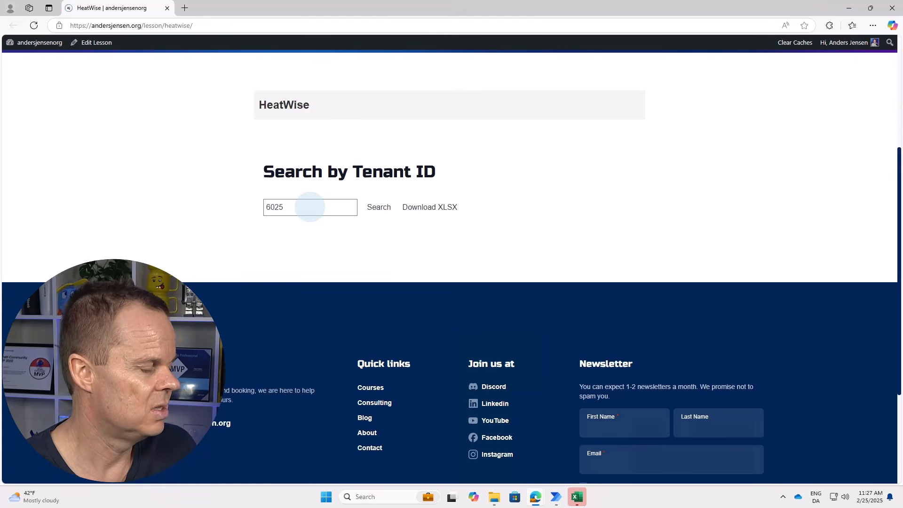
{"action": "left_click", "coordinate": [378, 208]}
{"action": "left_click", "coordinate": [292, 367]}
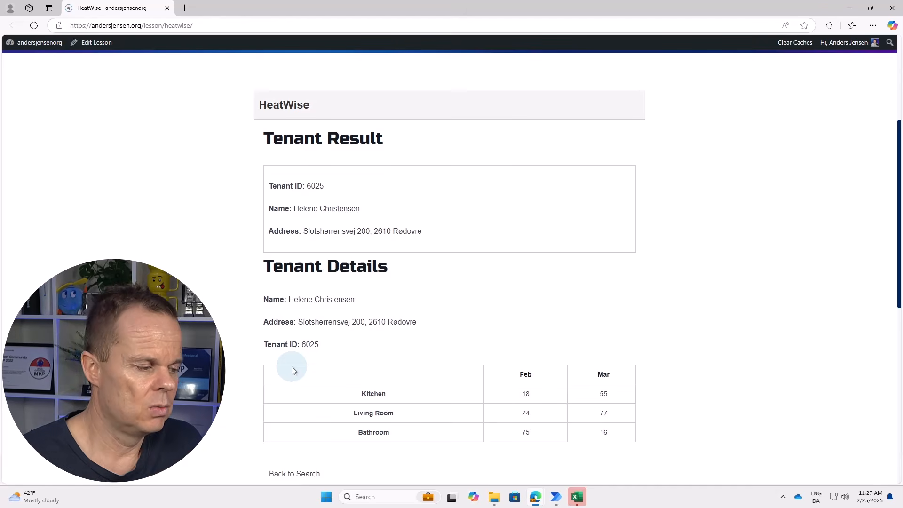
{"action": "left_click", "coordinate": [295, 474]}
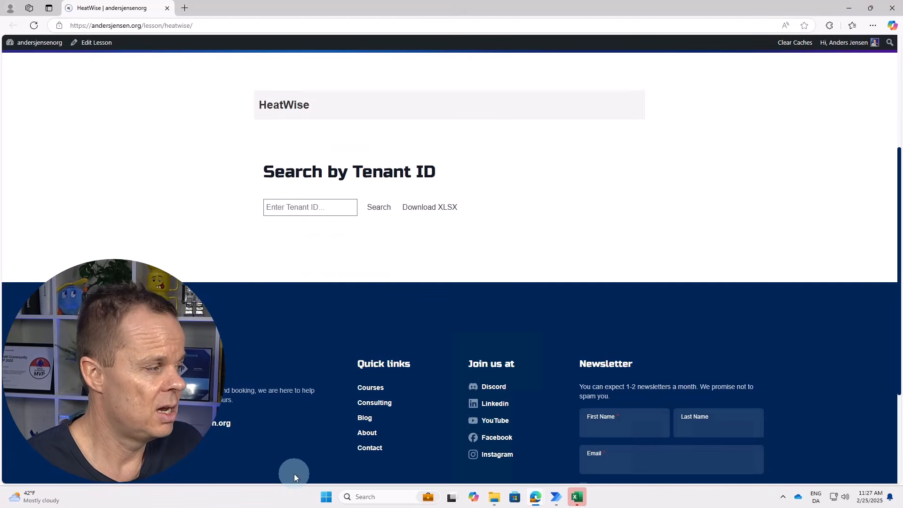
Look up tenants 3948 and 8254, viewing each usage page before returning to search.
{"action": "left_click", "coordinate": [309, 207]}
{"action": "type", "text": "3948"}
{"action": "left_click", "coordinate": [379, 208]}
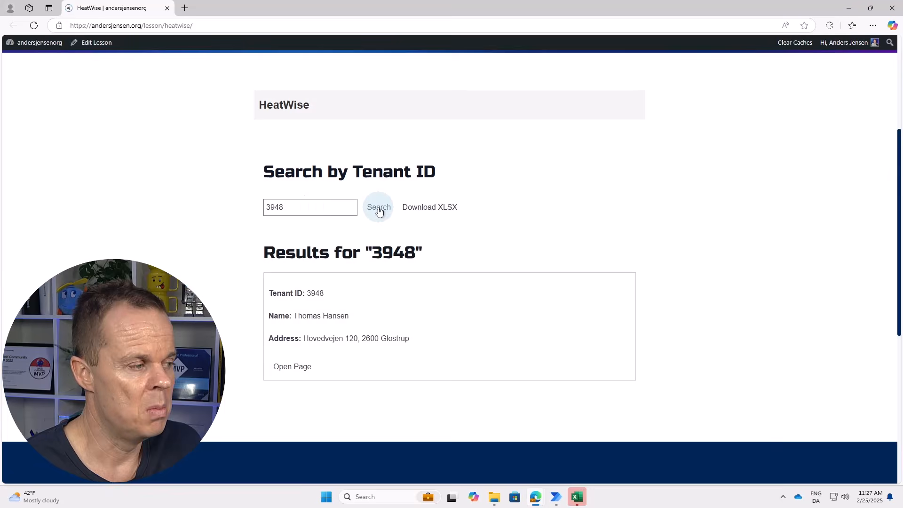
{"action": "left_click", "coordinate": [292, 366]}
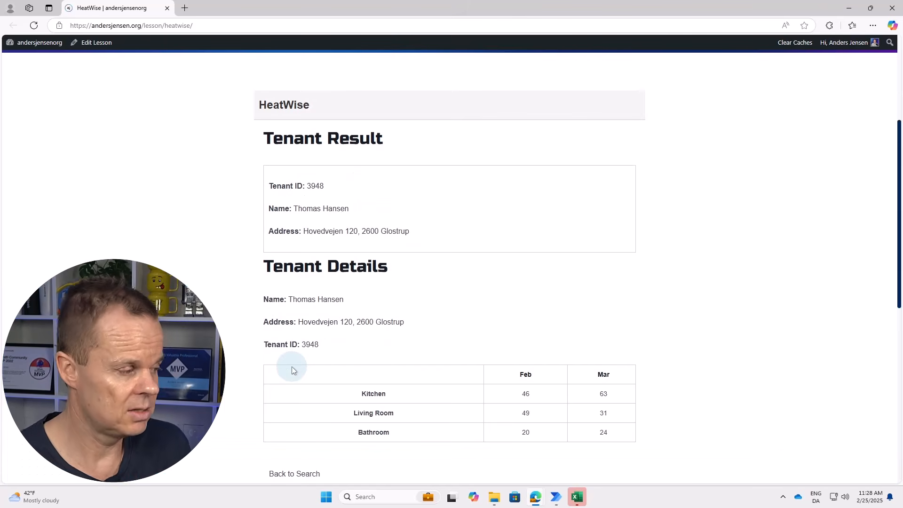
{"action": "left_click", "coordinate": [294, 474]}
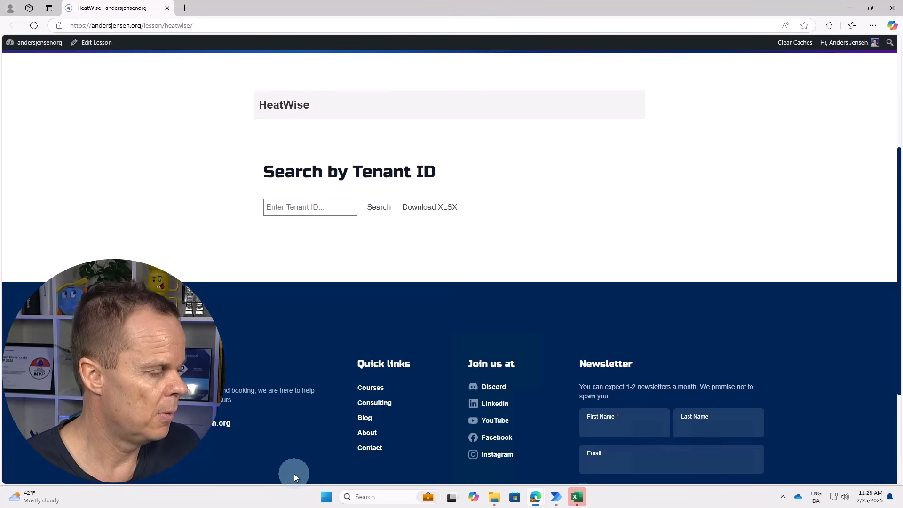
{"action": "left_click", "coordinate": [310, 207]}
{"action": "type", "text": "8254"}
{"action": "left_click", "coordinate": [379, 209]}
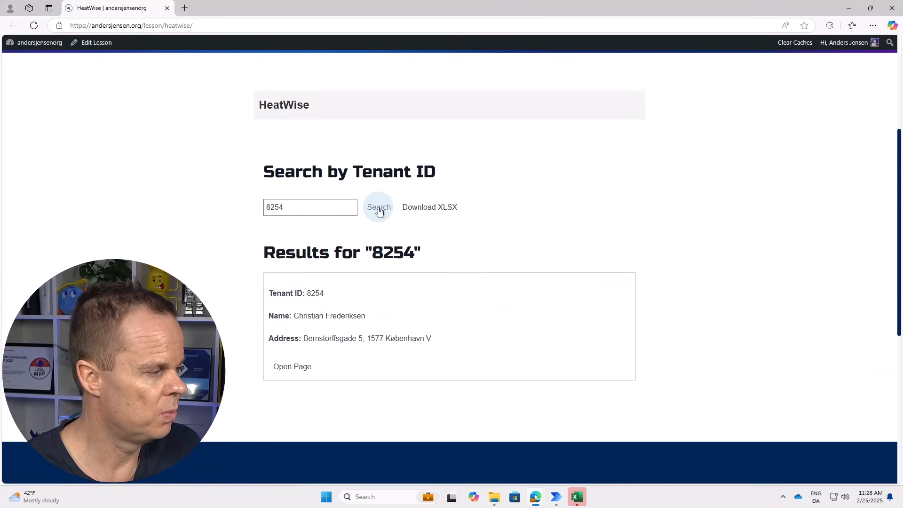
{"action": "left_click", "coordinate": [292, 367]}
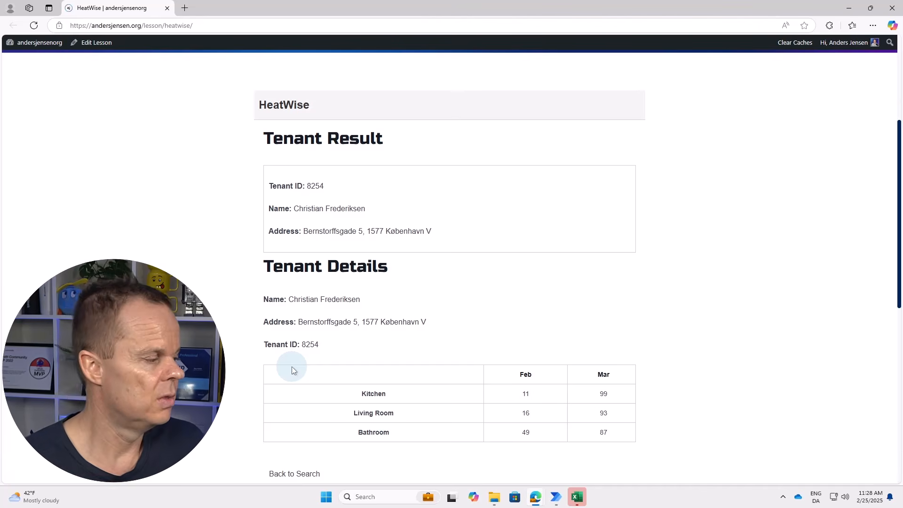
{"action": "left_click", "coordinate": [294, 473]}
Look up tenants 9620 and 5431, viewing each usage page before returning to search.
{"action": "left_click", "coordinate": [310, 207]}
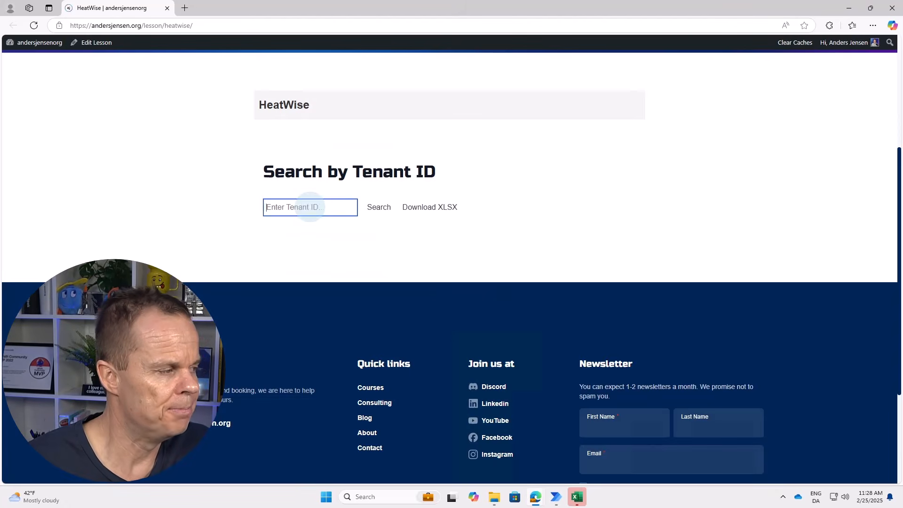
{"action": "type", "text": "9620"}
{"action": "left_click", "coordinate": [379, 208]}
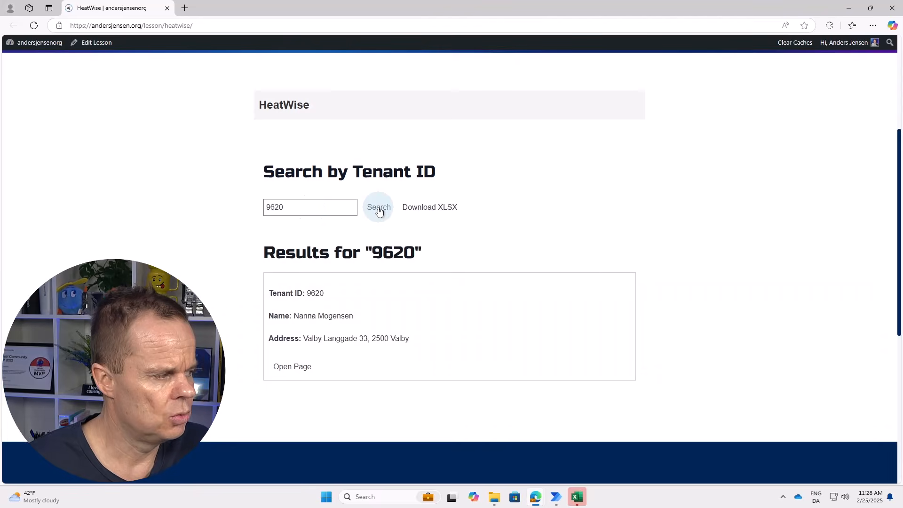
{"action": "left_click", "coordinate": [292, 366]}
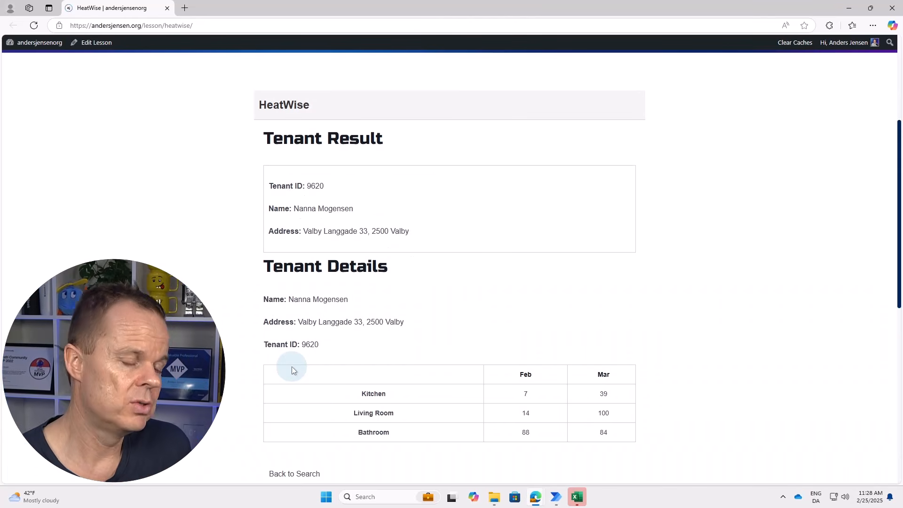
{"action": "left_click", "coordinate": [295, 474]}
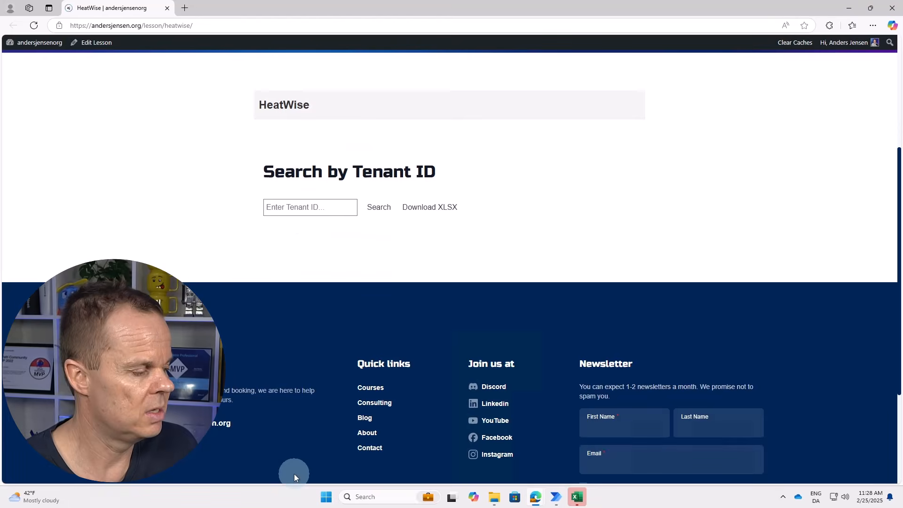
{"action": "left_click", "coordinate": [311, 205]}
{"action": "type", "text": "5431"}
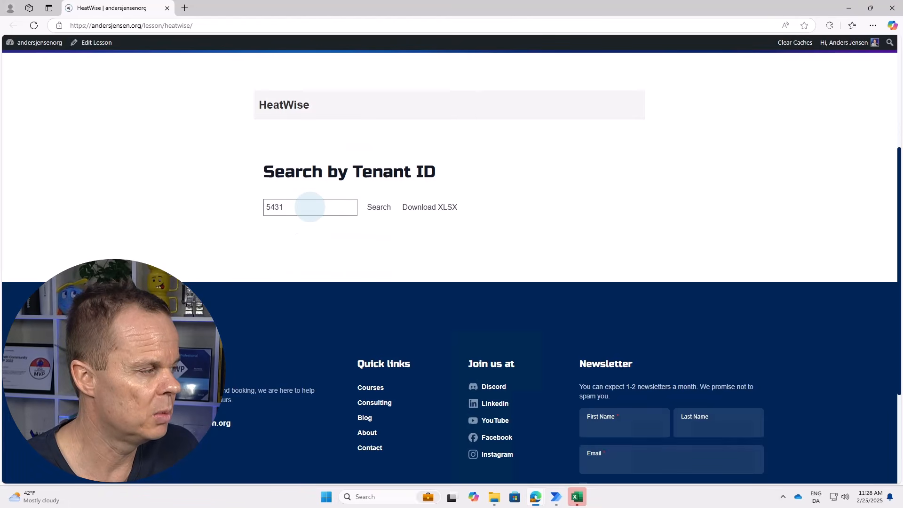
{"action": "left_click", "coordinate": [378, 207]}
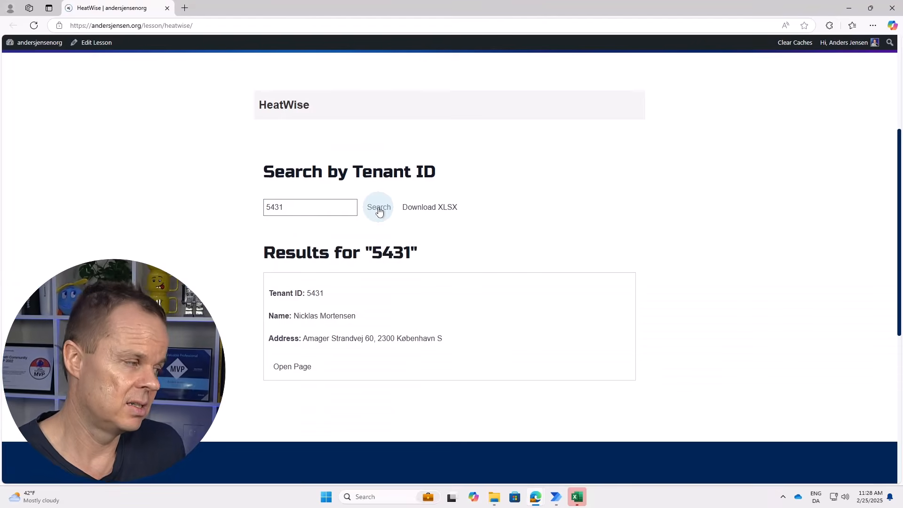
{"action": "left_click", "coordinate": [292, 367]}
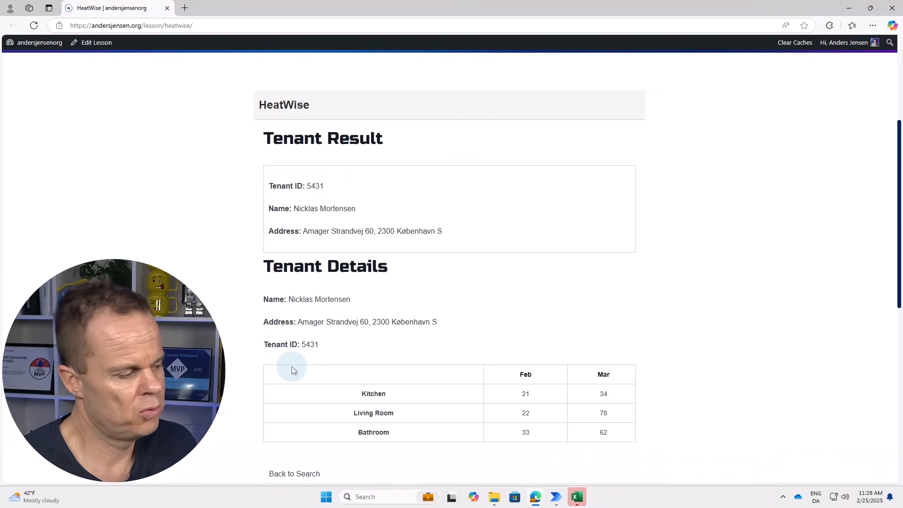
{"action": "left_click", "coordinate": [294, 473]}
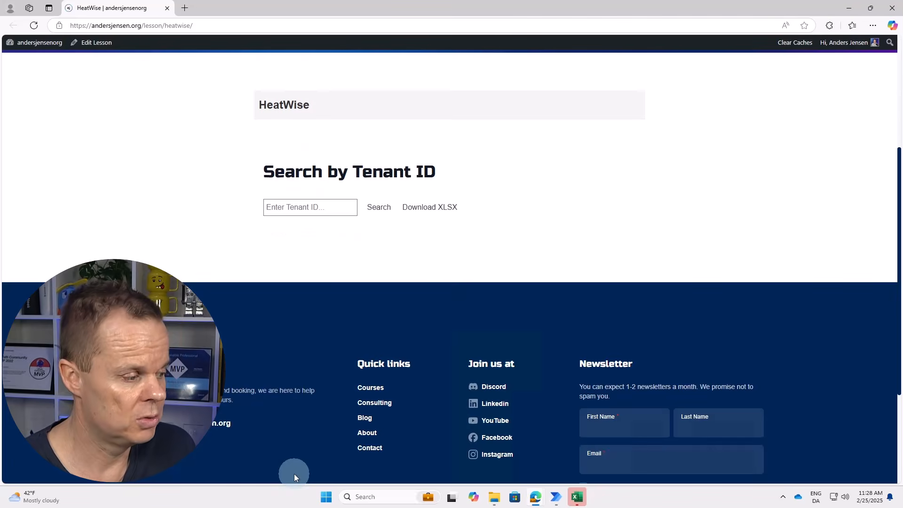
Look up tenants 7703 and 6912, viewing each usage page before returning to search.
{"action": "left_click", "coordinate": [308, 207]}
{"action": "type", "text": "7703"}
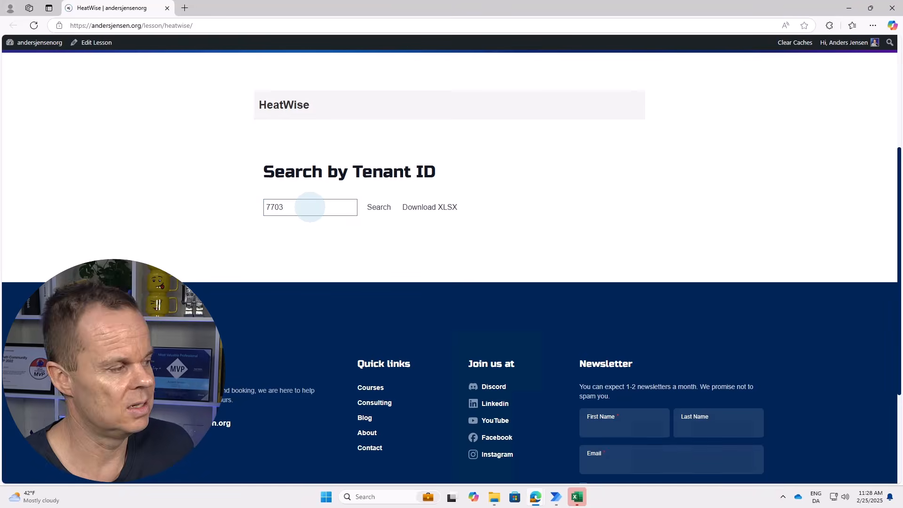
{"action": "left_click", "coordinate": [379, 209]}
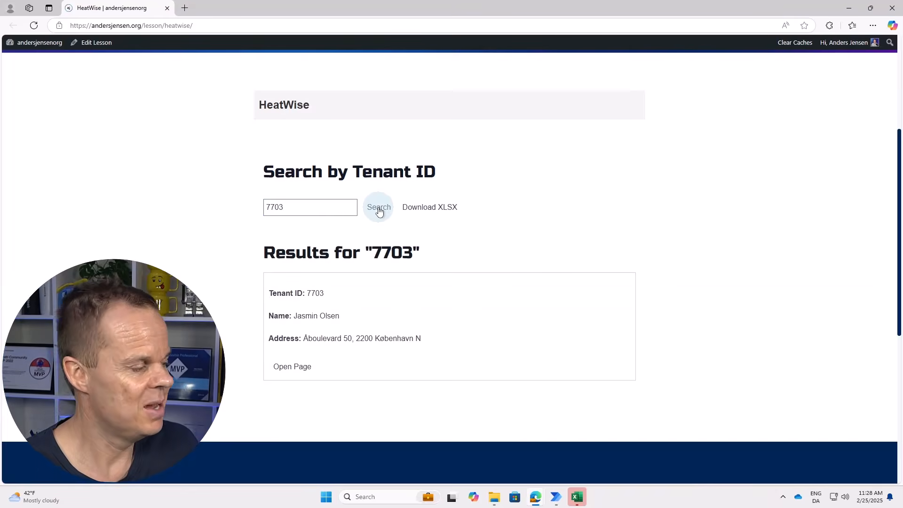
{"action": "left_click", "coordinate": [292, 367]}
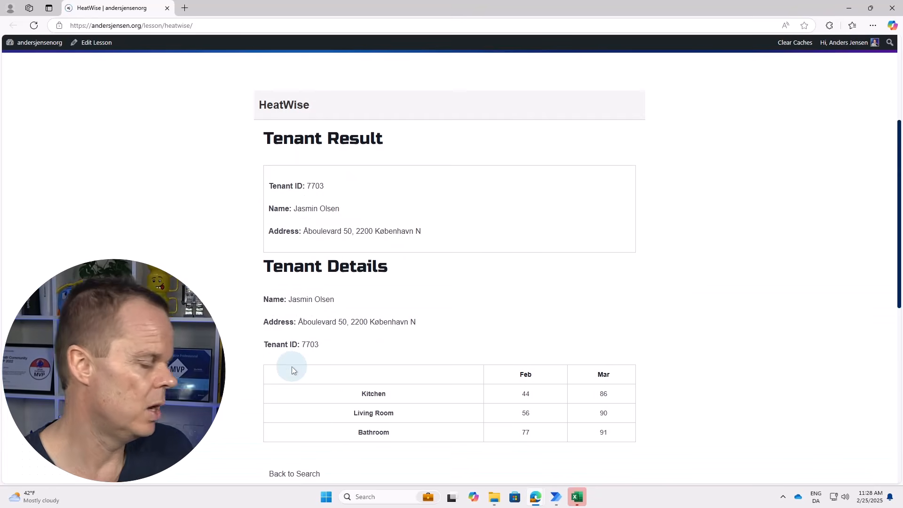
{"action": "left_click", "coordinate": [295, 475]}
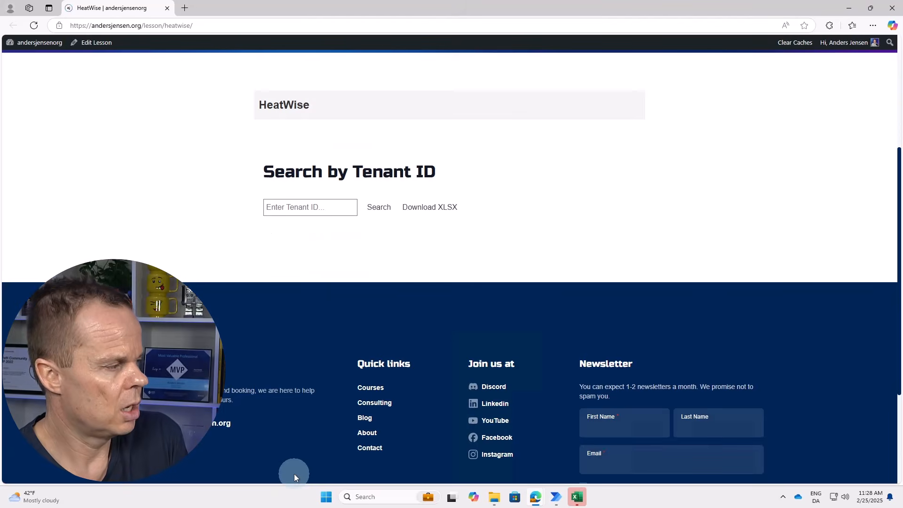
{"action": "left_click", "coordinate": [309, 207]}
{"action": "type", "text": "6912"}
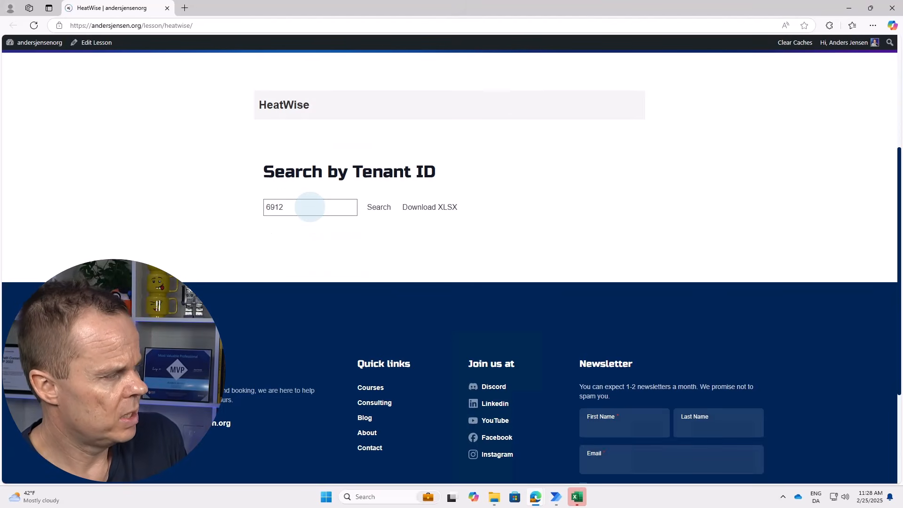
{"action": "left_click", "coordinate": [379, 209]}
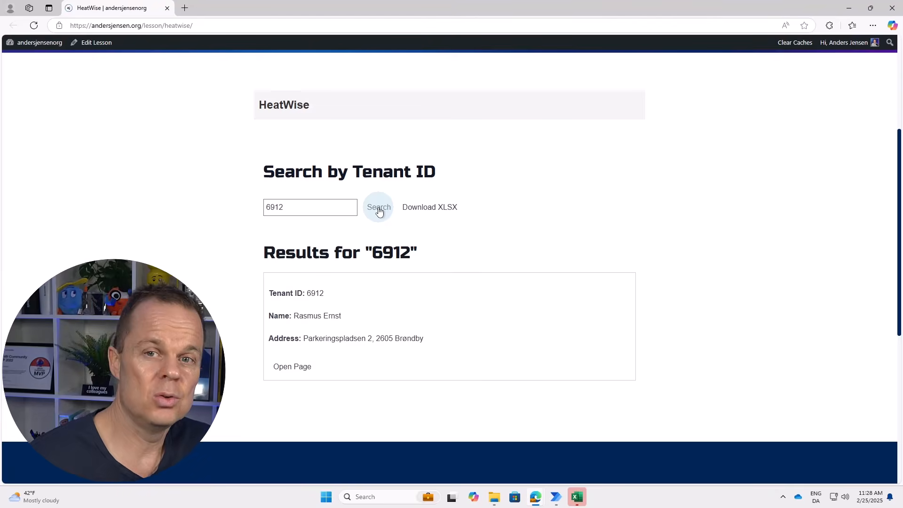
{"action": "left_click", "coordinate": [292, 368]}
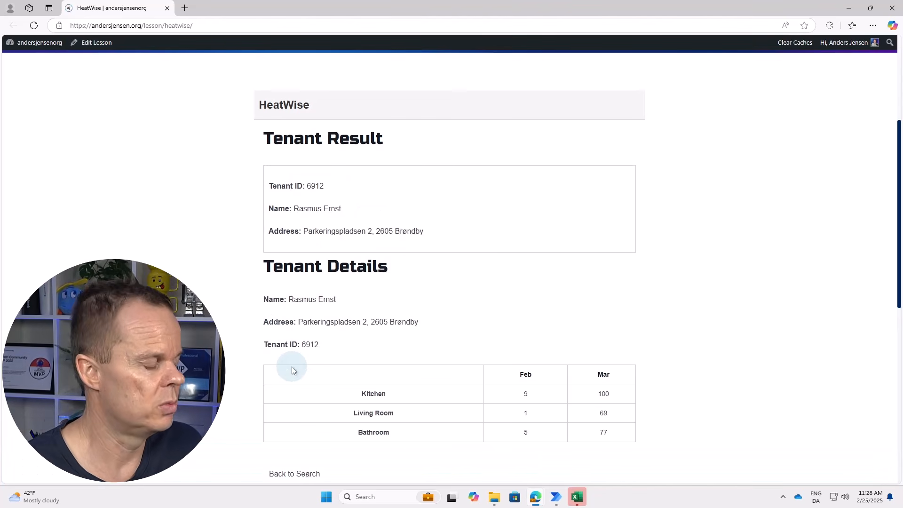
{"action": "left_click", "coordinate": [294, 473]}
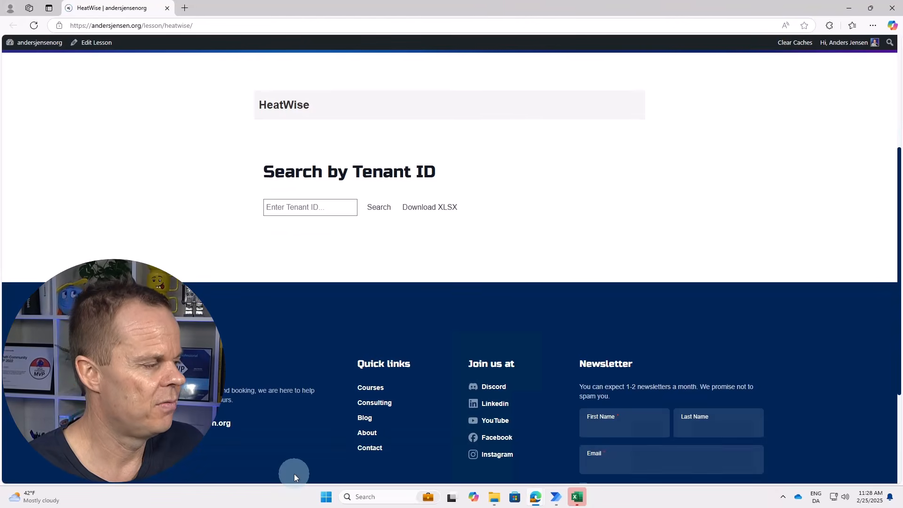
Look up the last tenant, 8001, then acknowledge the finished flow in the status dialog.
{"action": "left_click", "coordinate": [303, 207]}
{"action": "type", "text": "8001"}
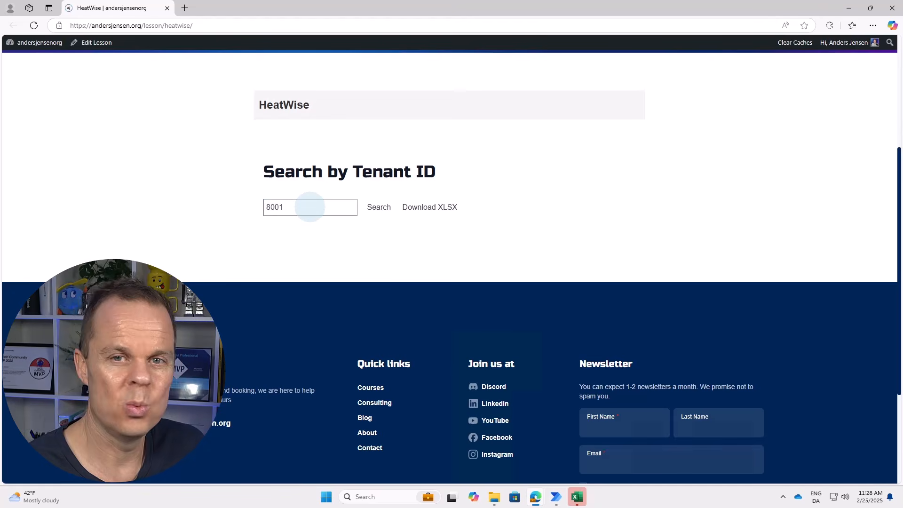
{"action": "left_click", "coordinate": [379, 208]}
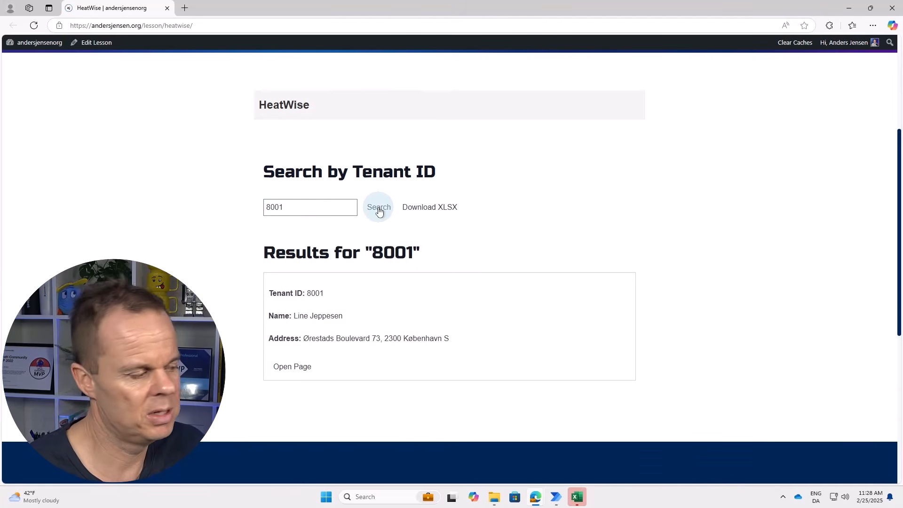
{"action": "left_click", "coordinate": [292, 367]}
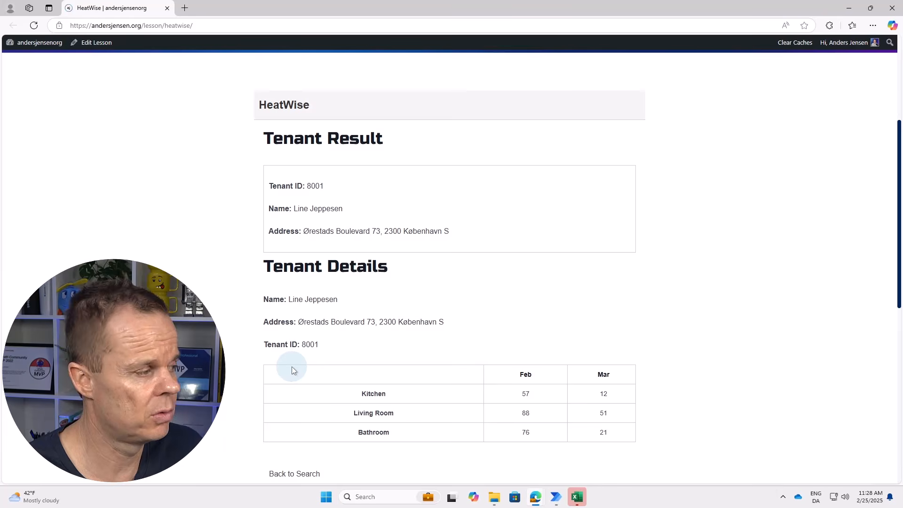
{"action": "left_click", "coordinate": [294, 474]}
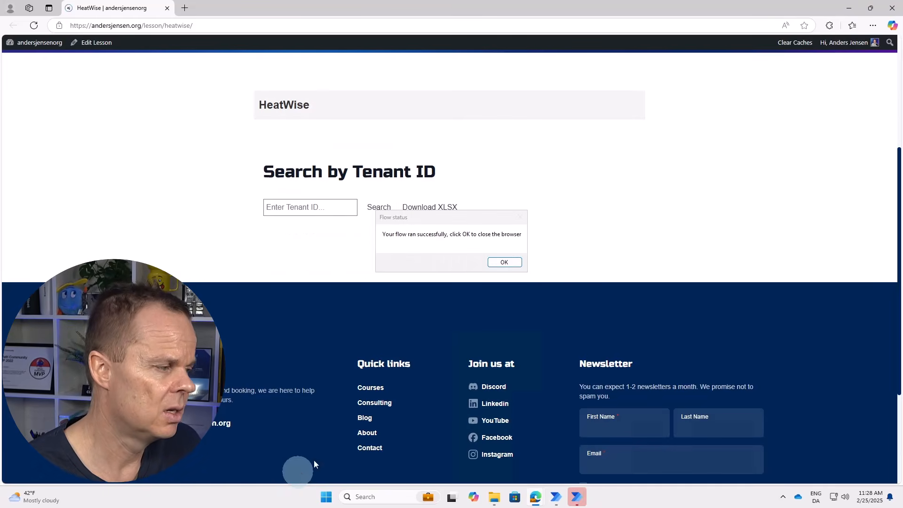
{"action": "left_click", "coordinate": [514, 264]}
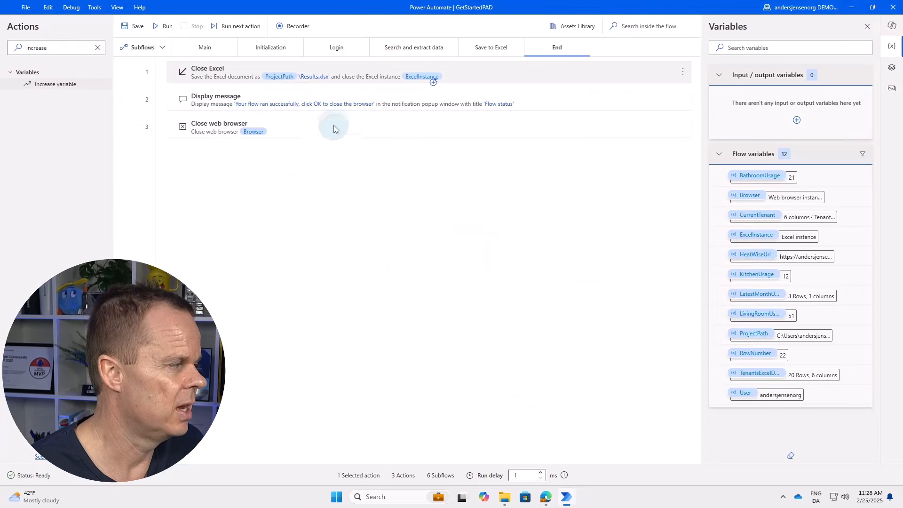
Open Results.xlsx from the desktop Project folder and inspect the saved Kitchen usage values.
{"action": "left_click", "coordinate": [852, 7]}
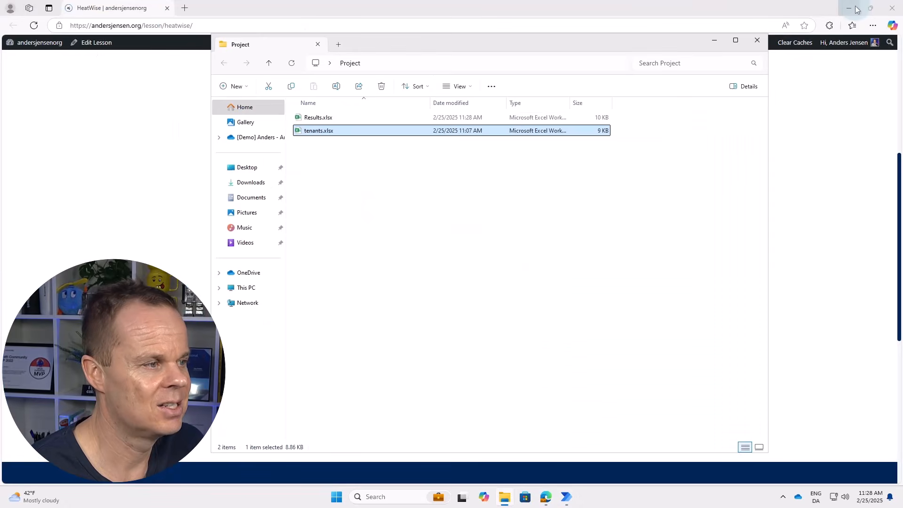
{"action": "left_click", "coordinate": [849, 8]}
{"action": "left_click", "coordinate": [849, 8]}
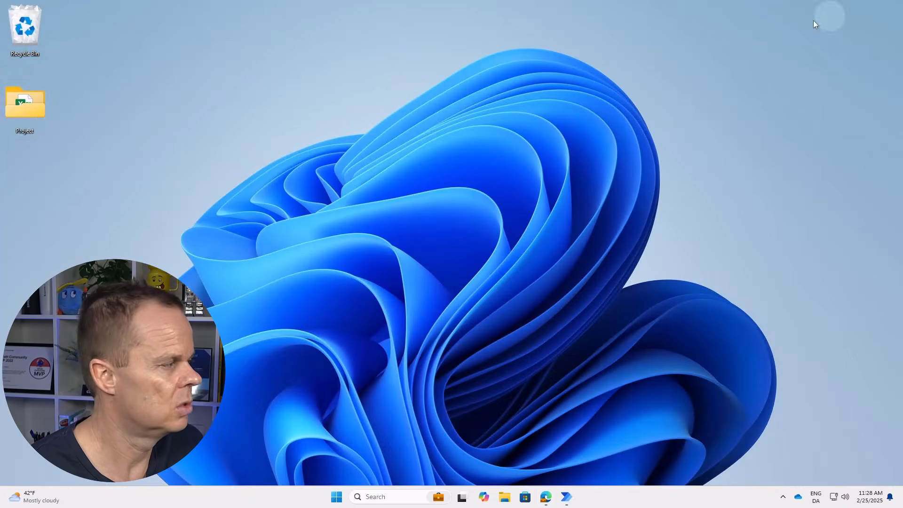
{"action": "double_click", "coordinate": [22, 120]}
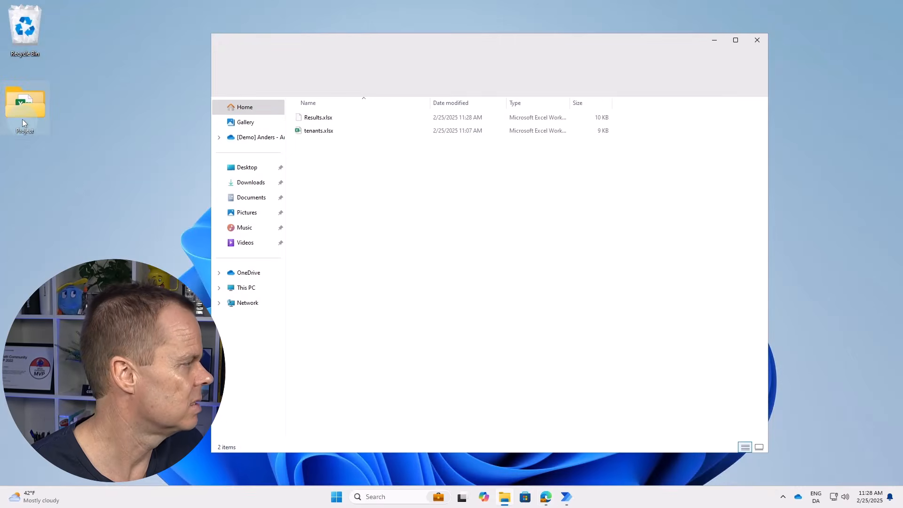
{"action": "double_click", "coordinate": [316, 118]}
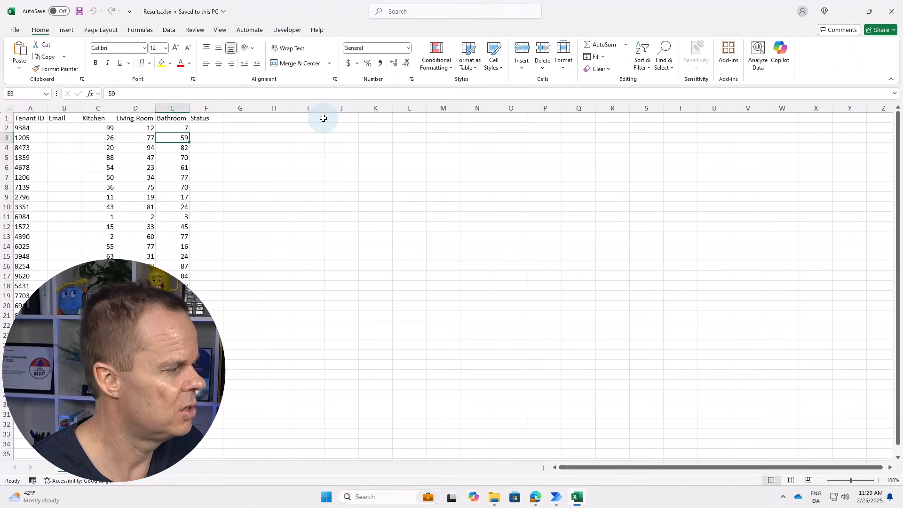
{"action": "left_click_drag", "start_coordinate": [104, 128], "coordinate": [178, 316]}
{"action": "left_click", "coordinate": [191, 292]}
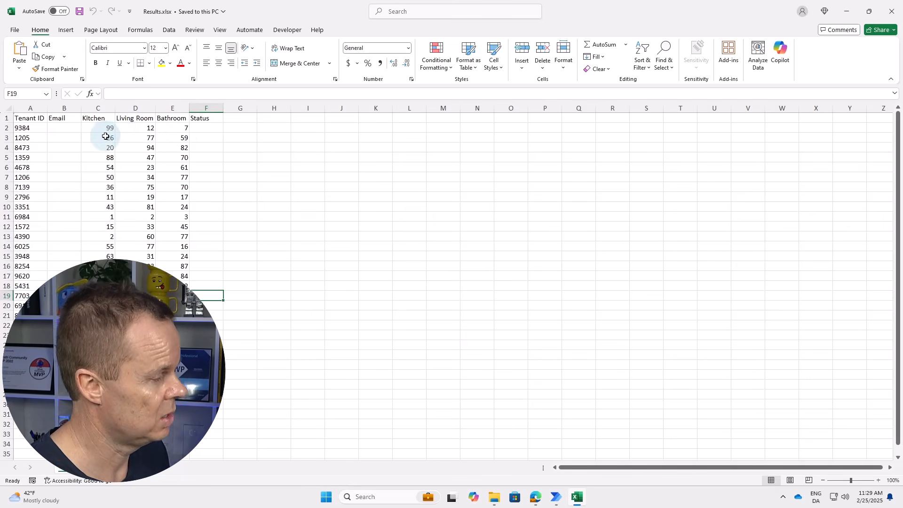
Search HeatWise for the nonexistent tenant ID 1111 and see that no results are found.
{"action": "left_click", "coordinate": [536, 497]}
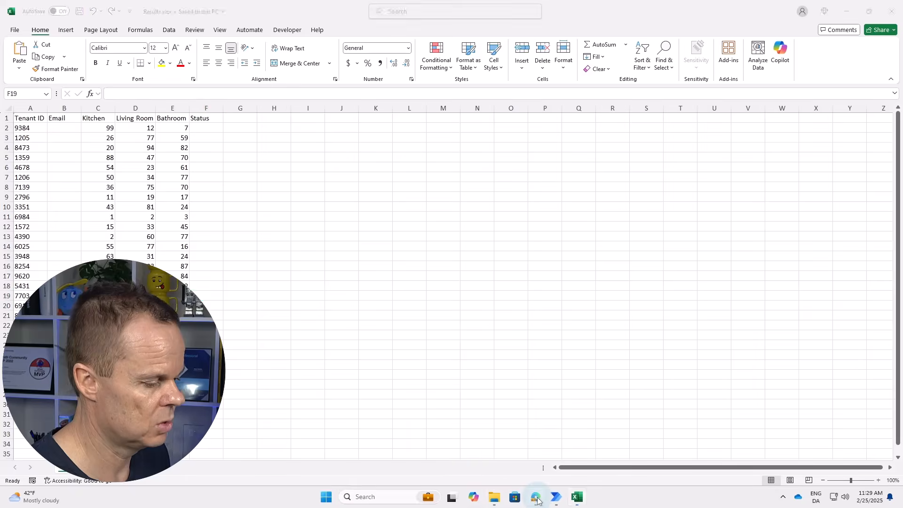
{"action": "left_click", "coordinate": [297, 400]}
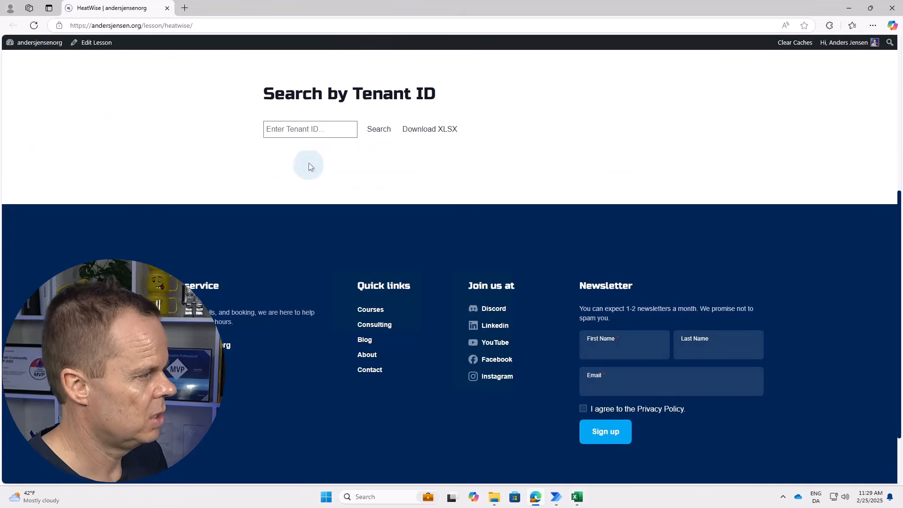
{"action": "left_click", "coordinate": [302, 127]}
{"action": "type", "text": "1111"}
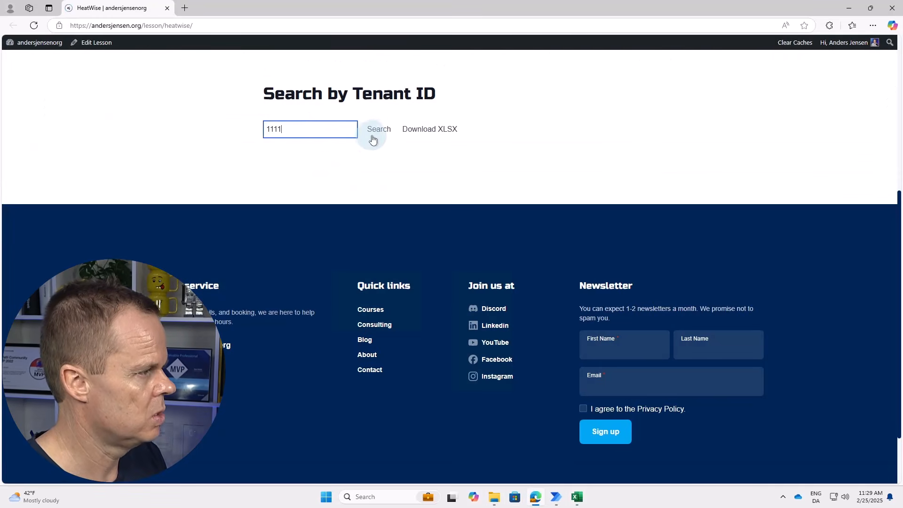
{"action": "left_click", "coordinate": [374, 134]}
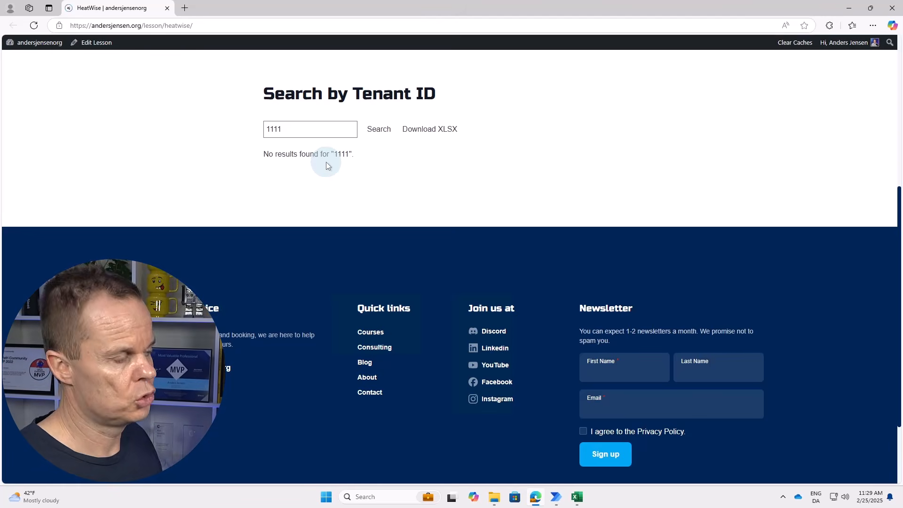
Replace the tenant IDs in A3, A5, A12 and A15 with 1111, AB222, NH7 and 8888.
{"action": "left_click", "coordinate": [577, 497]}
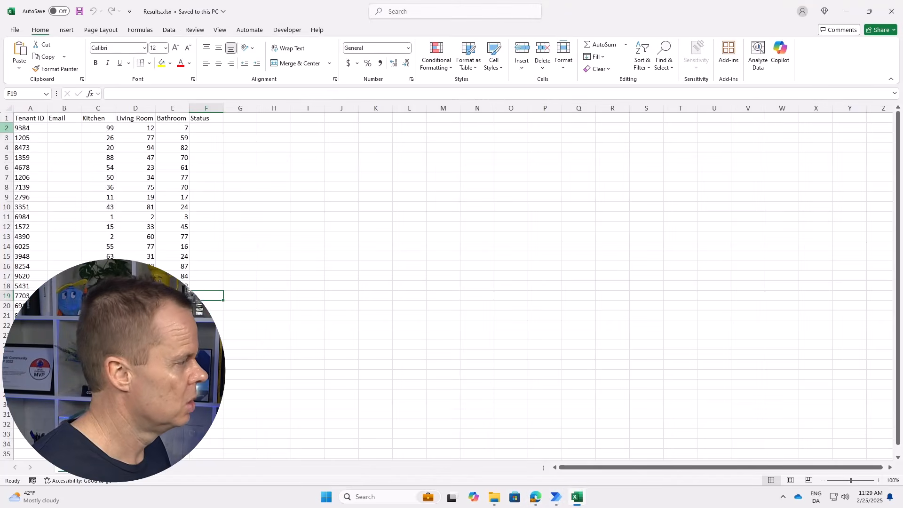
{"action": "left_click", "coordinate": [26, 138]}
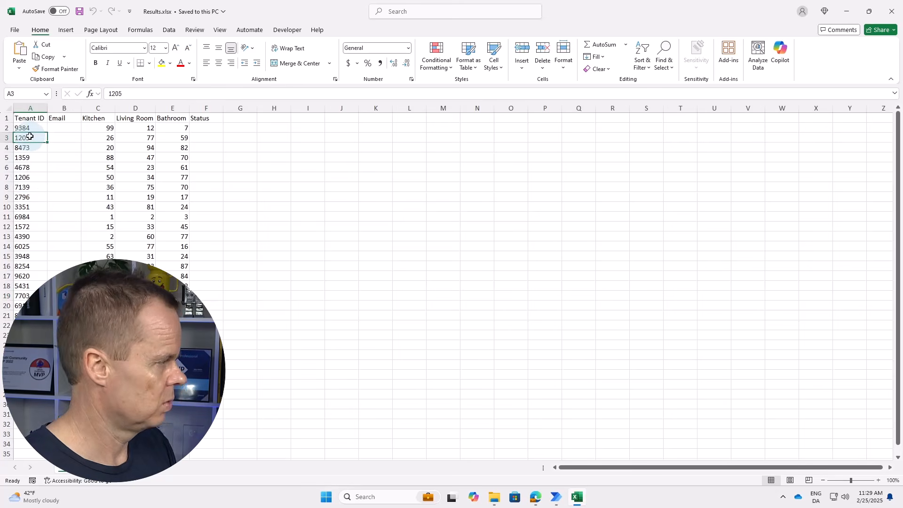
{"action": "type", "text": "1111"}
{"action": "left_click", "coordinate": [34, 158]}
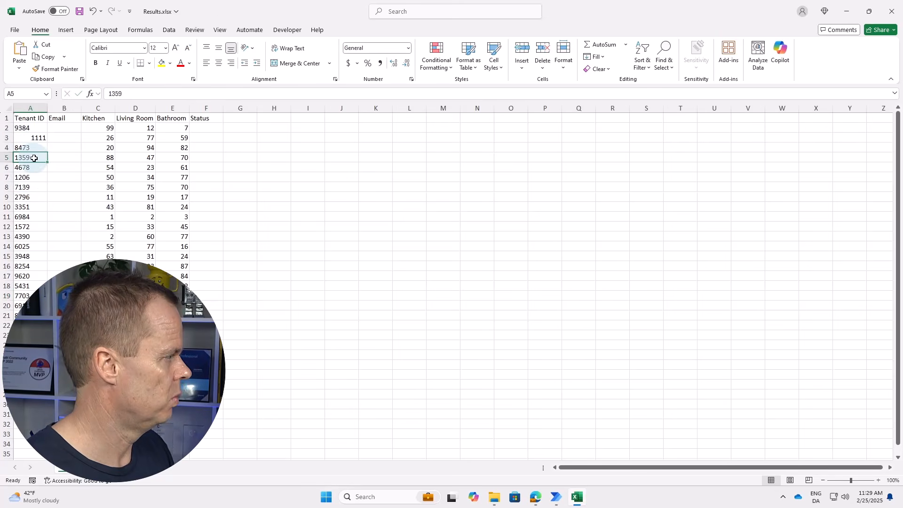
{"action": "type", "text": "AB2"}
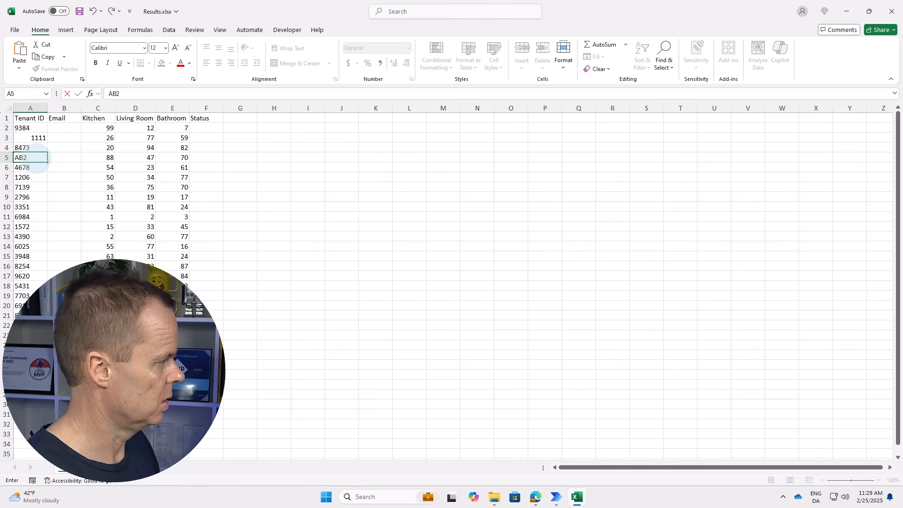
{"action": "type", "text": "22"}
{"action": "key", "text": "Return"}
{"action": "left_click", "coordinate": [29, 225]}
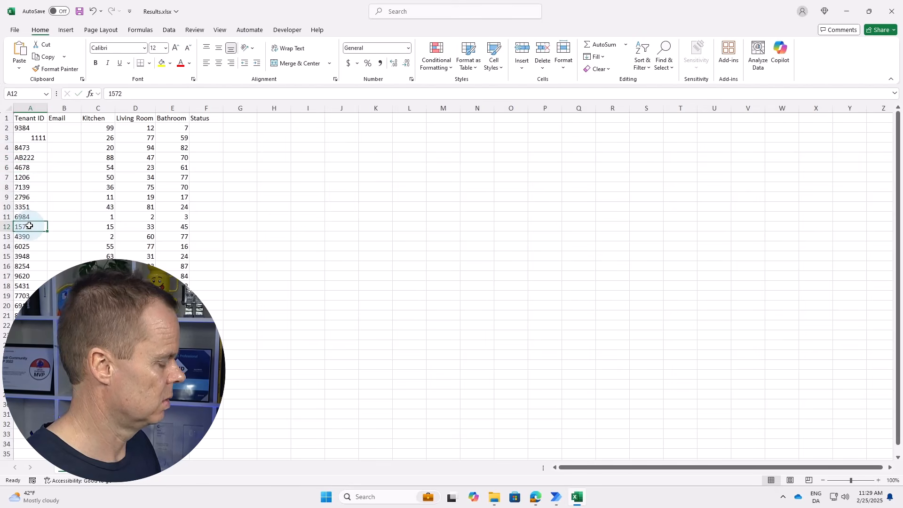
{"action": "type", "text": "NH7"}
{"action": "key", "text": "Return"}
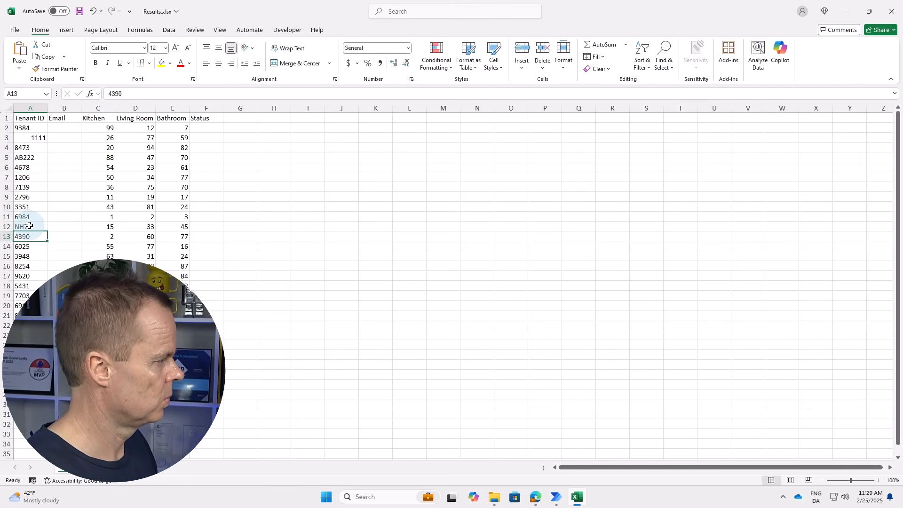
{"action": "left_click", "coordinate": [35, 254]}
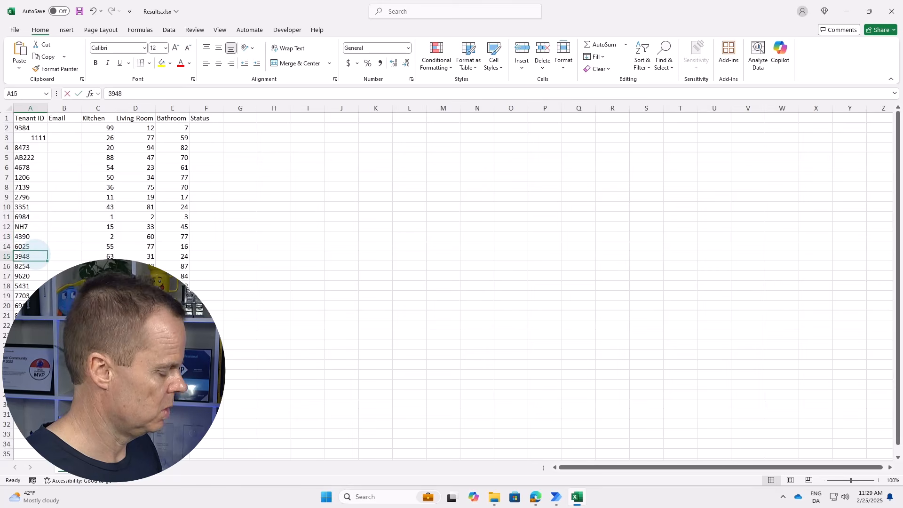
{"action": "type", "text": "8888"}
{"action": "key", "text": "Return"}
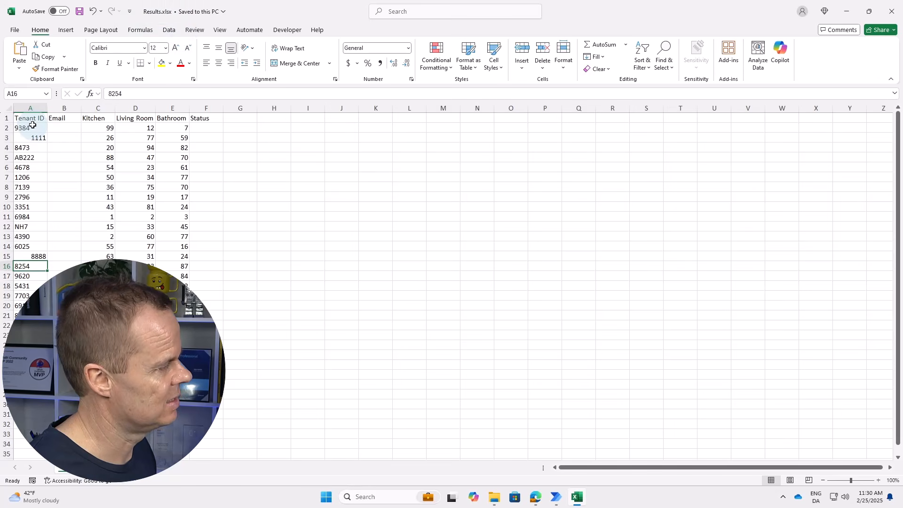
Copy the tenant IDs in cells A2 to A21.
{"action": "left_click_drag", "start_coordinate": [32, 127], "coordinate": [30, 315]}
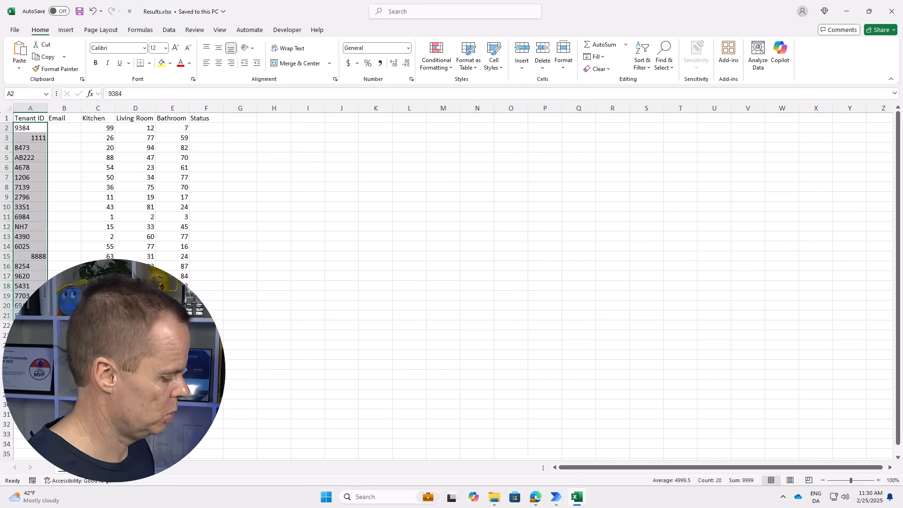
{"action": "key", "text": "ctrl+c"}
{"action": "left_click", "coordinate": [494, 496]}
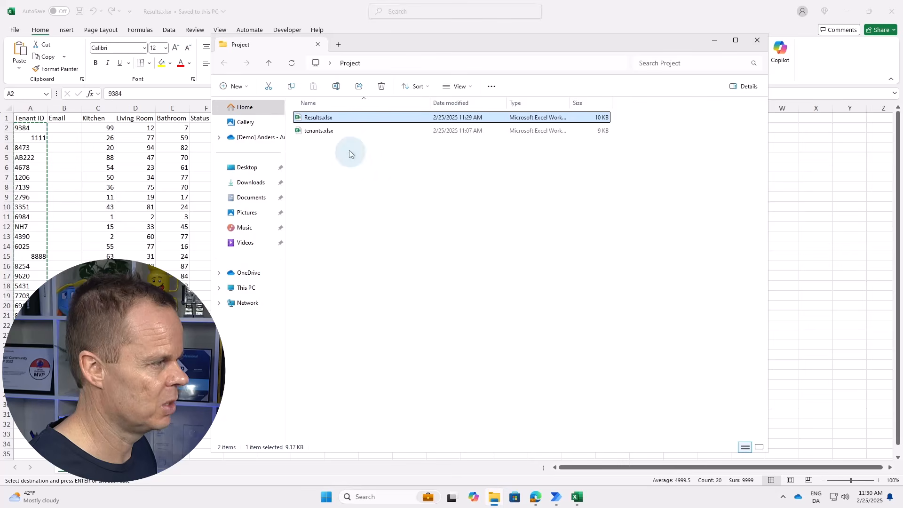
Open tenants.xlsx and paste the edited tenant IDs into column A starting at A2.
{"action": "double_click", "coordinate": [333, 131]}
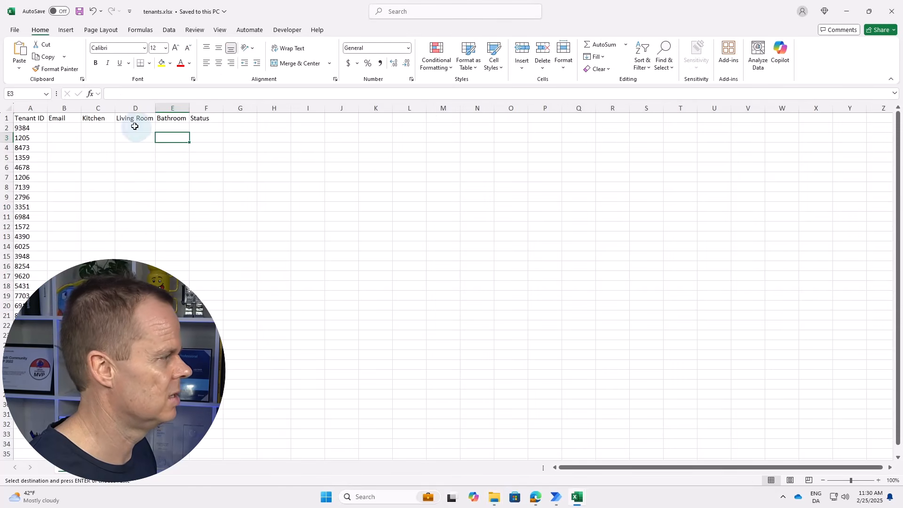
{"action": "left_click", "coordinate": [33, 128]}
{"action": "key", "text": "ctrl+v"}
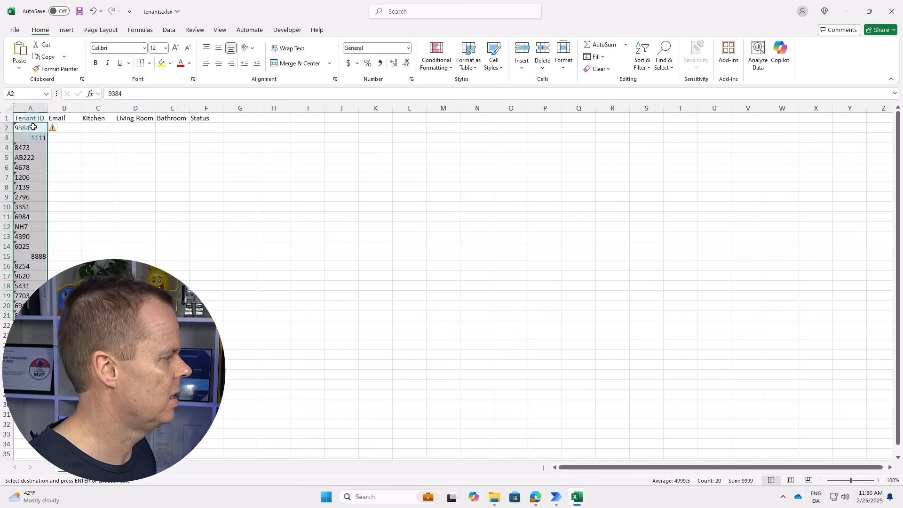
{"action": "left_click", "coordinate": [63, 254]}
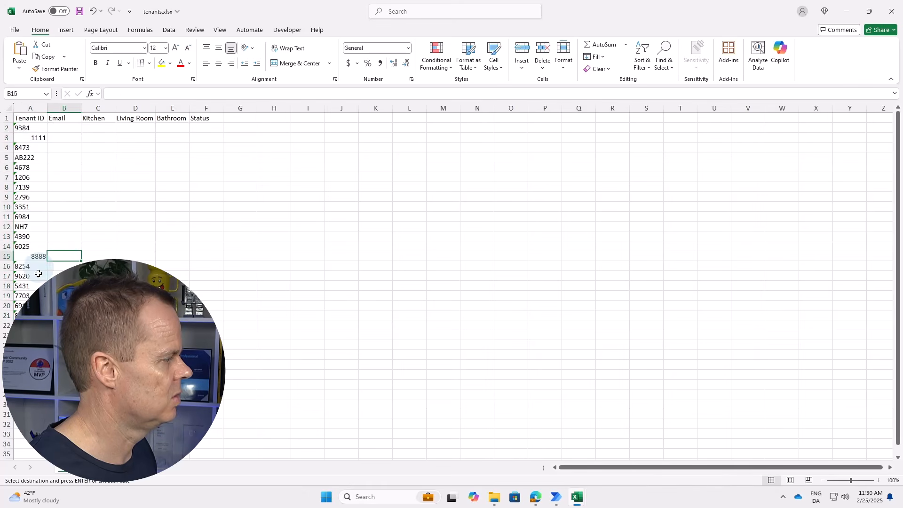
Save and close tenants.xlsx, returning to Results.xlsx.
{"action": "left_click", "coordinate": [79, 11]}
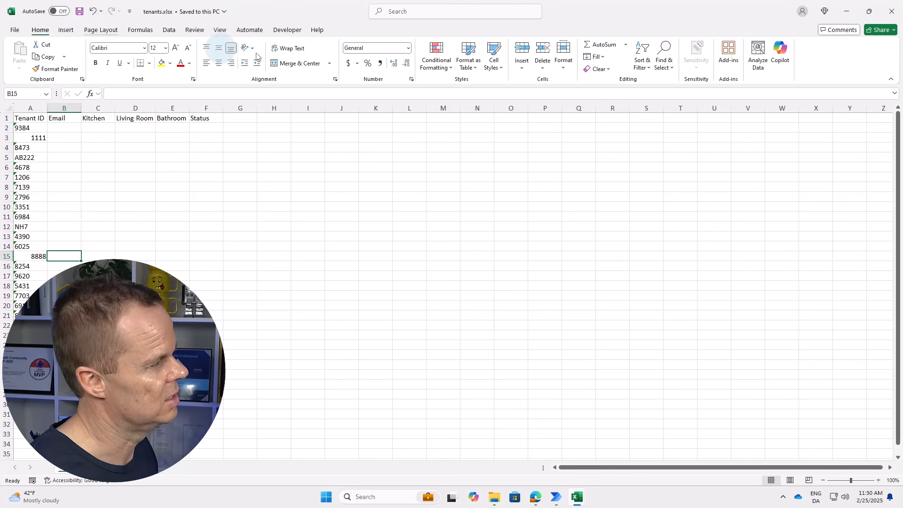
{"action": "left_click", "coordinate": [891, 11]}
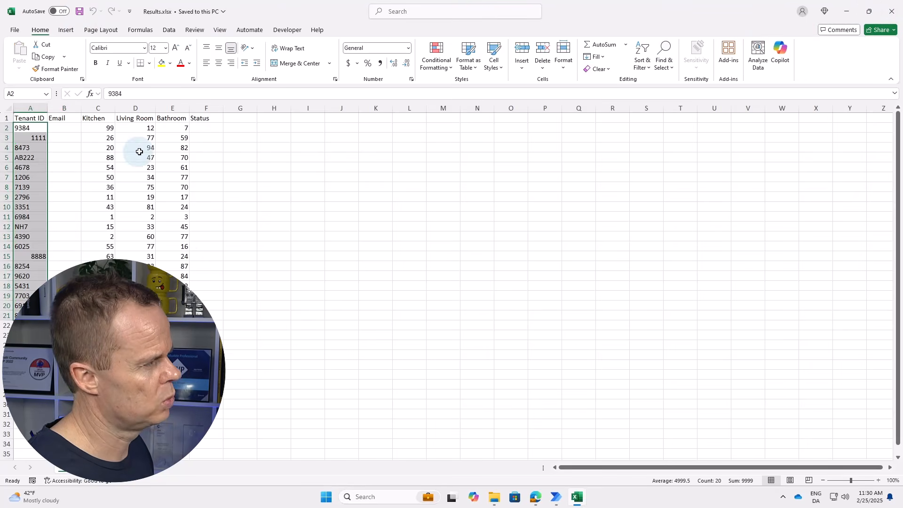
{"action": "left_click", "coordinate": [206, 295]}
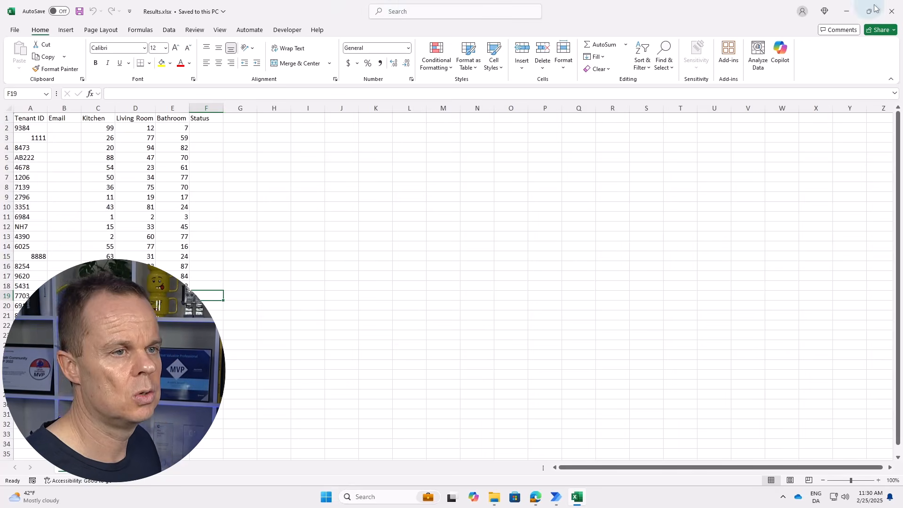
Close Excel and open the Search and extract data subflow in the GetStartedPAD designer.
{"action": "left_click", "coordinate": [892, 11]}
{"action": "left_click", "coordinate": [329, 118]}
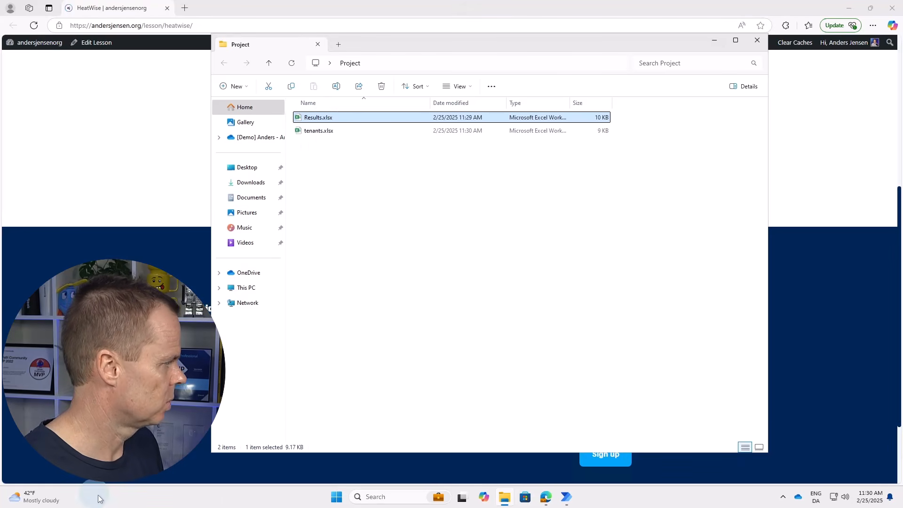
{"action": "left_click", "coordinate": [566, 496]}
{"action": "left_click", "coordinate": [593, 466]}
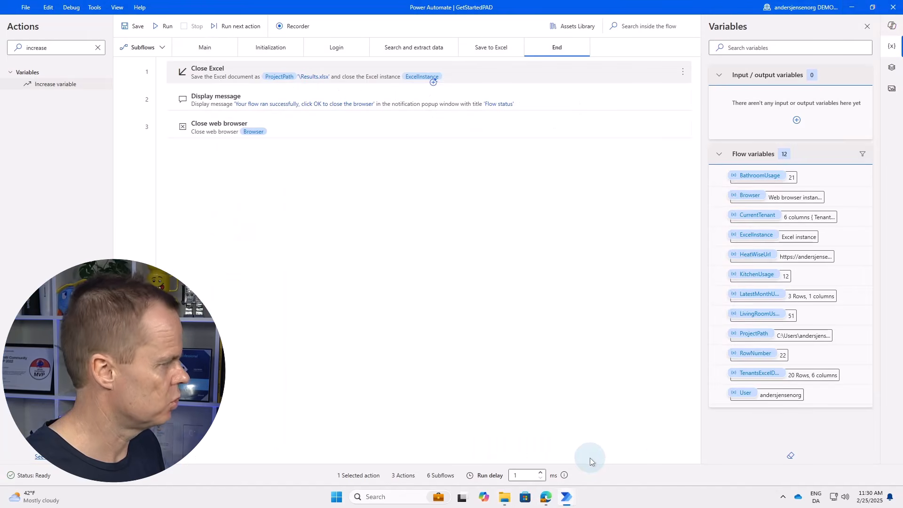
{"action": "left_click", "coordinate": [416, 49]}
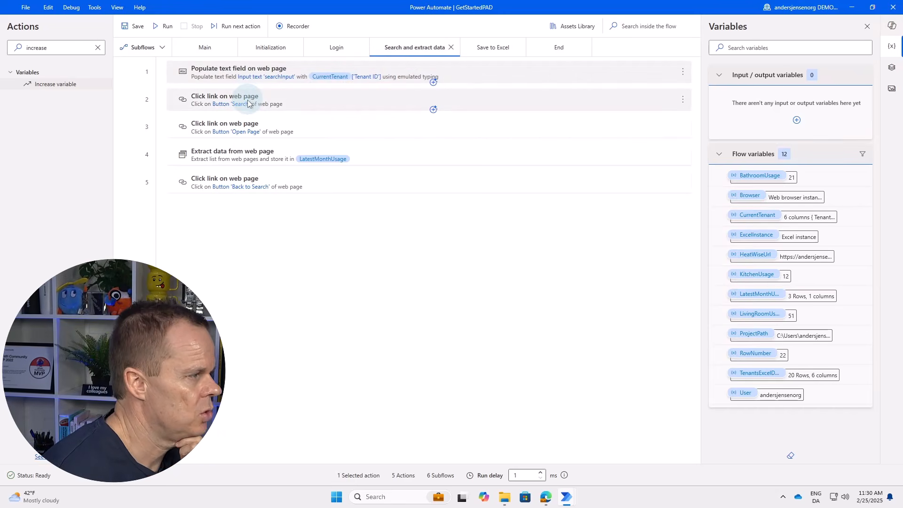
On the HeatWise page, replace tenant ID 1111 with 1205 and search for it.
{"action": "left_click", "coordinate": [546, 497]}
{"action": "left_click", "coordinate": [292, 130]}
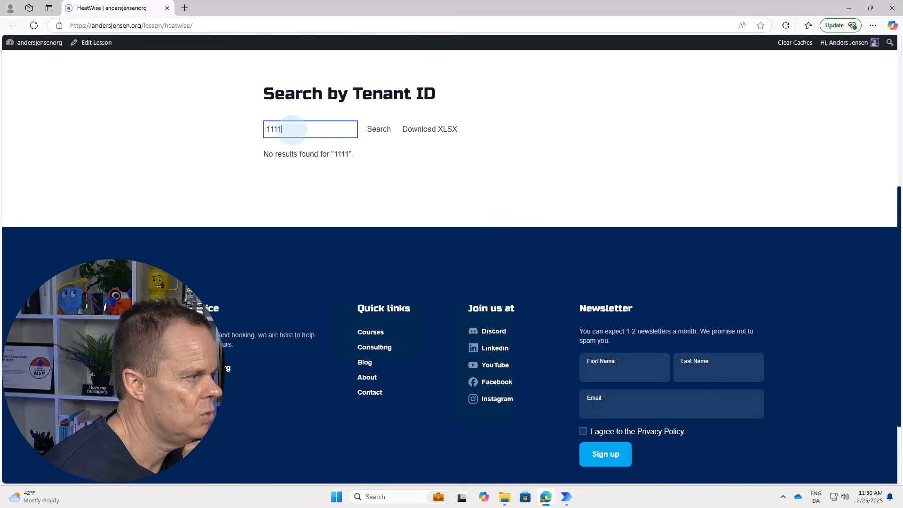
{"action": "key", "text": "ctrl+a"}
{"action": "type", "text": "1205"}
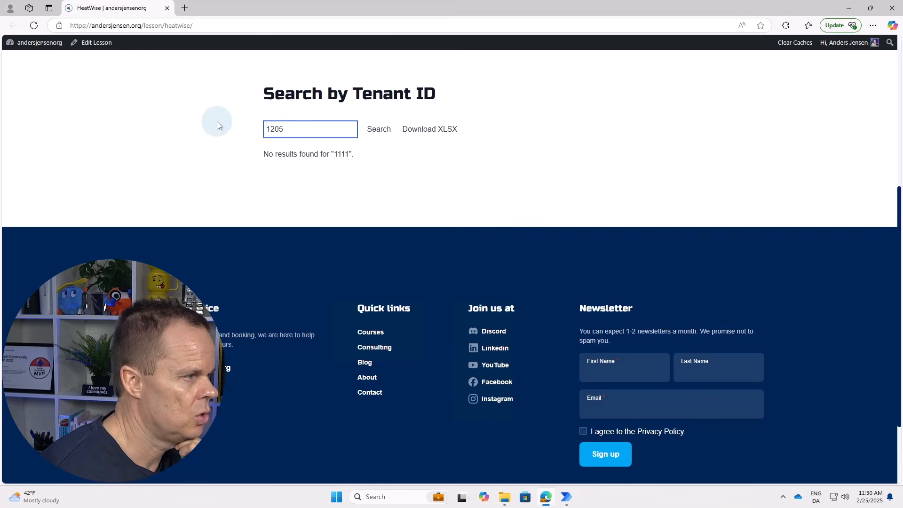
{"action": "left_click", "coordinate": [370, 131]}
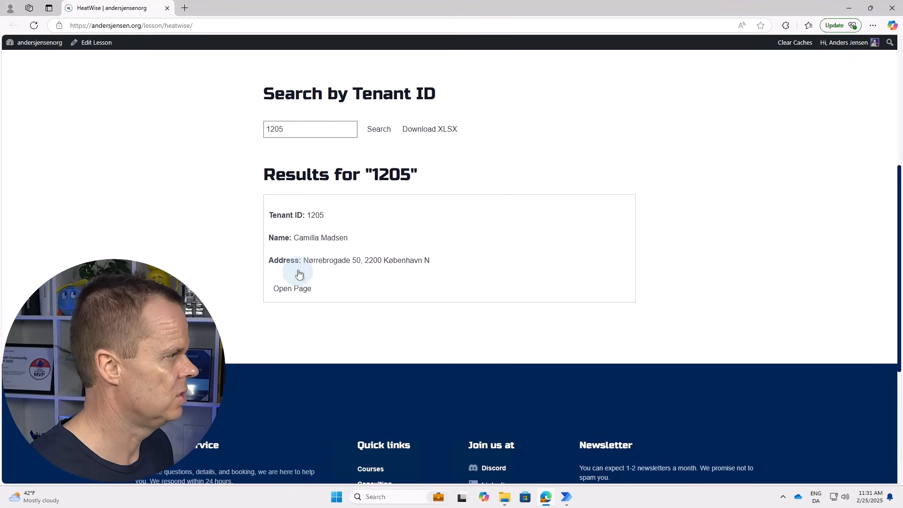
Search actions for 'if web' and insert If web page contains after the Search click as step 3.
{"action": "mouse_move", "coordinate": [564, 499]}
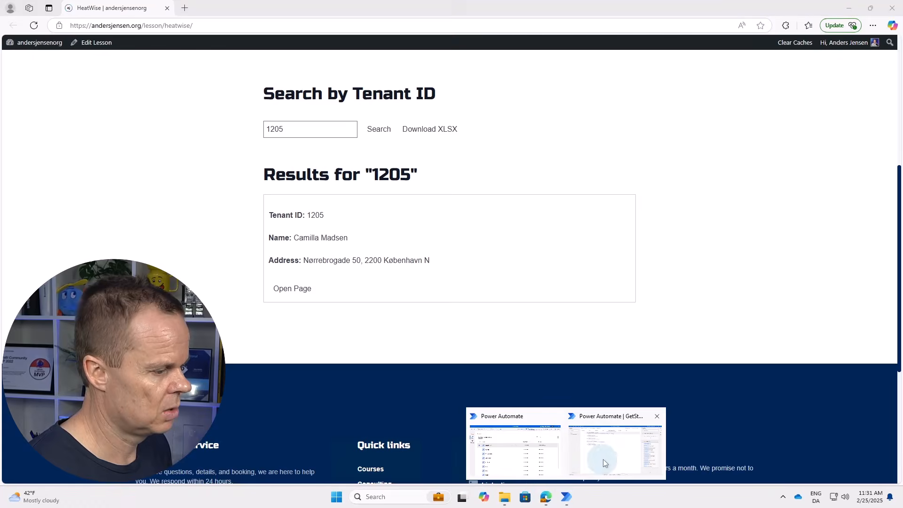
{"action": "left_click", "coordinate": [602, 459]}
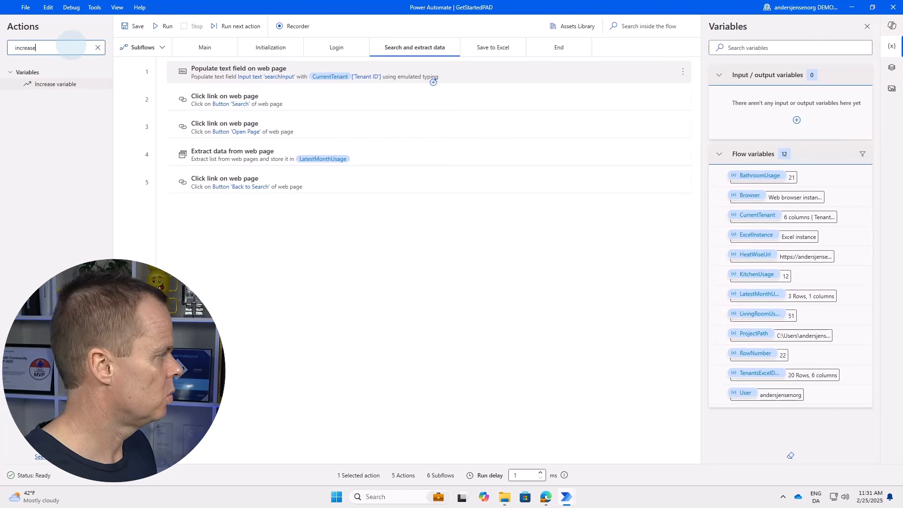
{"action": "double_click", "coordinate": [70, 47]}
{"action": "type", "text": "i"}
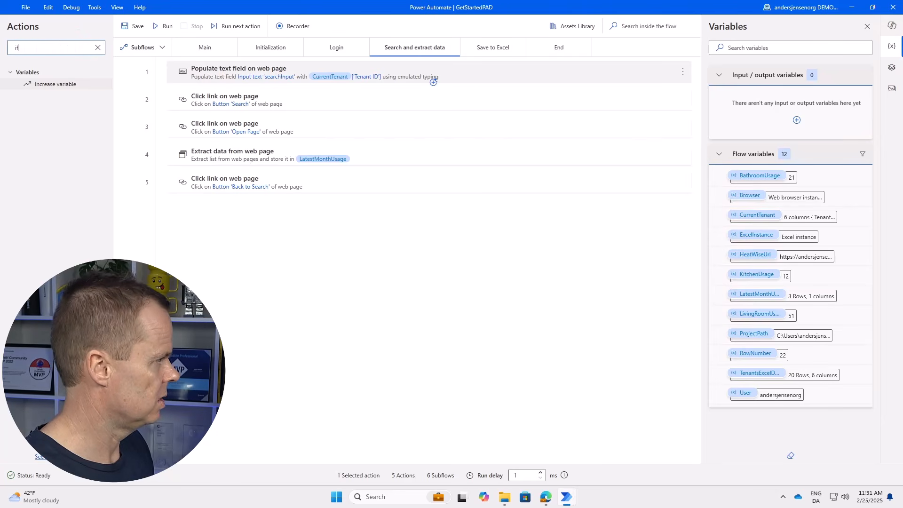
{"action": "type", "text": "f web"}
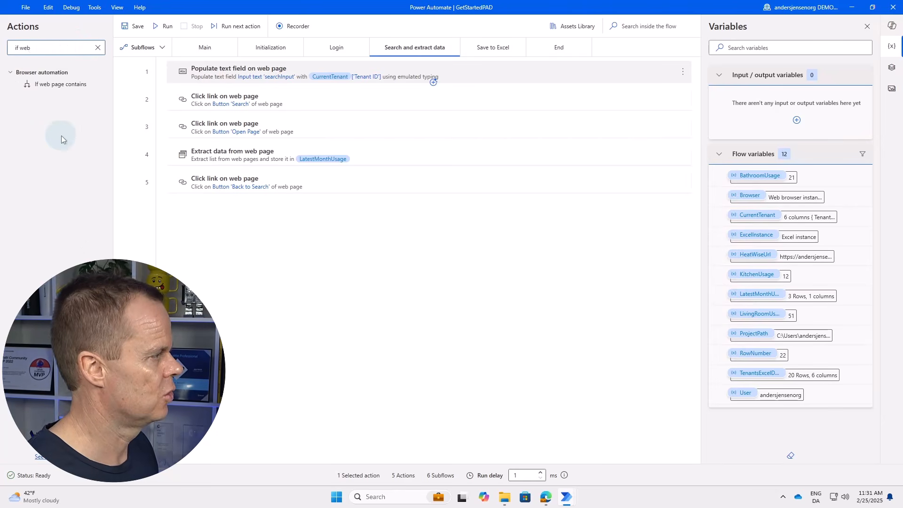
{"action": "left_click_drag", "start_coordinate": [47, 84], "coordinate": [312, 125]}
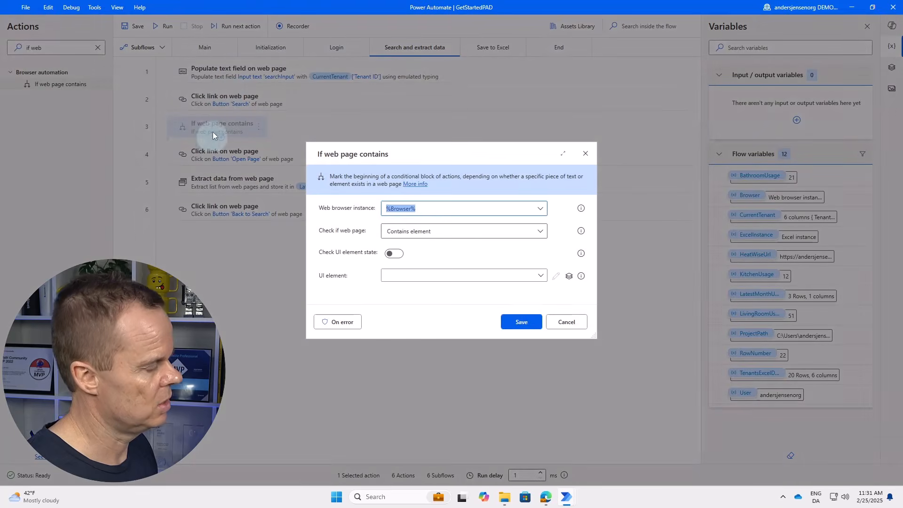
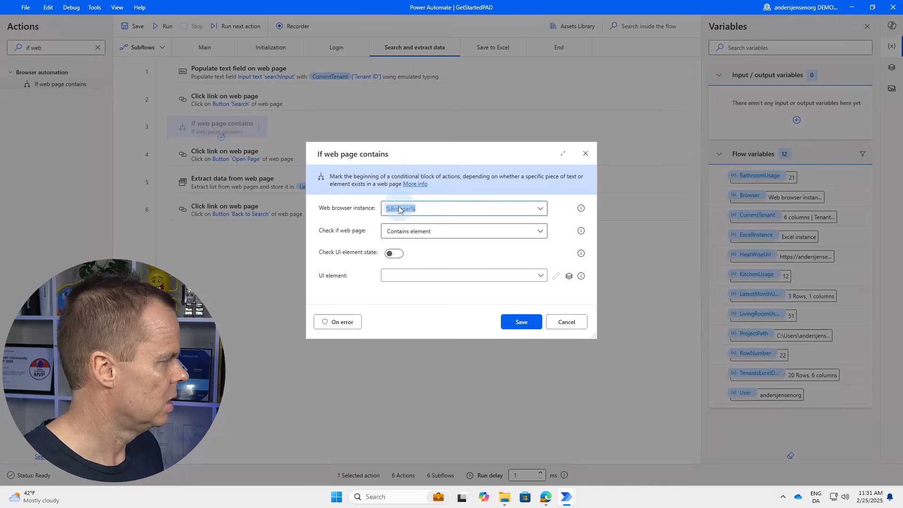
Set the If web page contains condition to check for Button 'Open Page' and save it.
{"action": "left_click", "coordinate": [413, 276]}
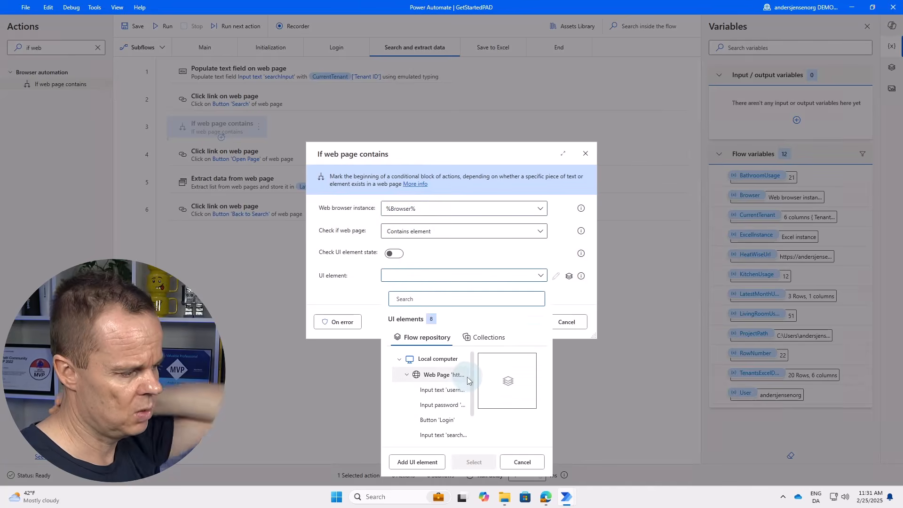
{"action": "left_click_drag", "start_coordinate": [471, 379], "coordinate": [470, 413]}
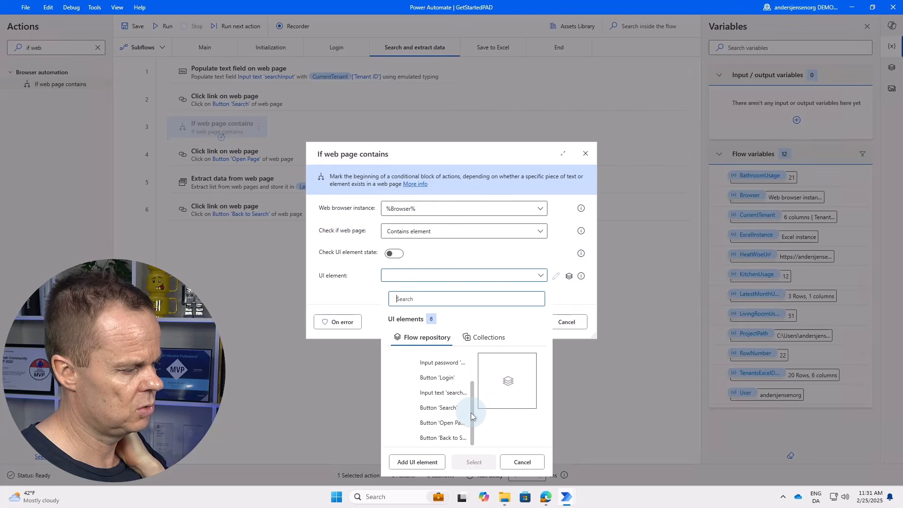
{"action": "left_click", "coordinate": [442, 422]}
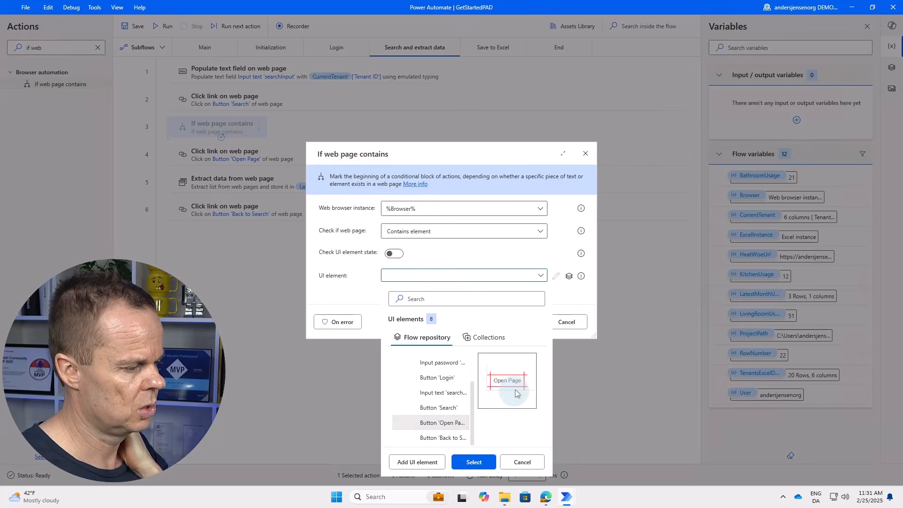
{"action": "double_click", "coordinate": [442, 422]}
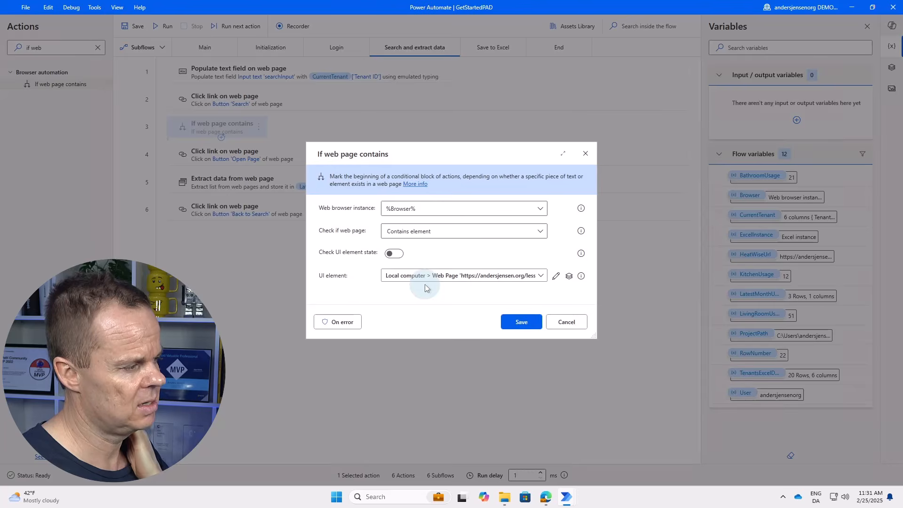
{"action": "left_click", "coordinate": [515, 324]}
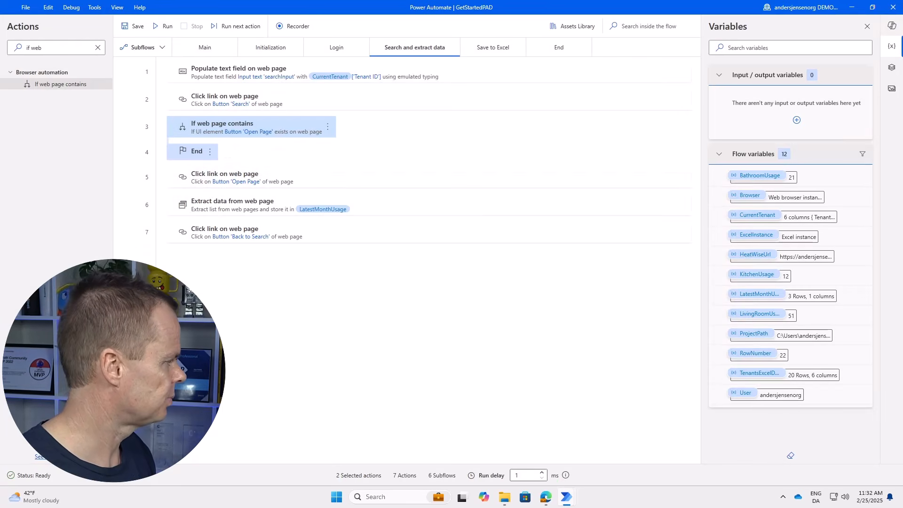
Move the Open Page click, Extract data and Back to Search actions inside the condition.
{"action": "left_click_drag", "start_coordinate": [219, 176], "coordinate": [257, 142]}
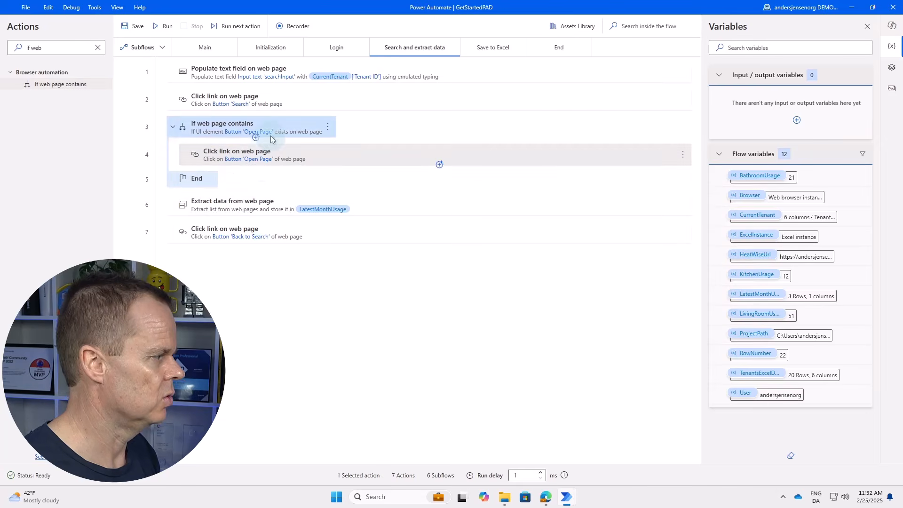
{"action": "left_click_drag", "start_coordinate": [238, 200], "coordinate": [247, 170]}
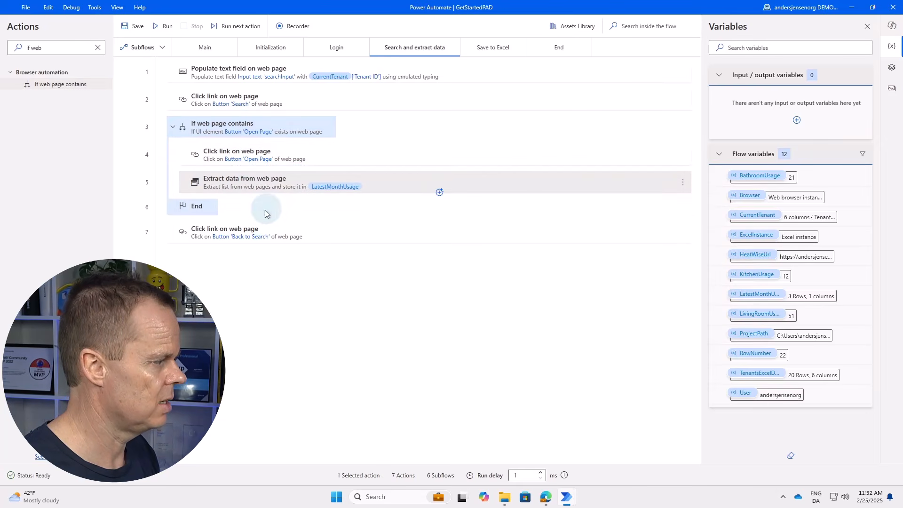
{"action": "left_click_drag", "start_coordinate": [240, 230], "coordinate": [268, 207]}
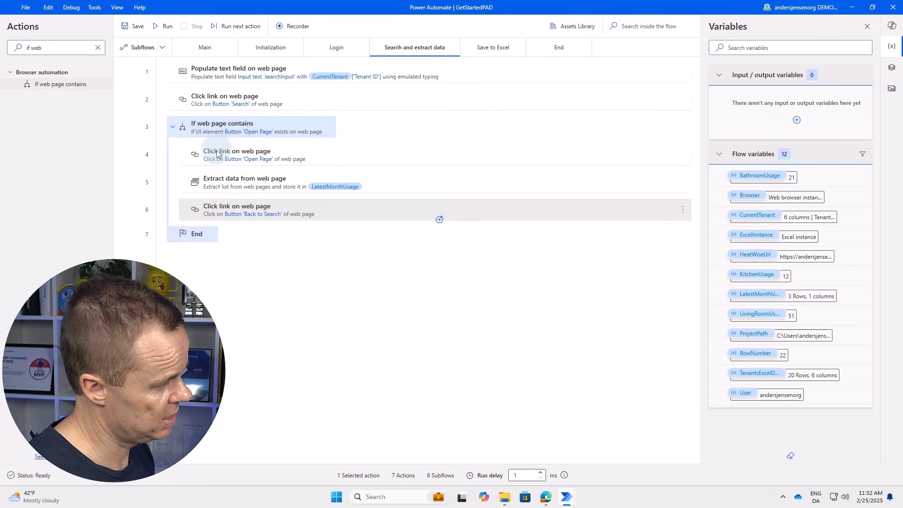
Add an Else branch right after the Back to Search click, before End.
{"action": "left_click", "coordinate": [60, 49]}
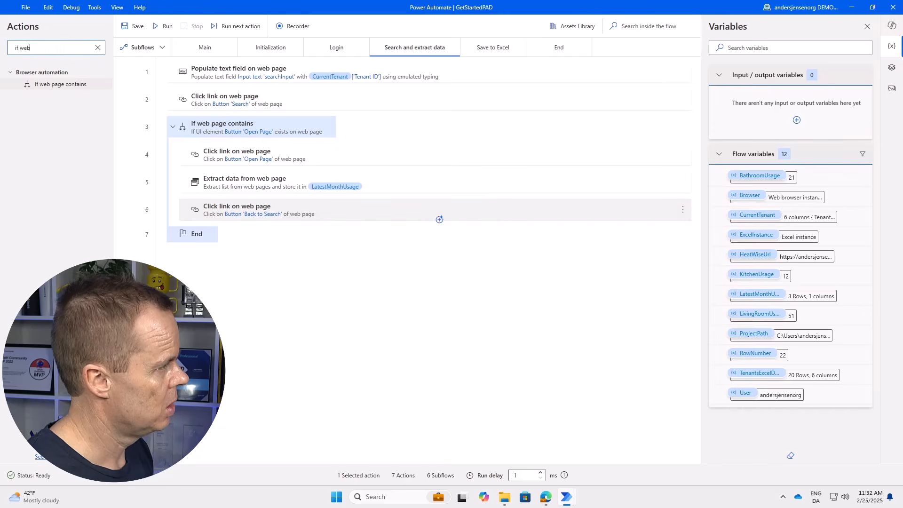
{"action": "key", "text": "ctrl+a"}
{"action": "type", "text": "else"}
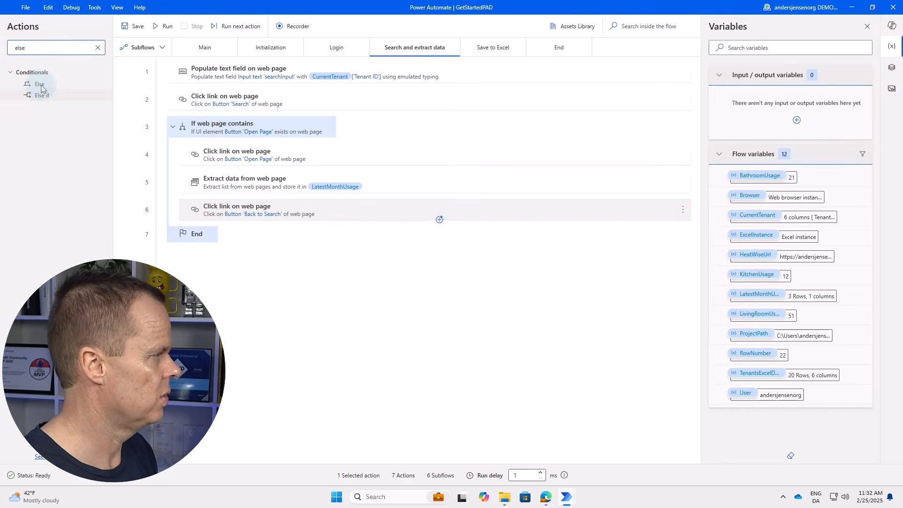
{"action": "left_click_drag", "start_coordinate": [40, 84], "coordinate": [303, 225]}
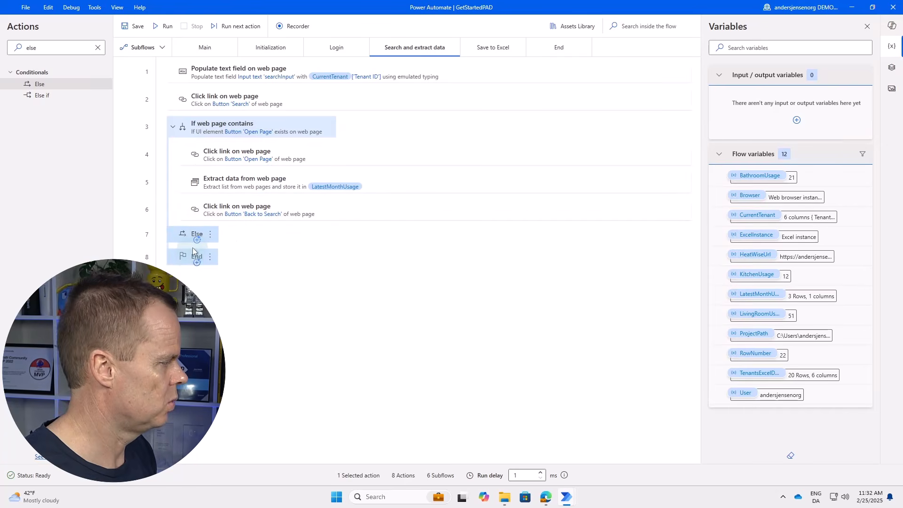
On the HeatWise page, search tenant ID 1111 and confirm it isn't found.
{"action": "left_click", "coordinate": [545, 497]}
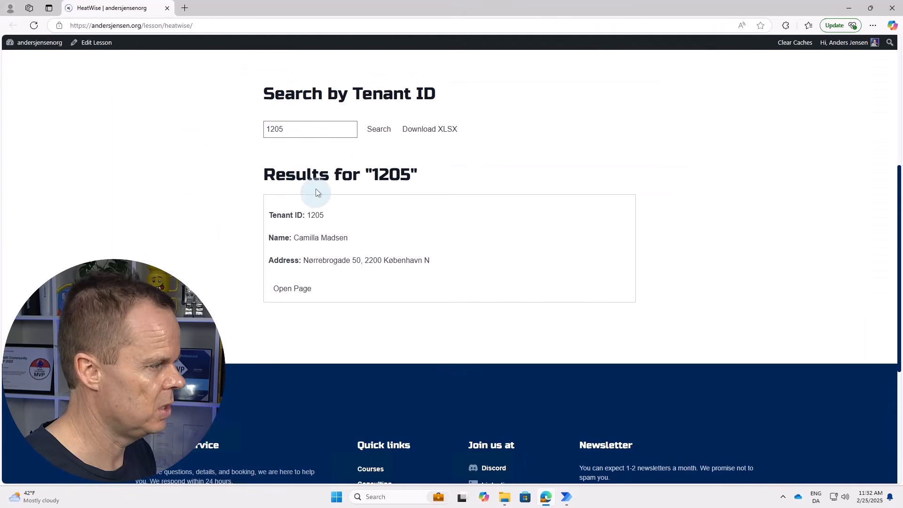
{"action": "key", "text": "ctrl+a"}
{"action": "type", "text": "1111"}
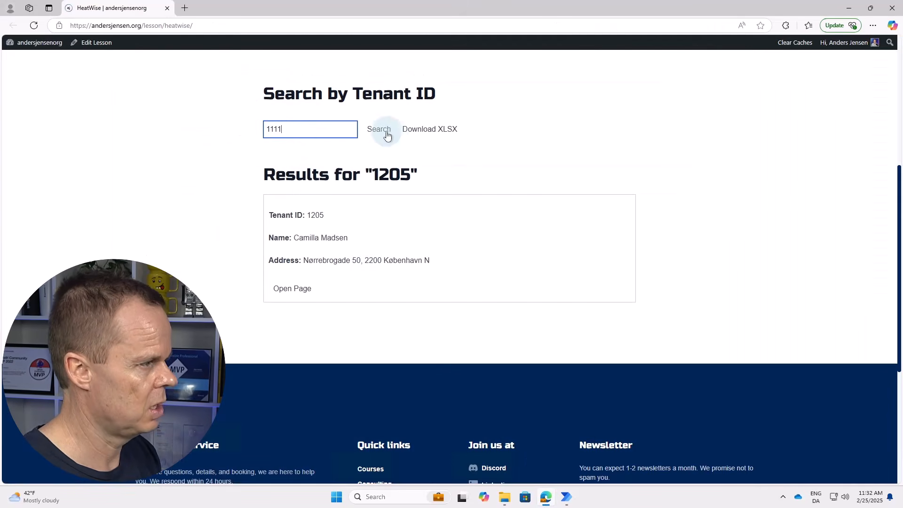
{"action": "left_click", "coordinate": [382, 132]}
Search tenant ID 1205 to confirm it's found, then return to the flow designer.
{"action": "double_click", "coordinate": [299, 129]}
{"action": "type", "text": "1205"}
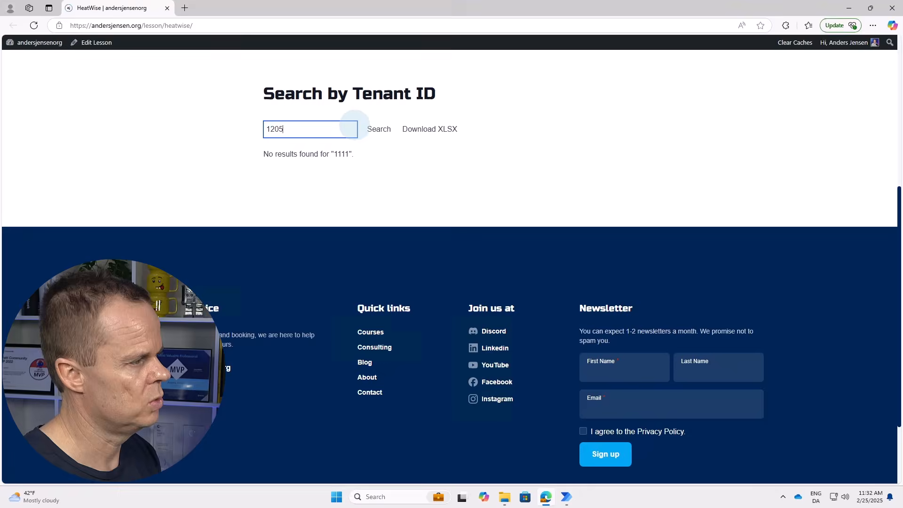
{"action": "left_click", "coordinate": [382, 143]}
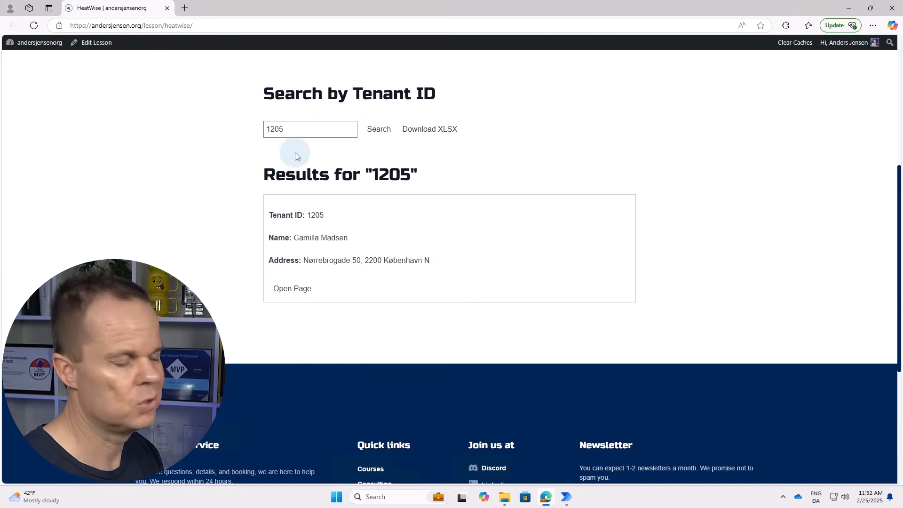
{"action": "left_click", "coordinate": [566, 496]}
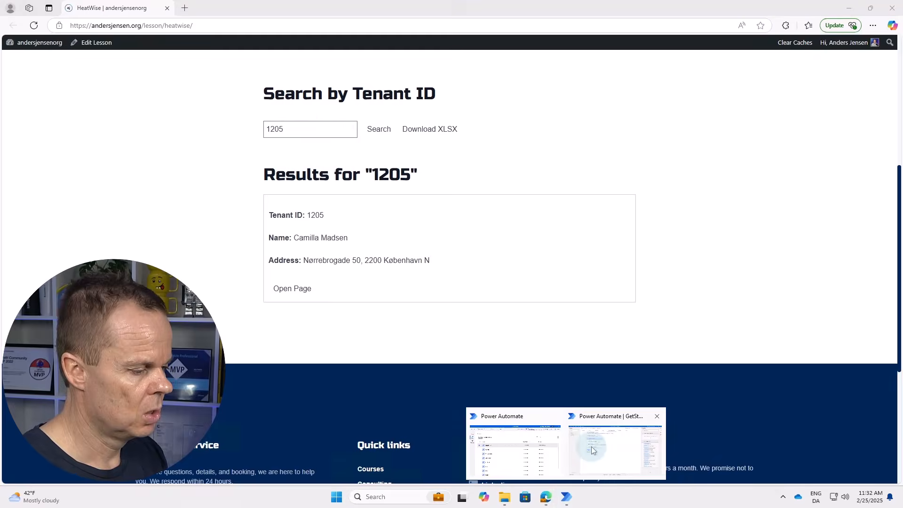
{"action": "left_click", "coordinate": [591, 447]}
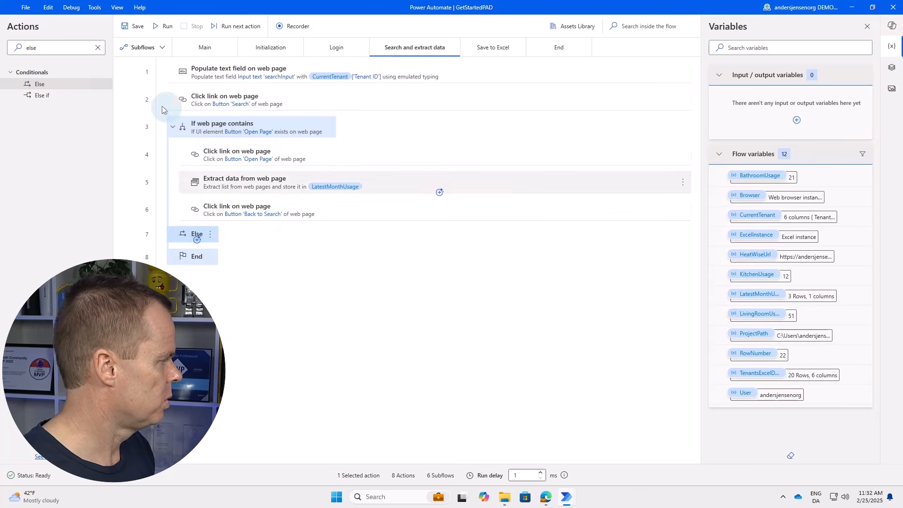
End the found-tenant branch with a Set variable action assigning Status the value OK.
{"action": "left_click_drag", "start_coordinate": [83, 58], "coordinate": [13, 50]}
{"action": "type", "text": "s"}
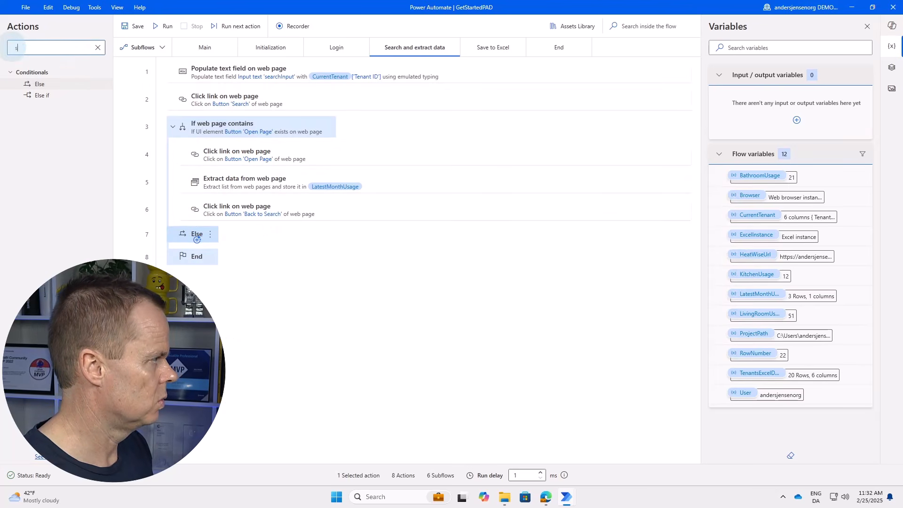
{"action": "type", "text": "et var"}
{"action": "left_click_drag", "start_coordinate": [64, 86], "coordinate": [256, 232]}
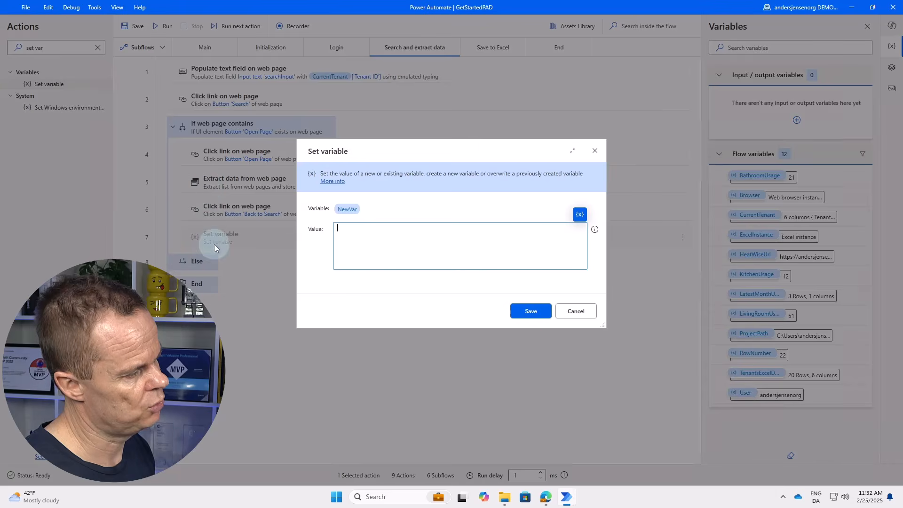
{"action": "left_click", "coordinate": [352, 211]}
{"action": "type", "text": "Status"}
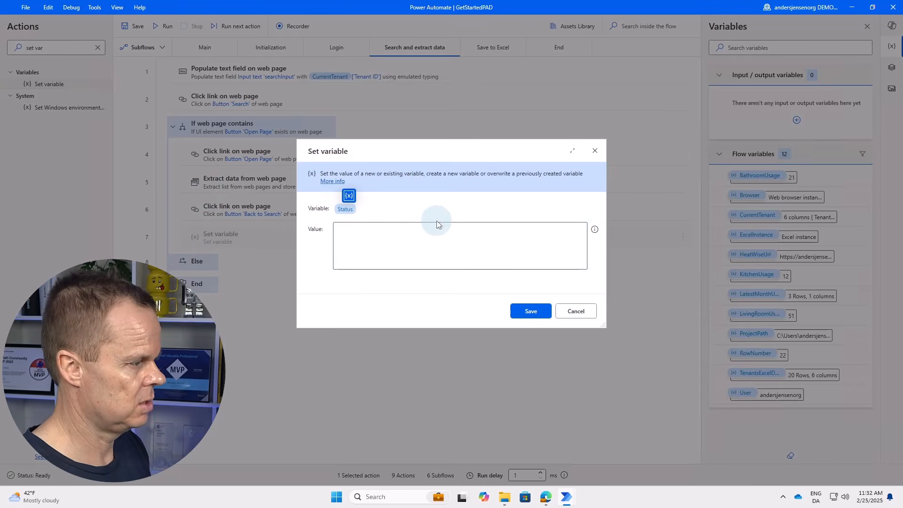
{"action": "key", "text": "Tab"}
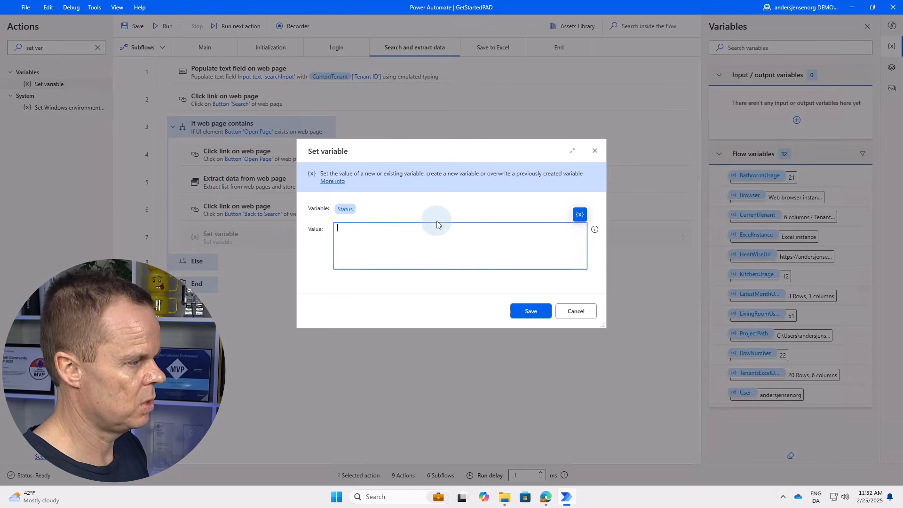
{"action": "type", "text": "OK"}
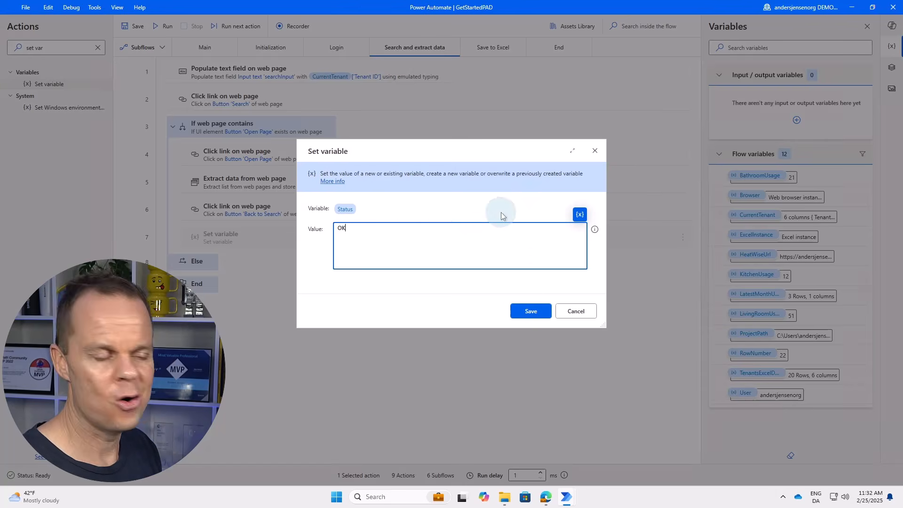
{"action": "left_click", "coordinate": [531, 313]}
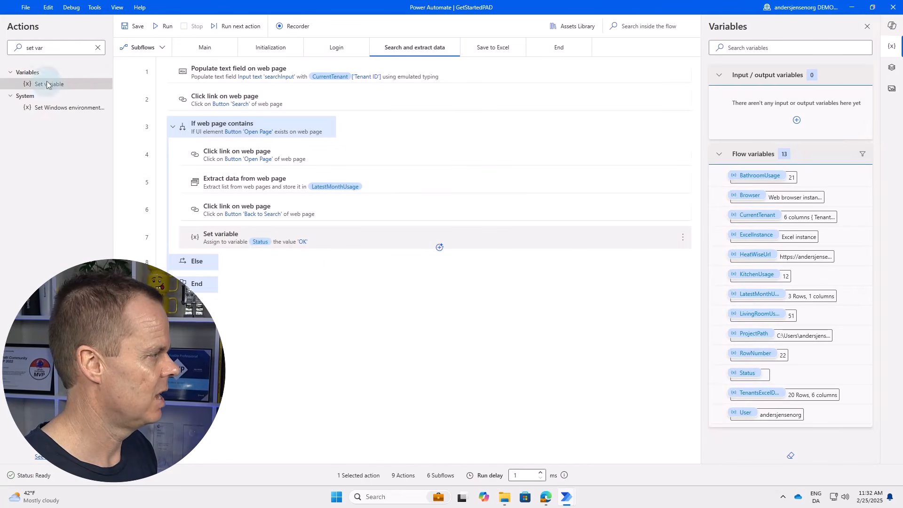
{"action": "left_click_drag", "start_coordinate": [49, 83], "coordinate": [285, 267]}
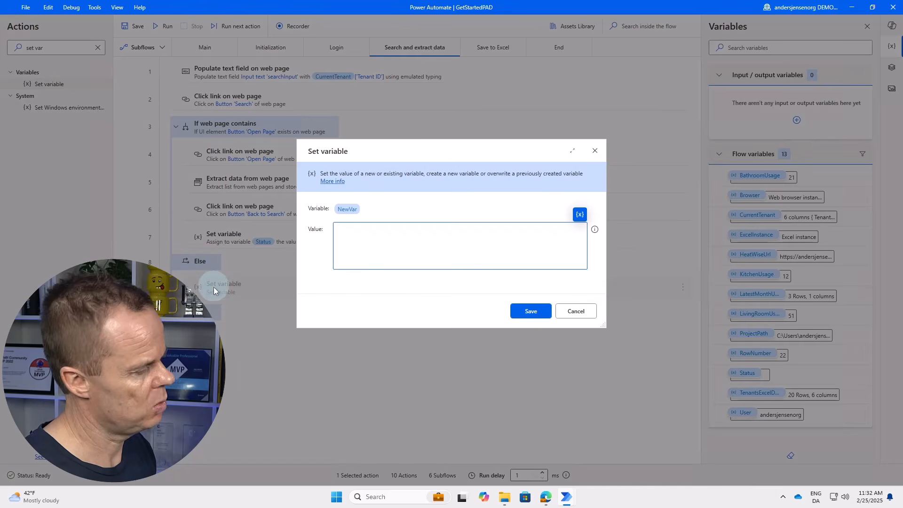
In the Else branch, set the existing Status variable to 'Business Exception - Couldn't find tenant'.
{"action": "left_click", "coordinate": [336, 210]}
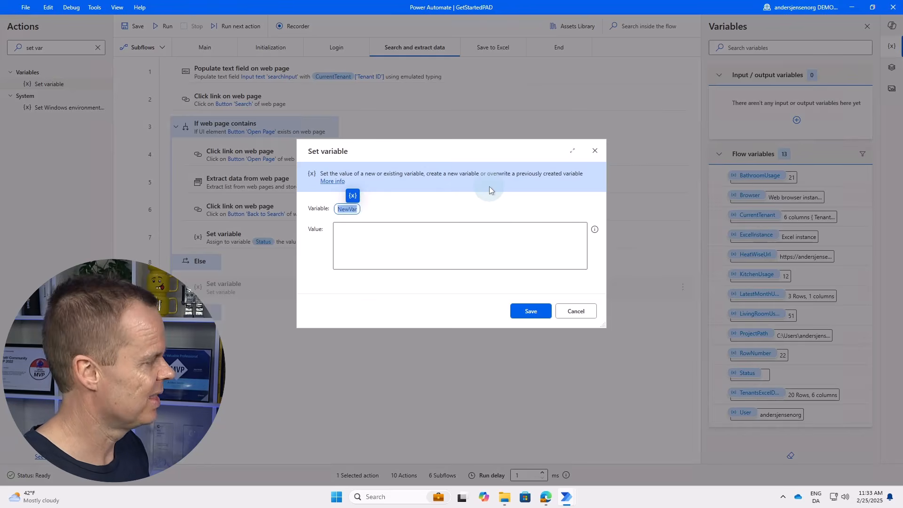
{"action": "key", "text": "BackSpace"}
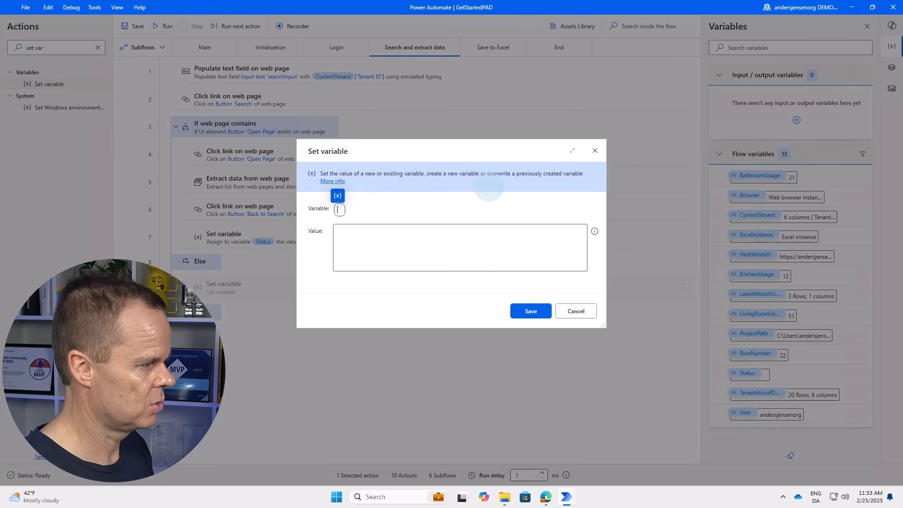
{"action": "left_click", "coordinate": [337, 196]}
{"action": "left_click", "coordinate": [378, 439]}
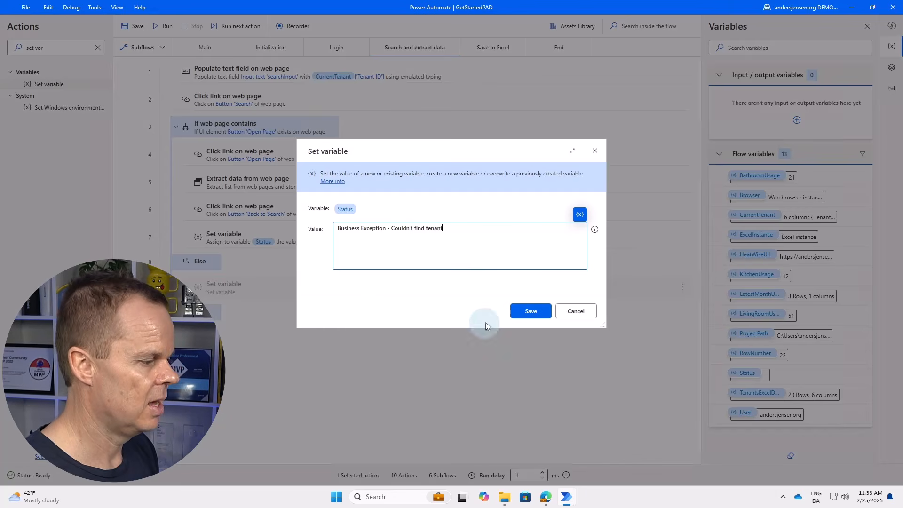
{"action": "left_click", "coordinate": [522, 310]}
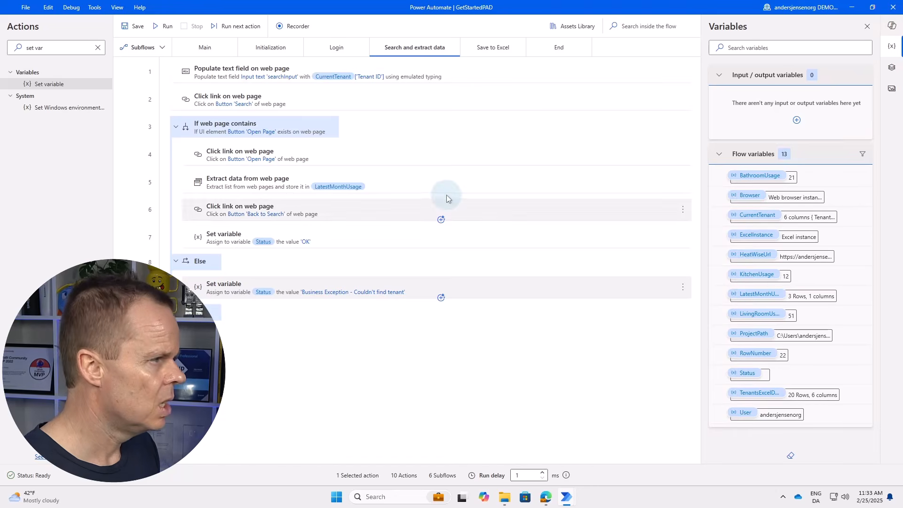
In the Save to Excel subflow, insert If %Status% Equal to 'OK' as line 1.
{"action": "left_click", "coordinate": [490, 47]}
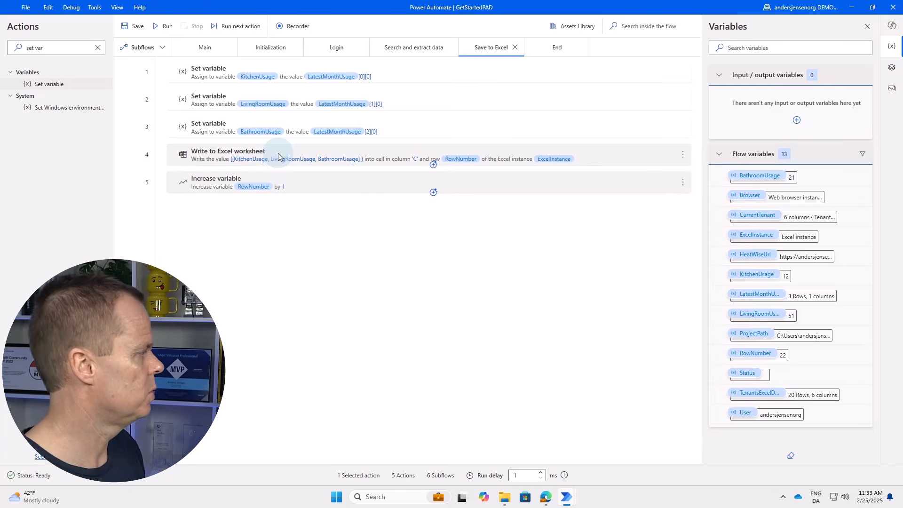
{"action": "left_click", "coordinate": [69, 47]}
{"action": "key", "text": "ctrl+a"}
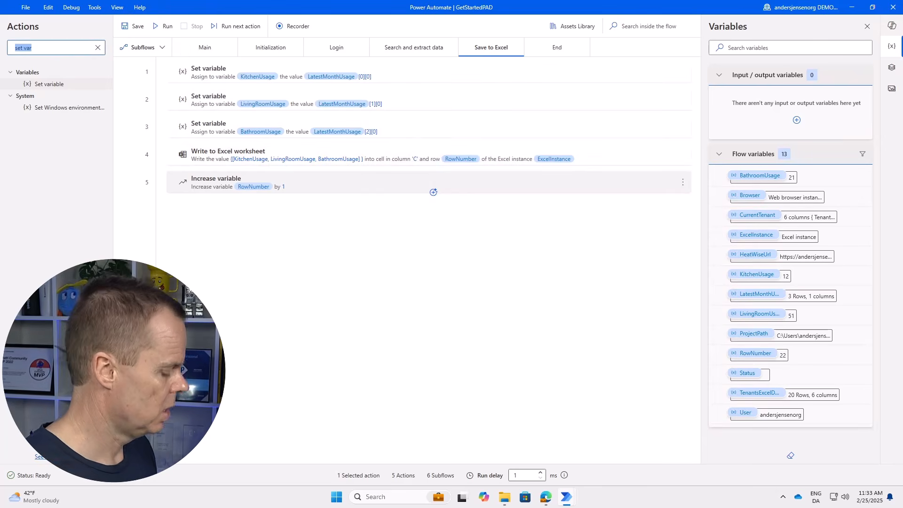
{"action": "type", "text": "if"}
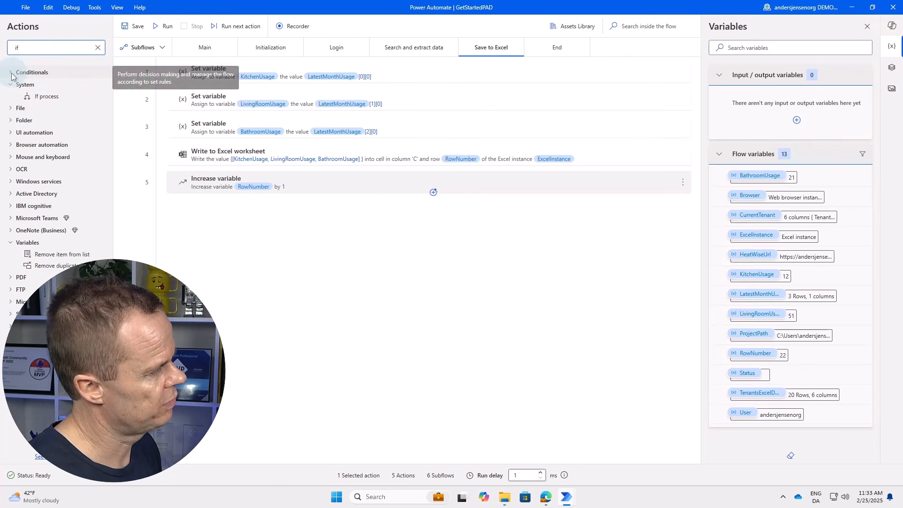
{"action": "left_click", "coordinate": [37, 73]}
{"action": "left_click_drag", "start_coordinate": [35, 89], "coordinate": [335, 95]}
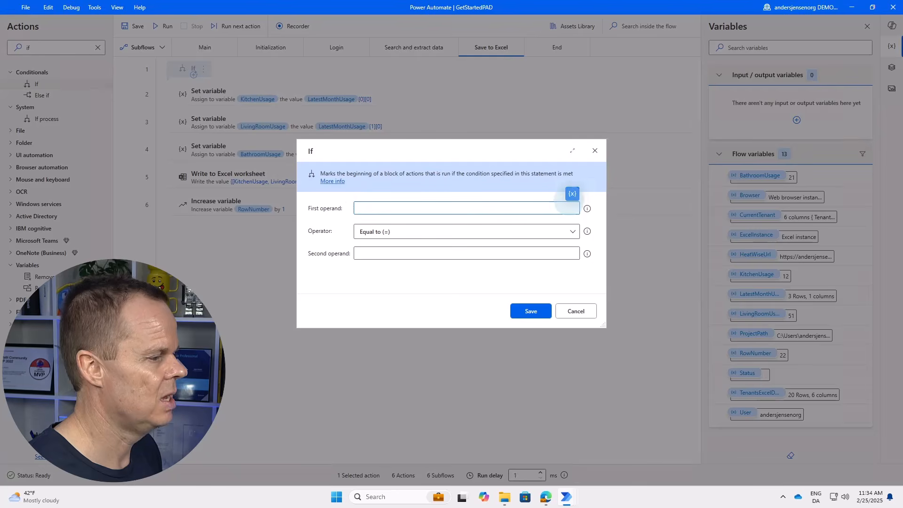
{"action": "left_click", "coordinate": [572, 194]}
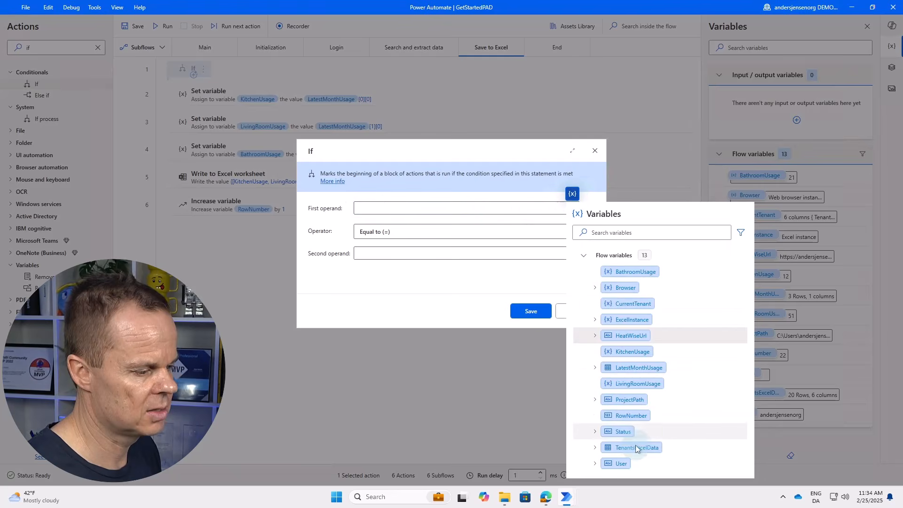
{"action": "double_click", "coordinate": [621, 431]}
{"action": "left_click", "coordinate": [395, 252]}
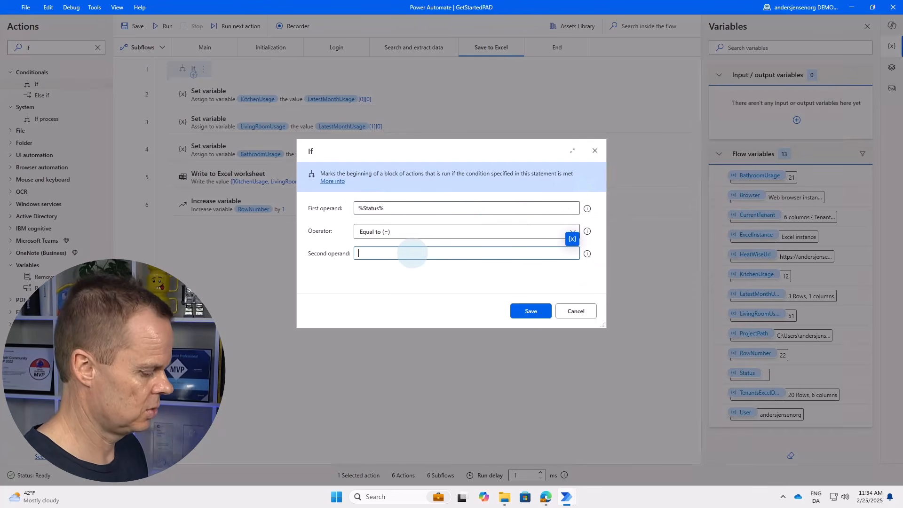
{"action": "type", "text": "OK"}
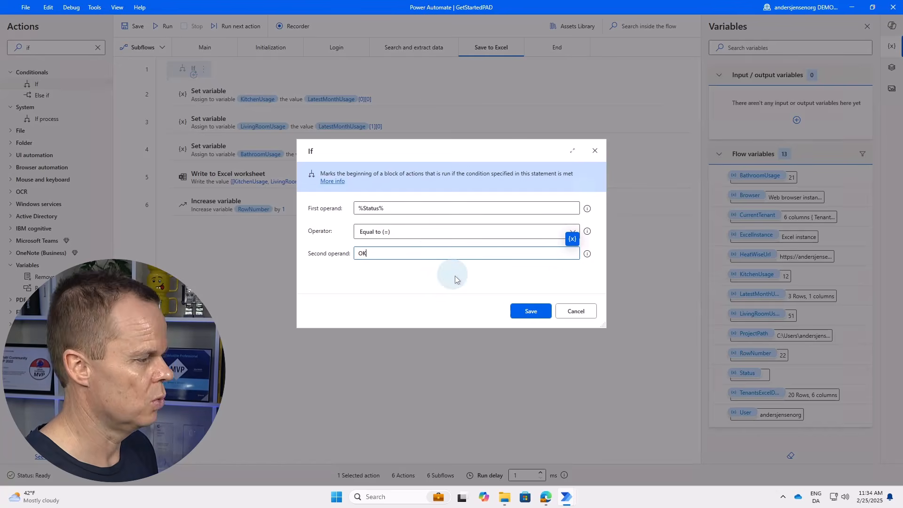
{"action": "left_click", "coordinate": [527, 311]}
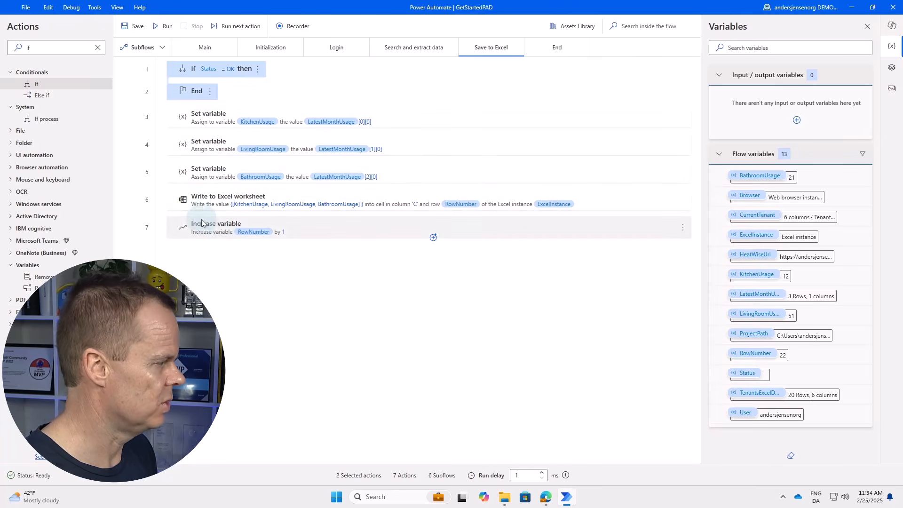
Move the condition's End below Write to Excel worksheet, wrapping the three Set variable steps.
{"action": "left_click", "coordinate": [212, 119]}
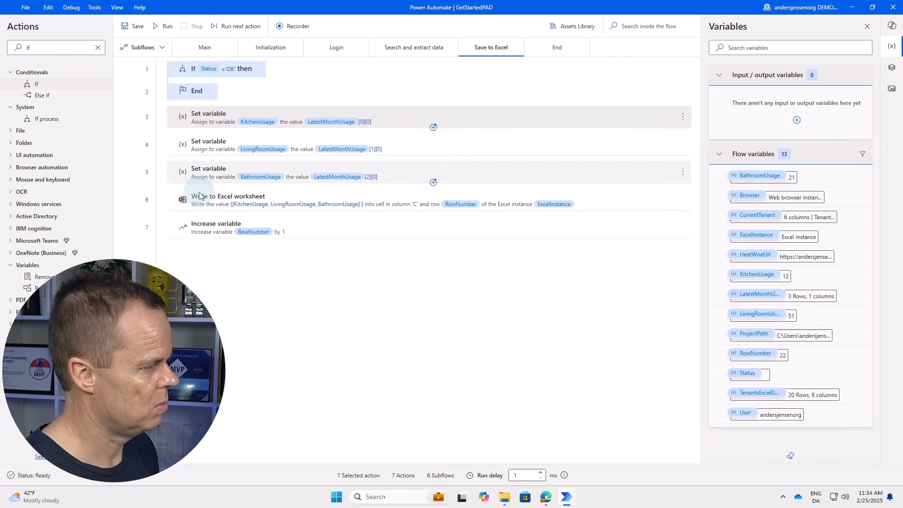
{"action": "left_click", "coordinate": [202, 200], "text": "shift"}
{"action": "left_click", "coordinate": [212, 255]}
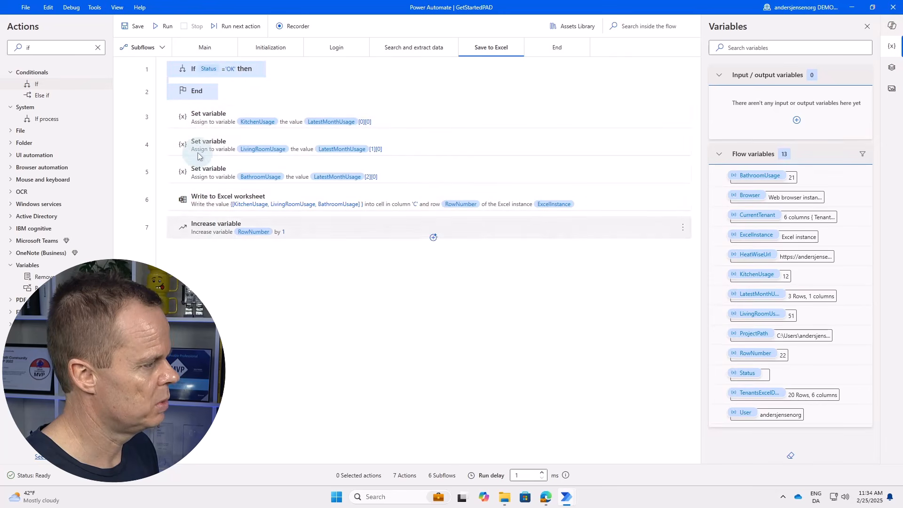
{"action": "left_click", "coordinate": [190, 91]}
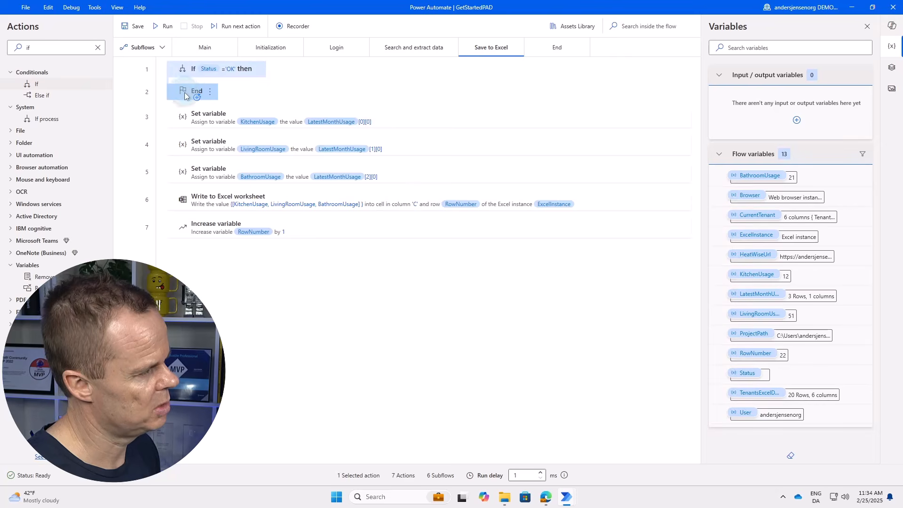
{"action": "left_click_drag", "start_coordinate": [185, 96], "coordinate": [207, 209]}
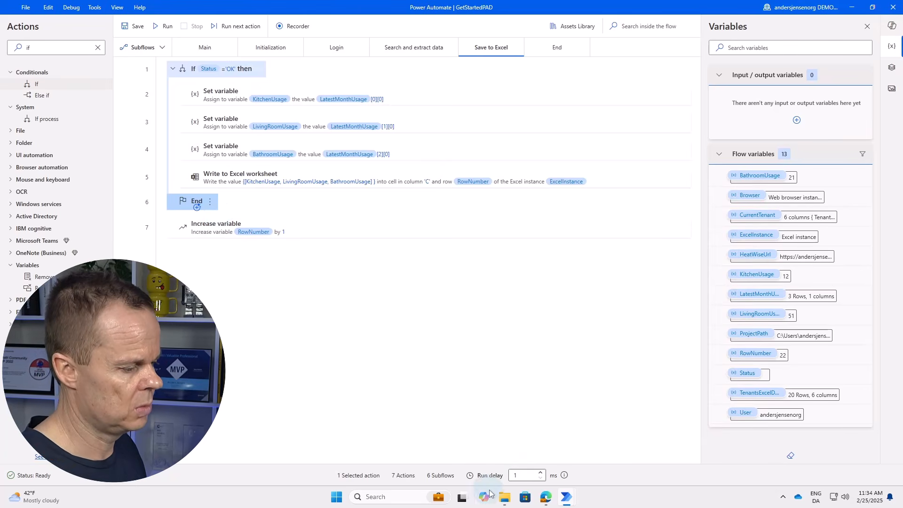
{"action": "left_click", "coordinate": [504, 497]}
{"action": "double_click", "coordinate": [315, 131]}
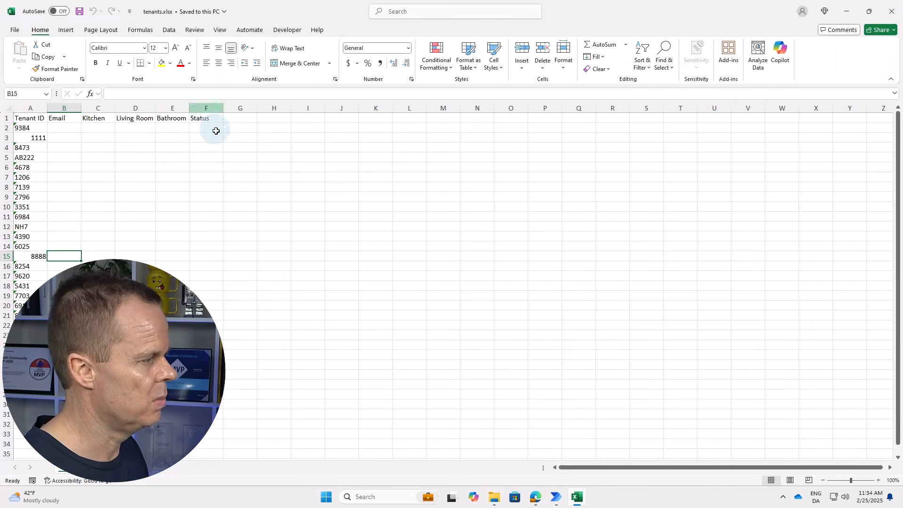
{"action": "left_click", "coordinate": [892, 11]}
{"action": "left_click", "coordinate": [197, 207]}
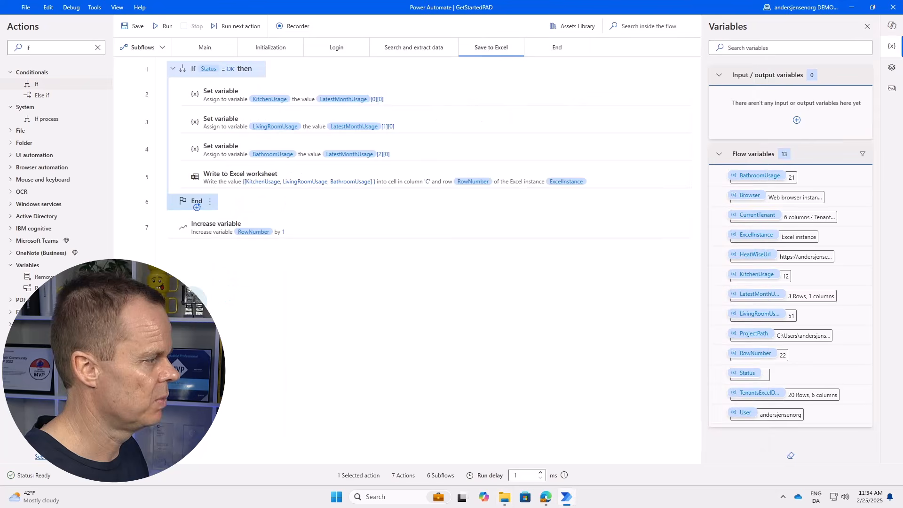
{"action": "left_click", "coordinate": [192, 300]}
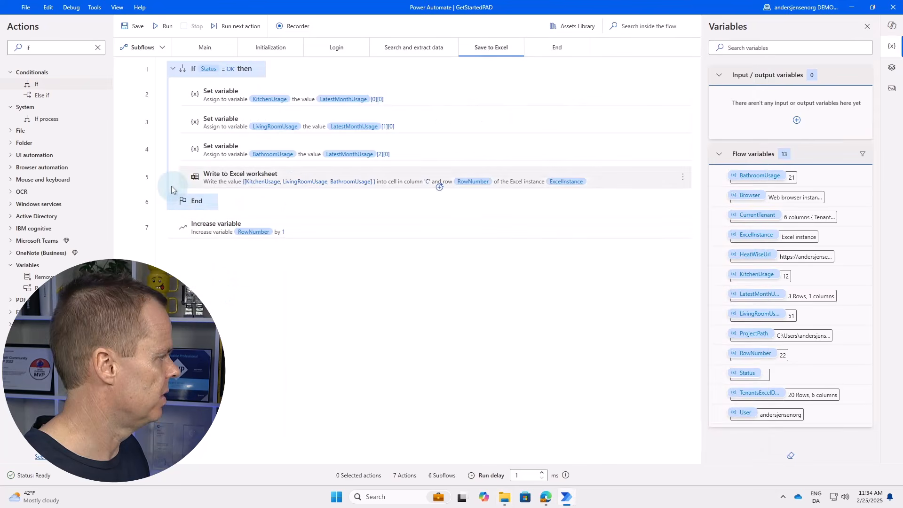
Insert a Write to Excel worksheet action right after the condition's End.
{"action": "left_click", "coordinate": [53, 48]}
{"action": "key", "text": "ctrl+a"}
{"action": "type", "text": "w"}
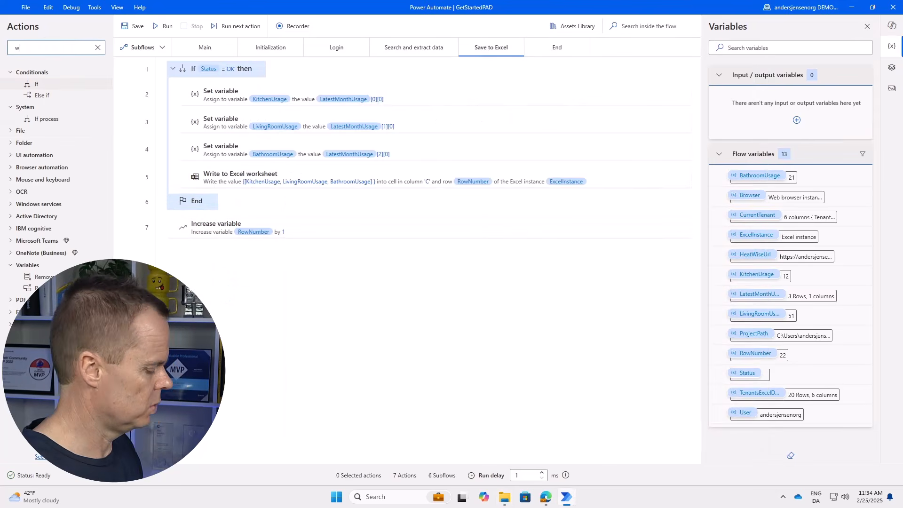
{"action": "type", "text": "rite"}
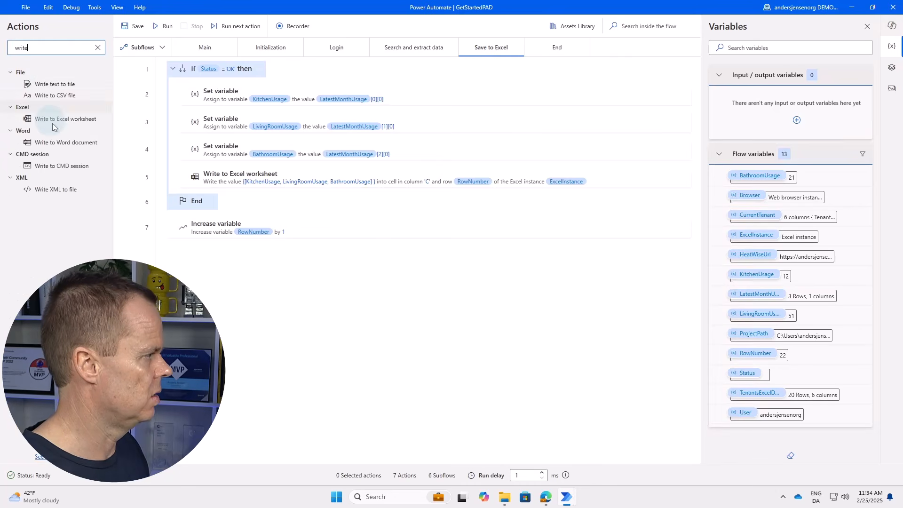
{"action": "left_click_drag", "start_coordinate": [61, 119], "coordinate": [263, 210]}
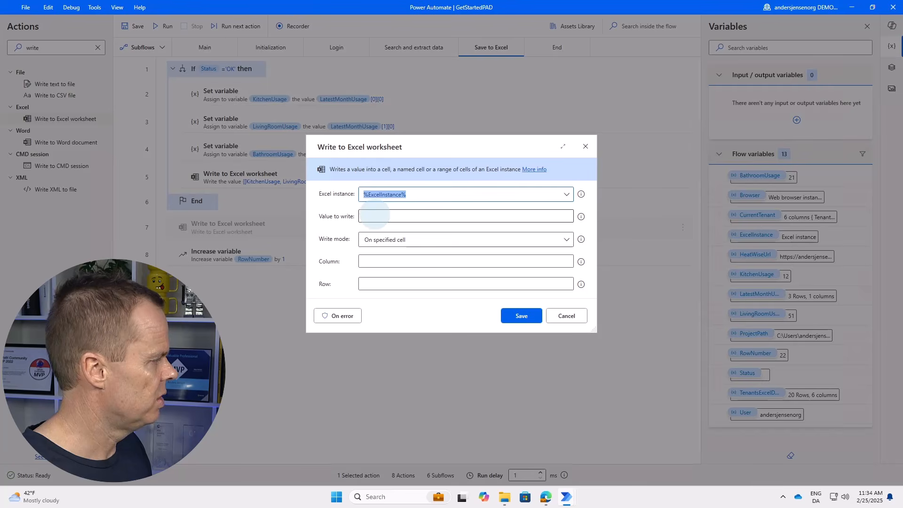
Configure it to write %Status% into column F at row %RowNumber% and save.
{"action": "left_click", "coordinate": [375, 216]}
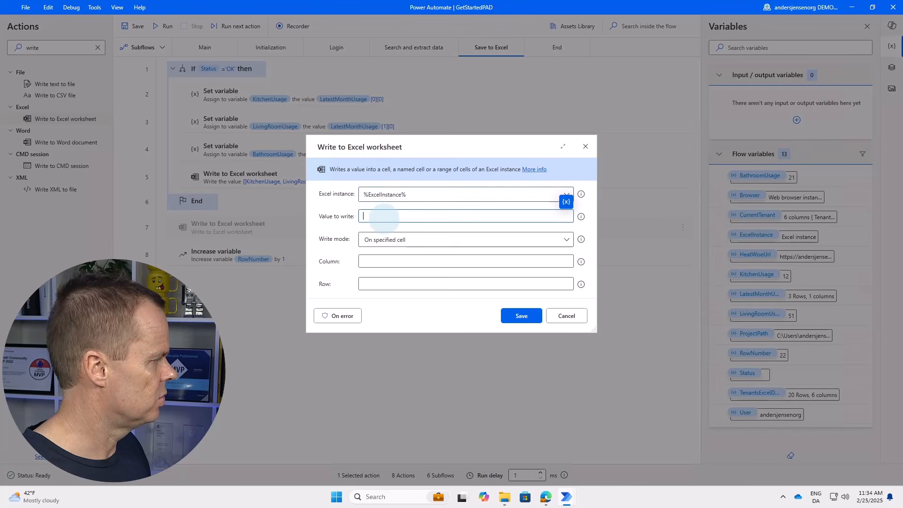
{"action": "left_click", "coordinate": [566, 202]}
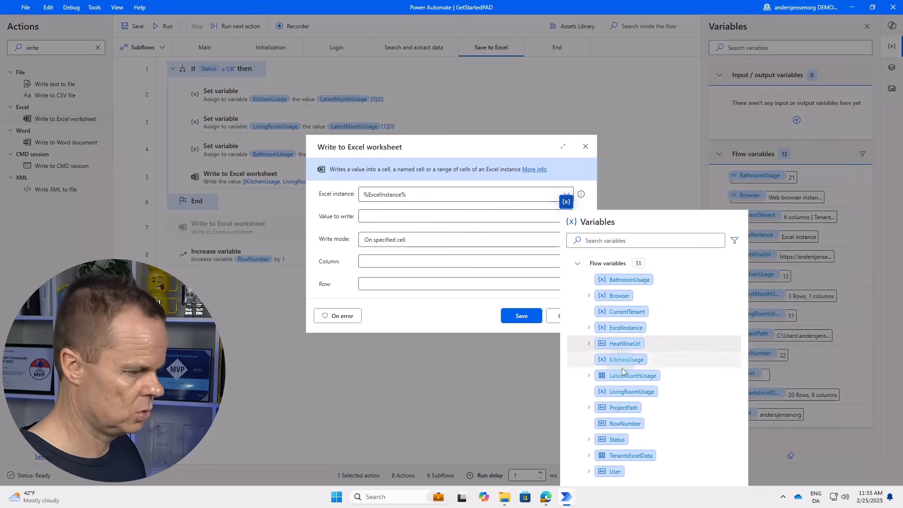
{"action": "left_click", "coordinate": [617, 439]}
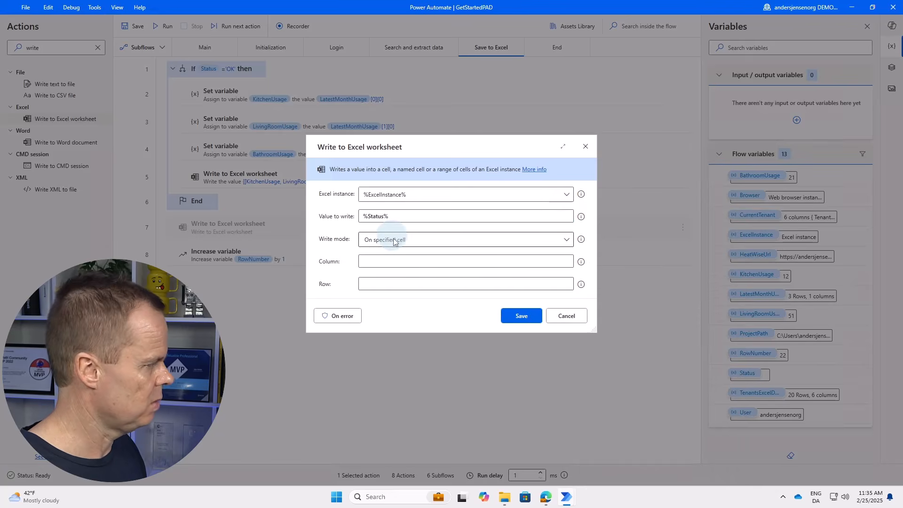
{"action": "left_click", "coordinate": [459, 262]}
{"action": "type", "text": "F"}
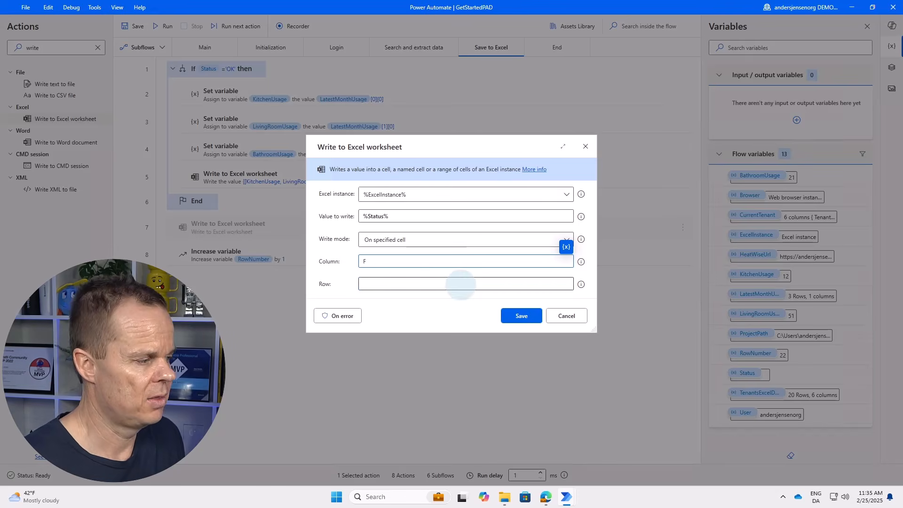
{"action": "left_click", "coordinate": [437, 284]}
{"action": "left_click", "coordinate": [565, 271]}
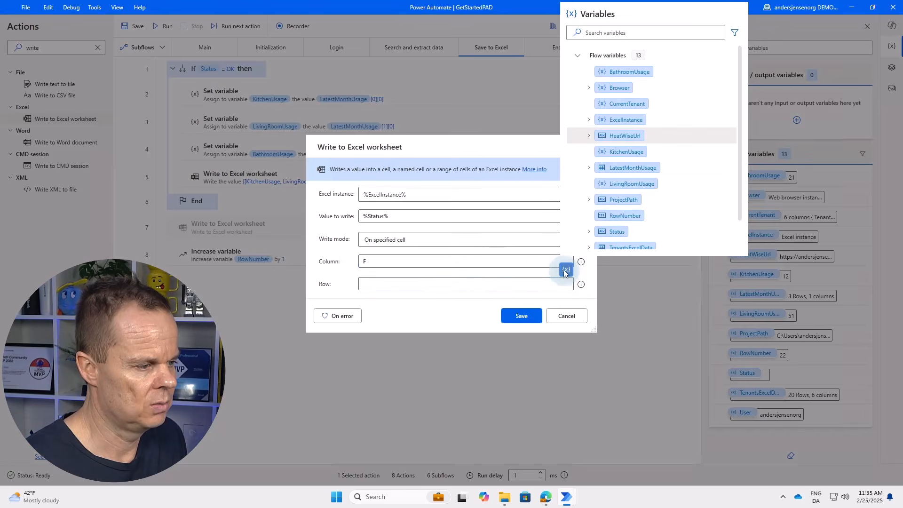
{"action": "double_click", "coordinate": [613, 218]}
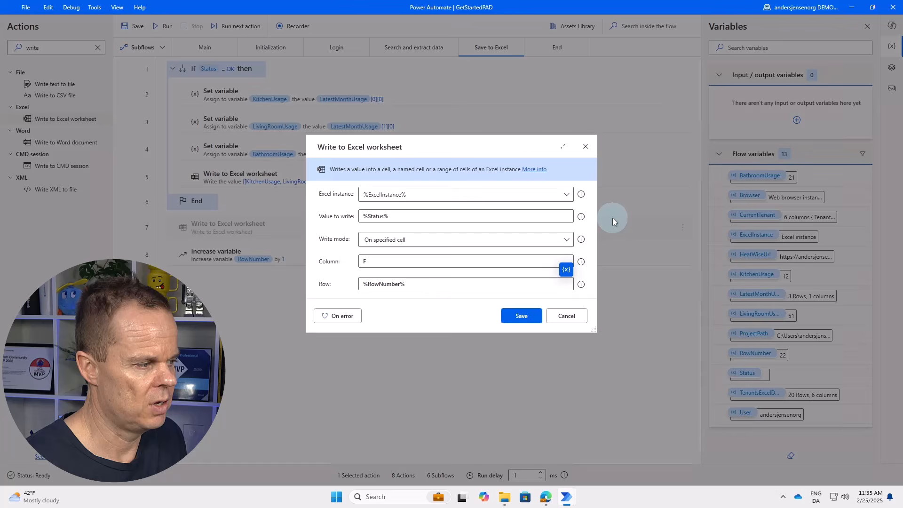
{"action": "left_click", "coordinate": [512, 315]}
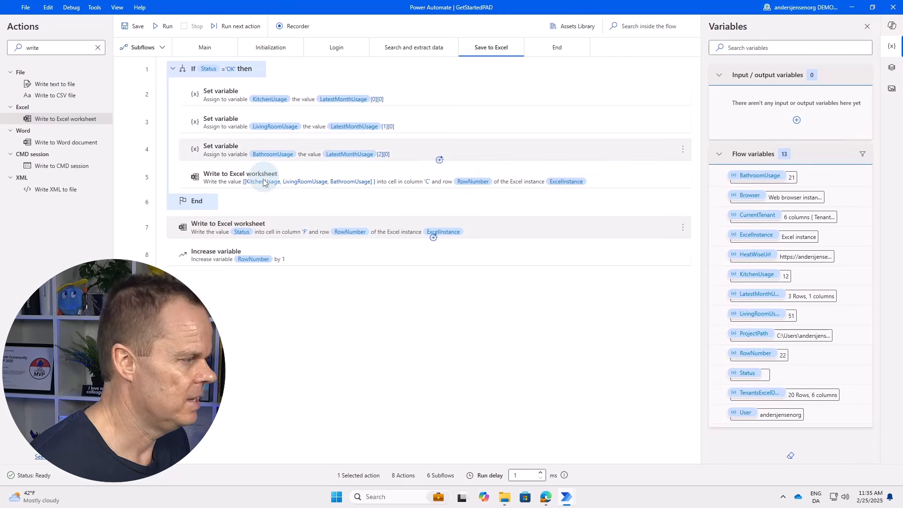
Save the flow and run it end to end.
{"action": "left_click", "coordinate": [127, 27]}
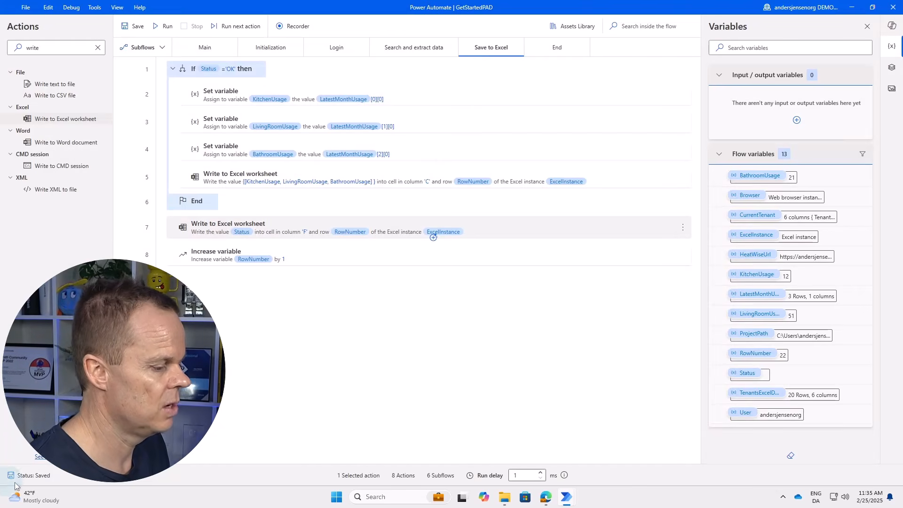
{"action": "left_click", "coordinate": [166, 27]}
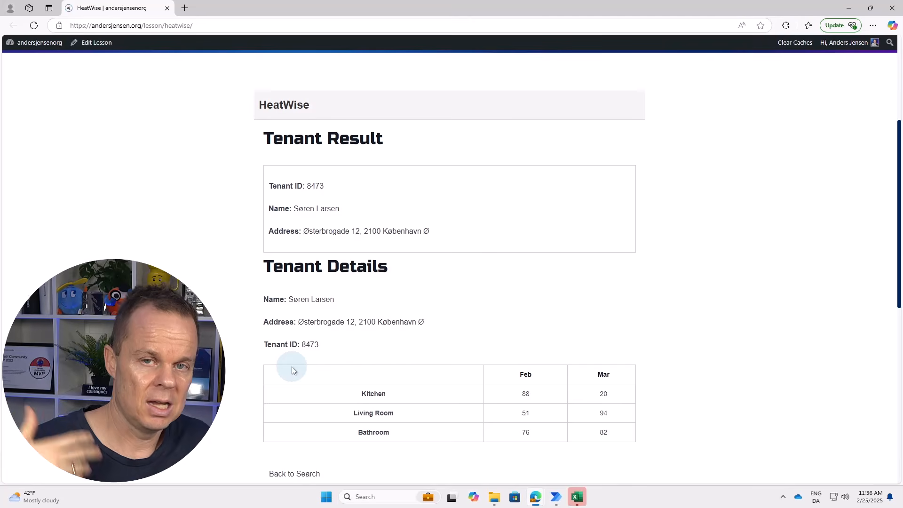
Back on the HeatWise search page, search tenant ID AB222 and confirm no results.
{"action": "left_click", "coordinate": [295, 473]}
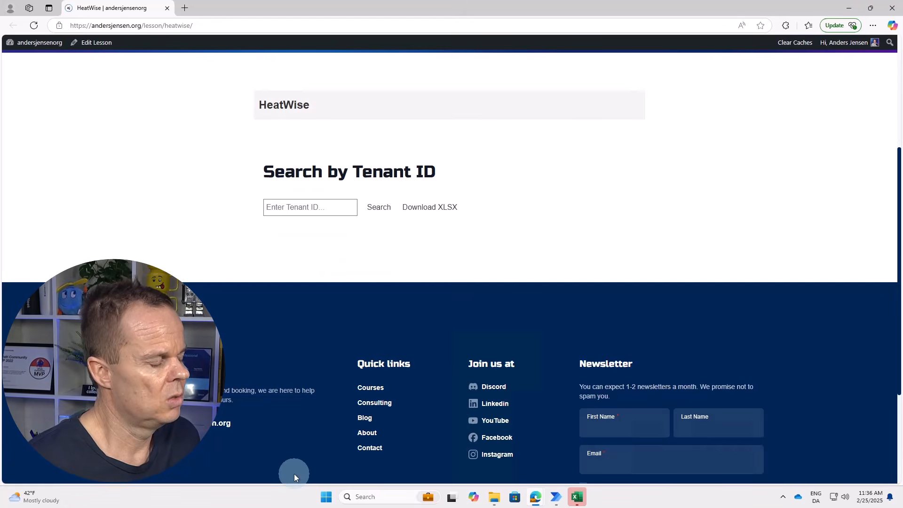
{"action": "left_click", "coordinate": [310, 207]}
{"action": "type", "text": "AB222"}
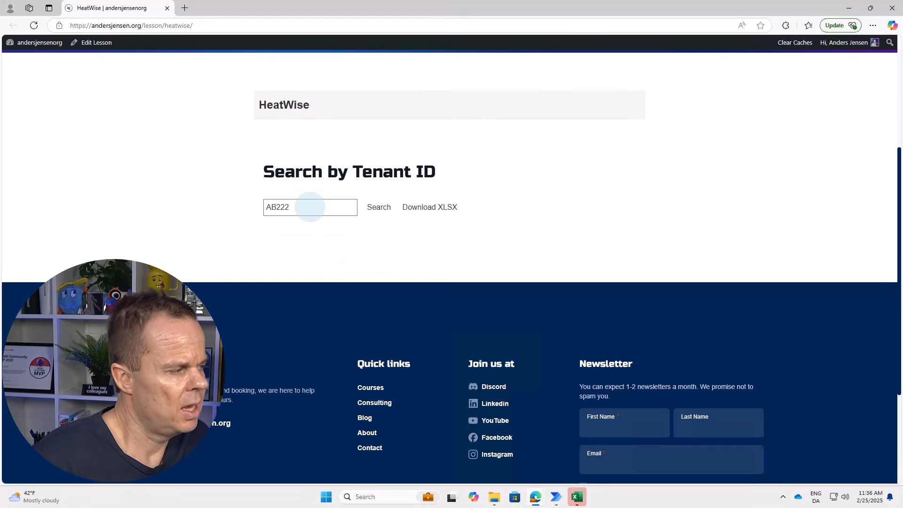
{"action": "left_click", "coordinate": [379, 210]}
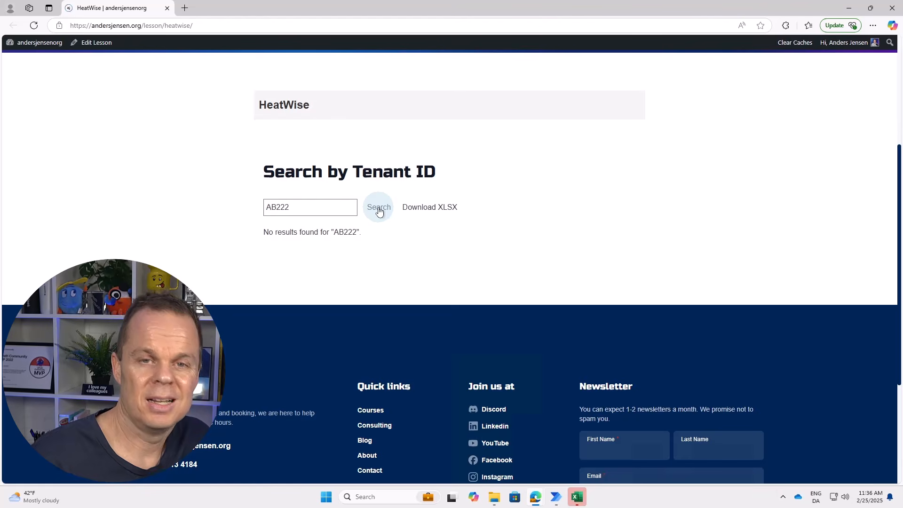
Search tenant ID 4678, then acknowledge the flow's success message.
{"action": "double_click", "coordinate": [308, 207]}
{"action": "type", "text": "4678"}
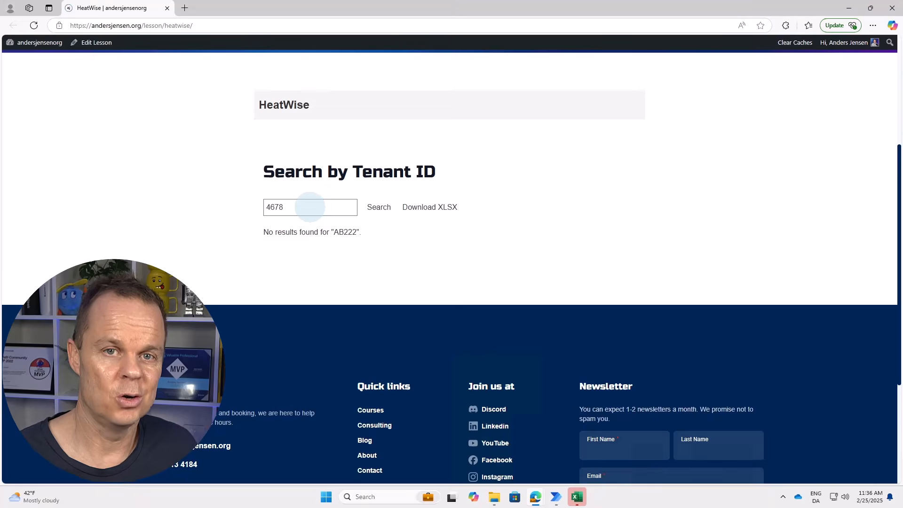
{"action": "left_click", "coordinate": [378, 208]}
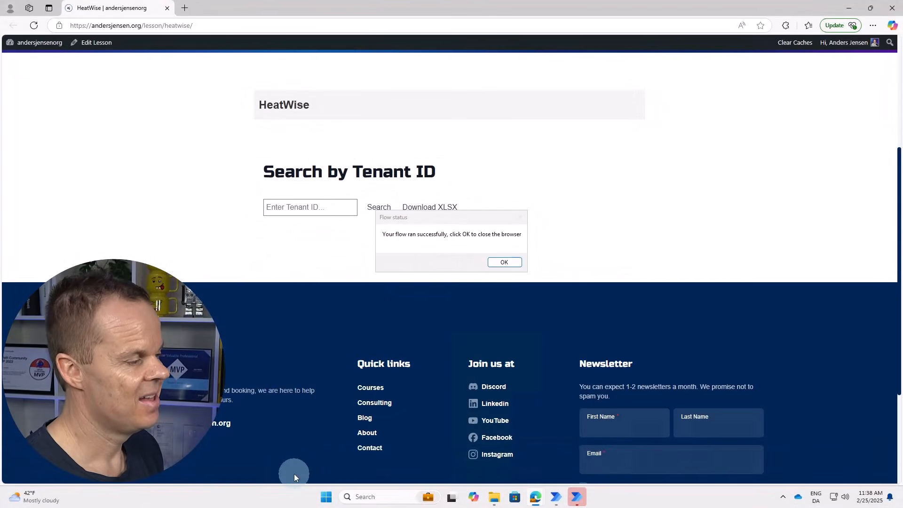
{"action": "left_click", "coordinate": [503, 262]}
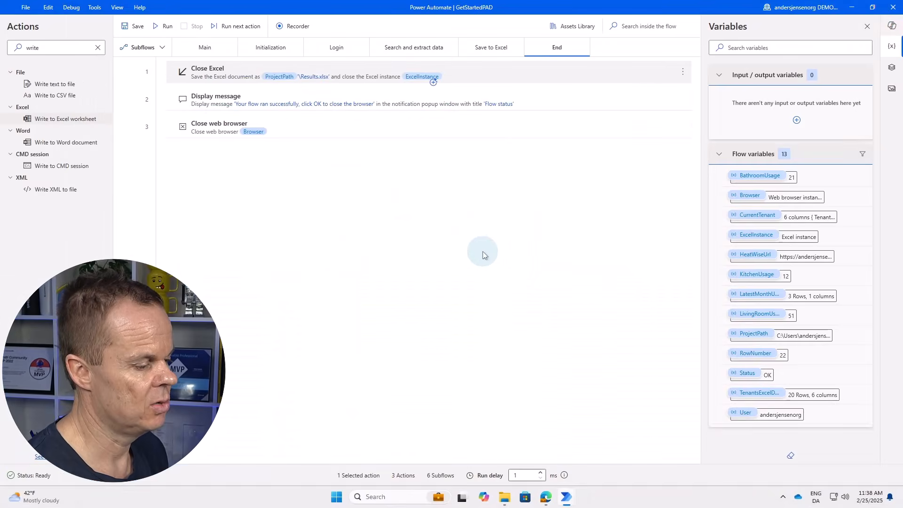
{"action": "left_click", "coordinate": [853, 9]}
Open Results.xlsx and check the Status cells for tenants AB222, NH7, 8888 and unknown IDs.
{"action": "left_click", "coordinate": [336, 118]}
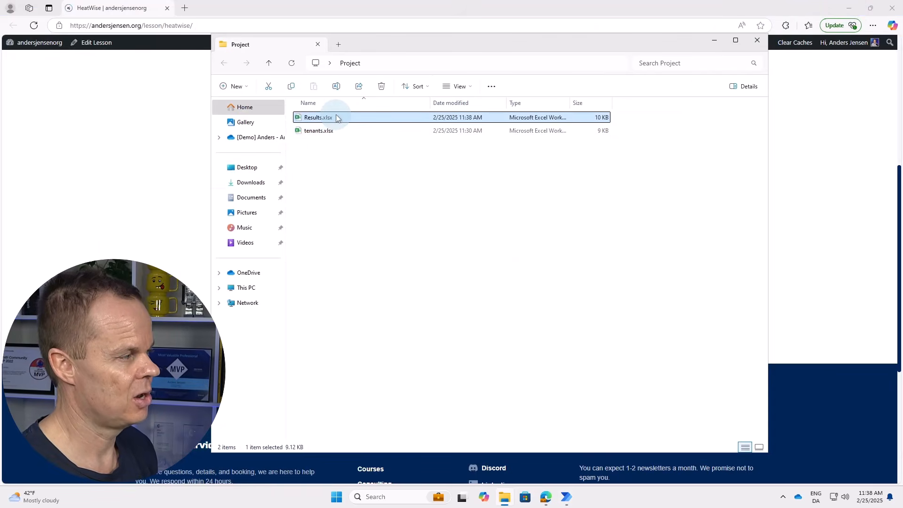
{"action": "double_click", "coordinate": [337, 118]}
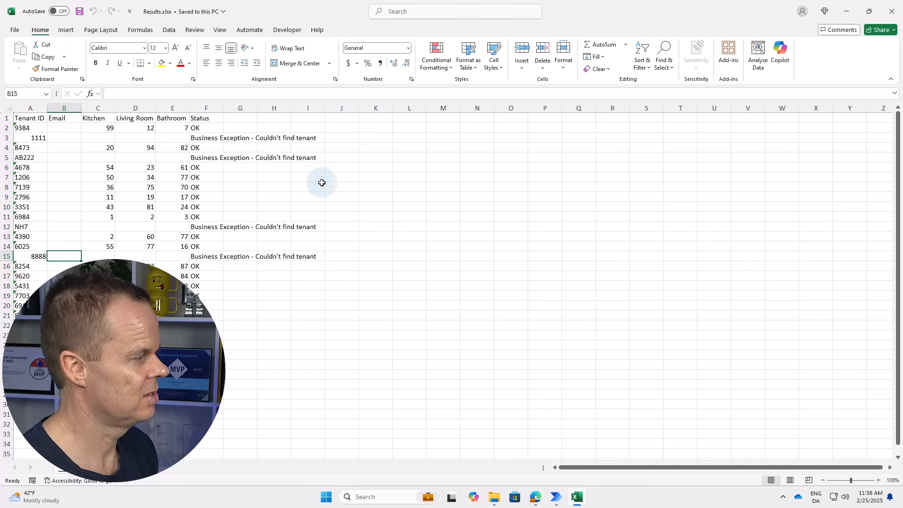
{"action": "left_click", "coordinate": [217, 138]}
{"action": "left_click", "coordinate": [212, 157]}
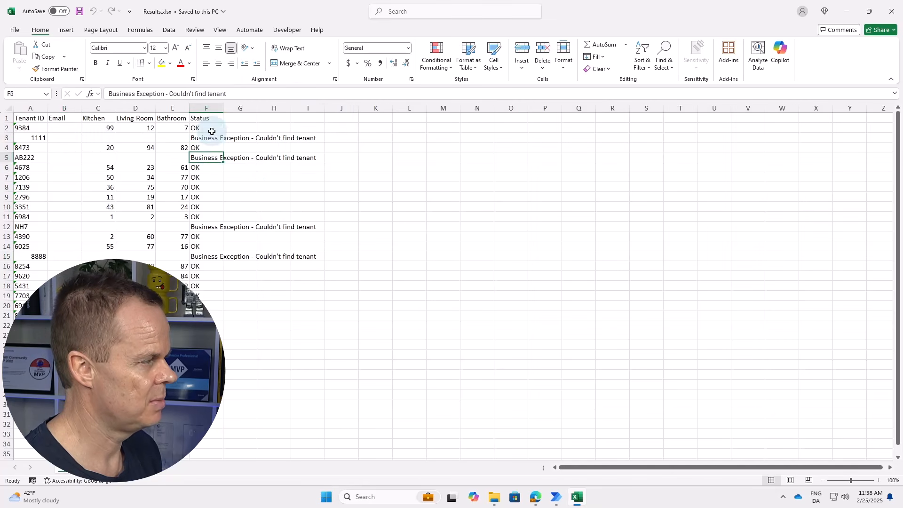
{"action": "left_click", "coordinate": [207, 138]}
{"action": "left_click", "coordinate": [208, 227]}
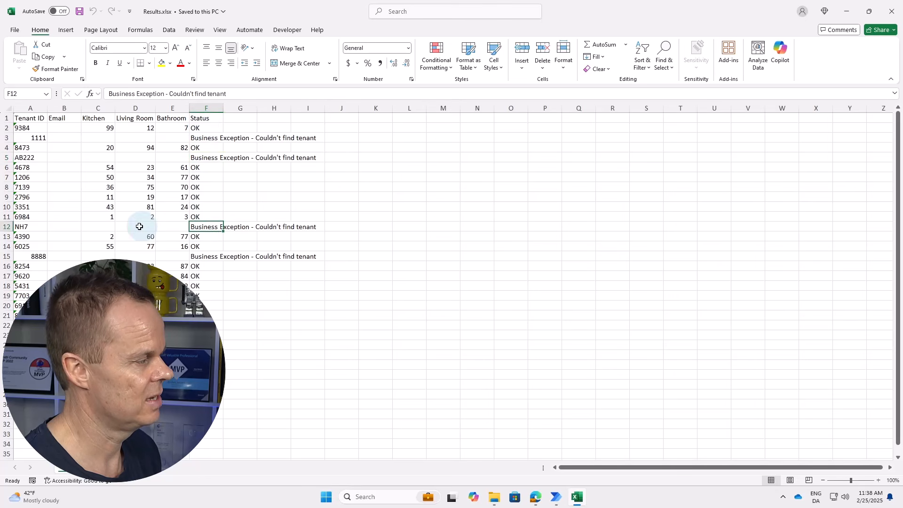
{"action": "left_click", "coordinate": [206, 256]}
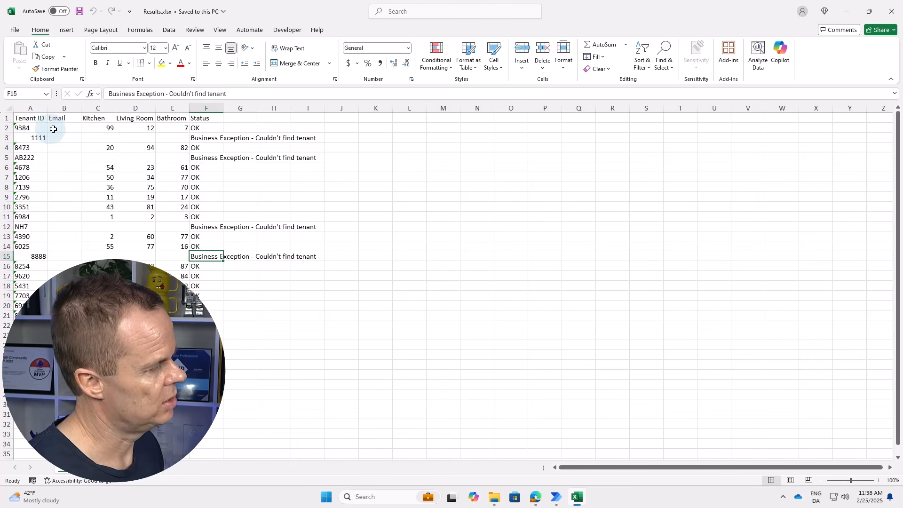
Review the first tenant's usage values, including Bathroom 7, and autofit the Email column.
{"action": "left_click", "coordinate": [110, 128]}
{"action": "left_click", "coordinate": [135, 128]}
{"action": "left_click", "coordinate": [160, 128]}
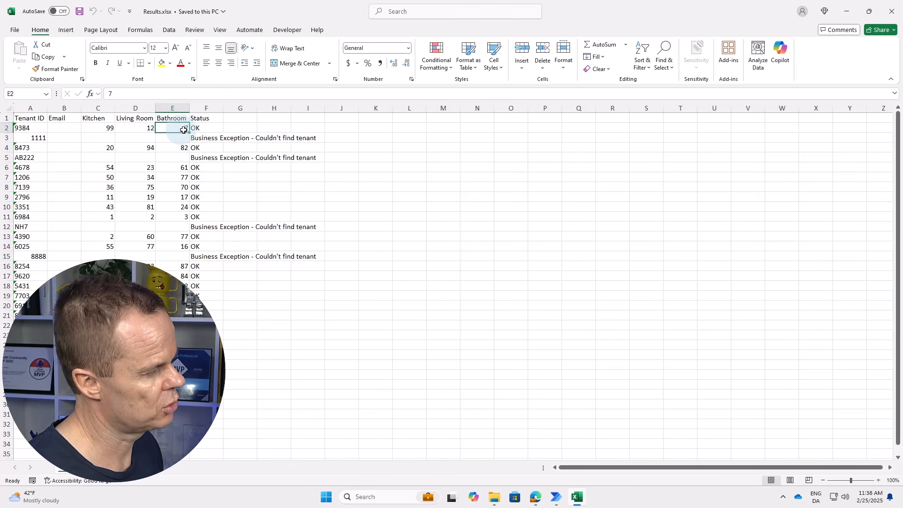
{"action": "left_click", "coordinate": [135, 138]}
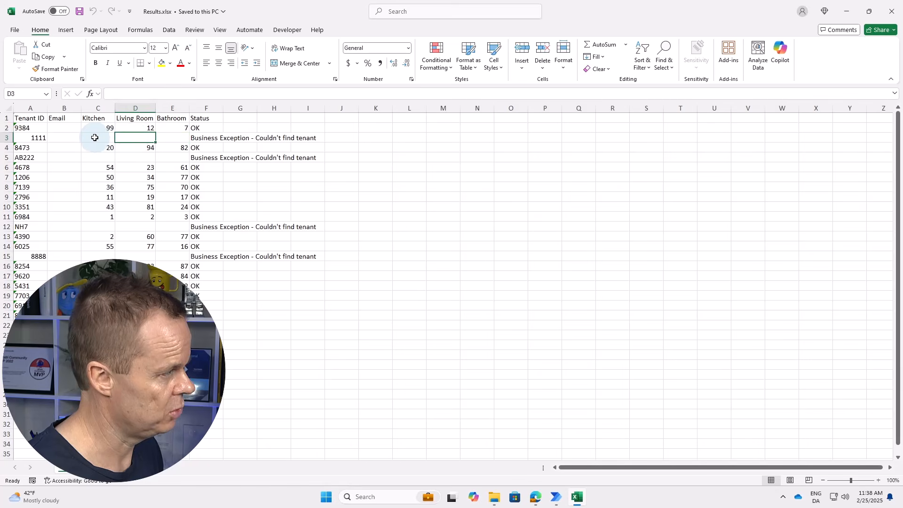
{"action": "left_click", "coordinate": [61, 128]}
{"action": "double_click", "coordinate": [81, 108]}
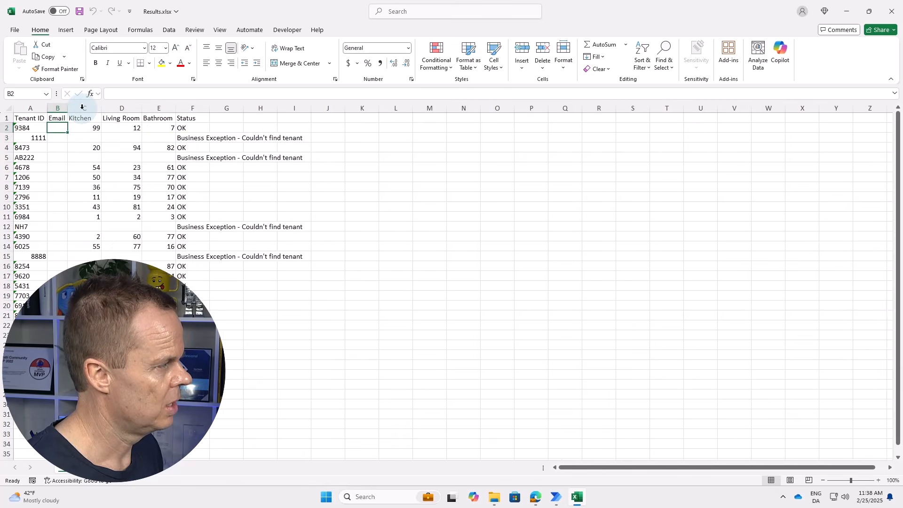
Enter the first tenant's email address in B2 as plain text, without a hyperlink, and autofit column B.
{"action": "left_click", "coordinate": [60, 127]}
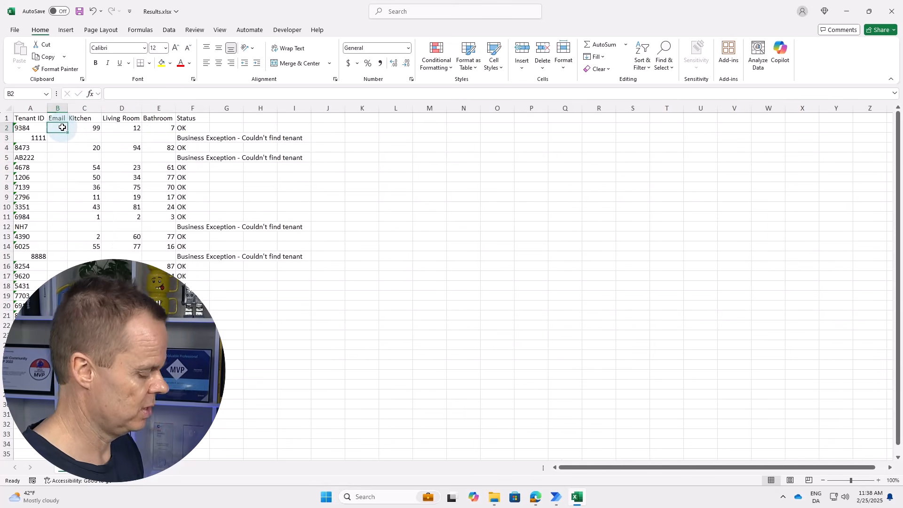
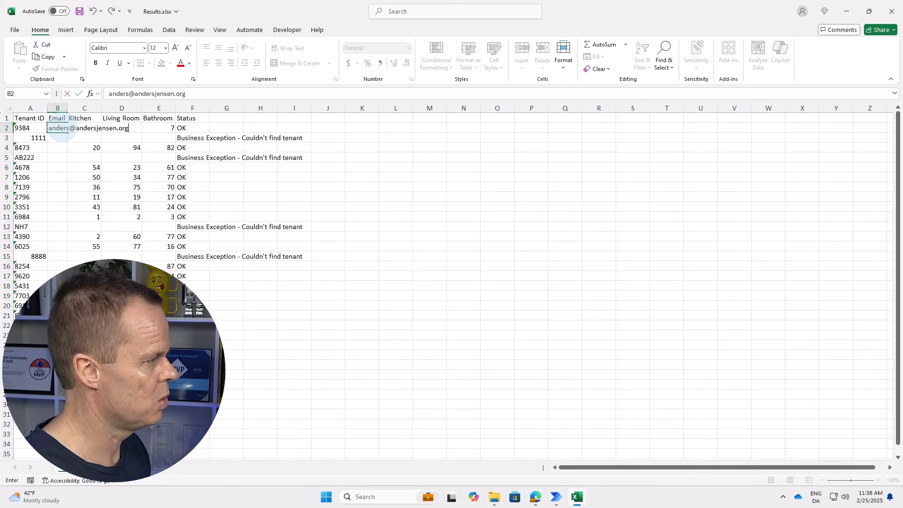
{"action": "key", "text": "Return"}
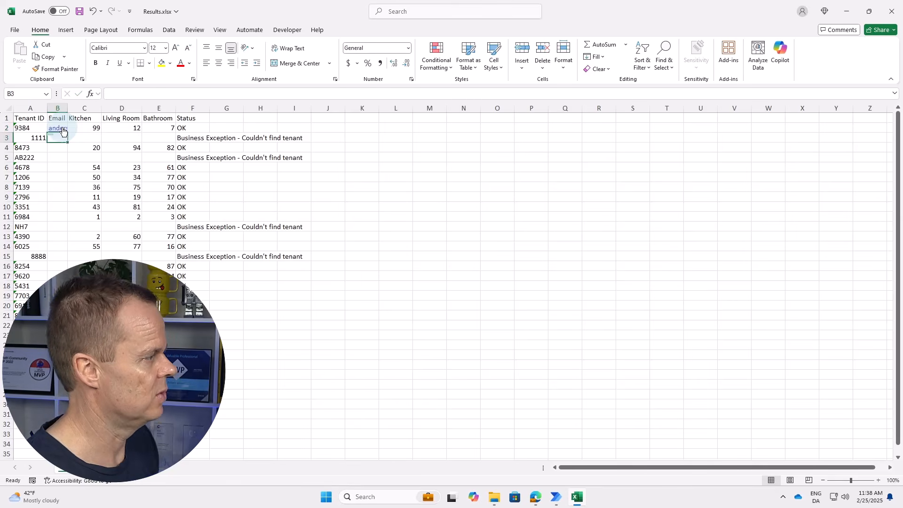
{"action": "double_click", "coordinate": [68, 110]}
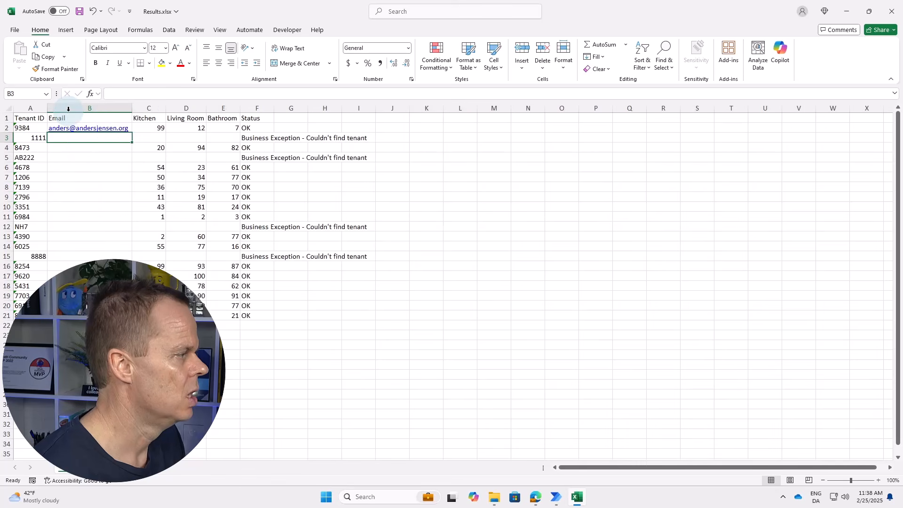
{"action": "right_click", "coordinate": [117, 132]}
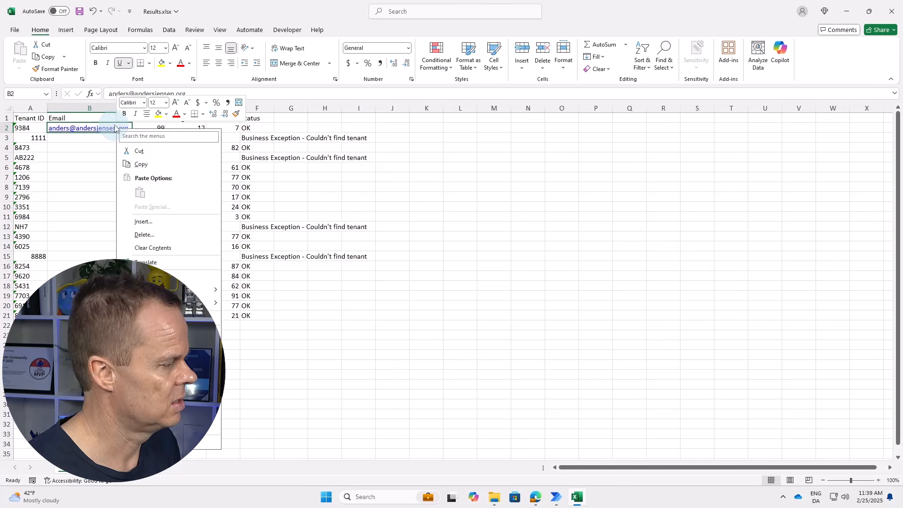
{"action": "left_click", "coordinate": [141, 427]}
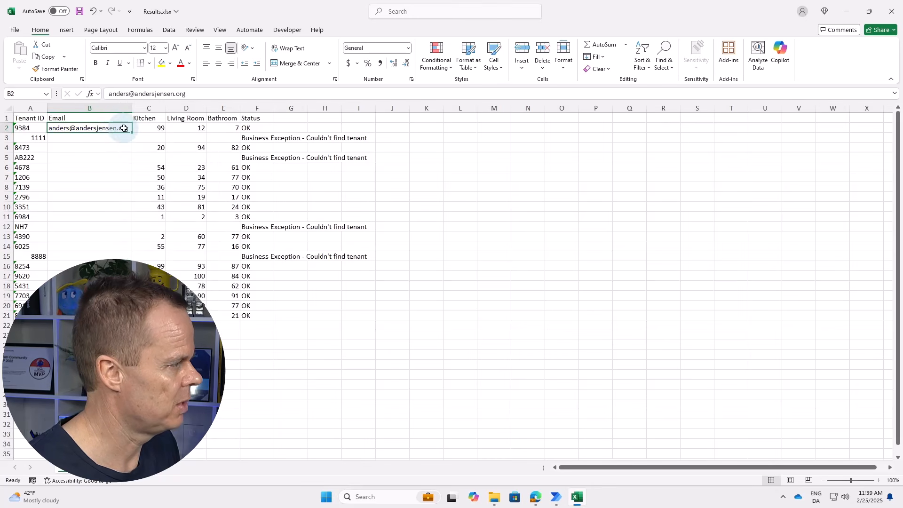
Fill the email down to B21 and copy the range B2:B21.
{"action": "left_click_drag", "start_coordinate": [132, 133], "coordinate": [133, 315]}
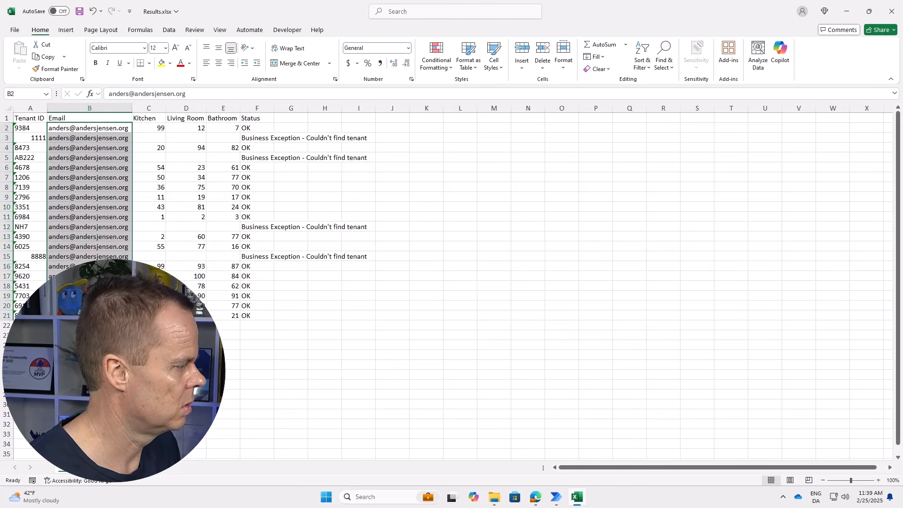
{"action": "left_click", "coordinate": [100, 345]}
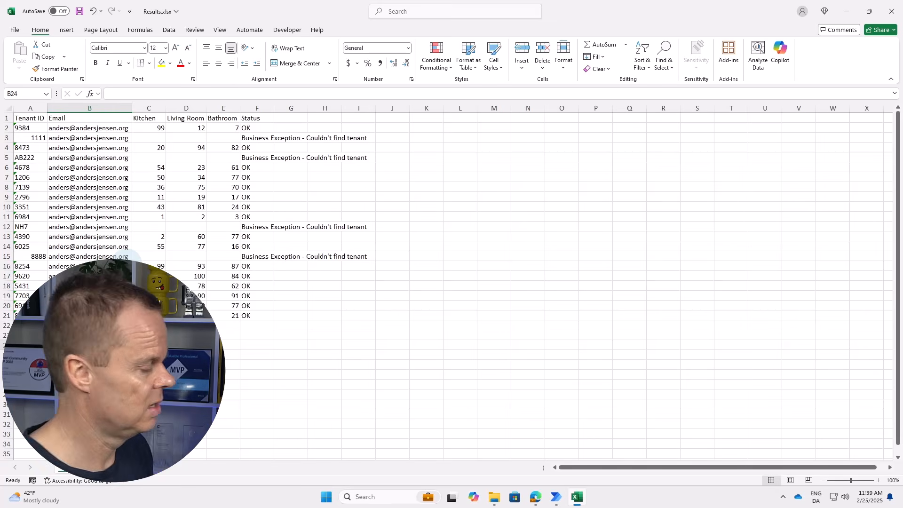
{"action": "left_click", "coordinate": [82, 130]}
{"action": "key", "text": "ctrl+shift+Down"}
{"action": "key", "text": "ctrl+c"}
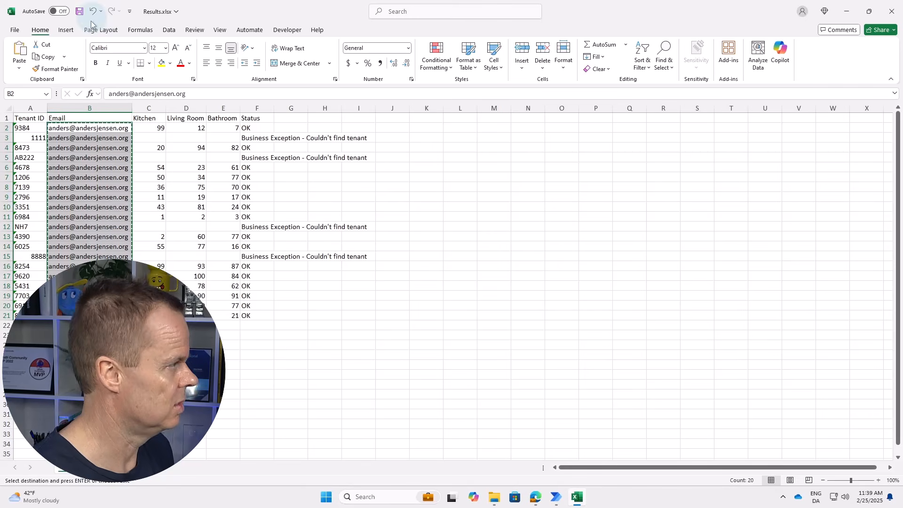
Paste the 20 emails into B2:B21 of tenants.xlsx, autofit the column, and save.
{"action": "left_click", "coordinate": [494, 496]}
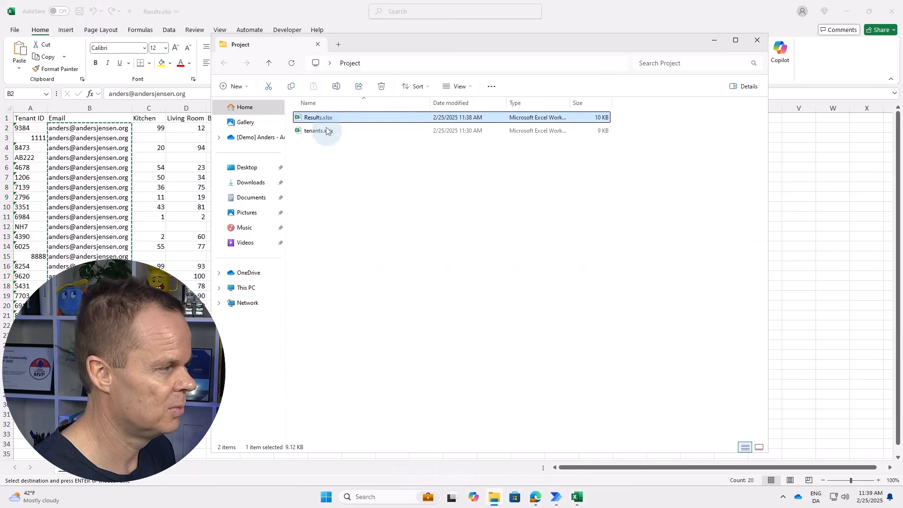
{"action": "double_click", "coordinate": [327, 131]}
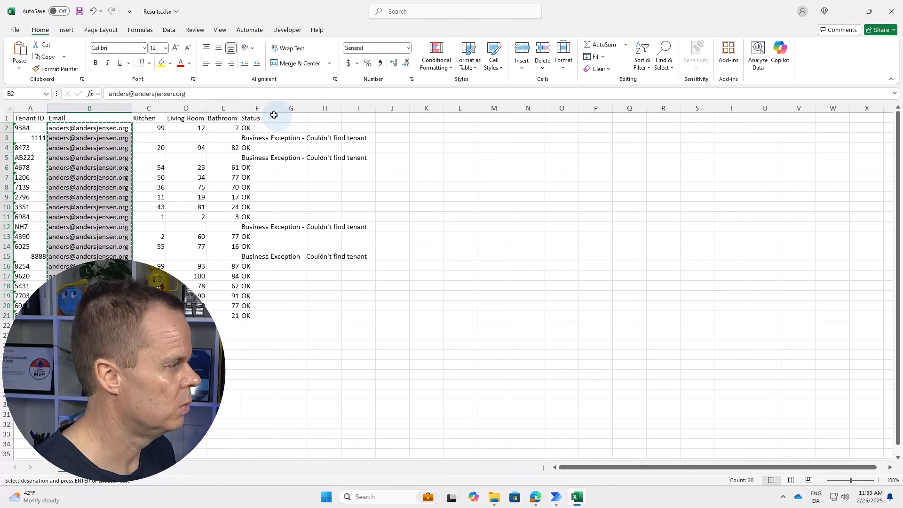
{"action": "left_click", "coordinate": [70, 127]}
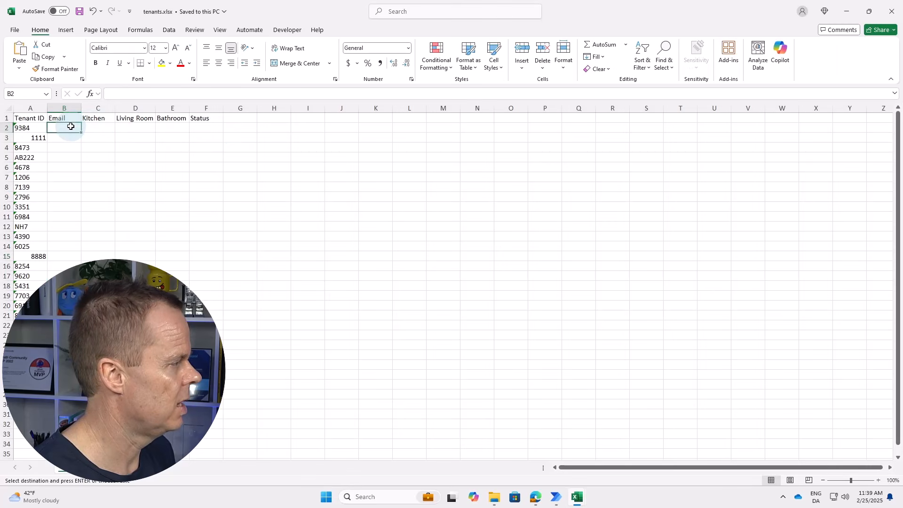
{"action": "key", "text": "ctrl+v"}
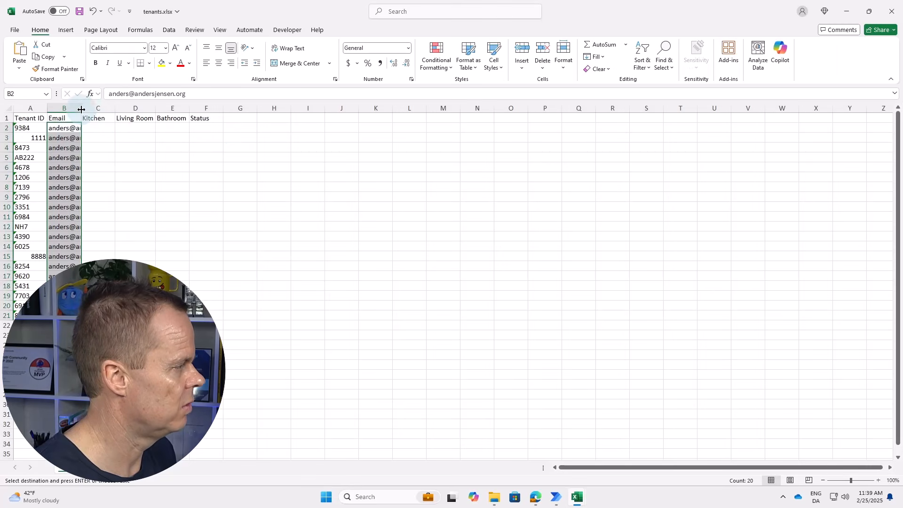
{"action": "double_click", "coordinate": [81, 109]}
{"action": "left_click", "coordinate": [80, 12]}
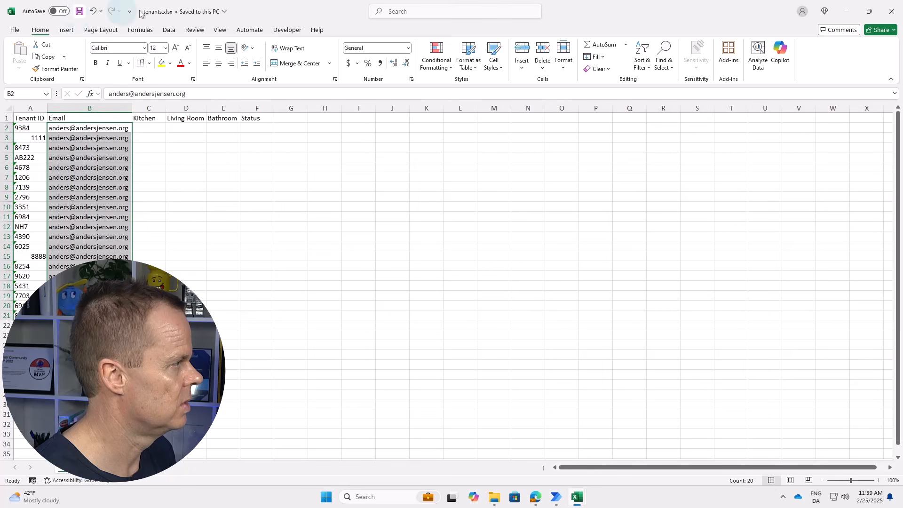
Close tenants.xlsx, close Results.xlsx without saving, and return to Power Automate Desktop.
{"action": "left_click", "coordinate": [890, 11]}
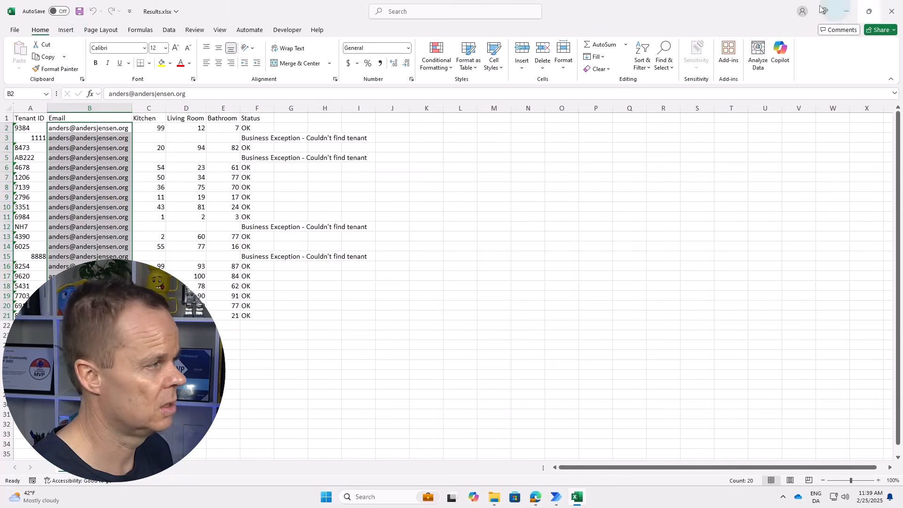
{"action": "left_click", "coordinate": [890, 18]}
{"action": "left_click", "coordinate": [481, 373]}
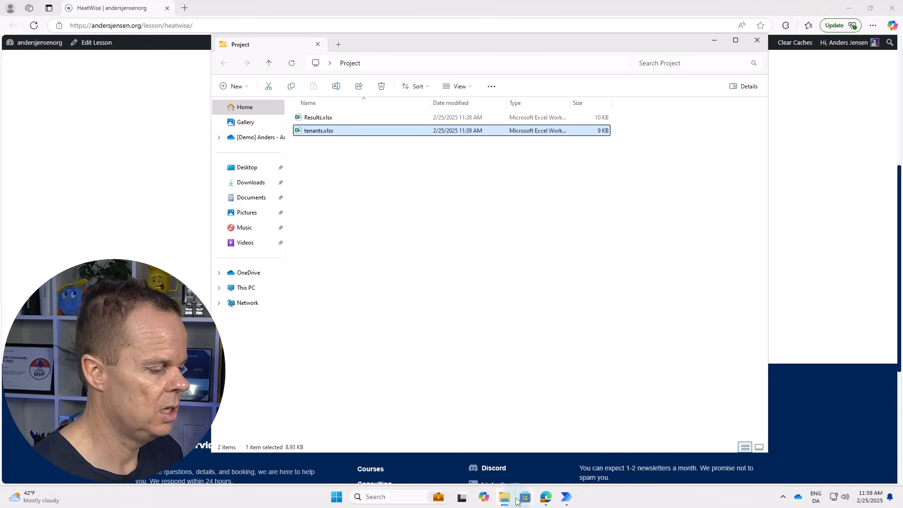
{"action": "mouse_move", "coordinate": [564, 501]}
{"action": "left_click", "coordinate": [582, 467]}
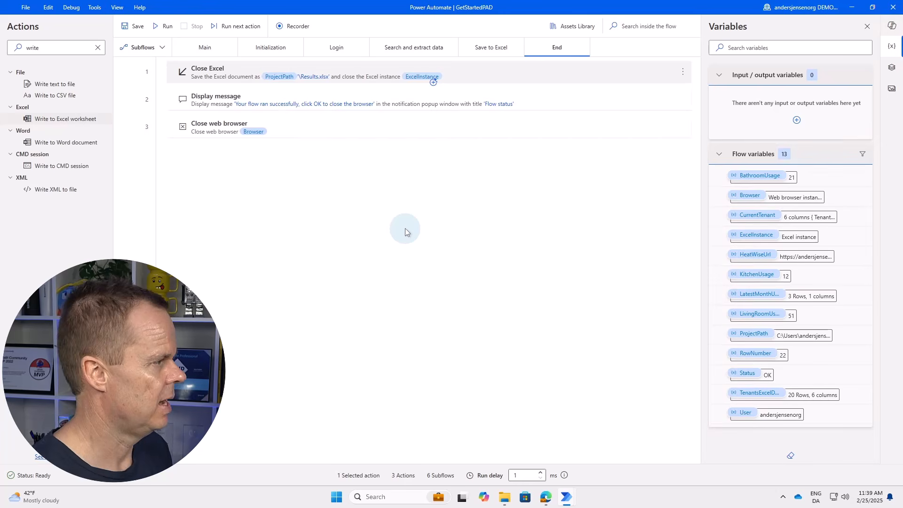
Add Launch Outlook, stored in OutlookInstance, after Launch new Microsoft Edge in Initialization.
{"action": "left_click", "coordinate": [265, 49]}
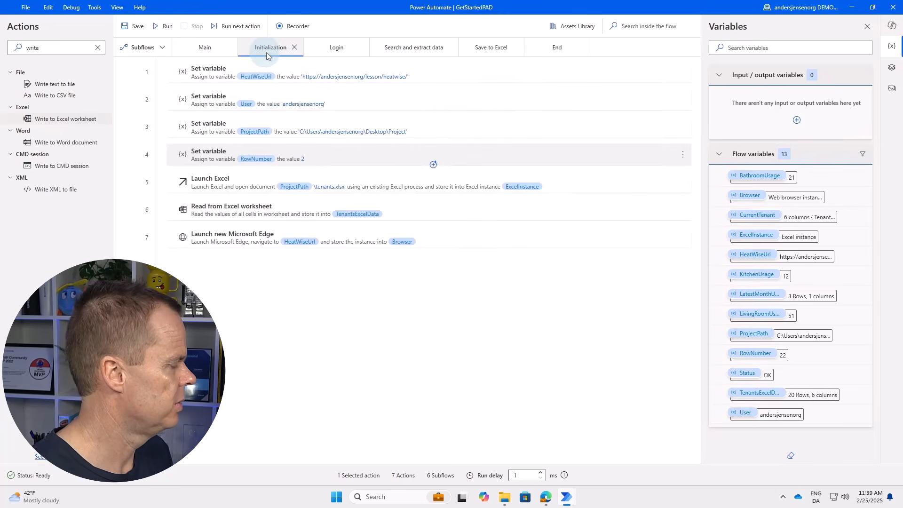
{"action": "double_click", "coordinate": [59, 47]}
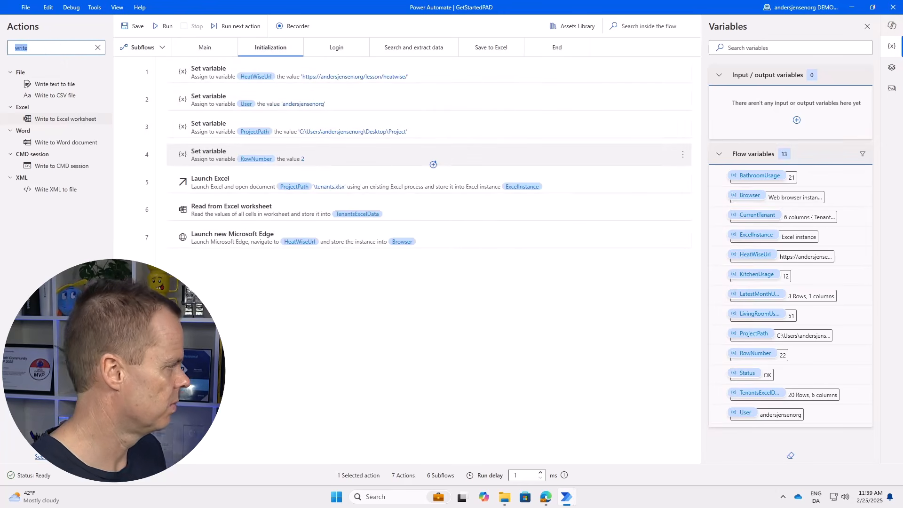
{"action": "type", "text": "launch"}
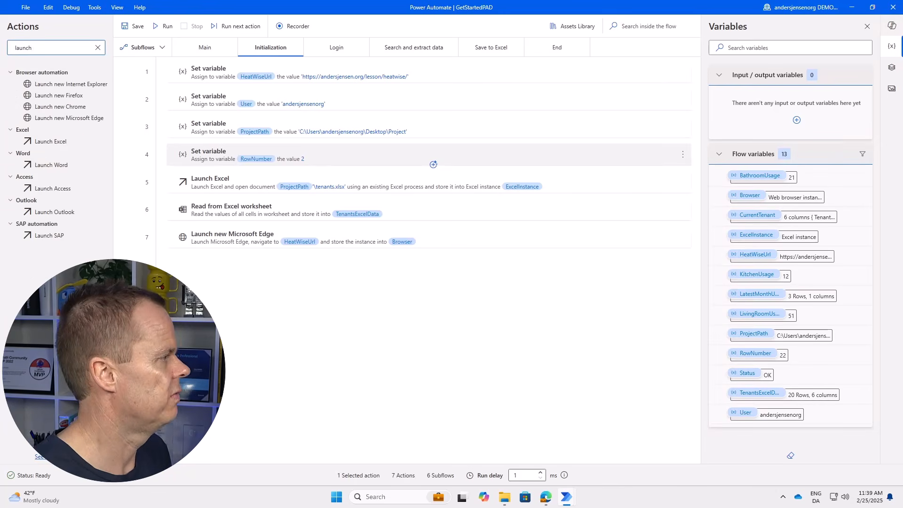
{"action": "left_click_drag", "start_coordinate": [58, 211], "coordinate": [281, 245]}
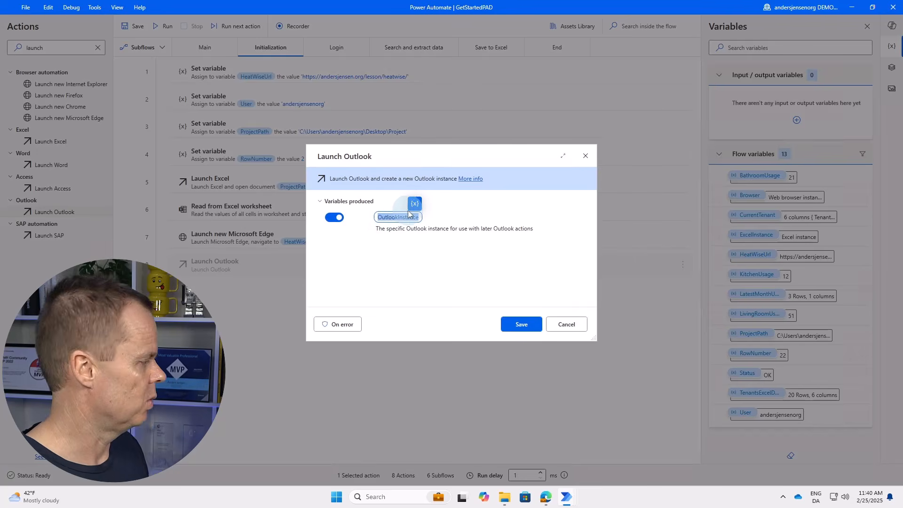
{"action": "left_click", "coordinate": [521, 324]}
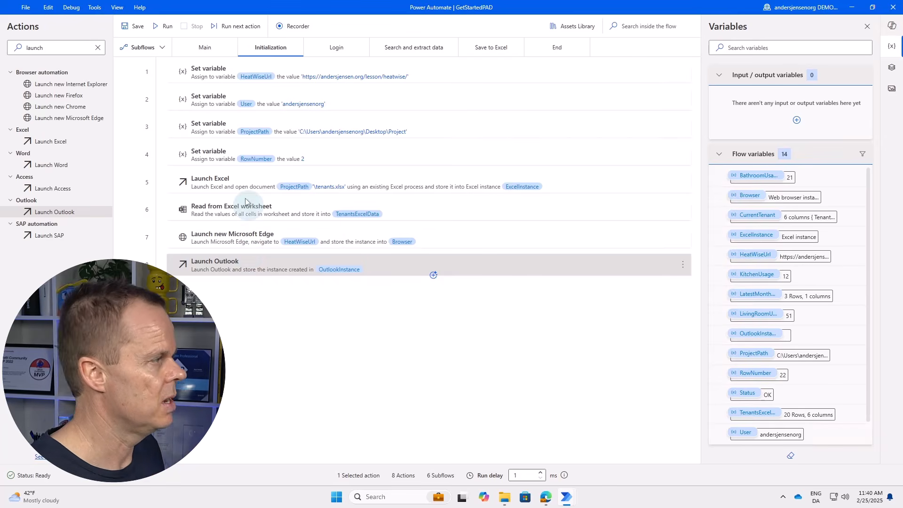
{"action": "left_click", "coordinate": [142, 47]}
Create a subflow named 'Send Outlook Email' and move its tab before End.
{"action": "left_click", "coordinate": [172, 200]}
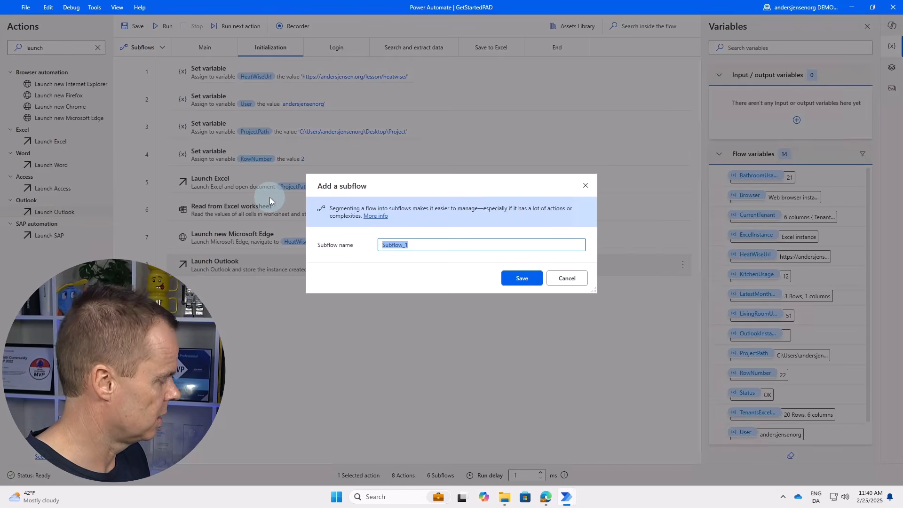
{"action": "type", "text": "Send Outlook Email"}
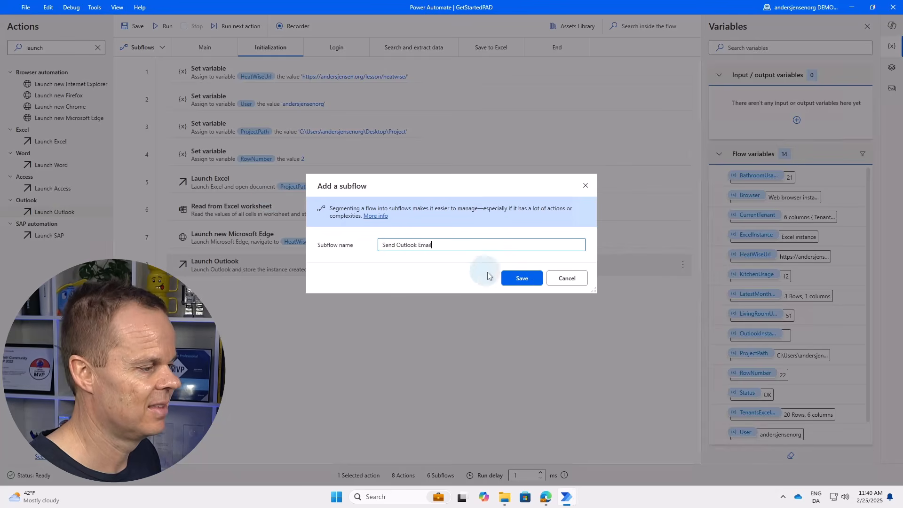
{"action": "left_click", "coordinate": [520, 276]}
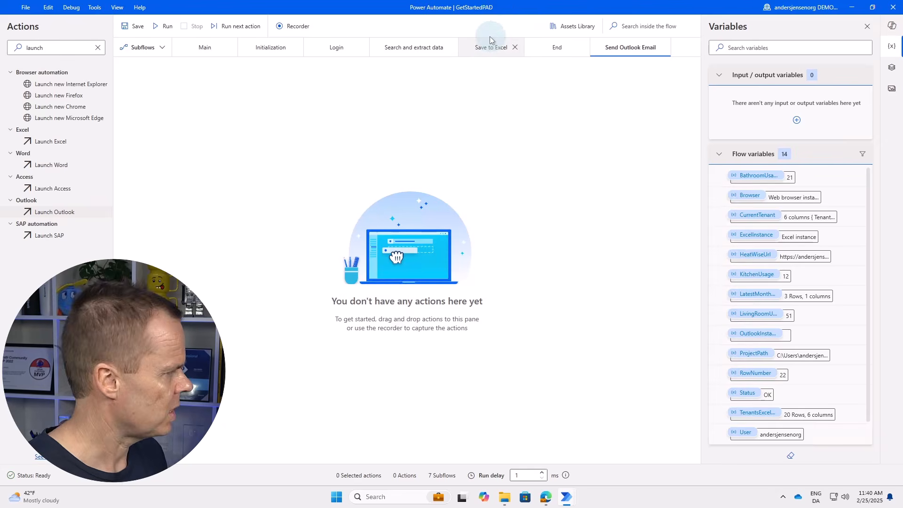
{"action": "left_click_drag", "start_coordinate": [644, 47], "coordinate": [541, 48]}
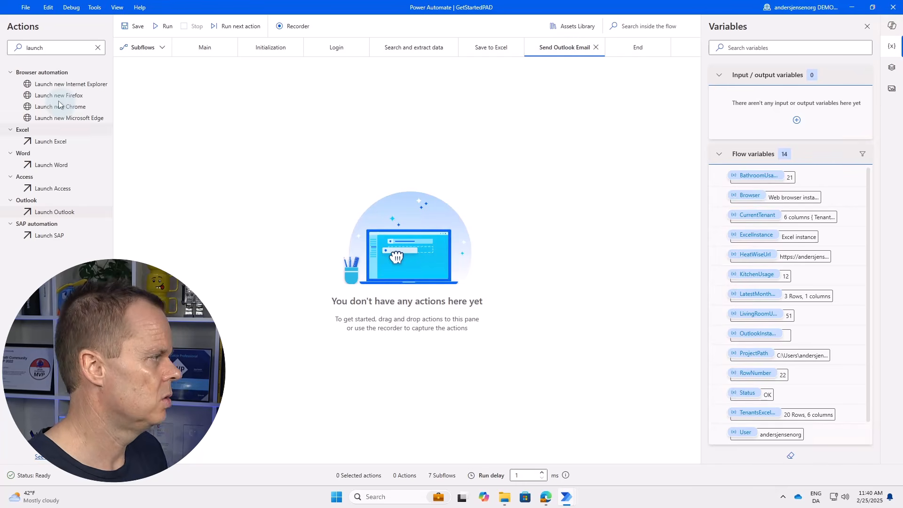
{"action": "double_click", "coordinate": [47, 48]}
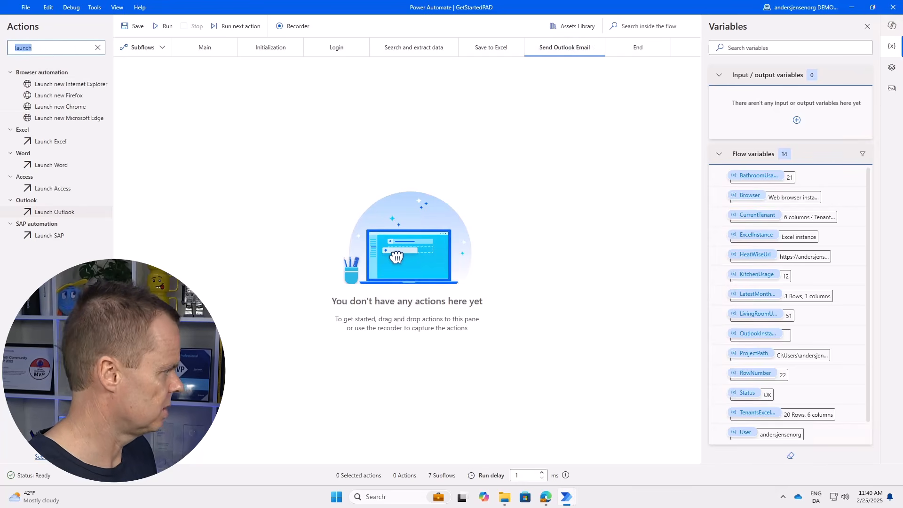
Add 'Send email message through Outlook' to the subflow and fill in the sending account.
{"action": "type", "text": "send email"}
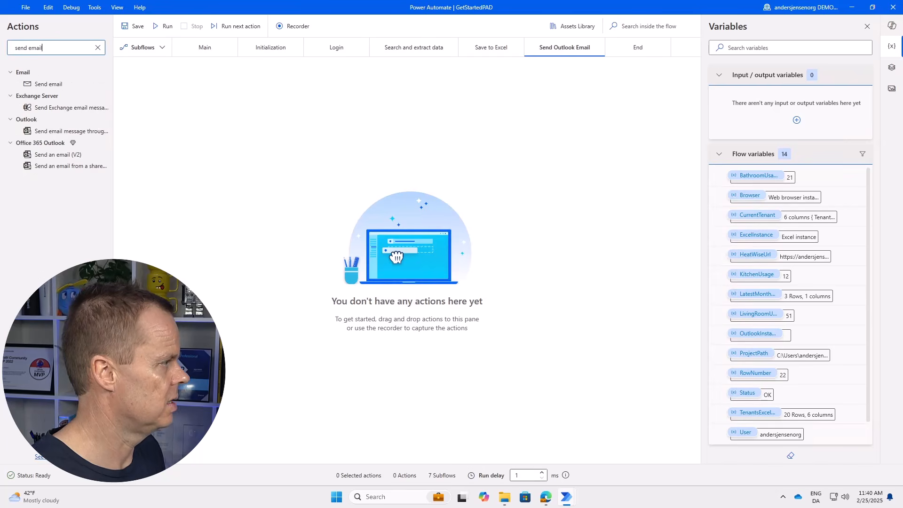
{"action": "left_click_drag", "start_coordinate": [38, 132], "coordinate": [329, 145]}
{"action": "left_click", "coordinate": [425, 133]}
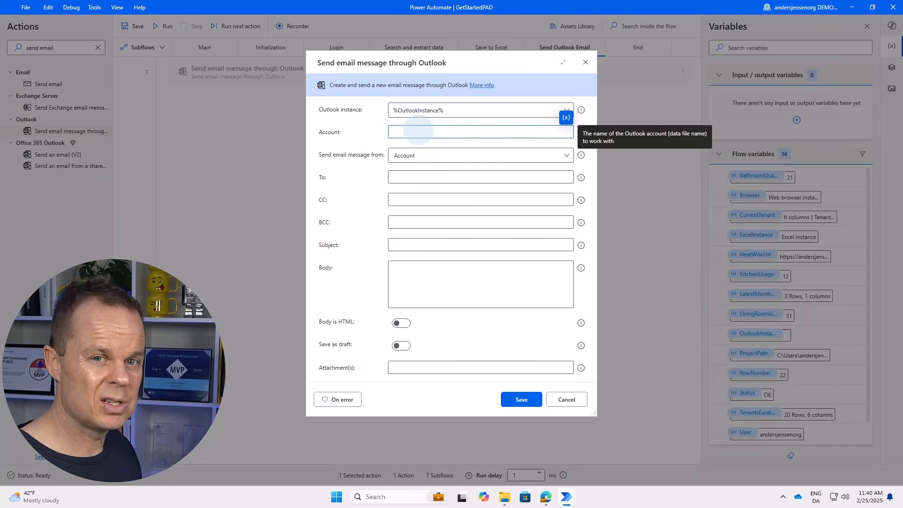
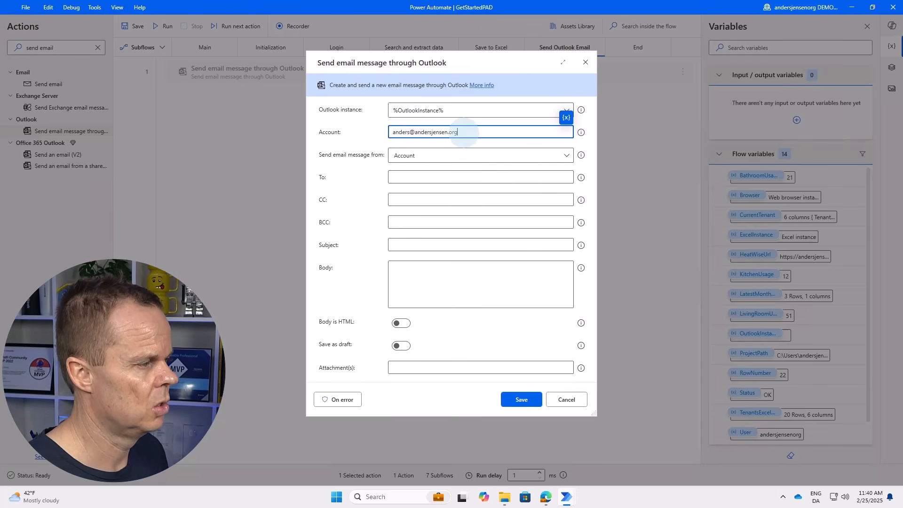
{"action": "left_click", "coordinate": [411, 157]}
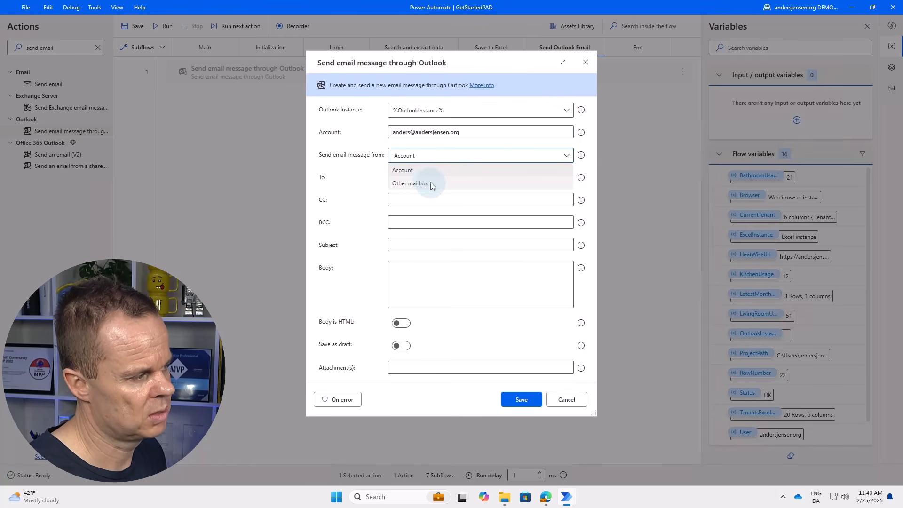
{"action": "left_click", "coordinate": [415, 168]}
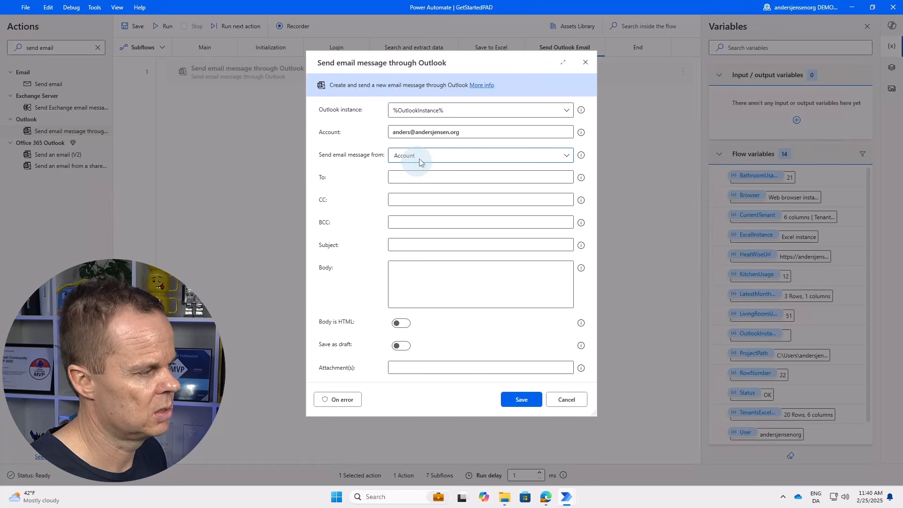
Set the recipient To field to %CurrentTenant['Email']% using the variable picker.
{"action": "left_click", "coordinate": [413, 178]}
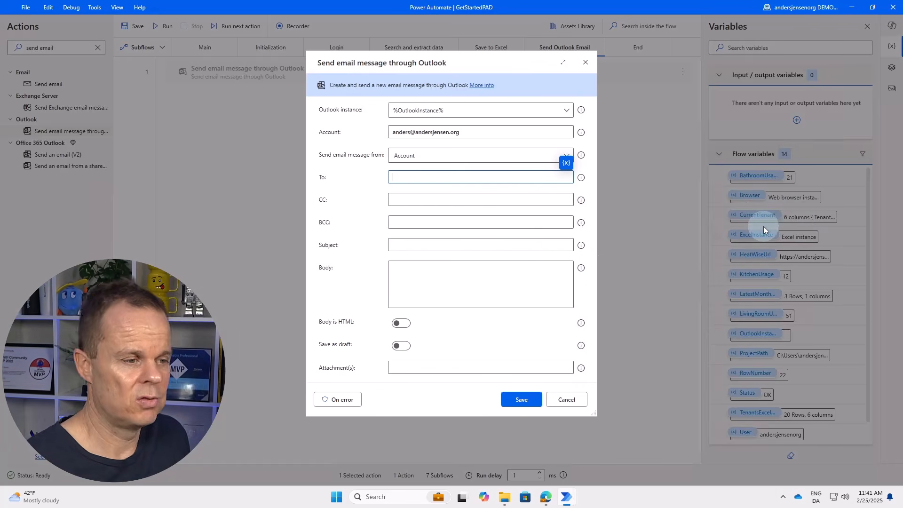
{"action": "left_click", "coordinate": [566, 162]}
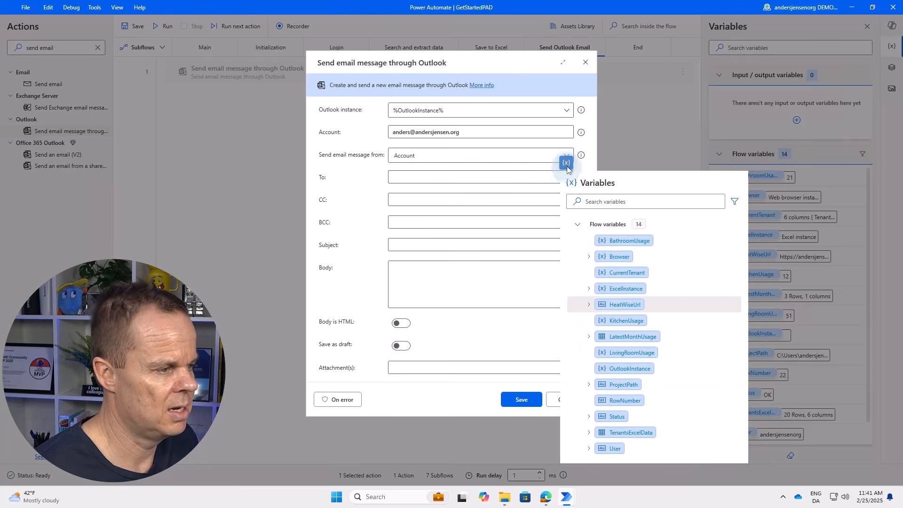
{"action": "left_click", "coordinate": [616, 273]}
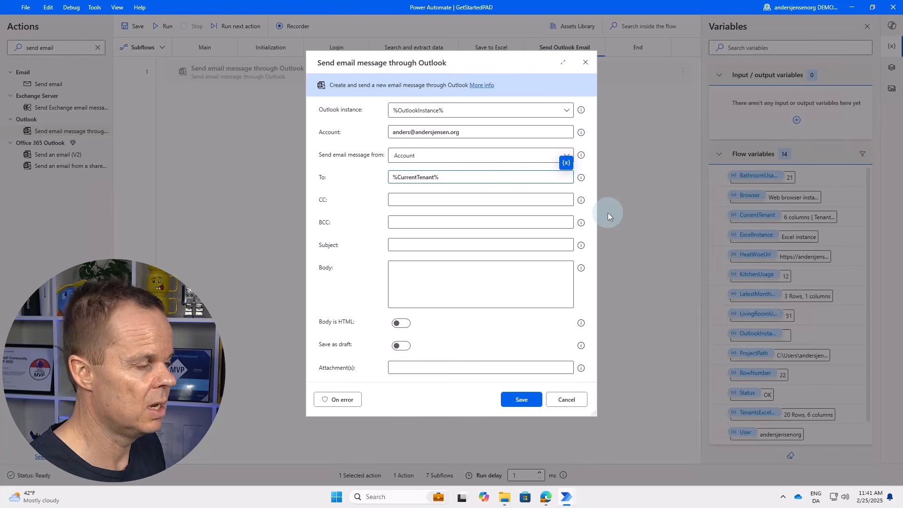
{"action": "key", "text": "Left"}
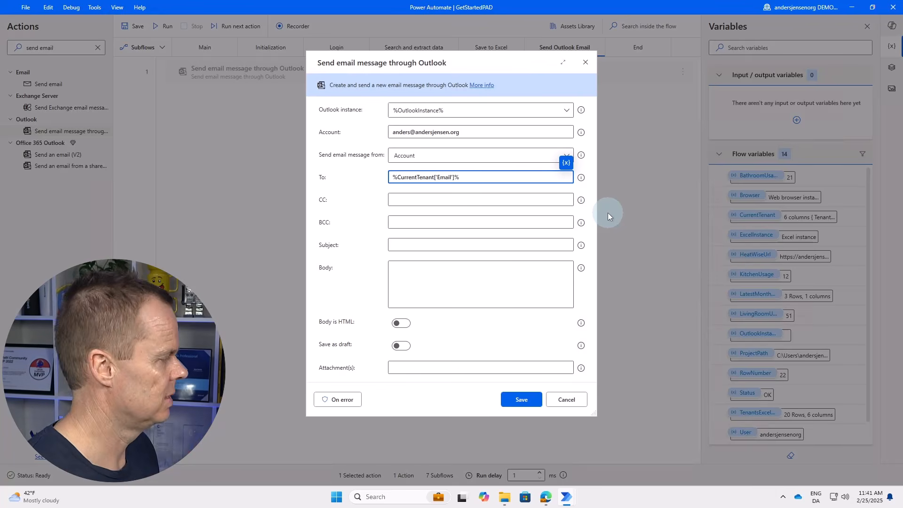
{"action": "left_click", "coordinate": [392, 243]}
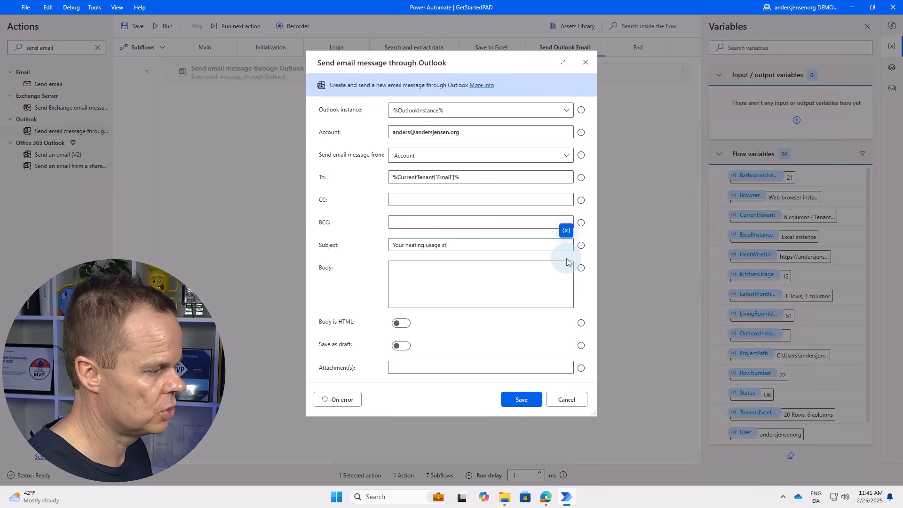
Begin the body with %CurrentTenant['Tenant ID']%, copied from the To expression with Email replaced.
{"action": "left_click", "coordinate": [499, 284]}
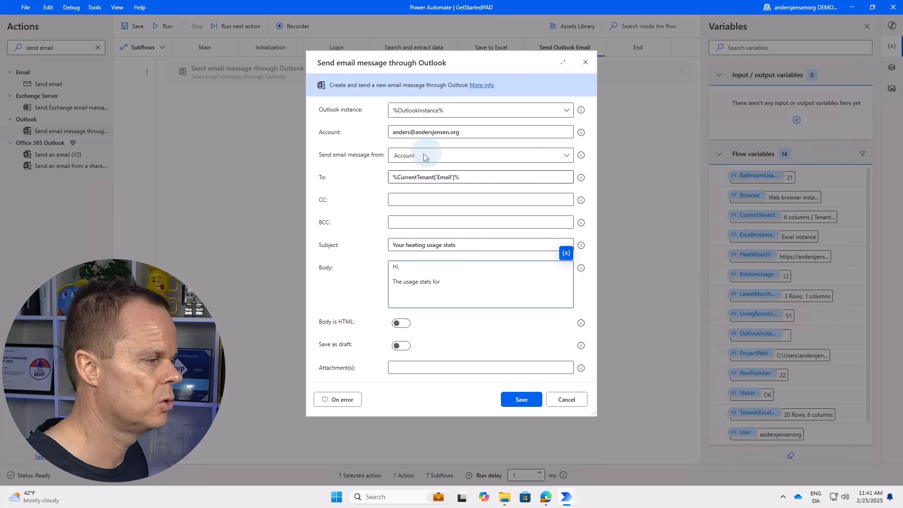
{"action": "left_click_drag", "start_coordinate": [463, 178], "coordinate": [388, 177]}
{"action": "key", "text": "ctrl+c"}
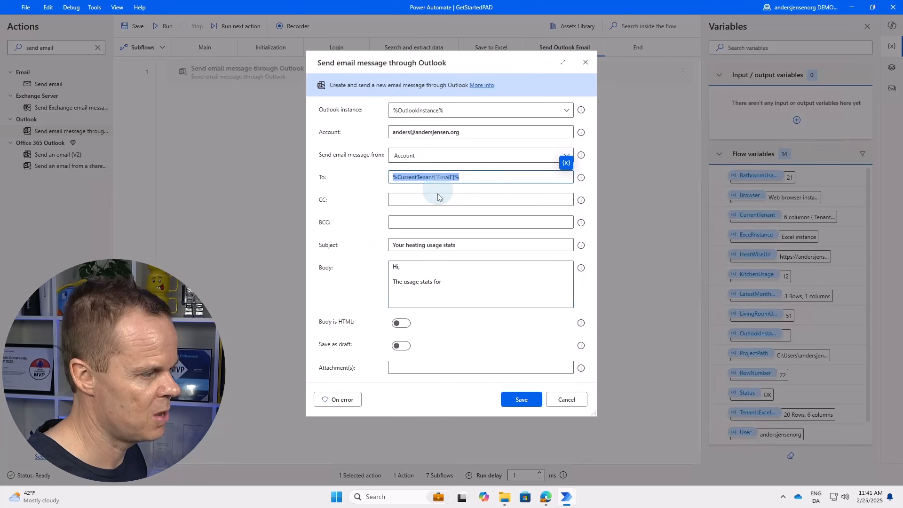
{"action": "left_click", "coordinate": [459, 284]}
{"action": "key", "text": "ctrl+v"}
{"action": "left_click", "coordinate": [501, 282]}
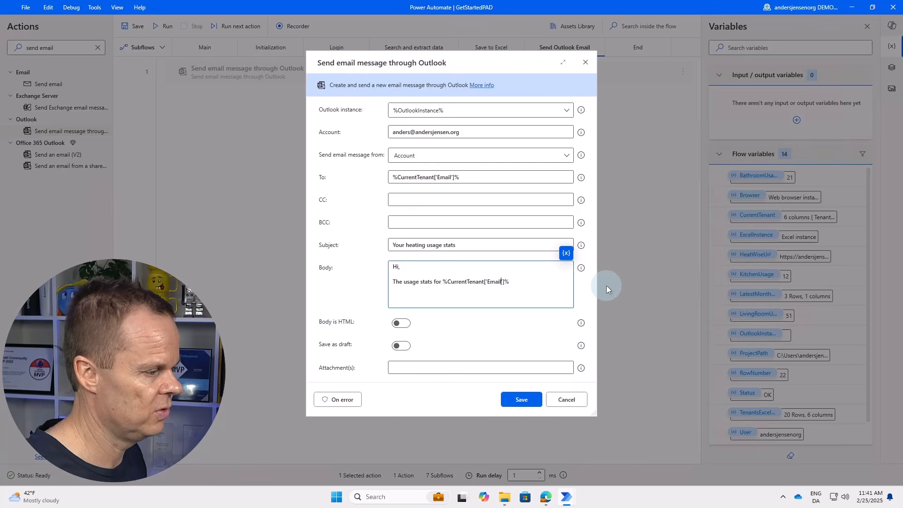
{"action": "key", "text": "BackSpace"}
{"action": "key", "text": "BackSpace"}
{"action": "key", "text": "BackSpace"}
{"action": "key", "text": "BackSpace"}
{"action": "key", "text": "BackSpace"}
{"action": "type", "text": "Tenan"}
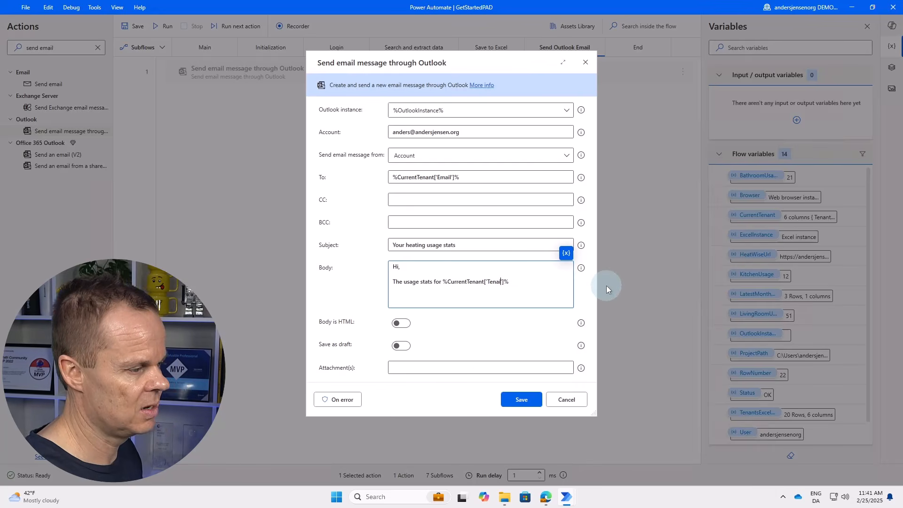
{"action": "type", "text": "t ID']%"}
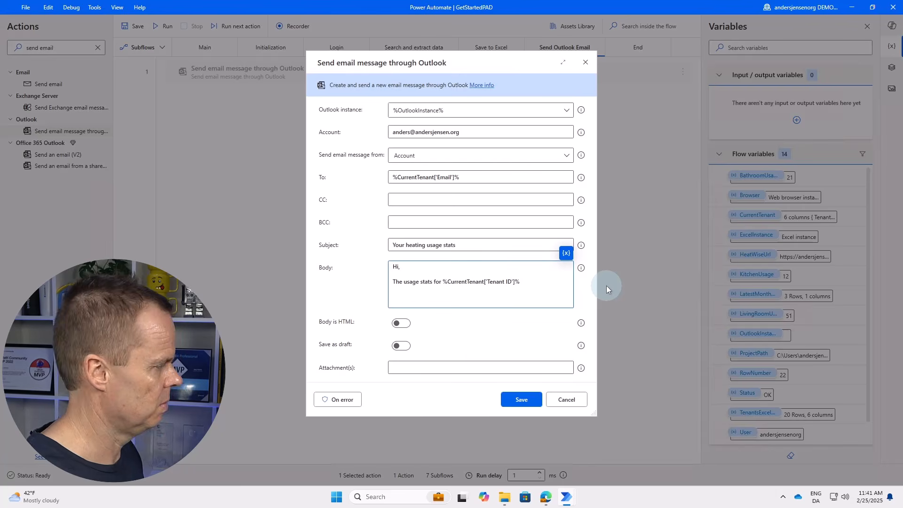
{"action": "type", "text": " are"}
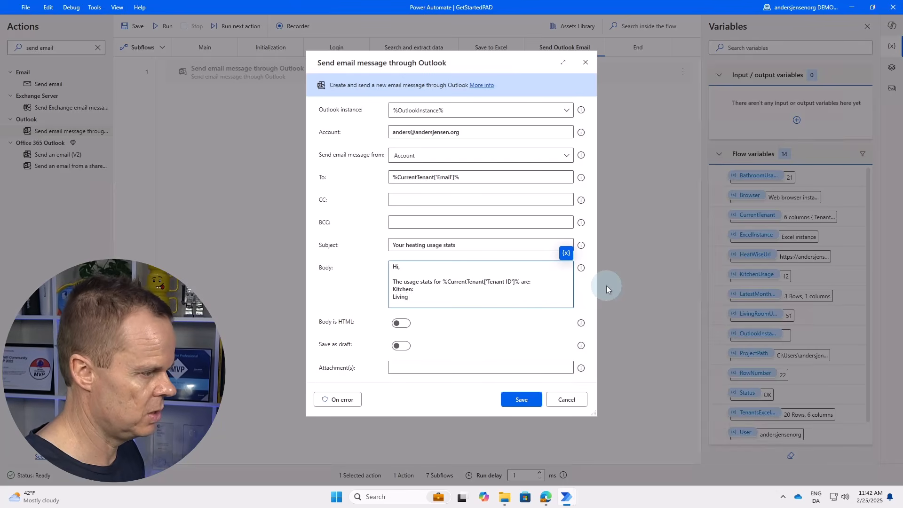
Add Living Room:, Bathroom: and a 'Kind regards, The' sign-off to the body.
{"action": "type", "text": ":"}
{"action": "key", "text": "Return"}
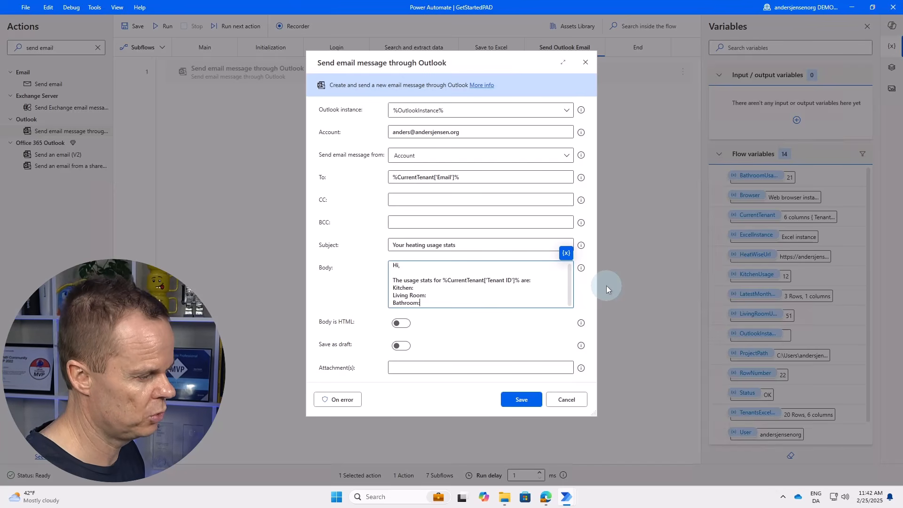
{"action": "type", "text": "Bathroom:"}
{"action": "key", "text": "Return"}
{"action": "key", "text": "Return"}
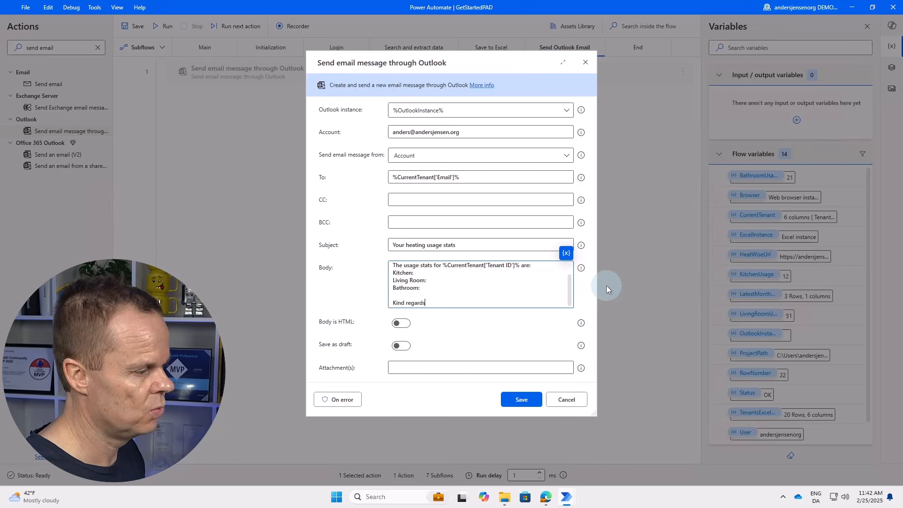
{"action": "type", "text": "Kind regards,"}
{"action": "key", "text": "Return"}
{"action": "type", "text": "The Property Management"}
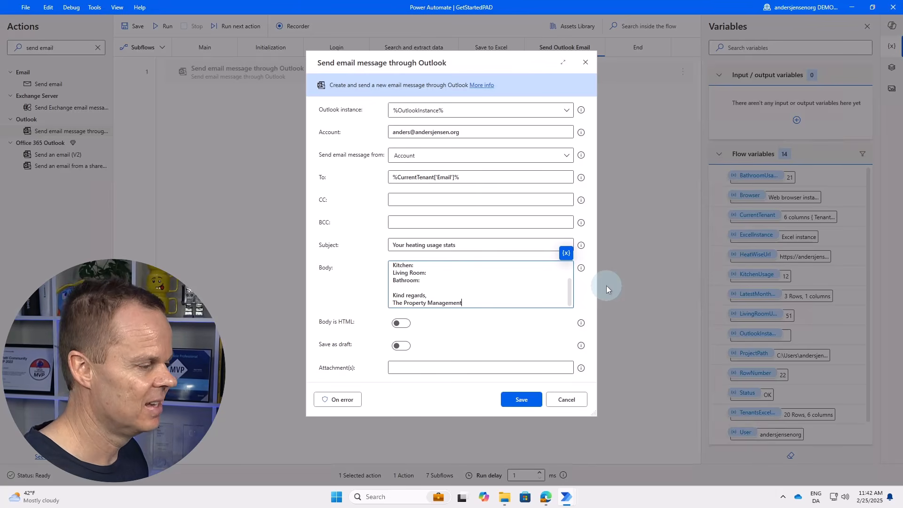
{"action": "key", "text": "Up"}
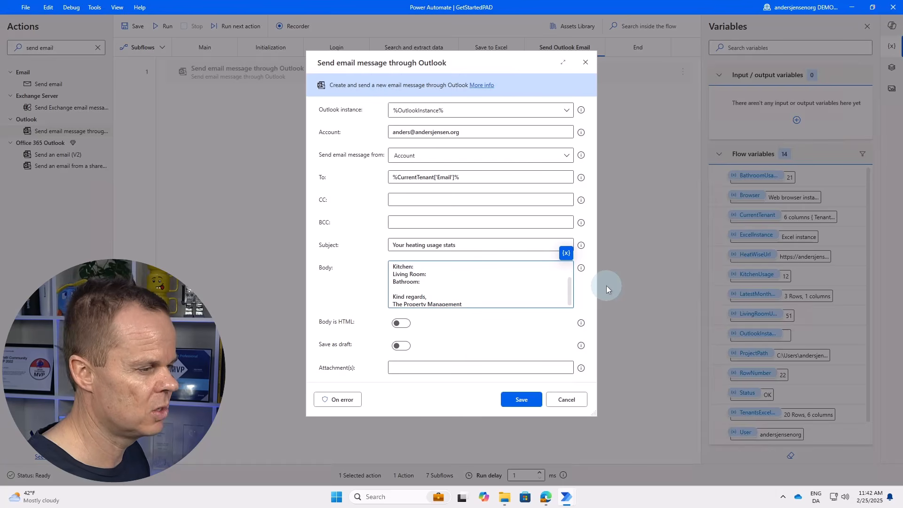
Insert KitchenUsage, LivingRoomUsage and BathroomUsage after their body labels and save the action.
{"action": "left_click", "coordinate": [566, 254]}
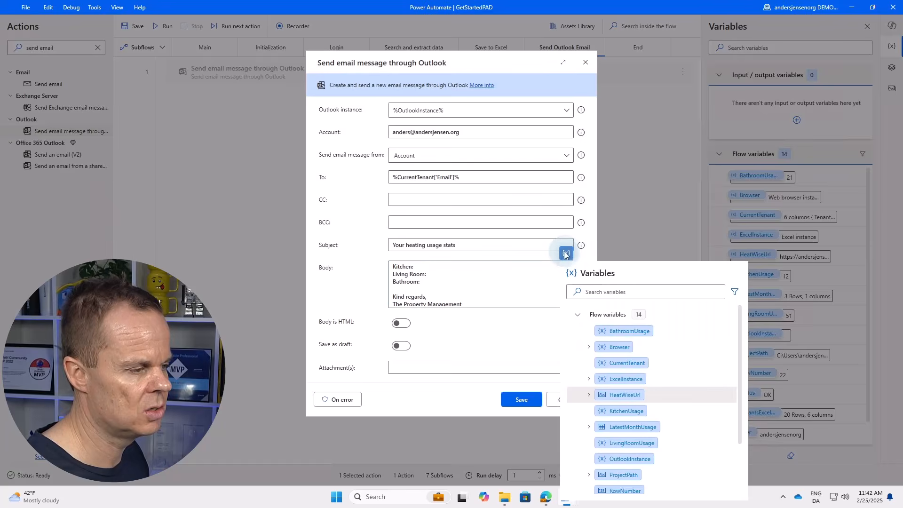
{"action": "left_click", "coordinate": [620, 411]}
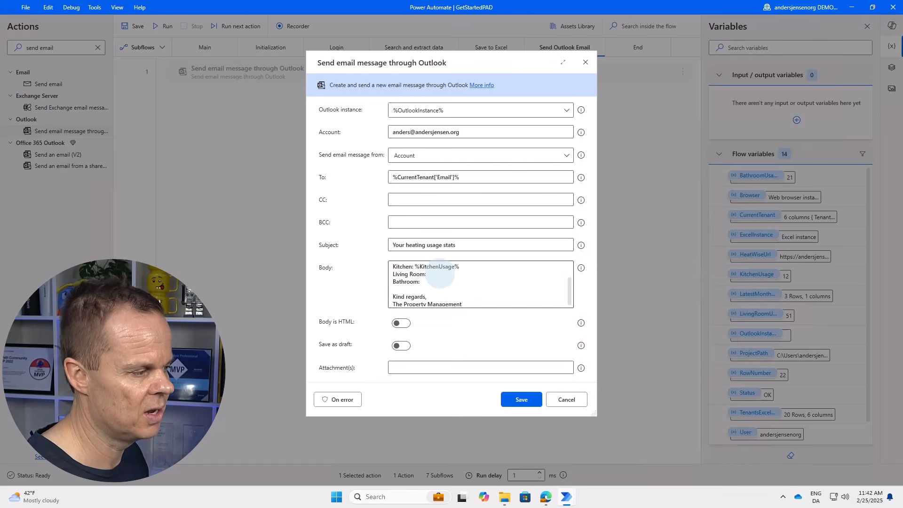
{"action": "left_click", "coordinate": [450, 274]}
{"action": "left_click", "coordinate": [566, 254]}
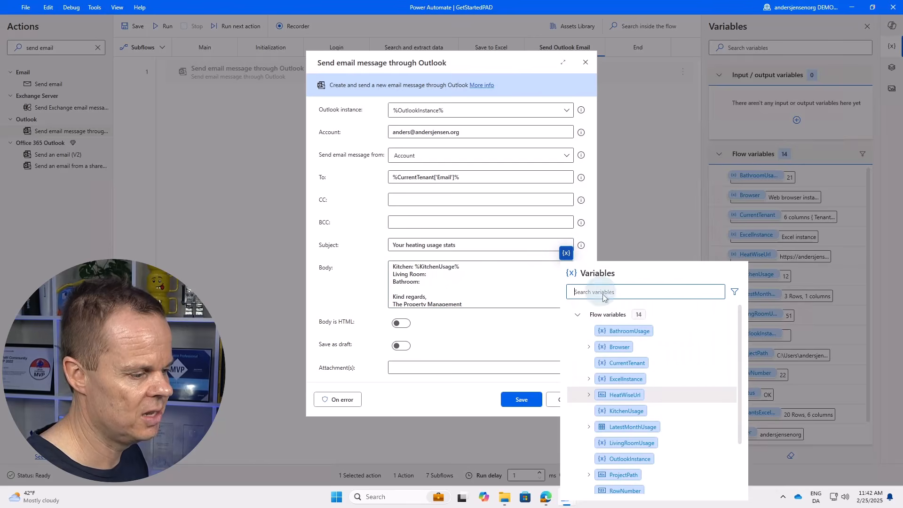
{"action": "left_click", "coordinate": [628, 443]}
{"action": "left_click", "coordinate": [448, 283]}
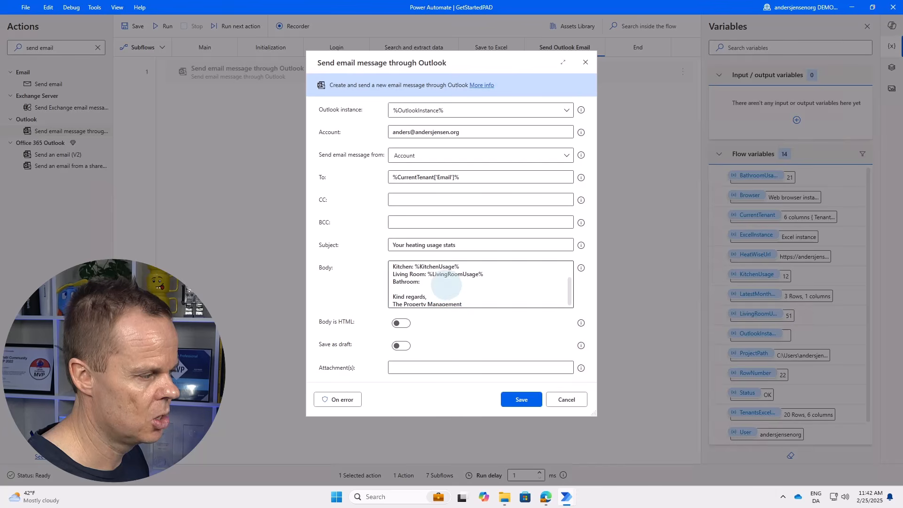
{"action": "left_click", "coordinate": [566, 254]}
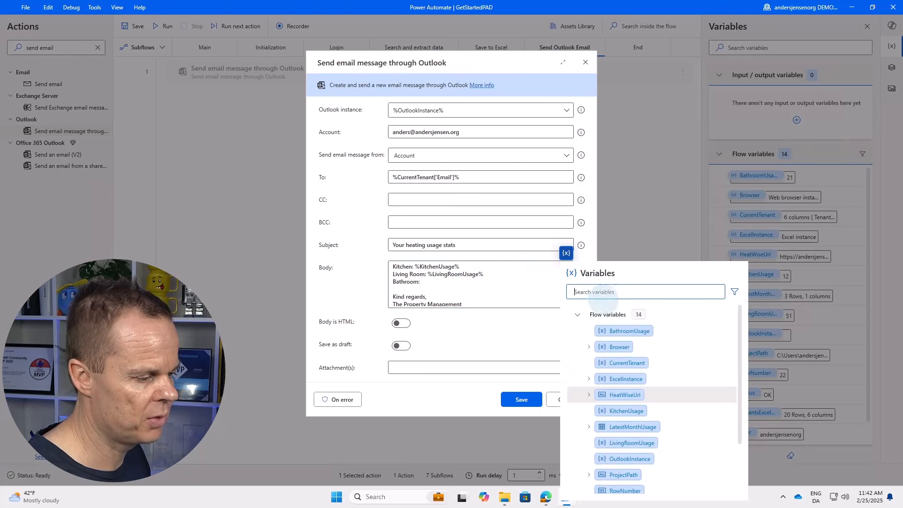
{"action": "left_click", "coordinate": [625, 332]}
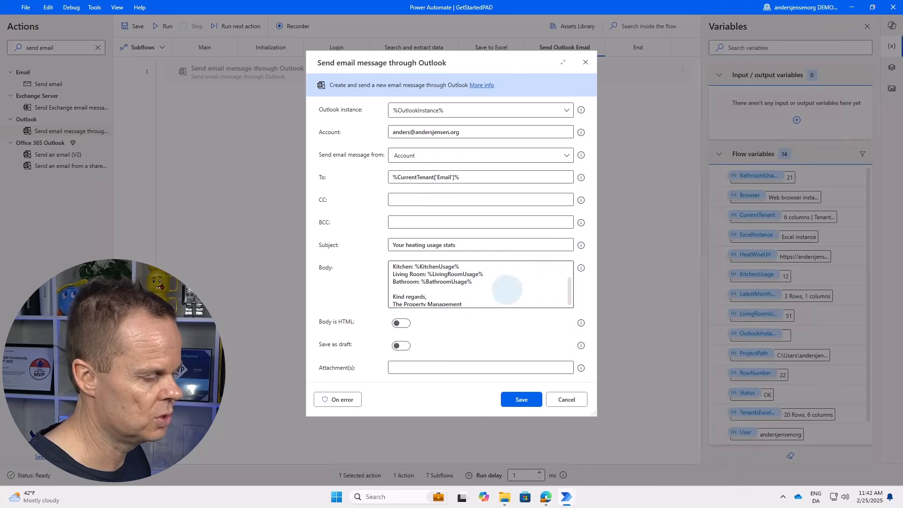
{"action": "scroll", "coordinate": [451, 301], "scroll_direction": "up", "scroll_amount": 2}
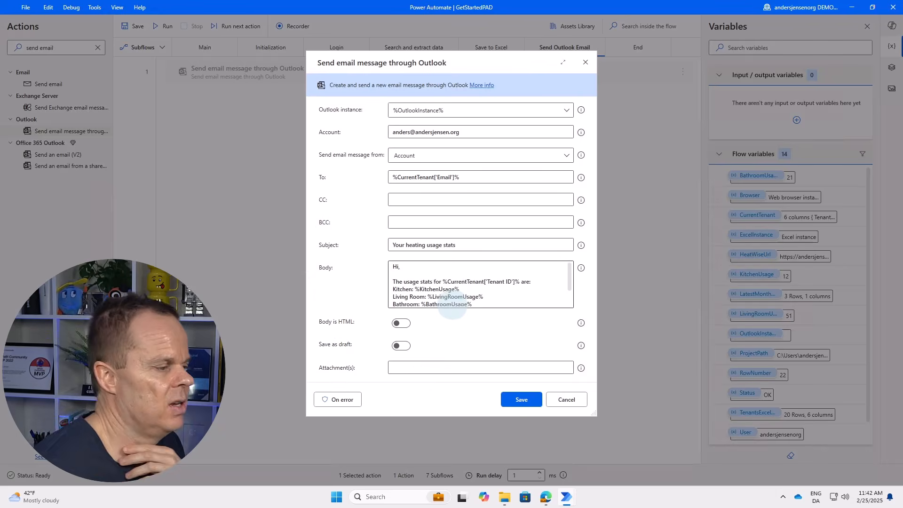
{"action": "left_click", "coordinate": [515, 396]}
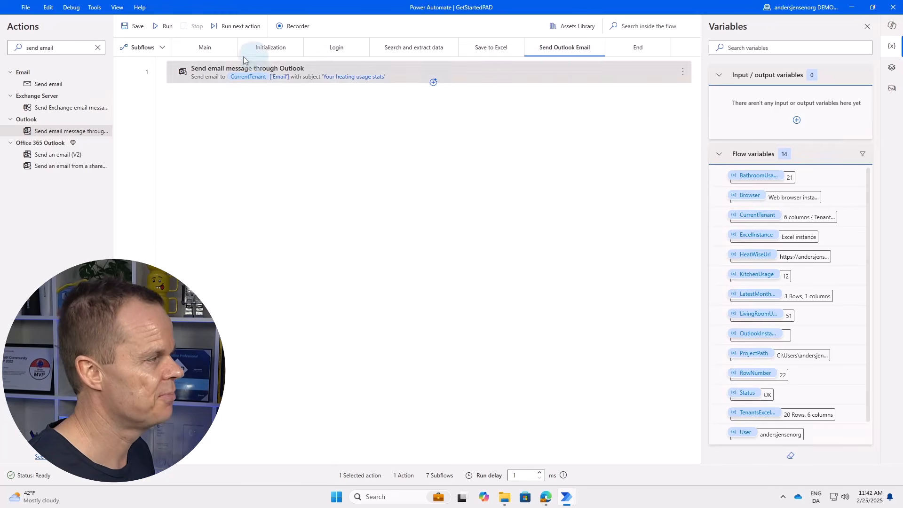
Insert an If %Status% equal to 'OK' block after Run subflow Save to Excel in Main.
{"action": "left_click", "coordinate": [187, 49]}
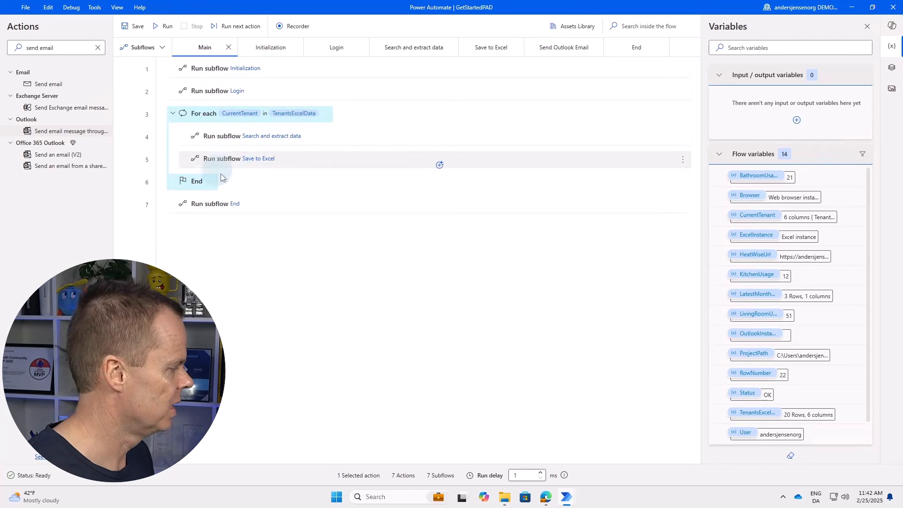
{"action": "left_click", "coordinate": [8, 49]}
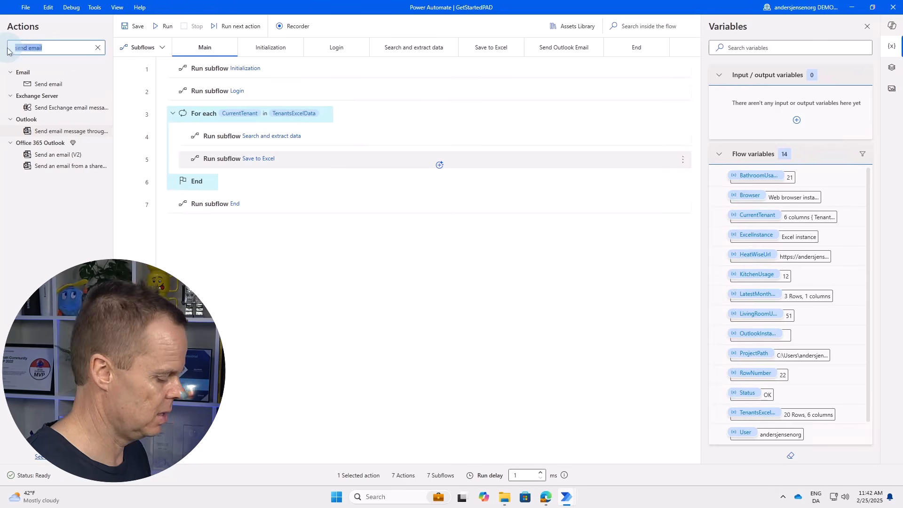
{"action": "type", "text": "if"}
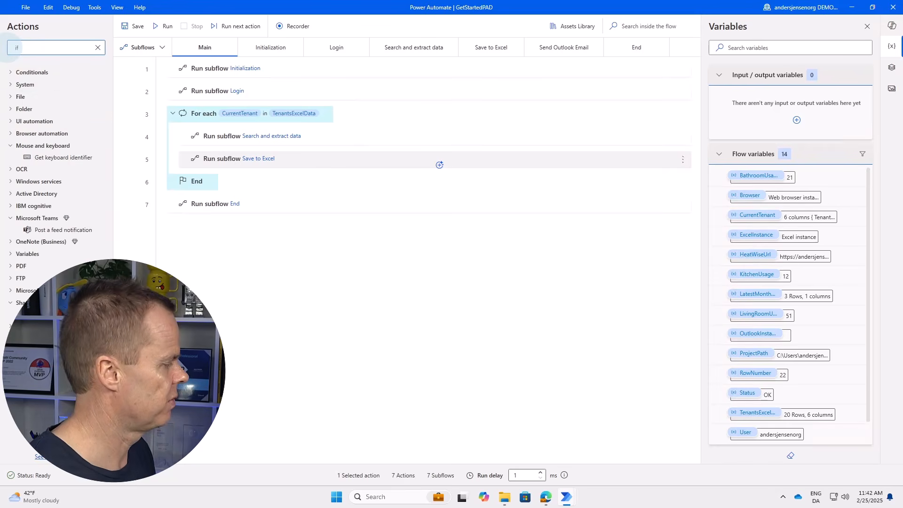
{"action": "left_click", "coordinate": [14, 77]}
{"action": "left_click_drag", "start_coordinate": [32, 85], "coordinate": [229, 167]}
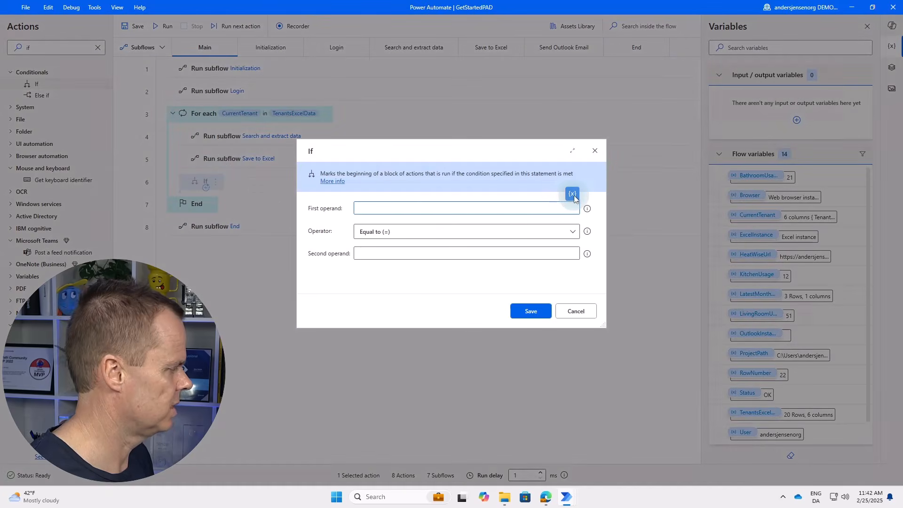
{"action": "left_click", "coordinate": [573, 195]}
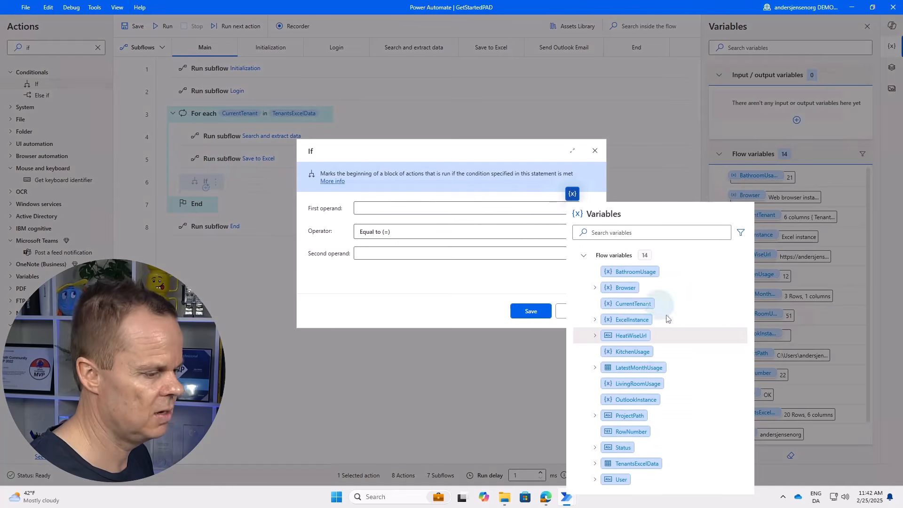
{"action": "double_click", "coordinate": [630, 447]}
{"action": "left_click", "coordinate": [440, 254]}
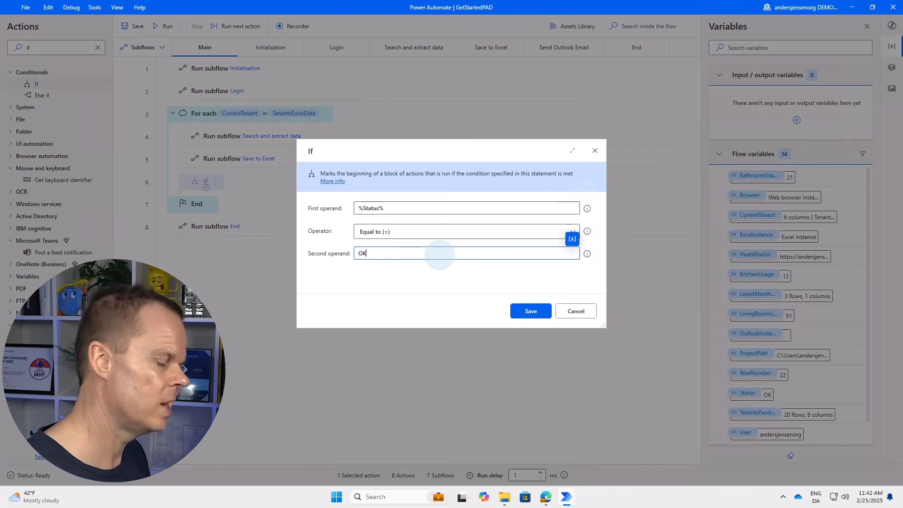
{"action": "left_click", "coordinate": [531, 311]}
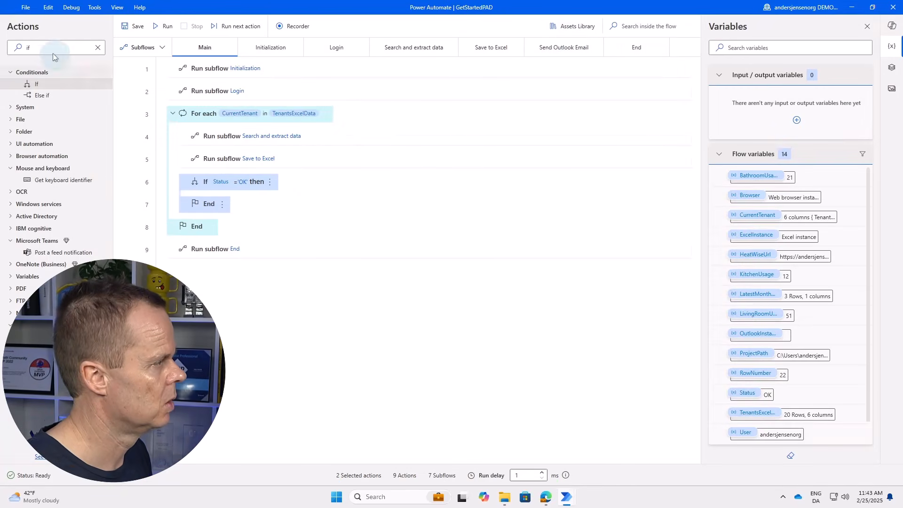
{"action": "double_click", "coordinate": [18, 48]}
{"action": "type", "text": "run sub"}
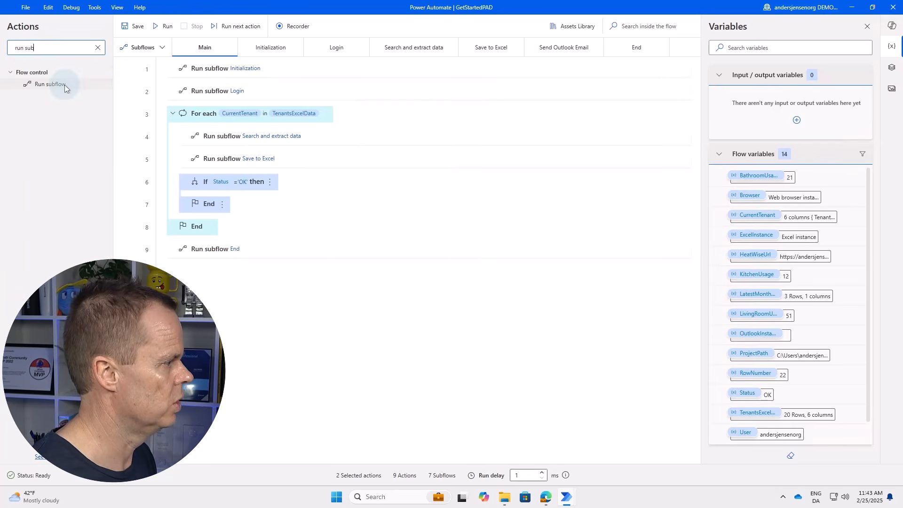
Run Send Outlook Email inside the If block, breakpoint line 9 End, and run the flow.
{"action": "left_click_drag", "start_coordinate": [65, 87], "coordinate": [360, 192]}
{"action": "left_click", "coordinate": [371, 233]}
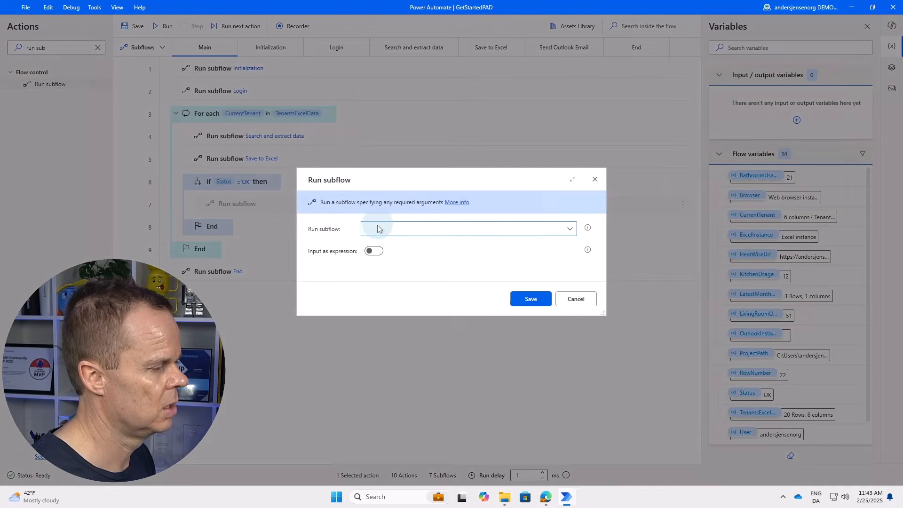
{"action": "left_click", "coordinate": [389, 308]}
{"action": "left_click", "coordinate": [518, 298]}
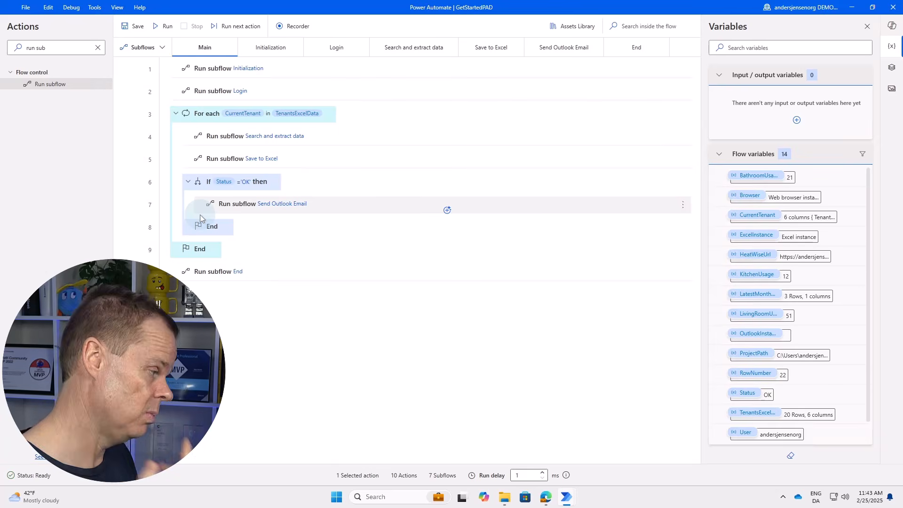
{"action": "left_click", "coordinate": [136, 252]}
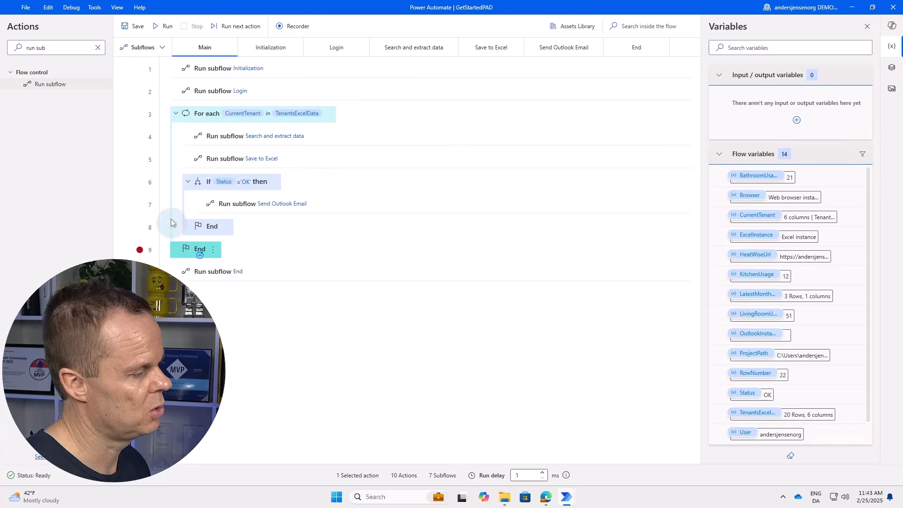
{"action": "left_click", "coordinate": [162, 26]}
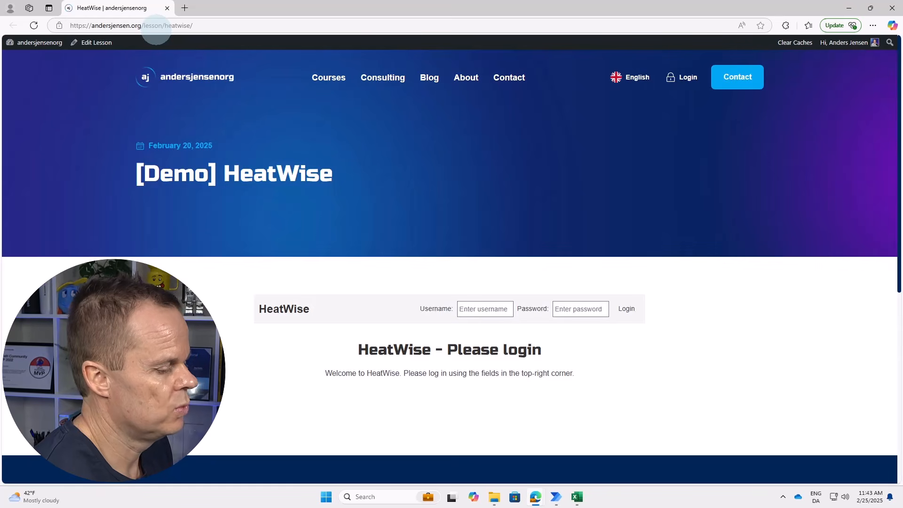
Log in to HeatWise with the account username and pasted password.
{"action": "left_click", "coordinate": [485, 308]}
{"action": "type", "text": "andersjensenor"}
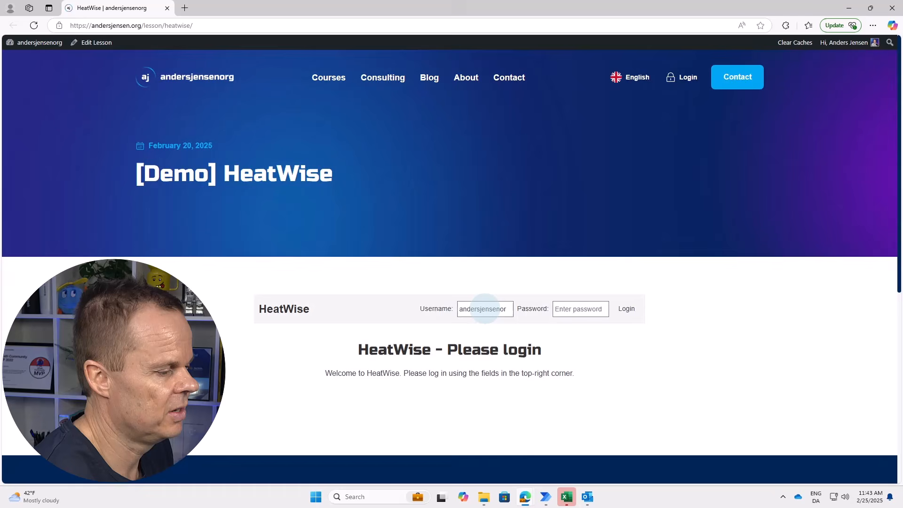
{"action": "left_click", "coordinate": [580, 308]}
{"action": "key", "text": "ctrl+v"}
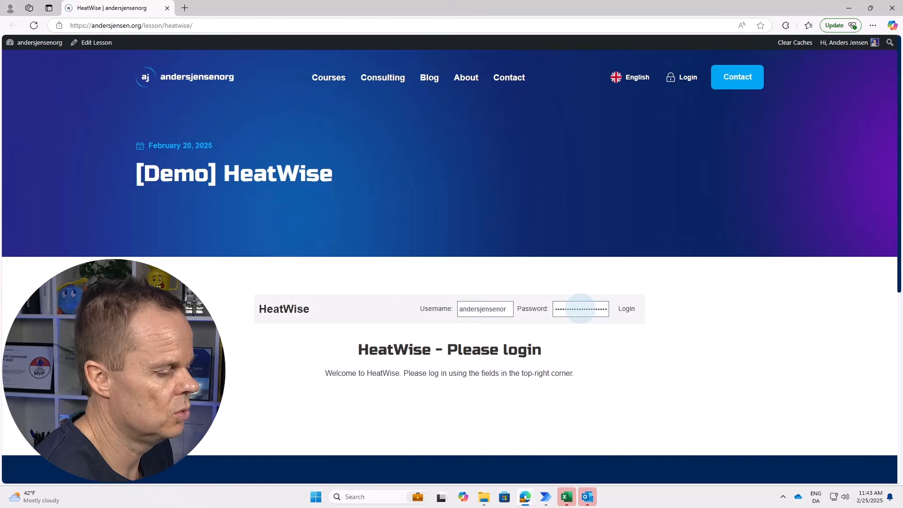
{"action": "left_click", "coordinate": [626, 309]}
Look up tenant 9384's details, return to the search form, then go back to Power Automate.
{"action": "left_click", "coordinate": [310, 410]}
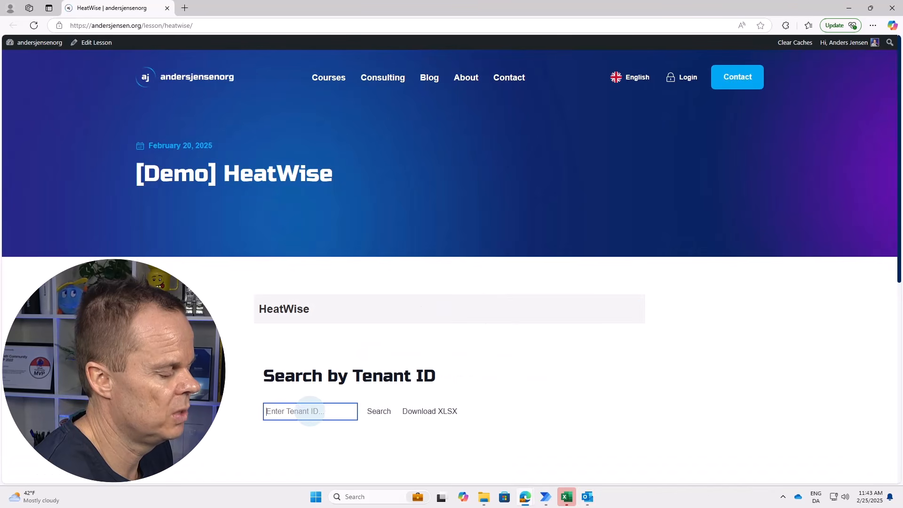
{"action": "type", "text": "9384"}
{"action": "left_click", "coordinate": [379, 412]}
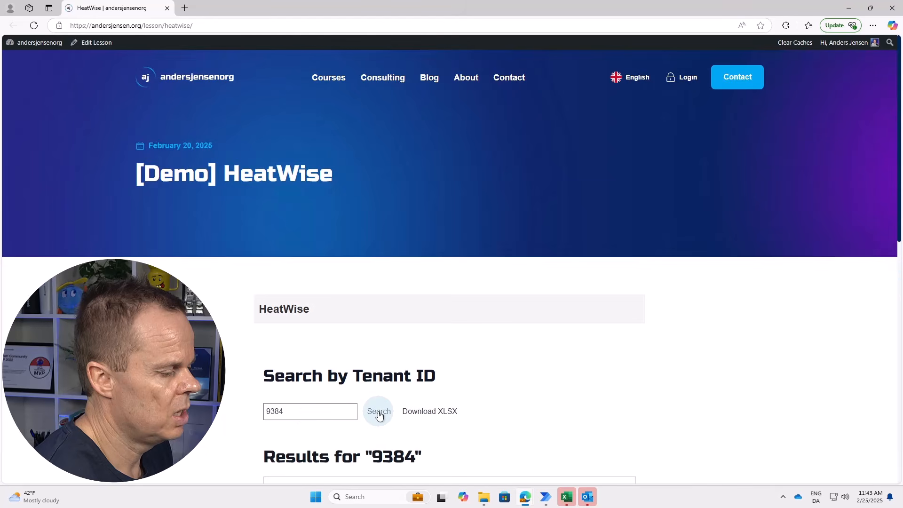
{"action": "left_click", "coordinate": [292, 475]}
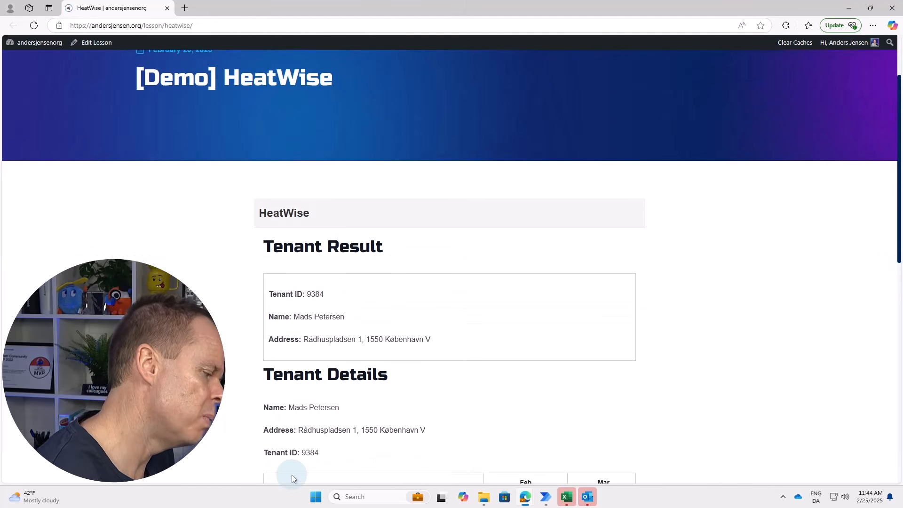
{"action": "scroll", "coordinate": [291, 475], "scroll_direction": "down", "scroll_amount": 2}
{"action": "left_click", "coordinate": [295, 474]}
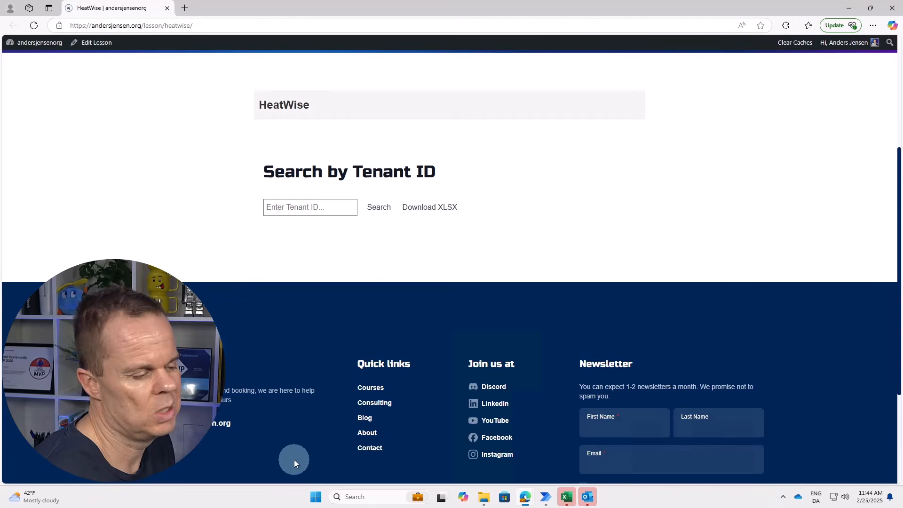
{"action": "mouse_move", "coordinate": [545, 497]}
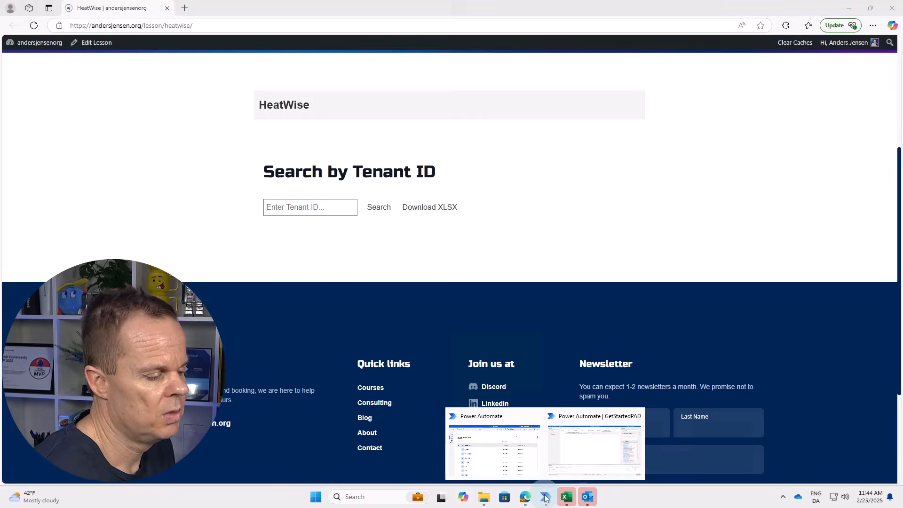
{"action": "left_click", "coordinate": [563, 465]}
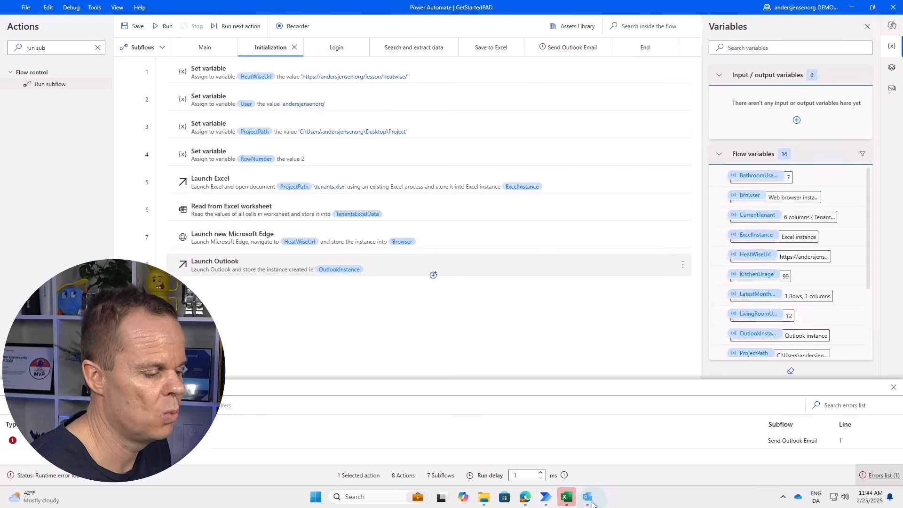
Check the Outlook inbox for new mail, close Outlook, and show the Send Outlook Email subflow.
{"action": "mouse_move", "coordinate": [588, 497]}
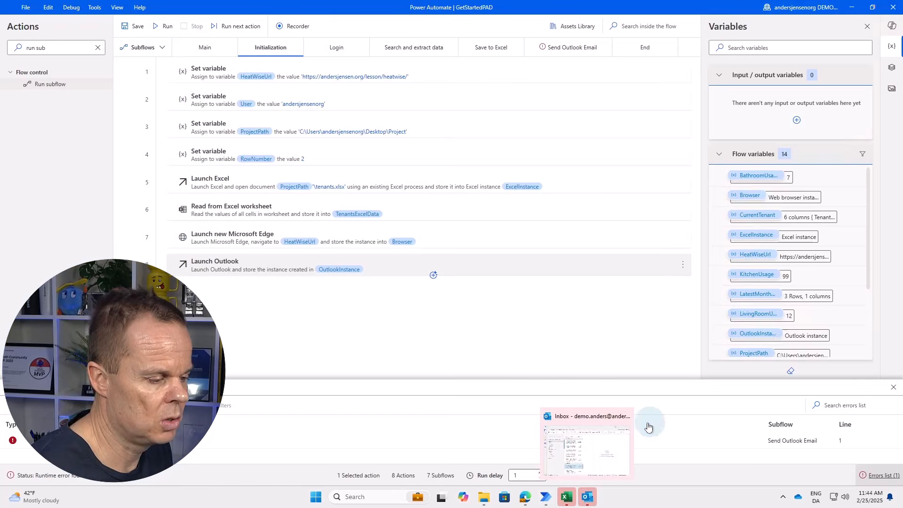
{"action": "left_click", "coordinate": [612, 435]}
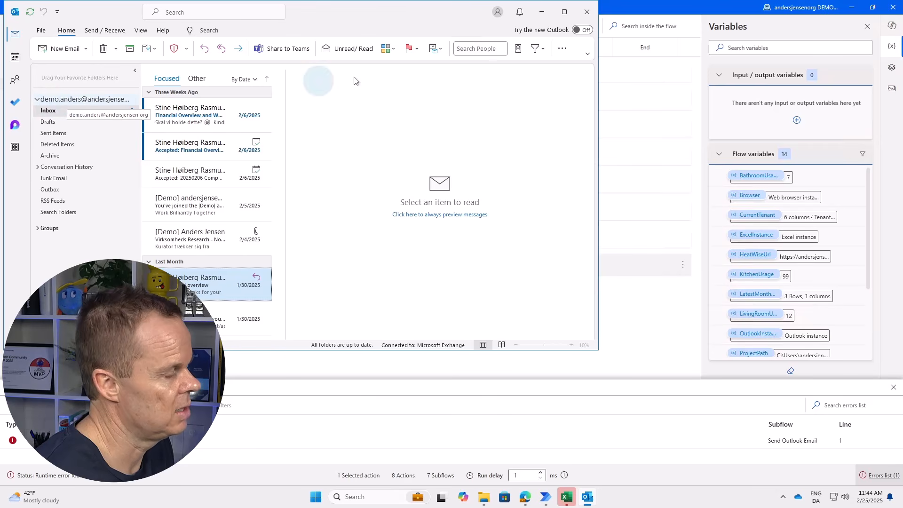
{"action": "left_click", "coordinate": [582, 18]}
{"action": "left_click", "coordinate": [571, 48]}
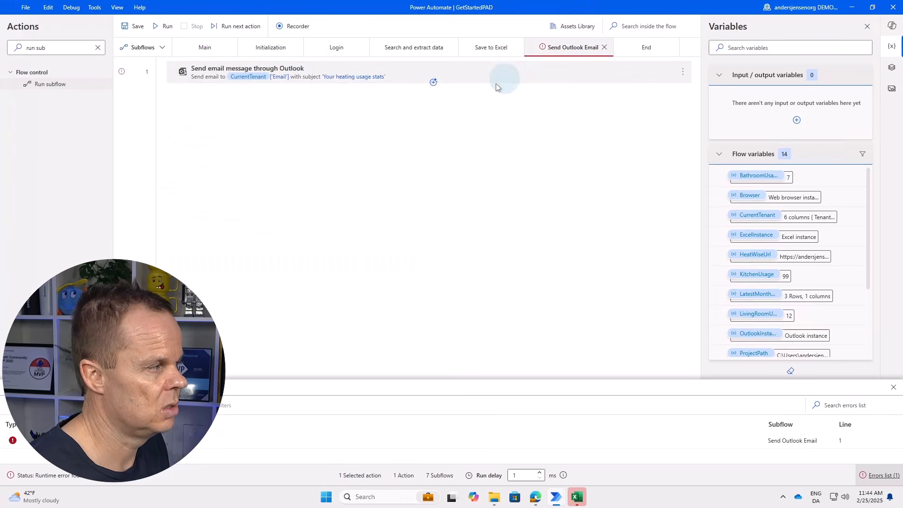
Review the Send email action and the runtime error details: the Outlook account wasn't found.
{"action": "double_click", "coordinate": [296, 74]}
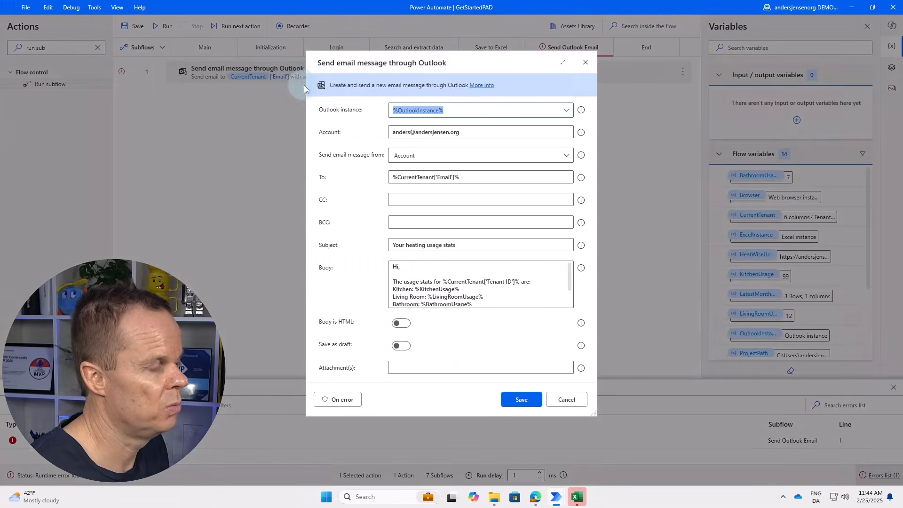
{"action": "left_click", "coordinate": [585, 62]}
{"action": "left_click", "coordinate": [207, 49]}
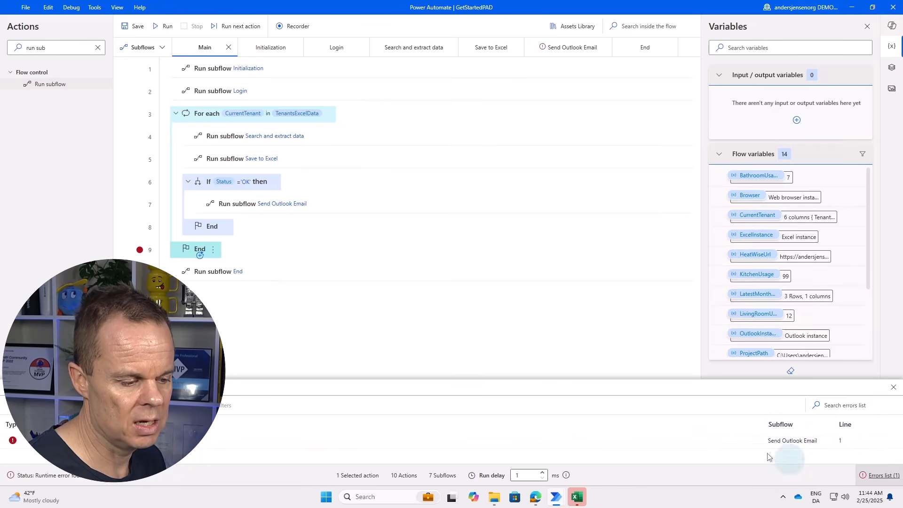
{"action": "left_click", "coordinate": [724, 442]}
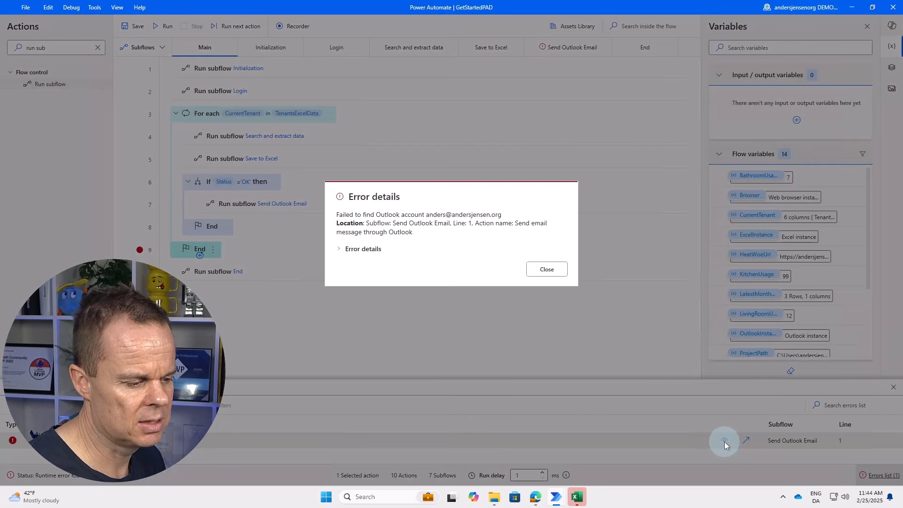
{"action": "left_click", "coordinate": [342, 252]}
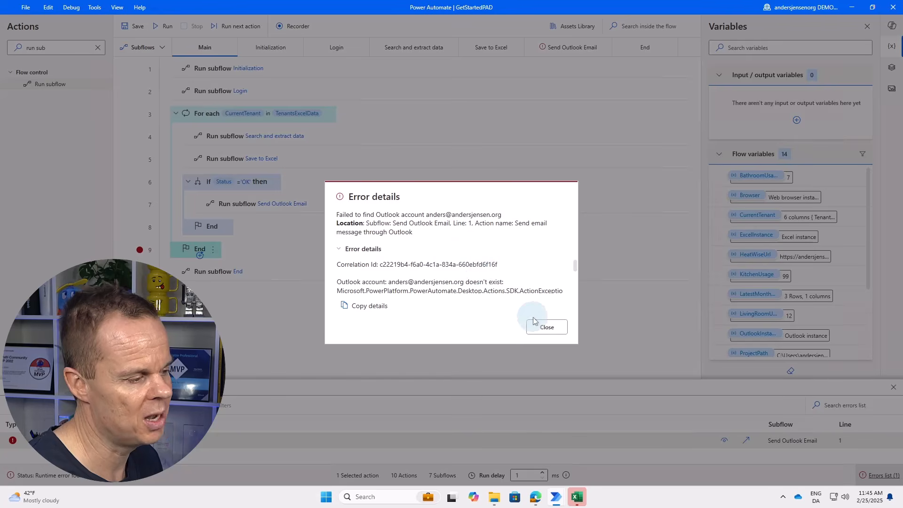
{"action": "left_click", "coordinate": [546, 327]}
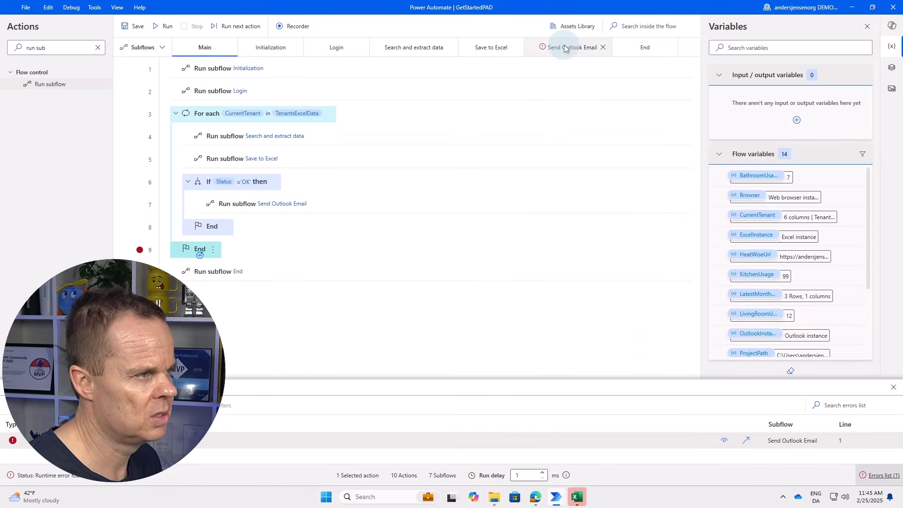
Change the sending Outlook account in the Send Outlook Email action and save it.
{"action": "left_click", "coordinate": [544, 49]}
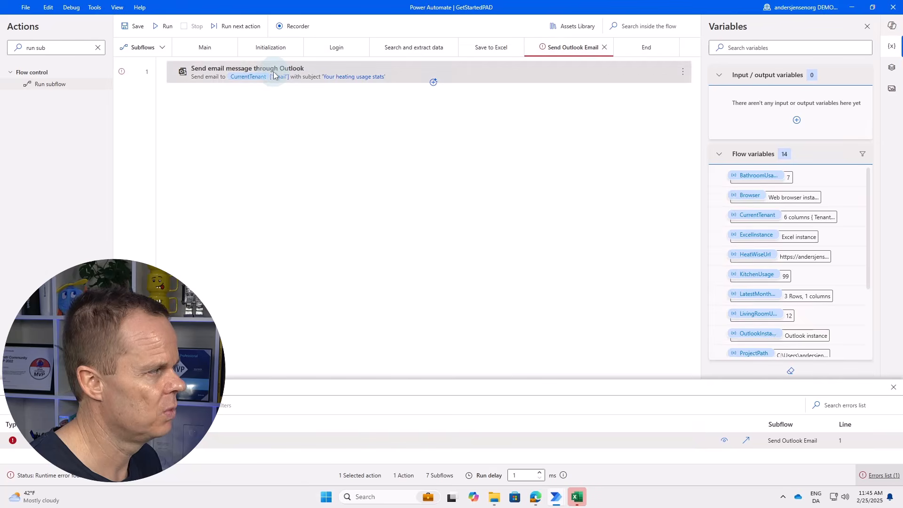
{"action": "double_click", "coordinate": [226, 75]}
{"action": "left_click", "coordinate": [442, 132]}
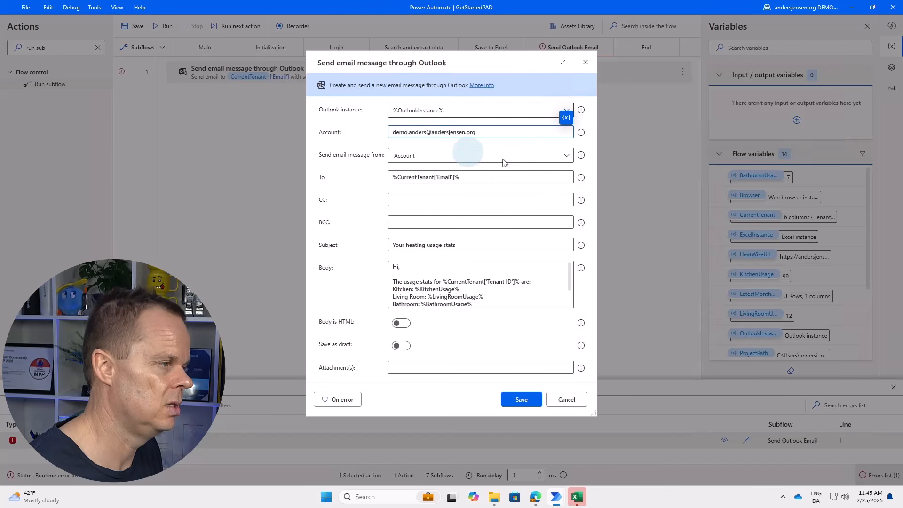
{"action": "left_click", "coordinate": [534, 401]}
Close the tenants workbook without saving its changes.
{"action": "left_click", "coordinate": [577, 496]}
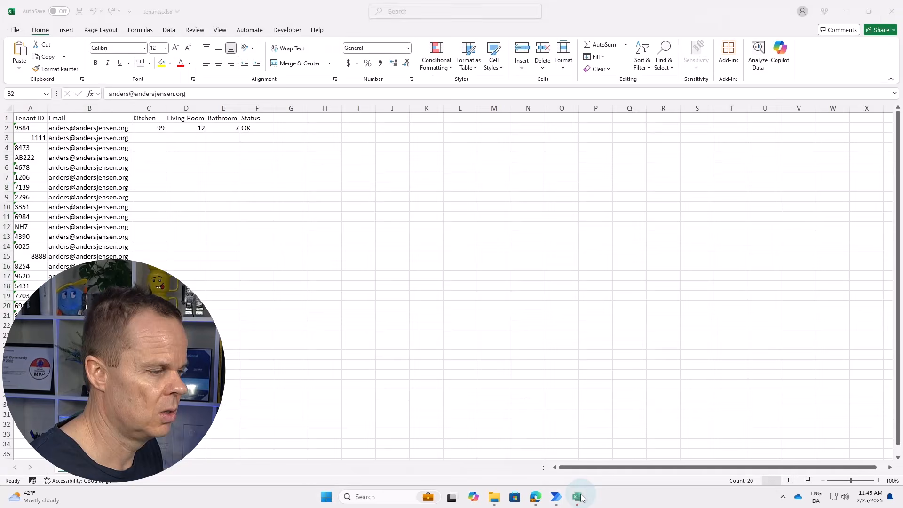
{"action": "left_click", "coordinate": [325, 187]}
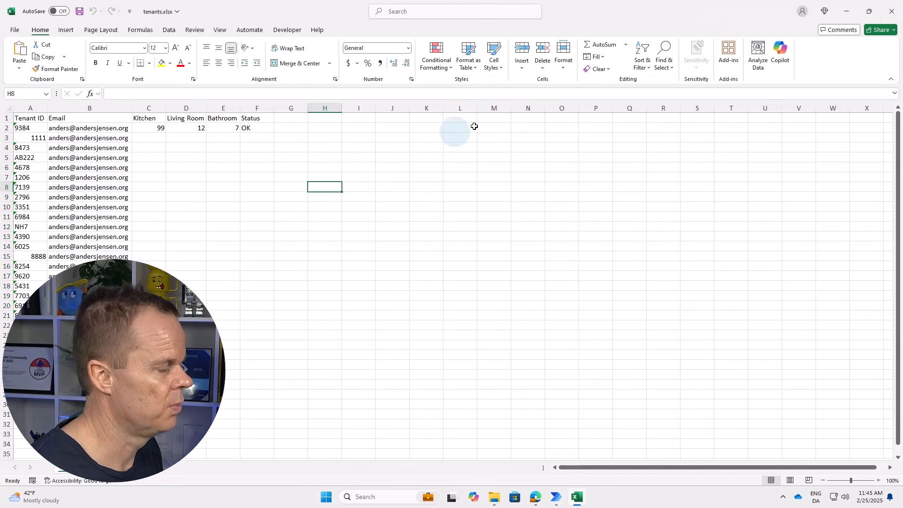
{"action": "left_click", "coordinate": [888, 11]}
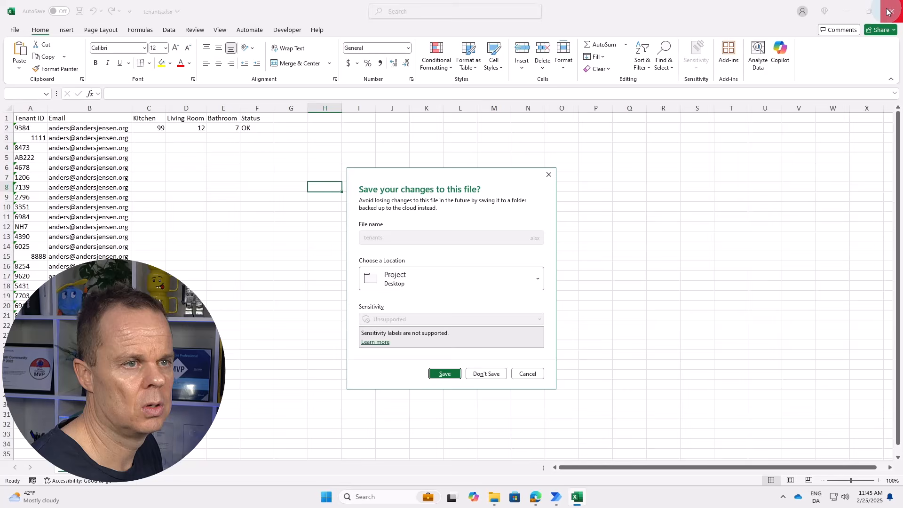
{"action": "left_click", "coordinate": [483, 374]}
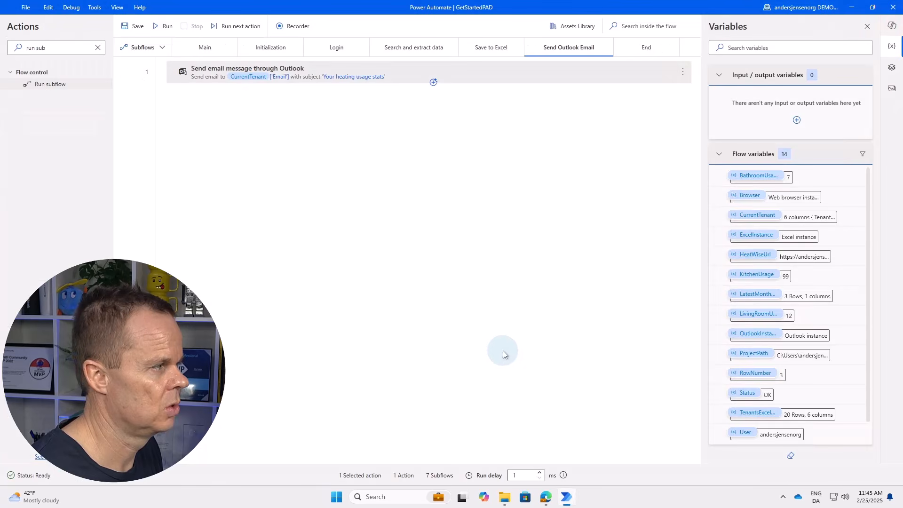
Run the flow and let it log in to HeatWise.
{"action": "left_click", "coordinate": [168, 27]}
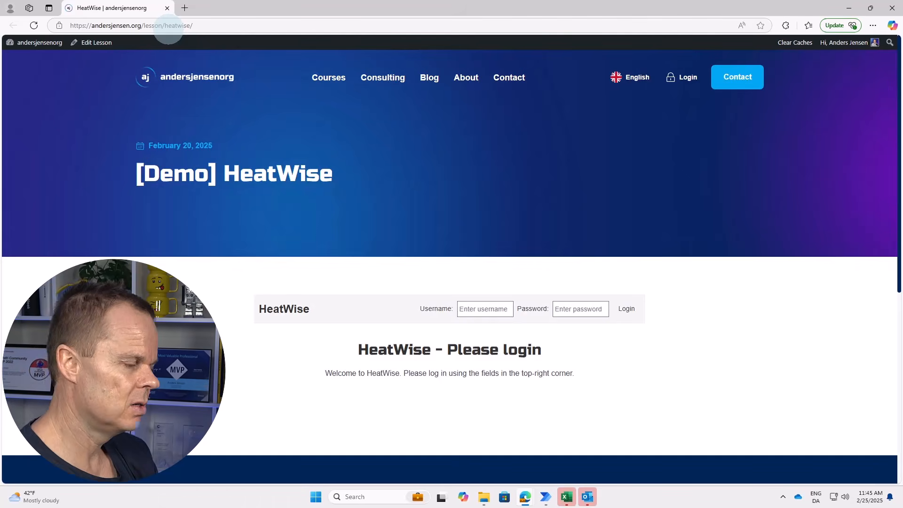
{"action": "left_click", "coordinate": [484, 309]}
{"action": "left_click", "coordinate": [580, 308]}
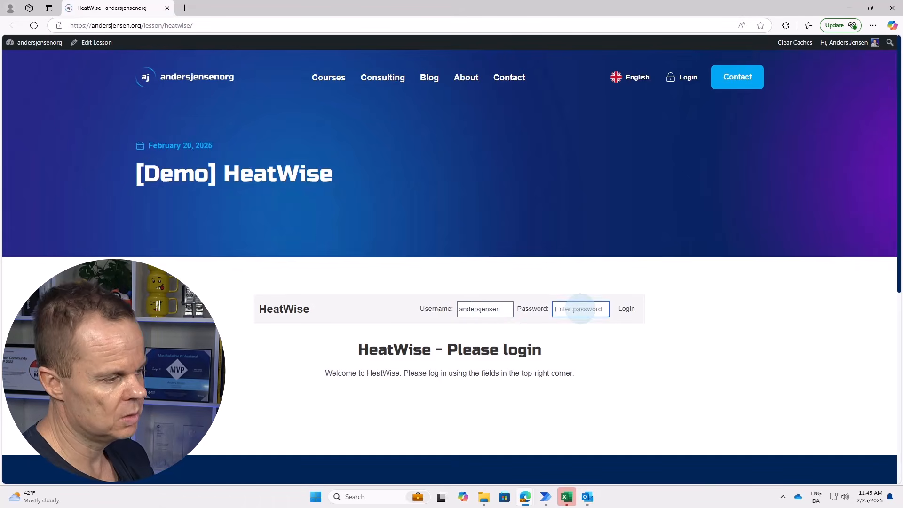
{"action": "left_click", "coordinate": [626, 308]}
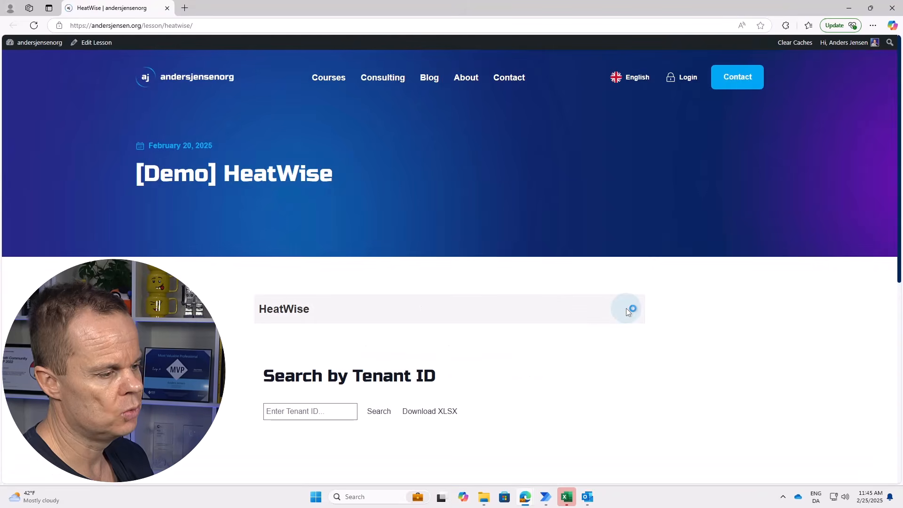
Look up tenant 9384's details, return to Search by Tenant ID, then bring back the flow editor.
{"action": "left_click", "coordinate": [310, 411]}
{"action": "type", "text": "9384"}
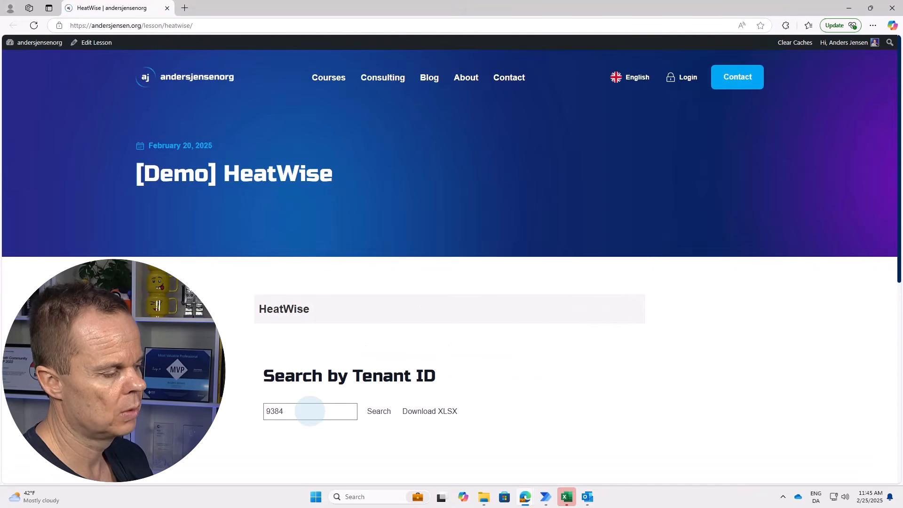
{"action": "left_click", "coordinate": [379, 412]}
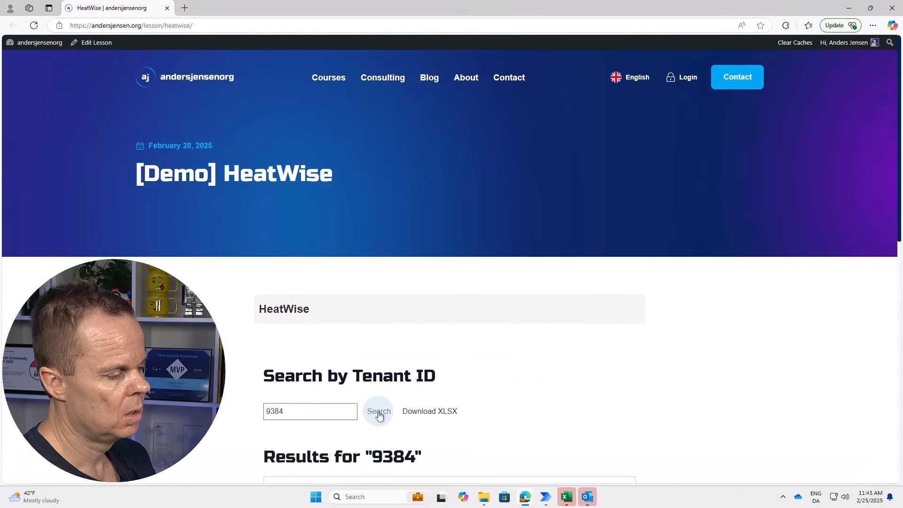
{"action": "scroll", "coordinate": [378, 412], "scroll_direction": "down", "scroll_amount": 2}
{"action": "left_click", "coordinate": [292, 475]}
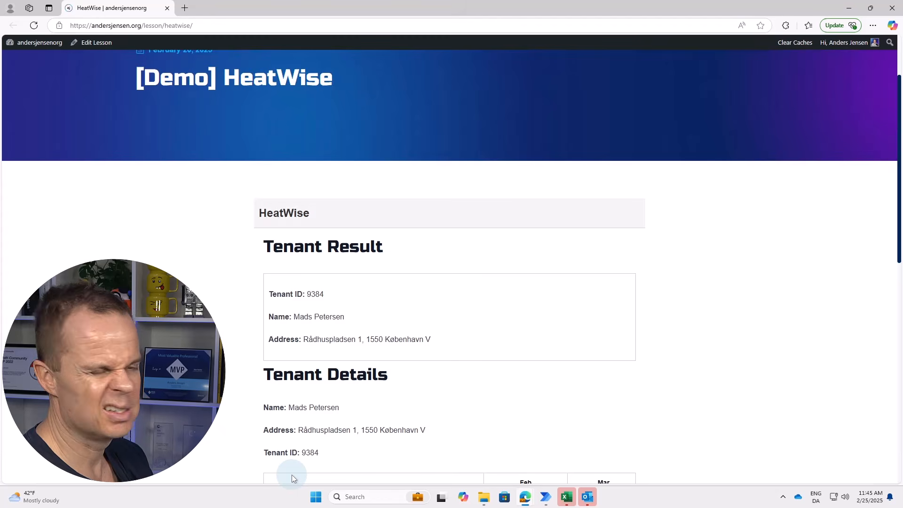
{"action": "scroll", "coordinate": [292, 475], "scroll_direction": "down", "scroll_amount": 2}
{"action": "left_click", "coordinate": [294, 473]}
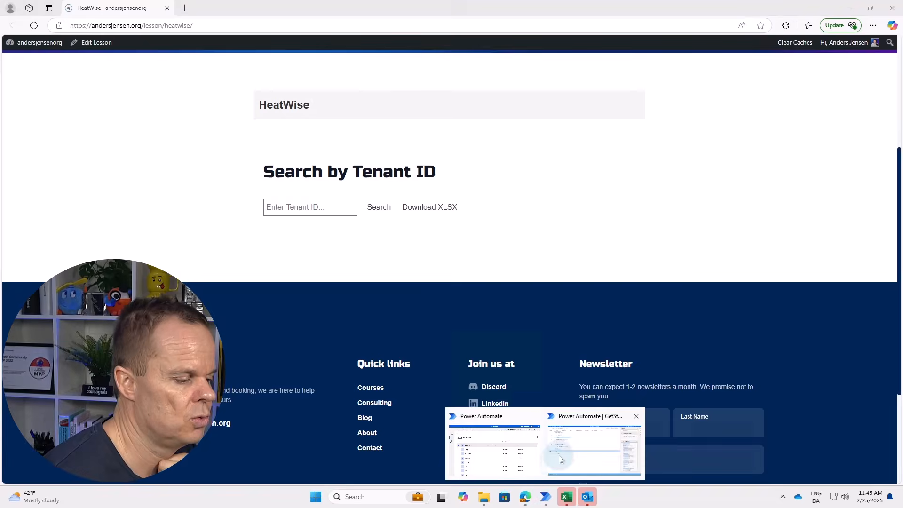
{"action": "left_click", "coordinate": [586, 468]}
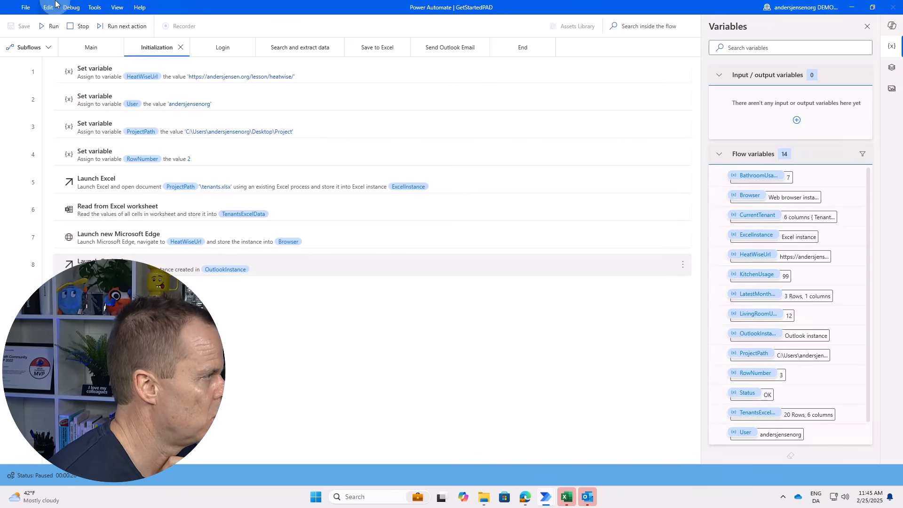
Show the Send Outlook Email subflow, then bring up Outlook and enlarge and reposition its window.
{"action": "left_click", "coordinate": [91, 47]}
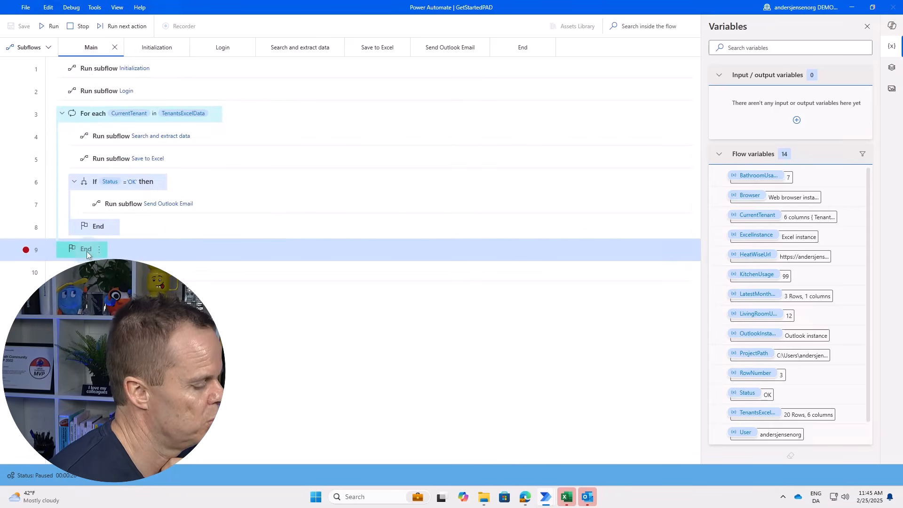
{"action": "left_click", "coordinate": [428, 327]}
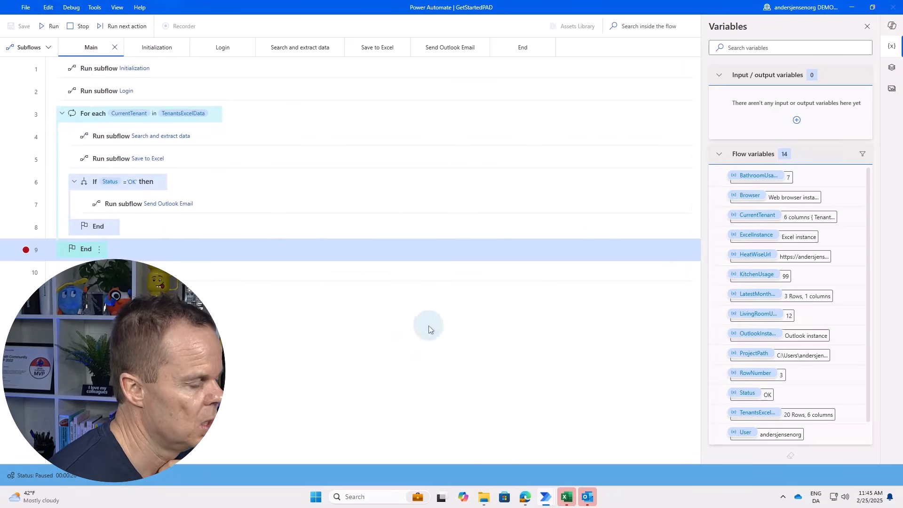
{"action": "left_click", "coordinate": [437, 46]}
{"action": "mouse_move", "coordinate": [587, 495]}
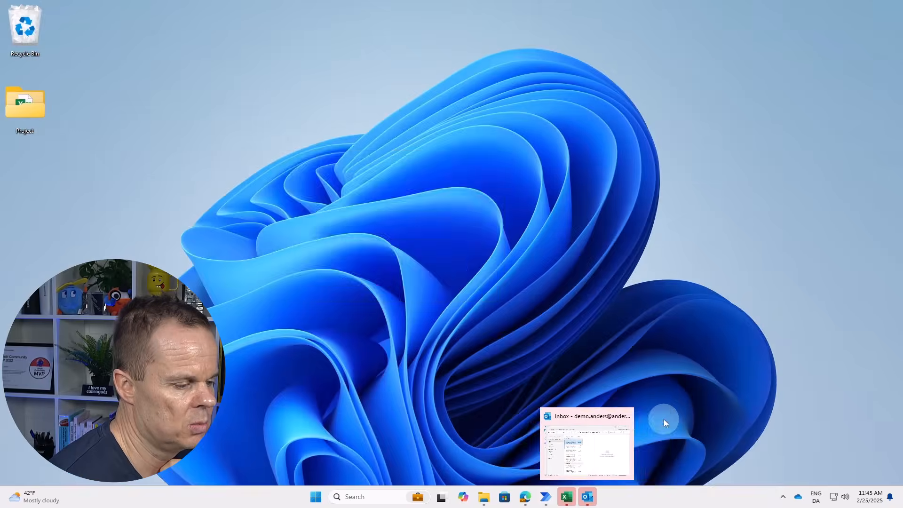
{"action": "left_click", "coordinate": [664, 417]}
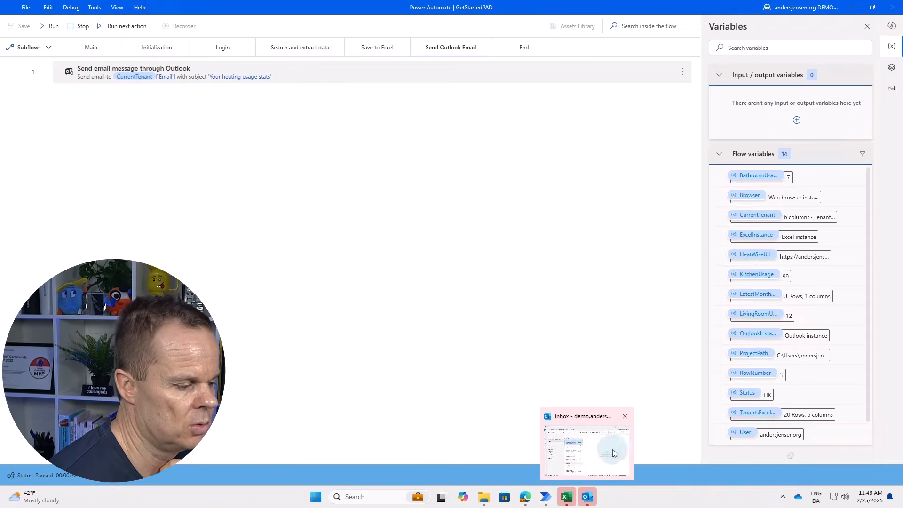
{"action": "left_click", "coordinate": [612, 449]}
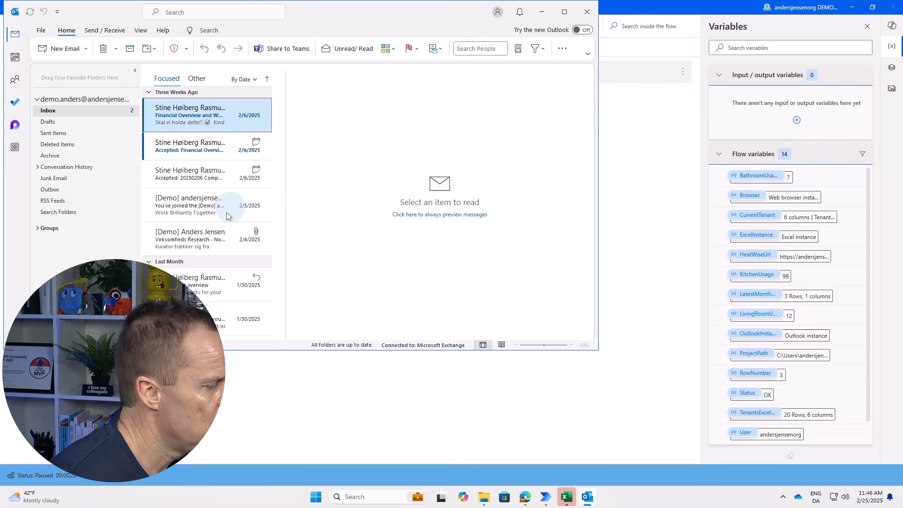
{"action": "left_click_drag", "start_coordinate": [220, 350], "coordinate": [228, 424]}
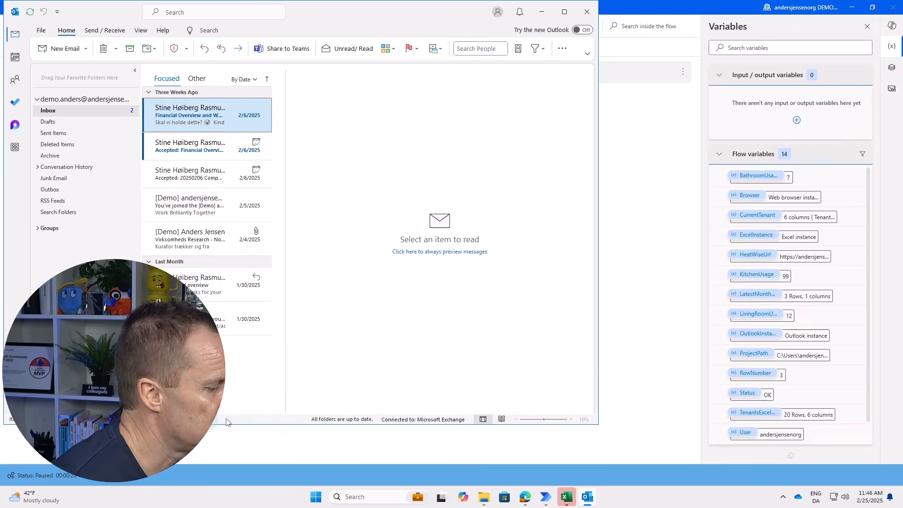
{"action": "left_click_drag", "start_coordinate": [311, 19], "coordinate": [385, 53]}
Sync all folders, find the 'Your heating usage stats' email in Sent Items, close Outlook, stop the run.
{"action": "left_click", "coordinate": [211, 174]}
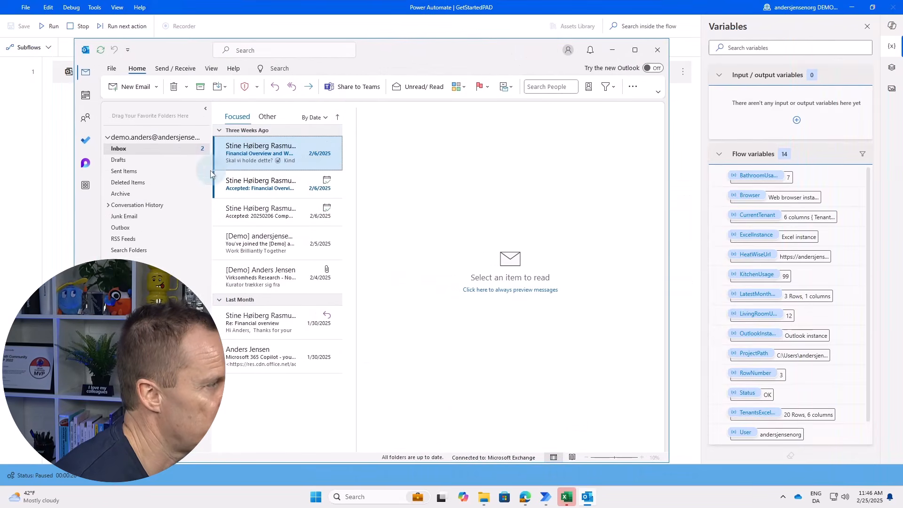
{"action": "left_click", "coordinate": [174, 68]}
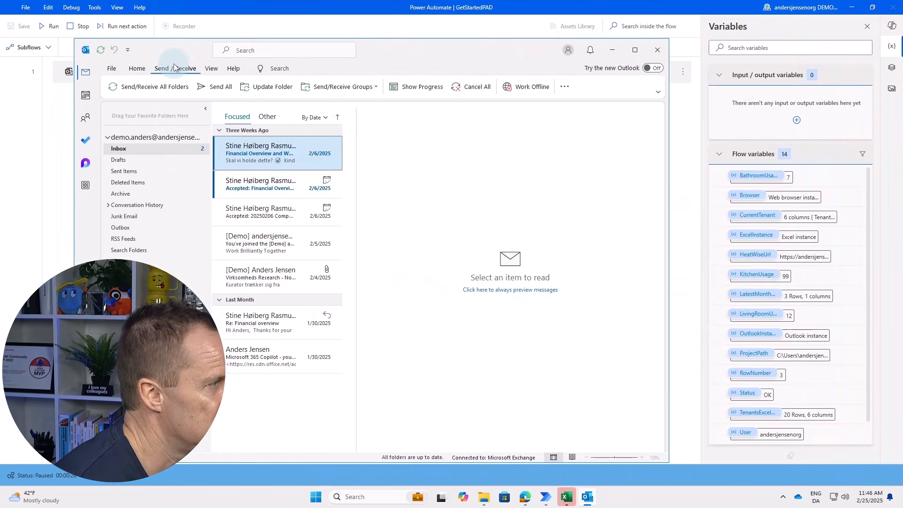
{"action": "left_click", "coordinate": [130, 93]}
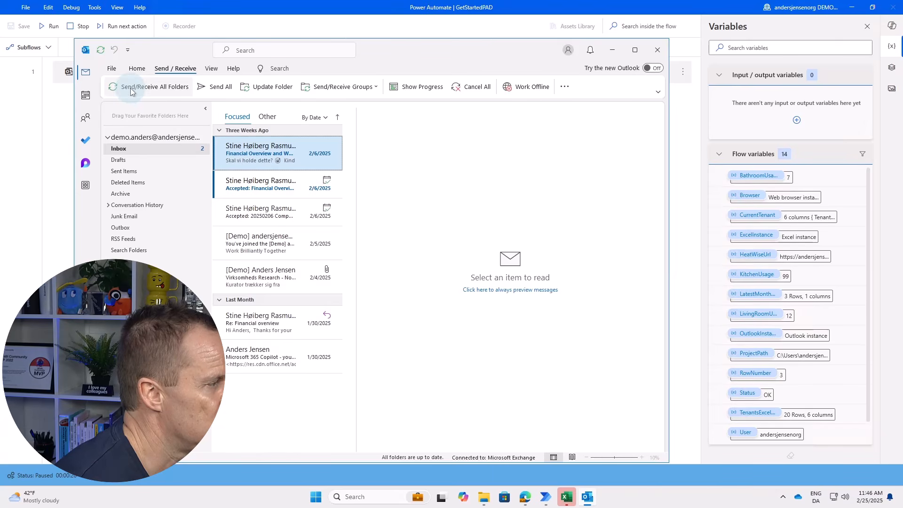
{"action": "left_click", "coordinate": [124, 173]}
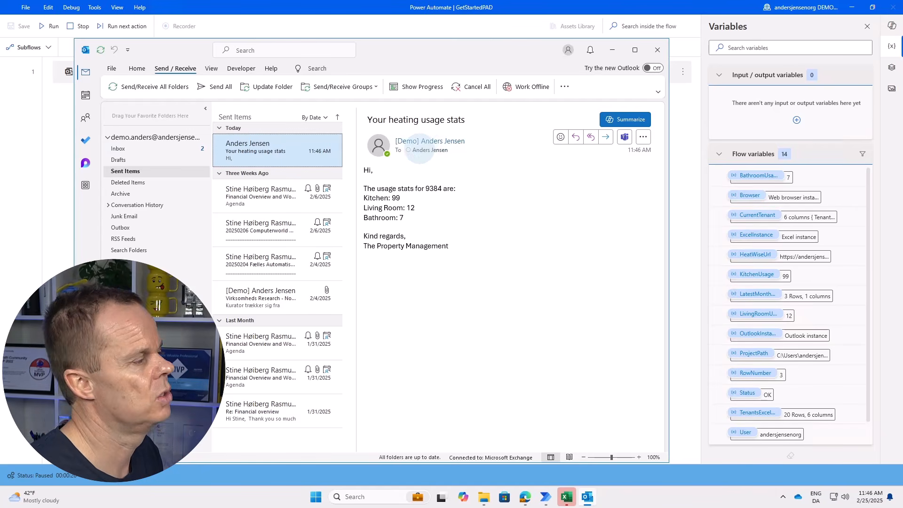
{"action": "left_click", "coordinate": [163, 153]}
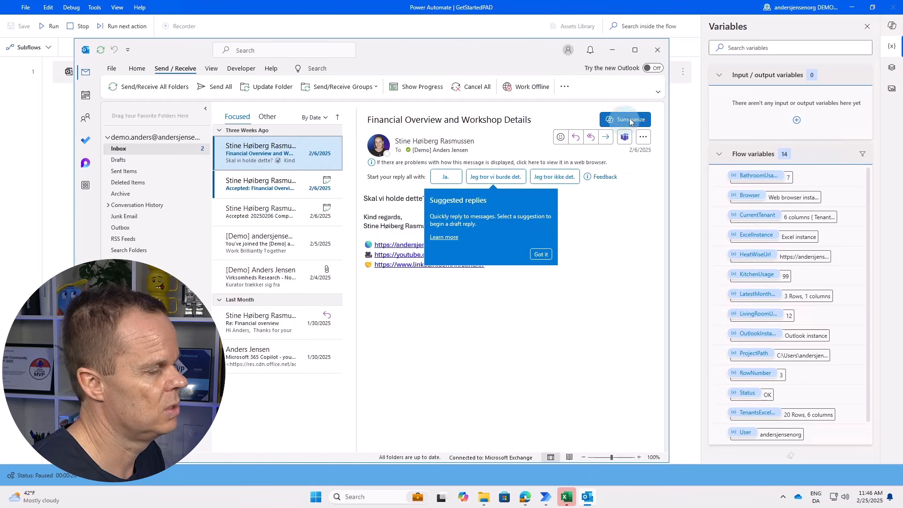
{"action": "left_click", "coordinate": [658, 50]}
{"action": "left_click", "coordinate": [70, 26]}
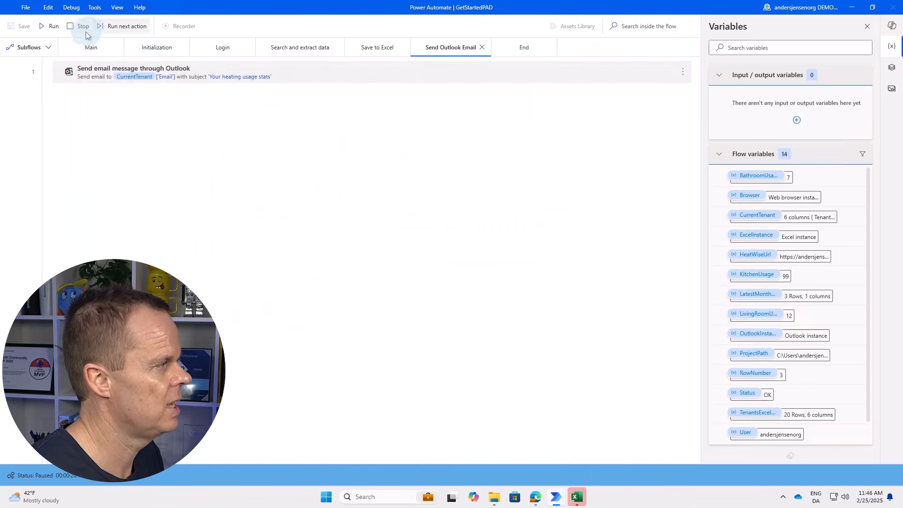
Minimize the flow editor and browser, and close the tenants workbook without saving.
{"action": "left_click", "coordinate": [856, 7]}
{"action": "left_click", "coordinate": [856, 7]}
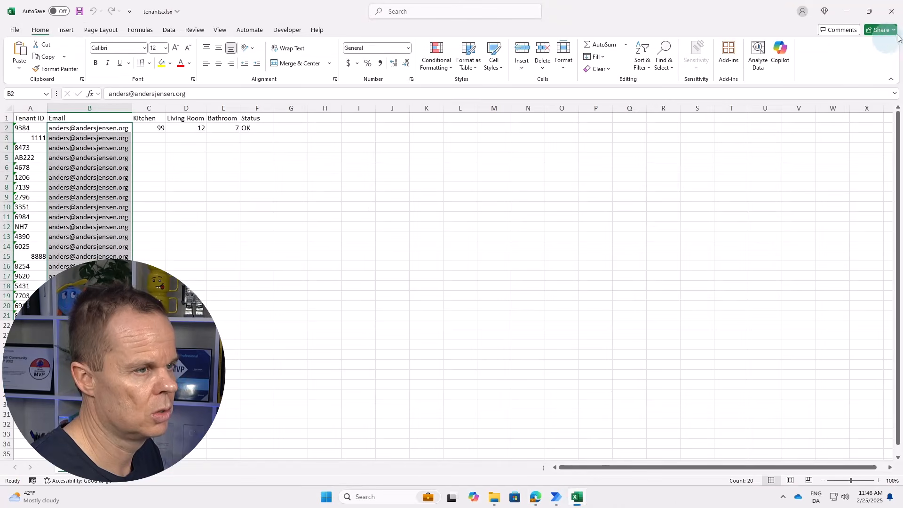
{"action": "left_click", "coordinate": [897, 15]}
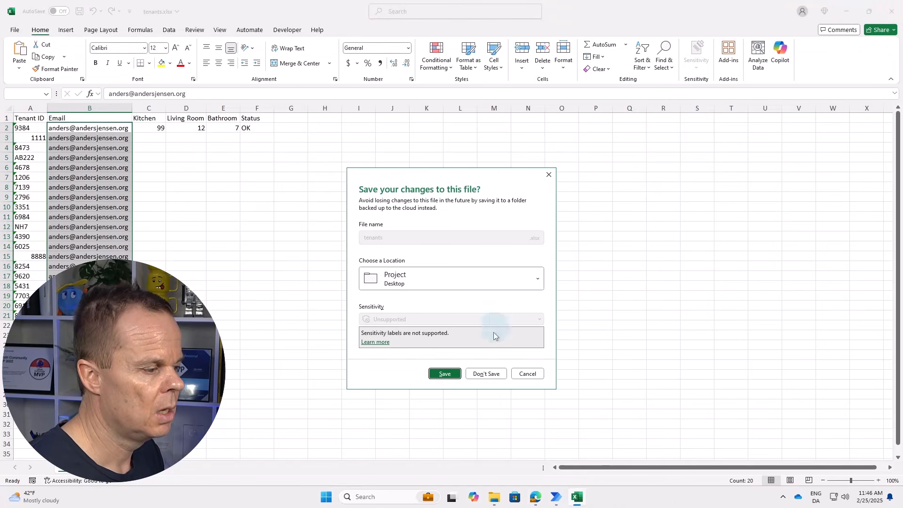
{"action": "left_click", "coordinate": [487, 373]}
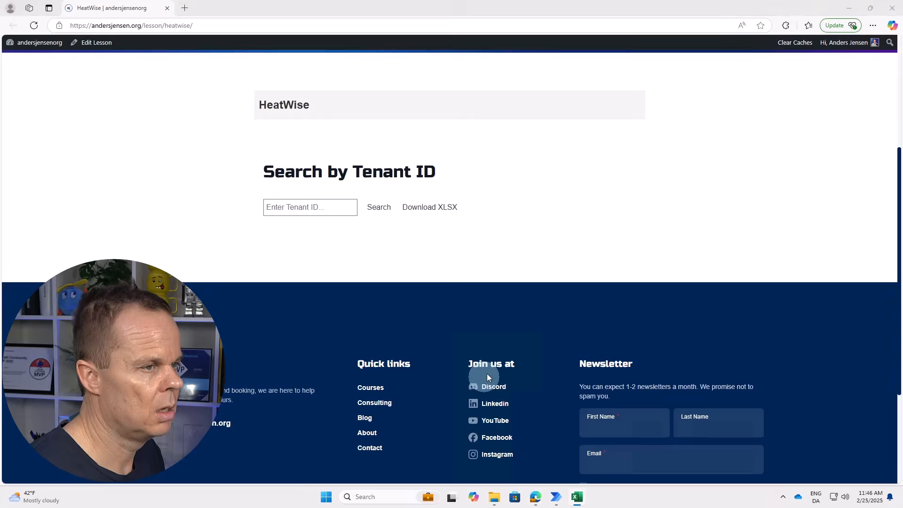
In tenants.xlsx, set B2 to a demo email without hyperlink, fill it down to B21, save and close.
{"action": "left_click", "coordinate": [851, 10]}
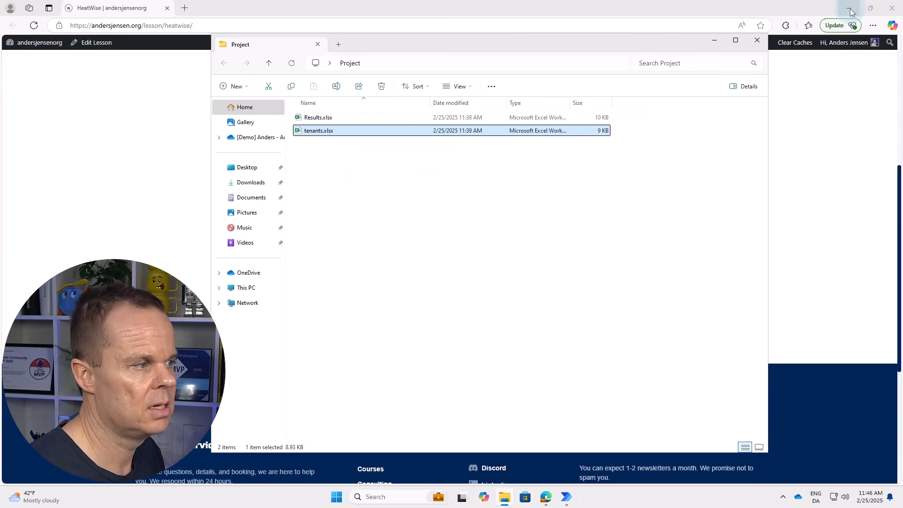
{"action": "double_click", "coordinate": [318, 131]}
{"action": "left_click", "coordinate": [145, 93]}
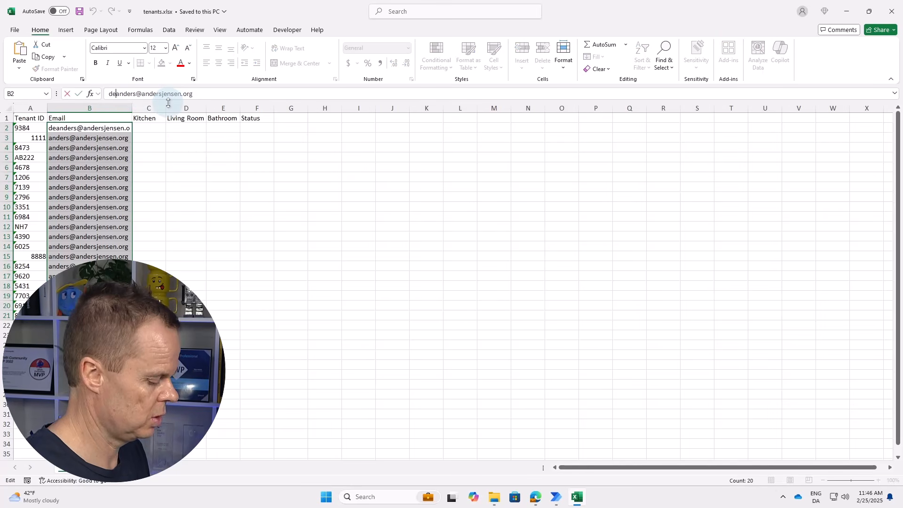
{"action": "left_click", "coordinate": [150, 156]}
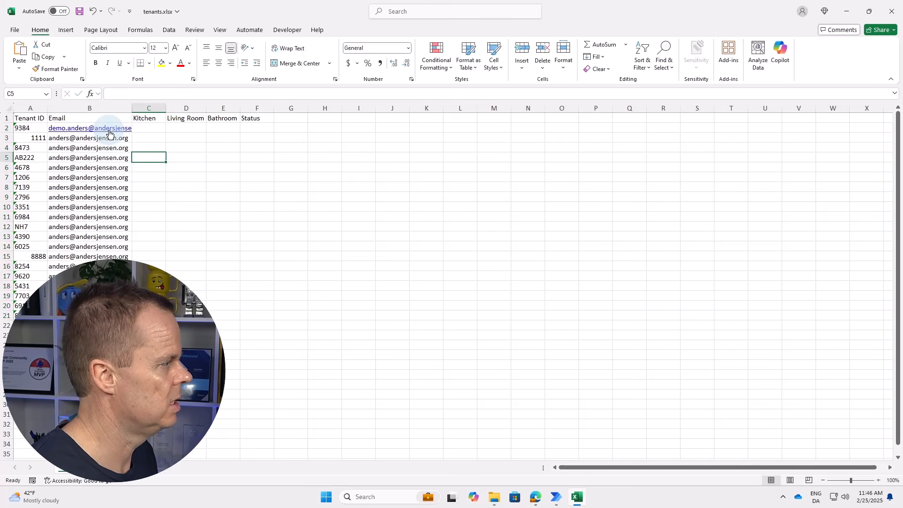
{"action": "right_click", "coordinate": [109, 134]}
{"action": "left_click", "coordinate": [141, 428]}
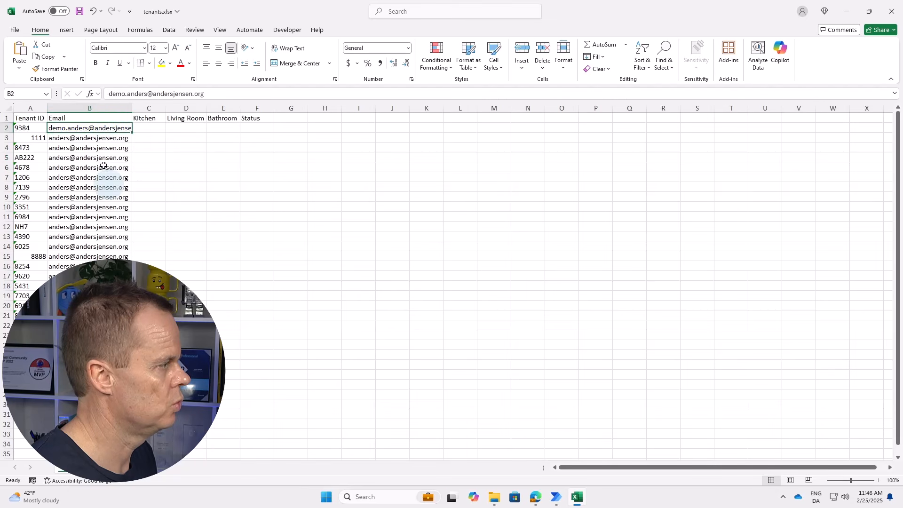
{"action": "left_click_drag", "start_coordinate": [132, 321], "coordinate": [132, 321]}
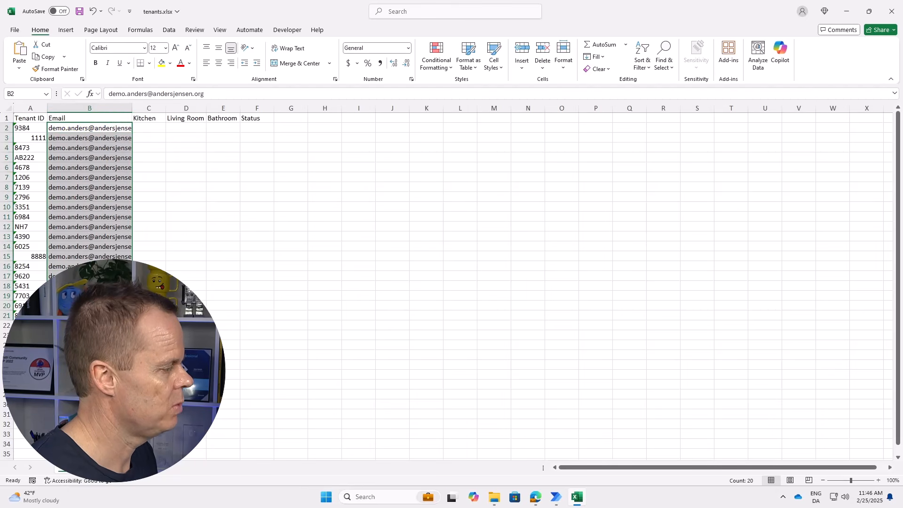
{"action": "left_click", "coordinate": [79, 11]}
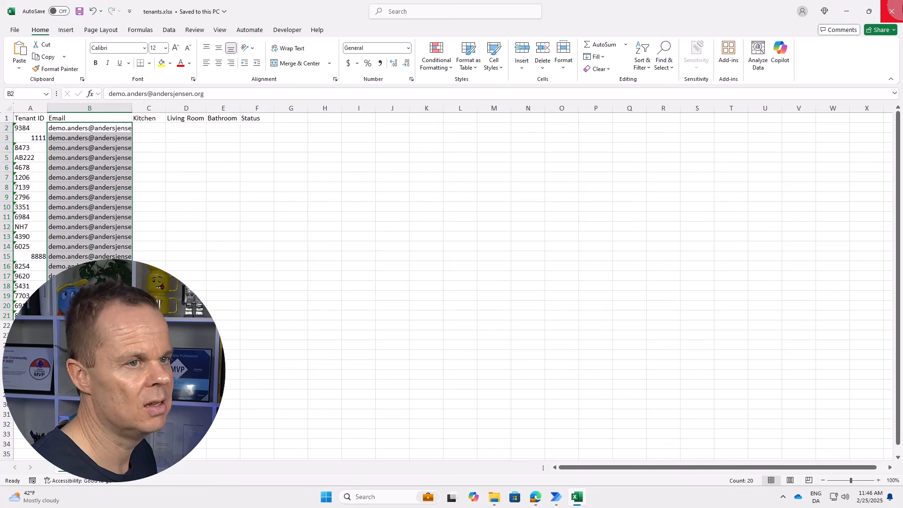
{"action": "left_click", "coordinate": [891, 6]}
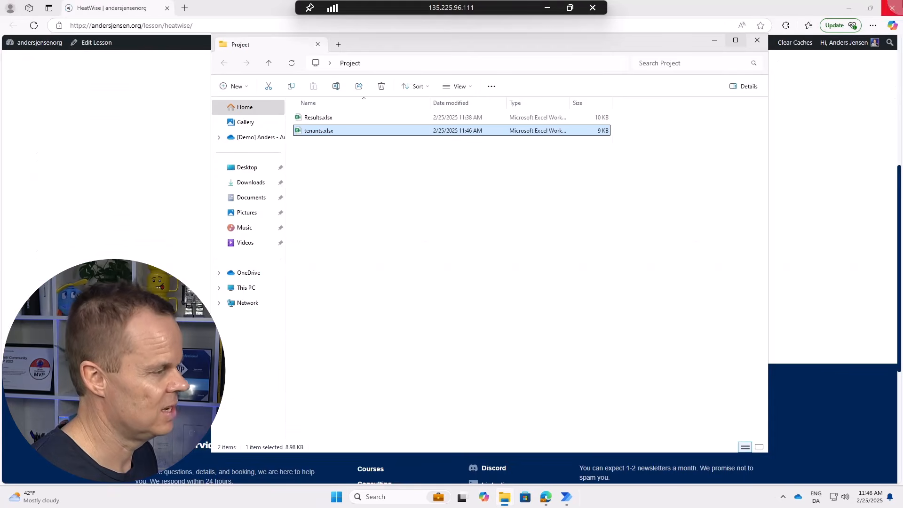
Bring the GetStartedPAD designer forward and show its Main subflow.
{"action": "mouse_move", "coordinate": [569, 502]}
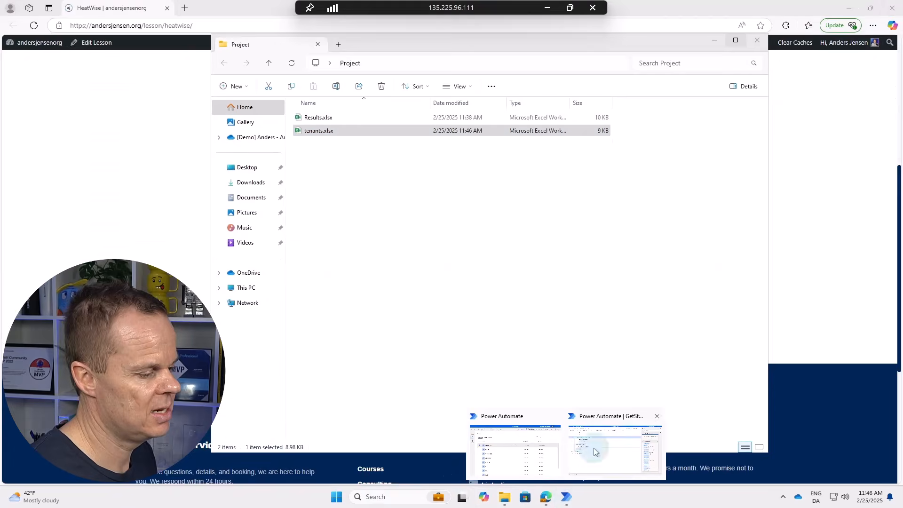
{"action": "left_click", "coordinate": [595, 449]}
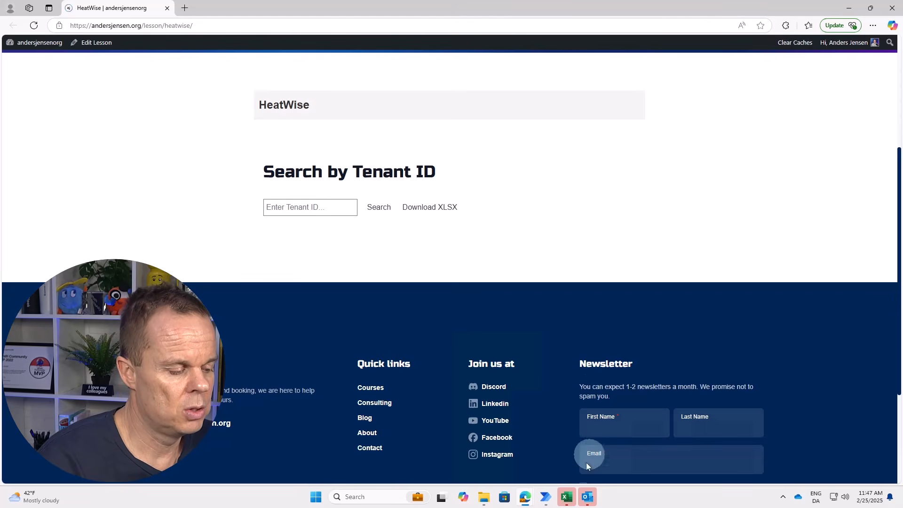
{"action": "mouse_move", "coordinate": [545, 494]}
{"action": "left_click", "coordinate": [566, 453]}
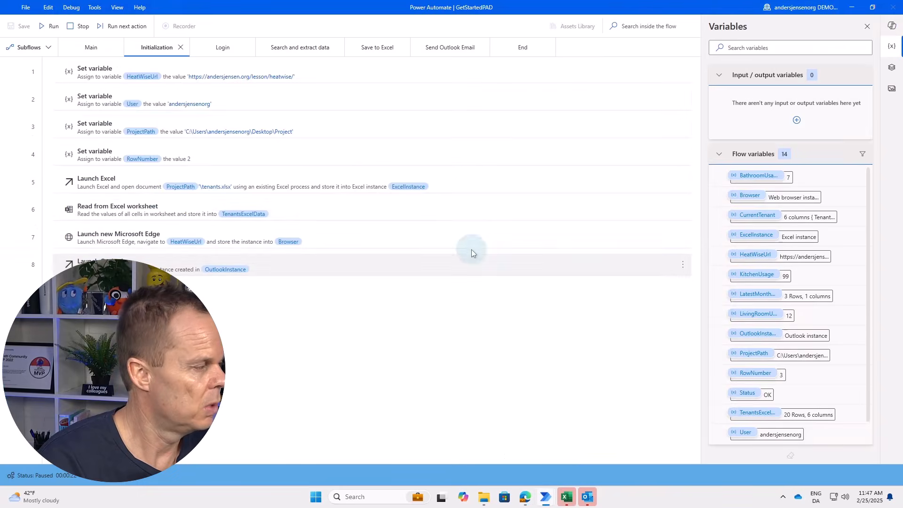
{"action": "left_click", "coordinate": [91, 48]}
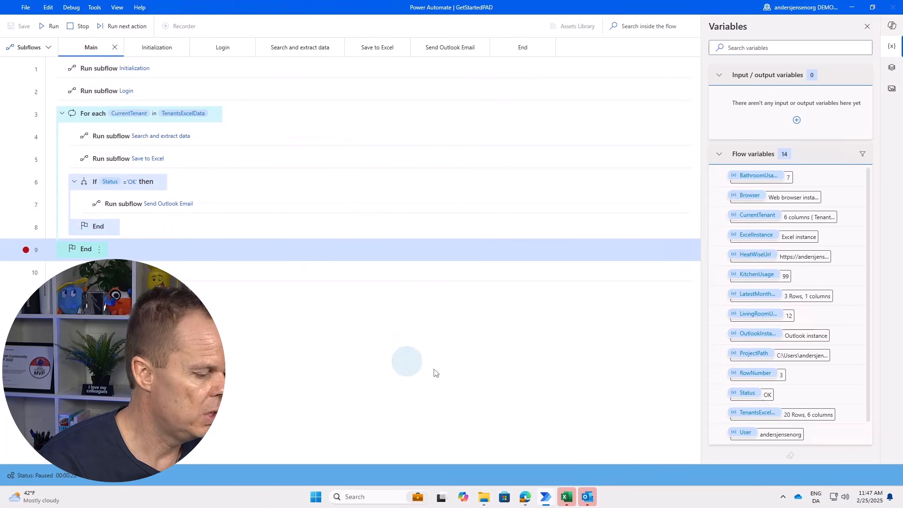
Dismiss Outlook reminders, read tenant 9384's new 'Your heating usage stats' email, and return to Power Automate.
{"action": "mouse_move", "coordinate": [595, 499]}
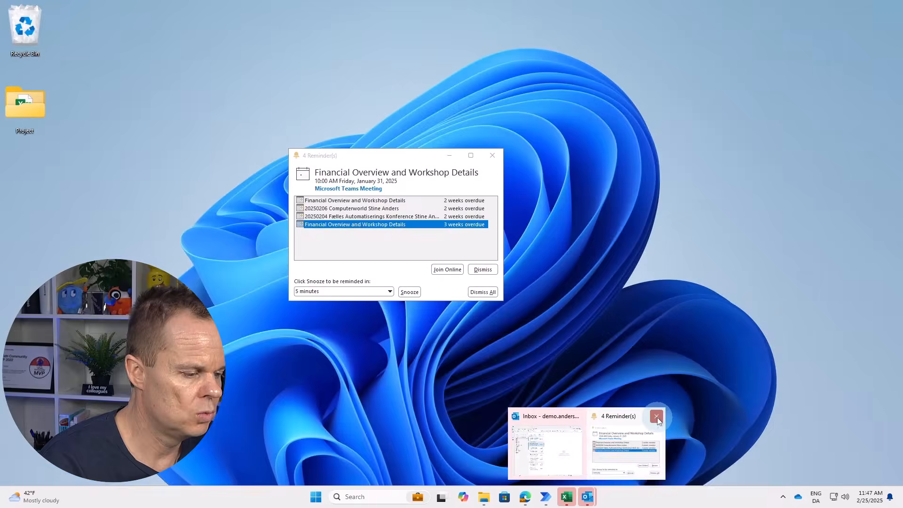
{"action": "left_click", "coordinate": [656, 417]}
{"action": "left_click", "coordinate": [603, 439]}
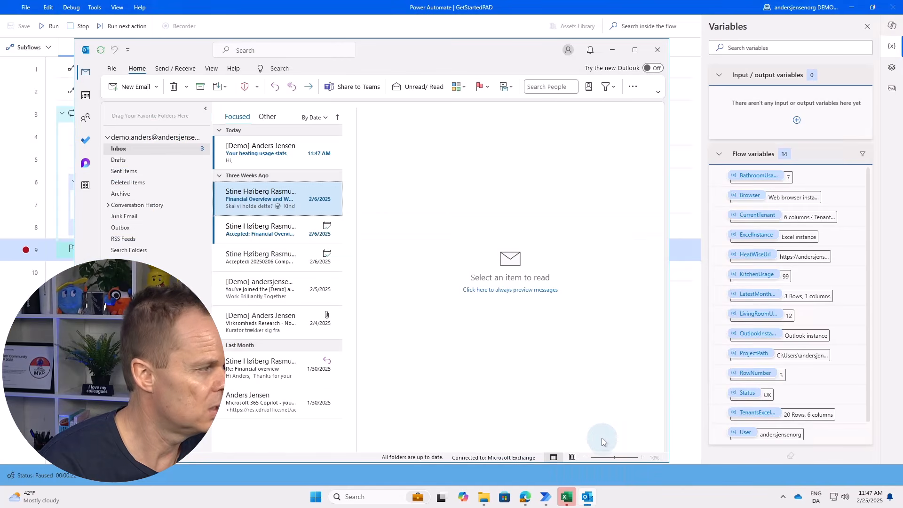
{"action": "left_click", "coordinate": [267, 162]}
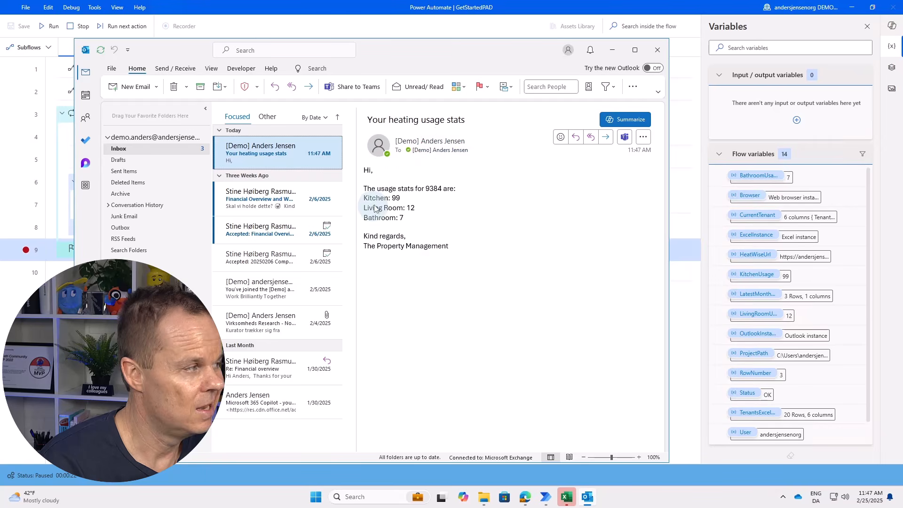
{"action": "left_click", "coordinate": [177, 7]}
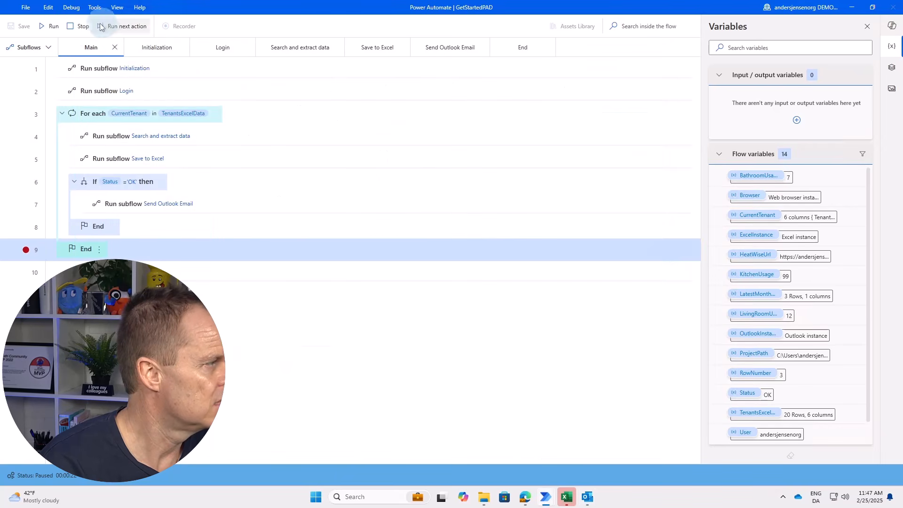
Resume the paused flow, then return to the designer's Main subflow.
{"action": "left_click", "coordinate": [50, 29]}
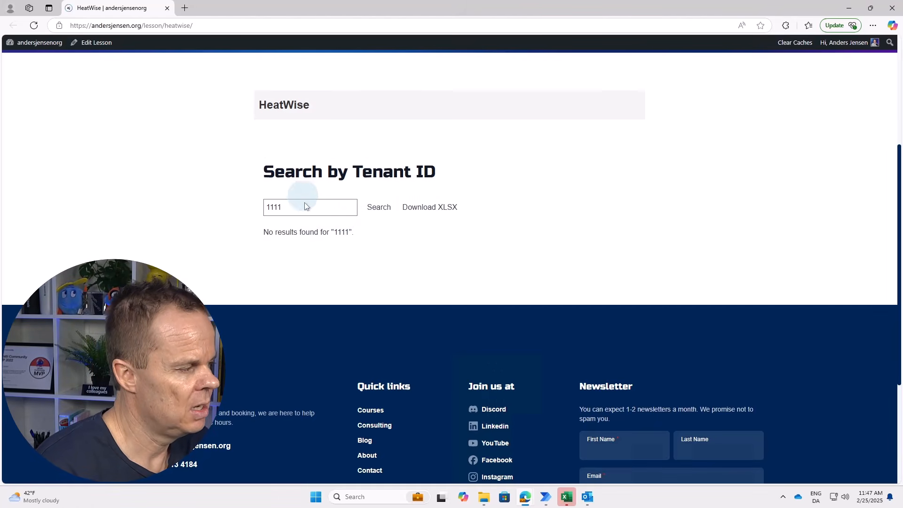
{"action": "mouse_move", "coordinate": [545, 498]}
{"action": "left_click", "coordinate": [555, 455]}
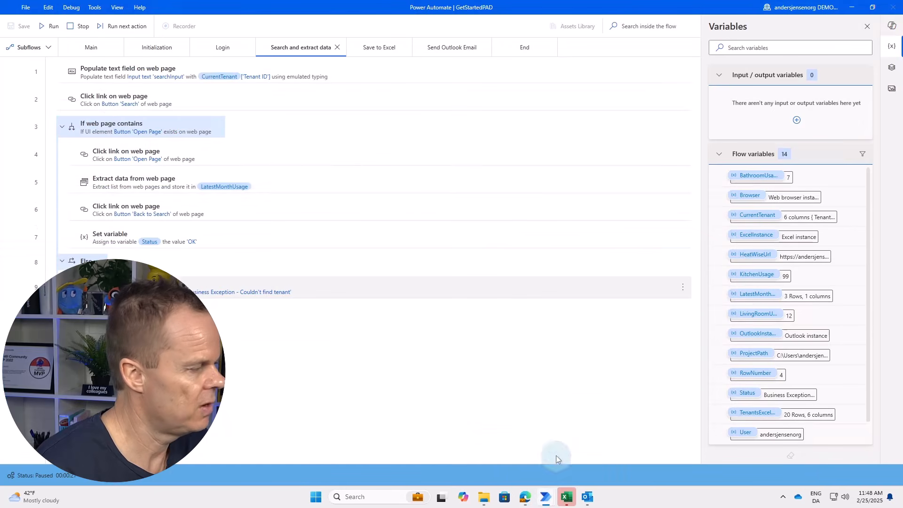
{"action": "left_click", "coordinate": [94, 48]}
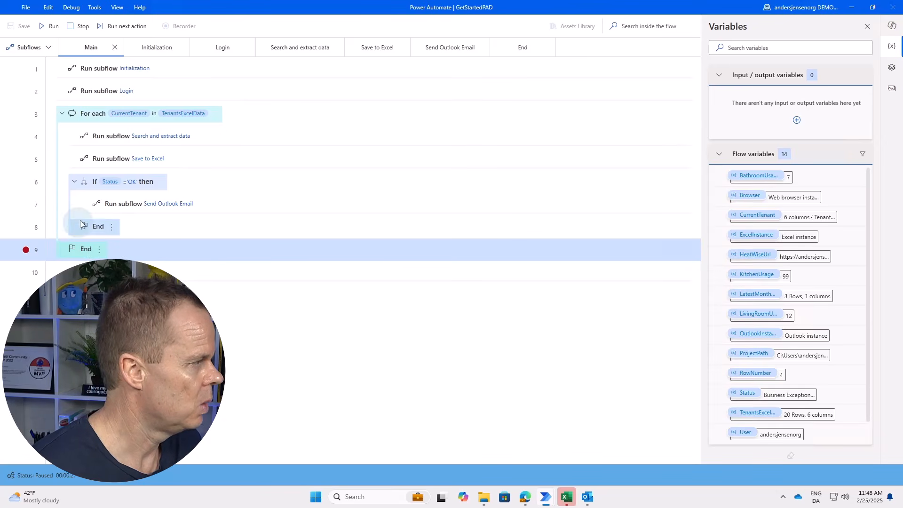
Resume the flow so it looks up tenant 8473 in HeatWise, then return to the Main subflow.
{"action": "left_click", "coordinate": [51, 27]}
{"action": "left_click", "coordinate": [310, 207]}
{"action": "type", "text": "8473"}
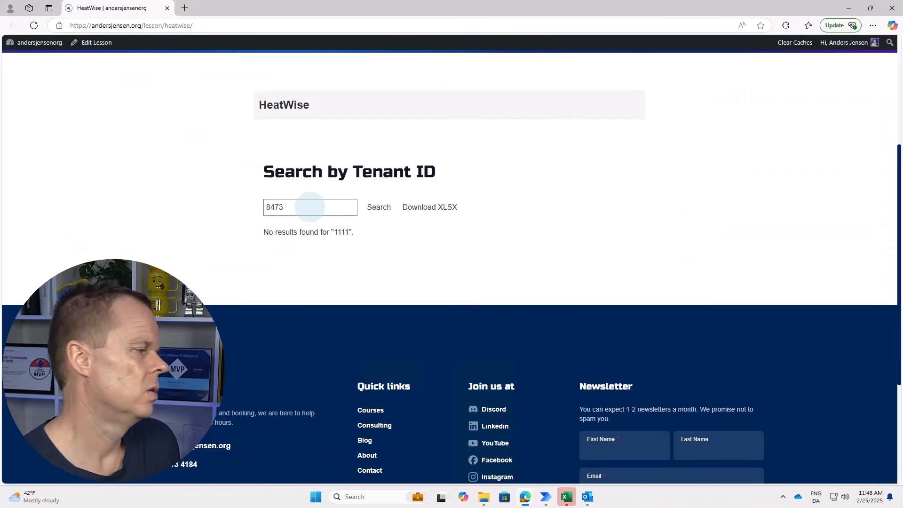
{"action": "left_click", "coordinate": [379, 209]}
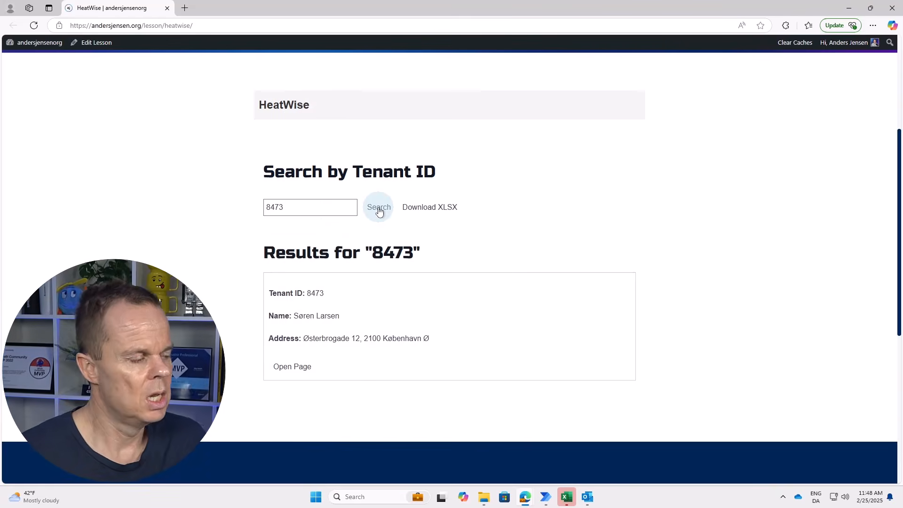
{"action": "left_click", "coordinate": [292, 366]}
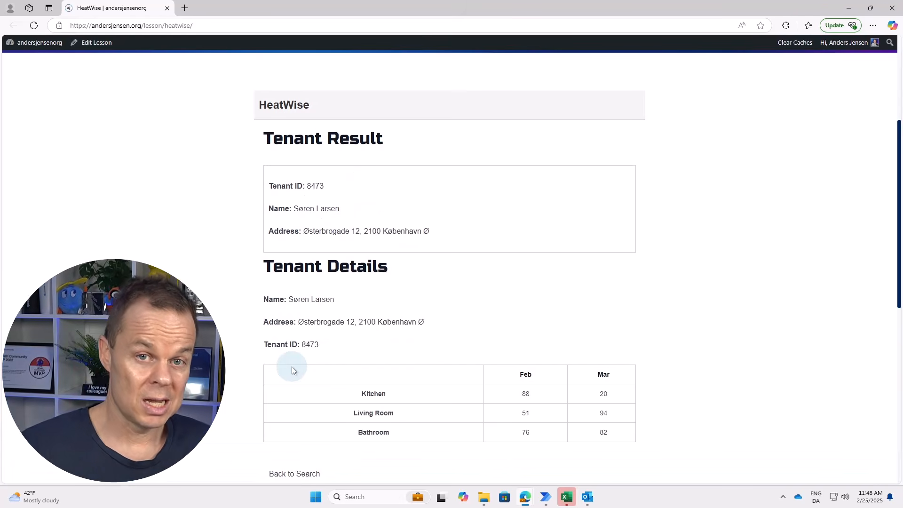
{"action": "left_click", "coordinate": [294, 473]}
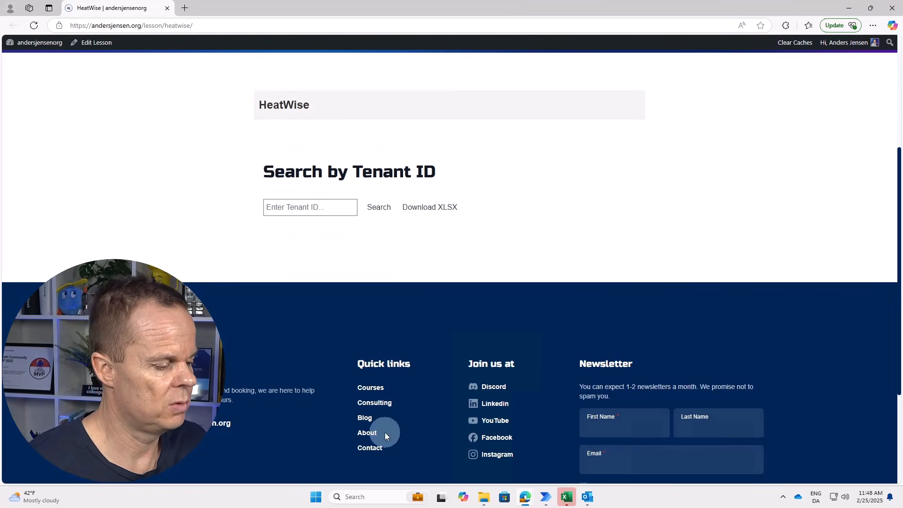
{"action": "mouse_move", "coordinate": [547, 502]}
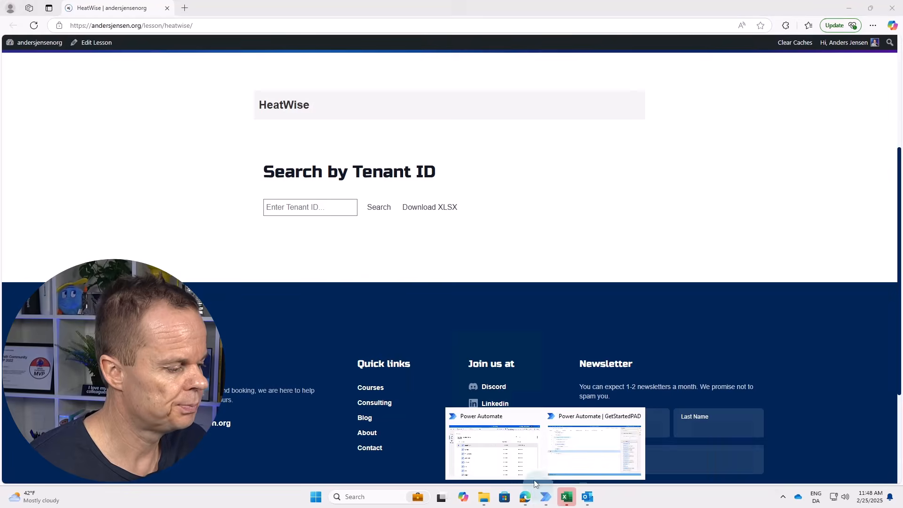
{"action": "left_click", "coordinate": [540, 449]}
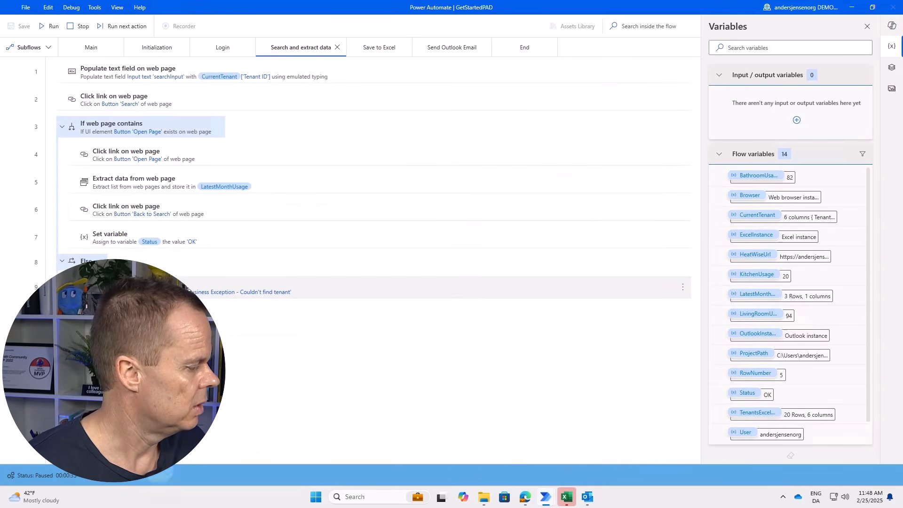
{"action": "left_click", "coordinate": [91, 47]}
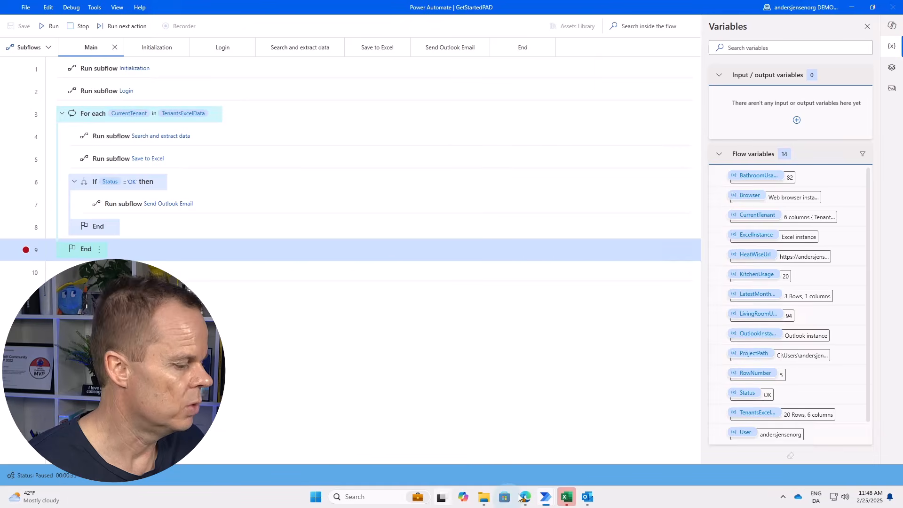
In Outlook, compare the 11:48 email for tenant 8473 with the 11:47 one for tenant 9384.
{"action": "left_click", "coordinate": [587, 496]}
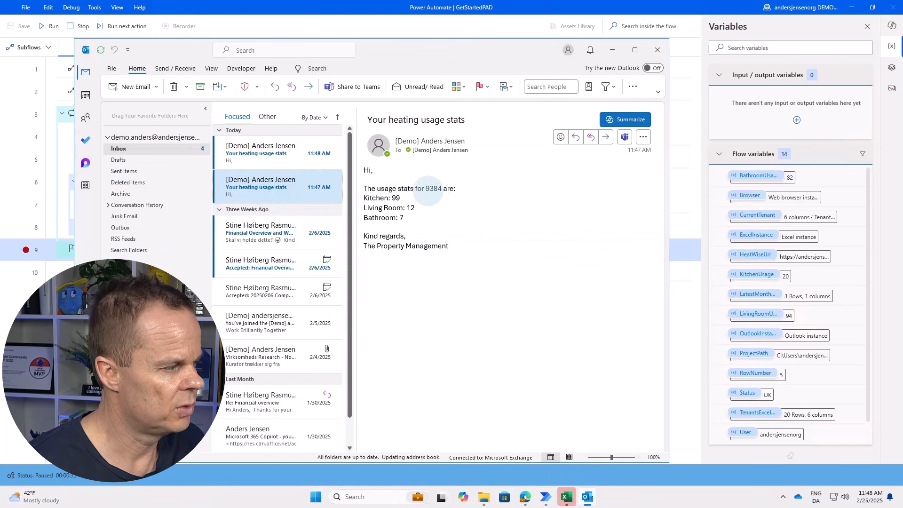
{"action": "left_click", "coordinate": [301, 158]}
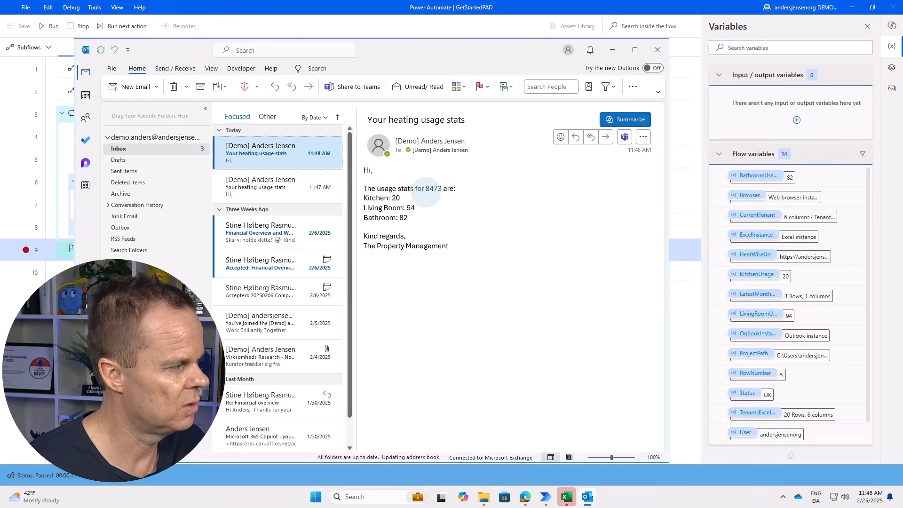
{"action": "left_click", "coordinate": [280, 186]}
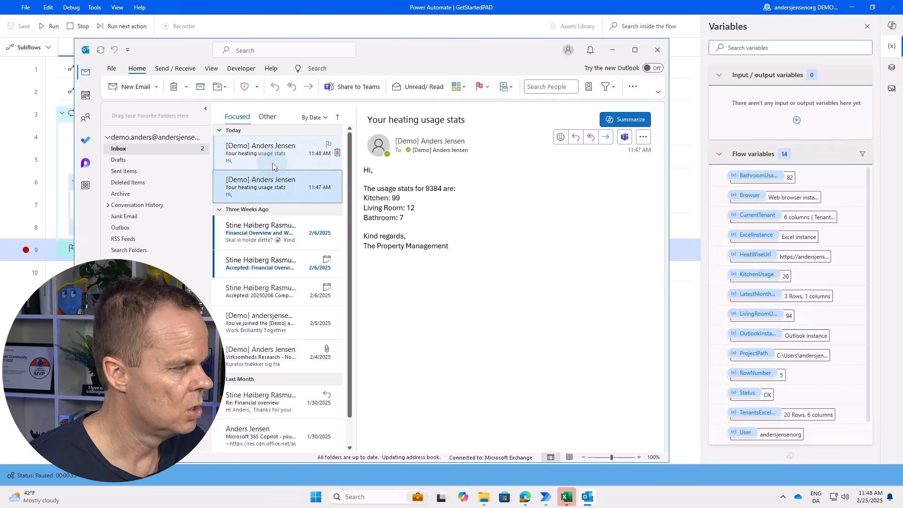
{"action": "left_click", "coordinate": [273, 159]}
{"action": "left_click", "coordinate": [271, 178]}
{"action": "left_click", "coordinate": [275, 155]}
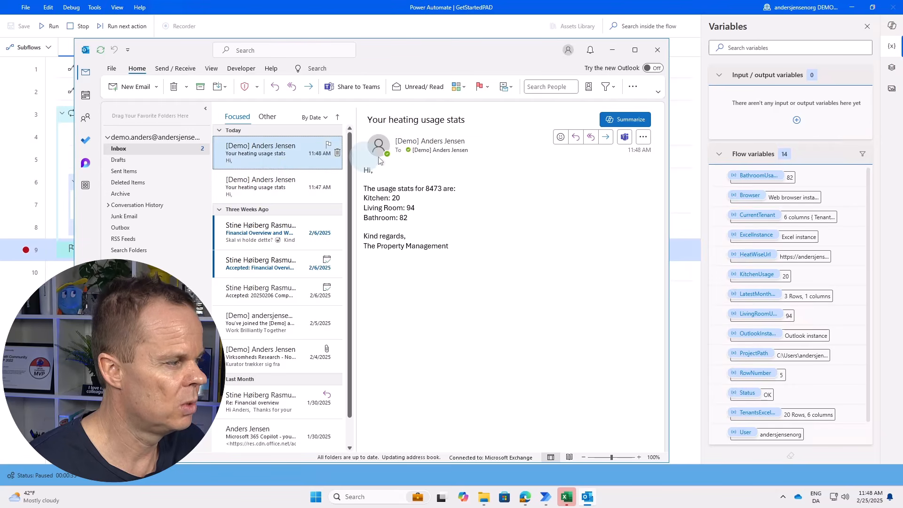